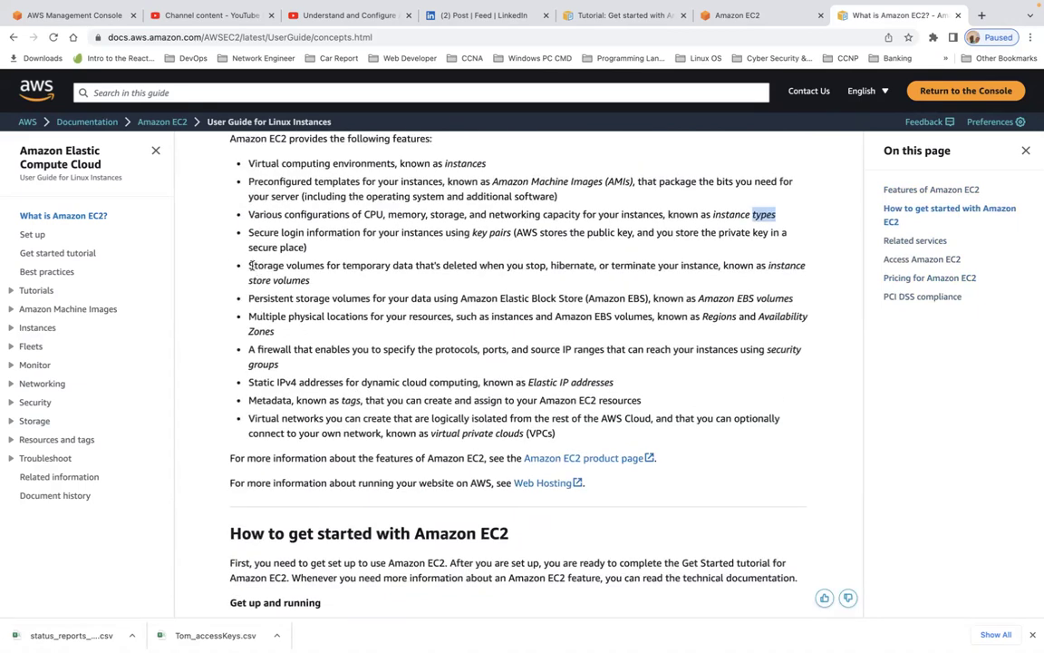
Read the Amazon EC2 documentation's features list, including storage volumes and security groups, and skim the getting-started, related services and access sections.
drag(255, 265, 324, 288)
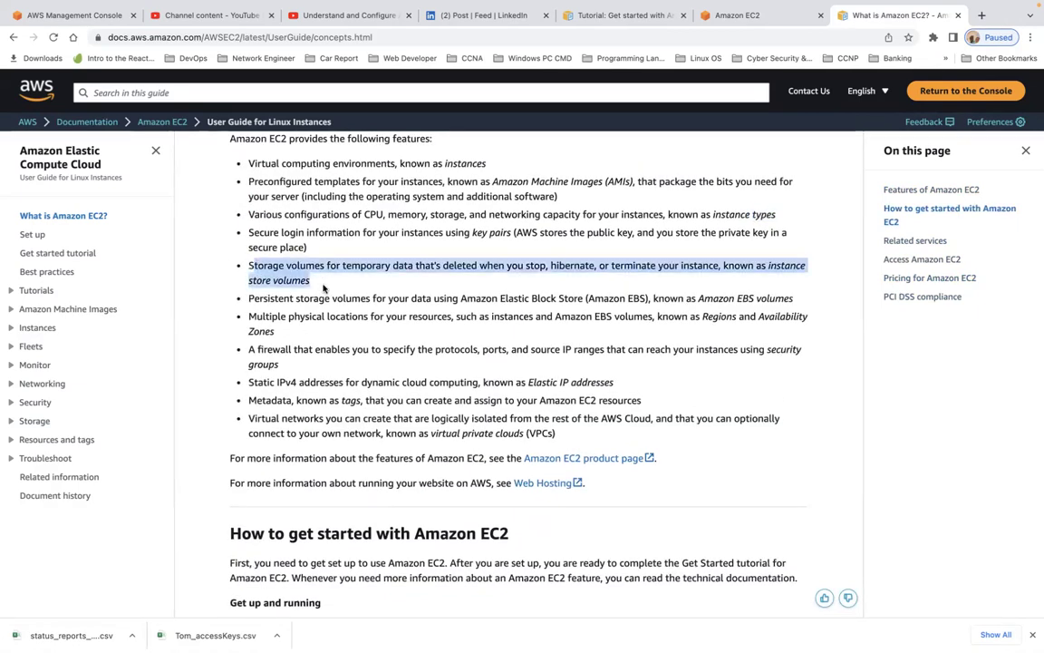
click(250, 299)
drag(250, 299, 335, 317)
drag(249, 350, 291, 373)
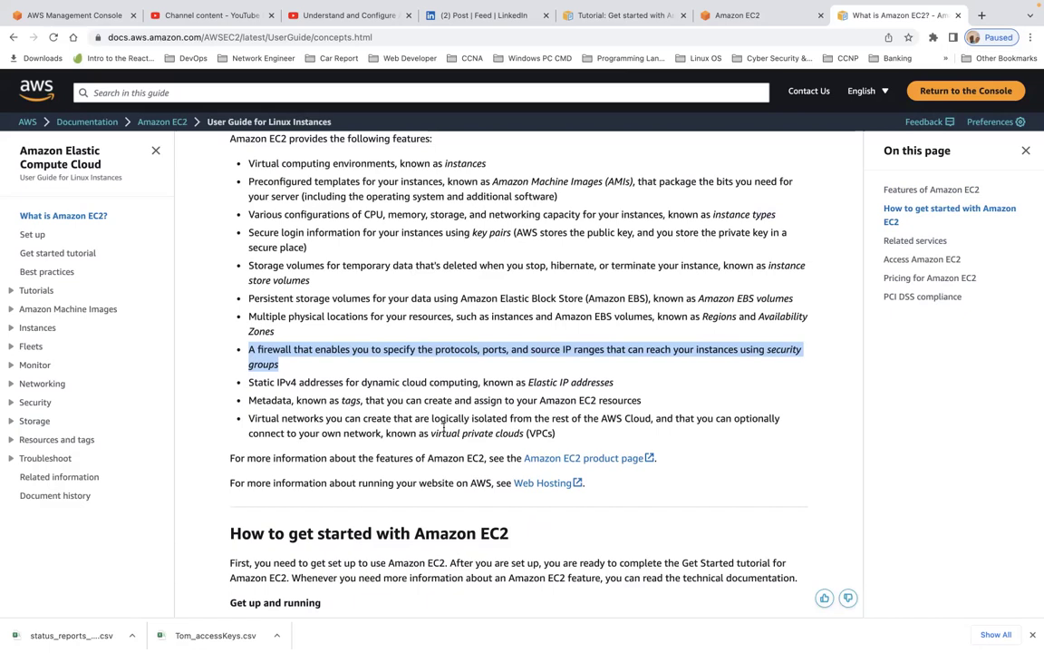
scroll(443, 426, down, 4)
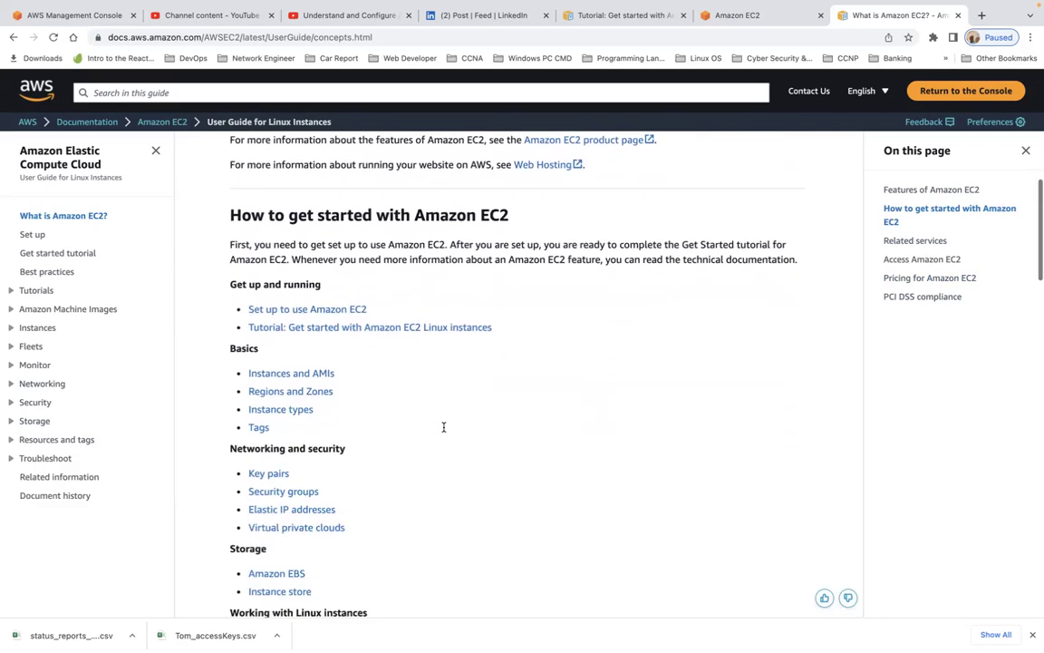
scroll(443, 429, down, 3)
scroll(443, 428, down, 5)
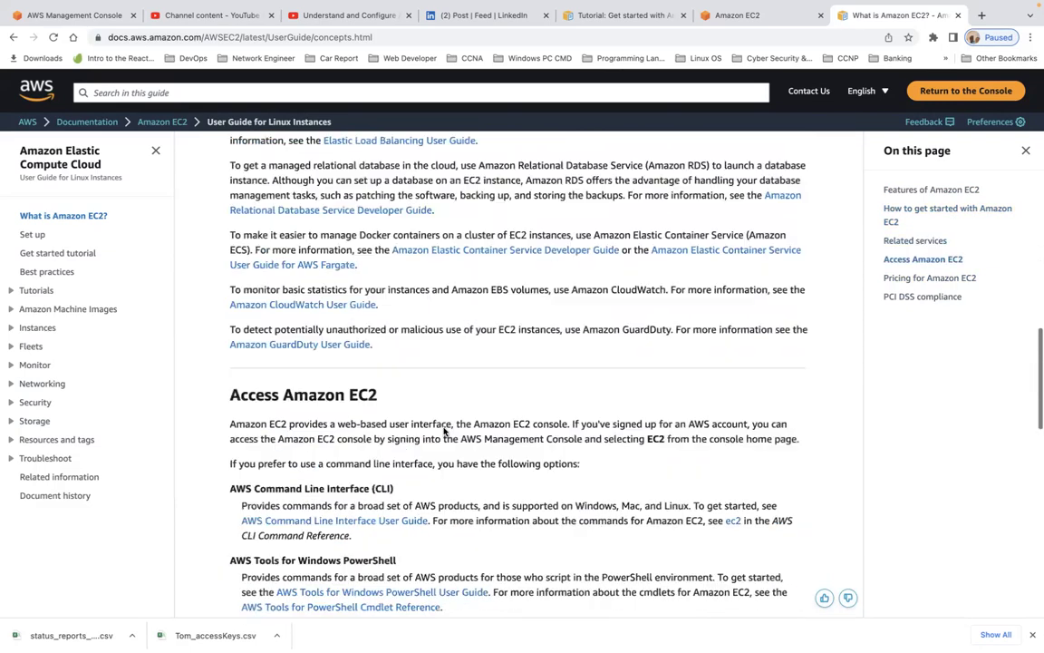
scroll(443, 432, down, 1)
scroll(444, 432, down, 3)
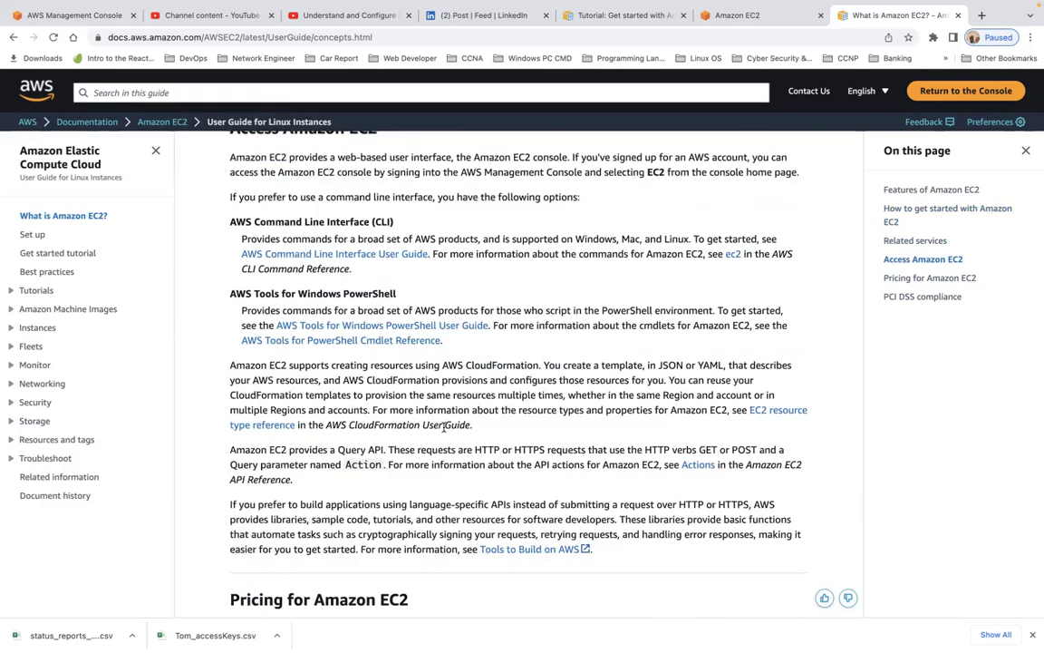
scroll(443, 426, up, 10)
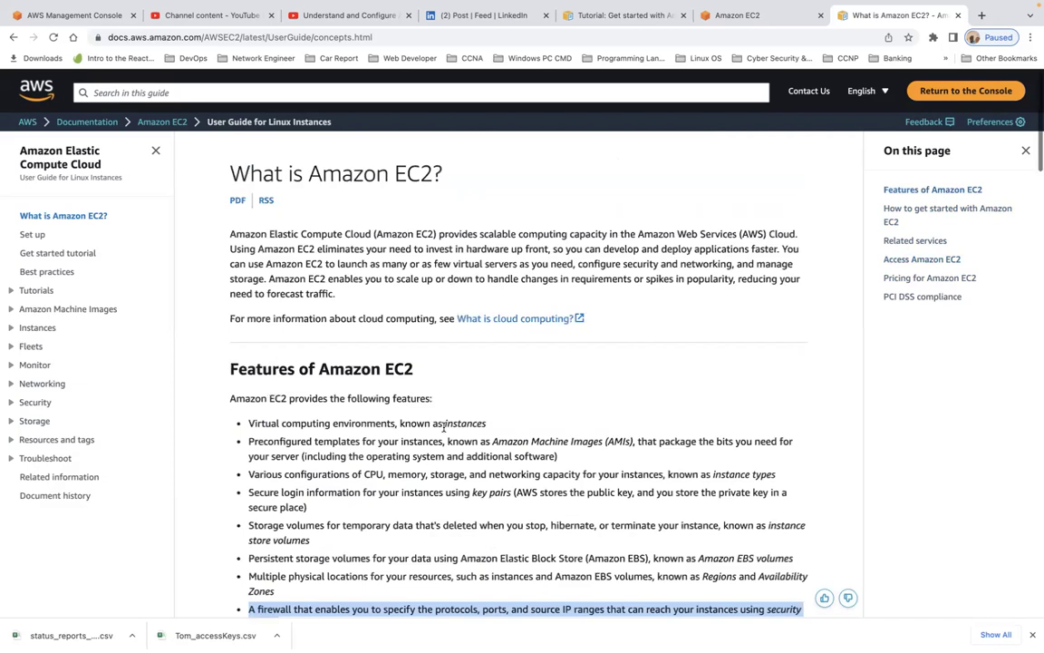
Switch to the AWS Management Console, go to the EC2 instances list and begin launching a new instance.
click(71, 16)
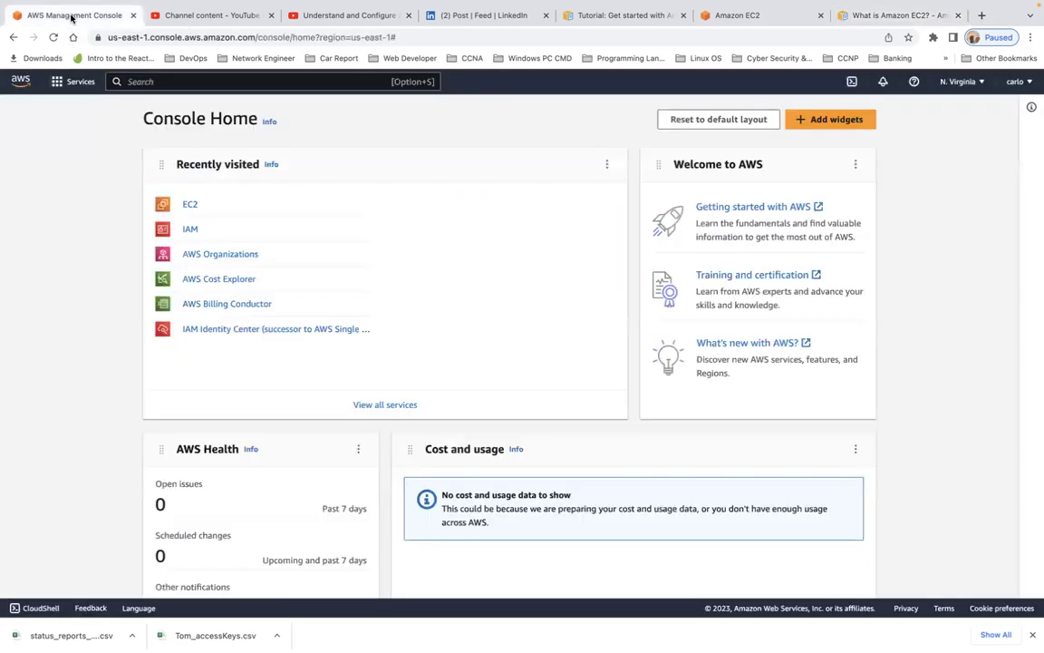
click(190, 206)
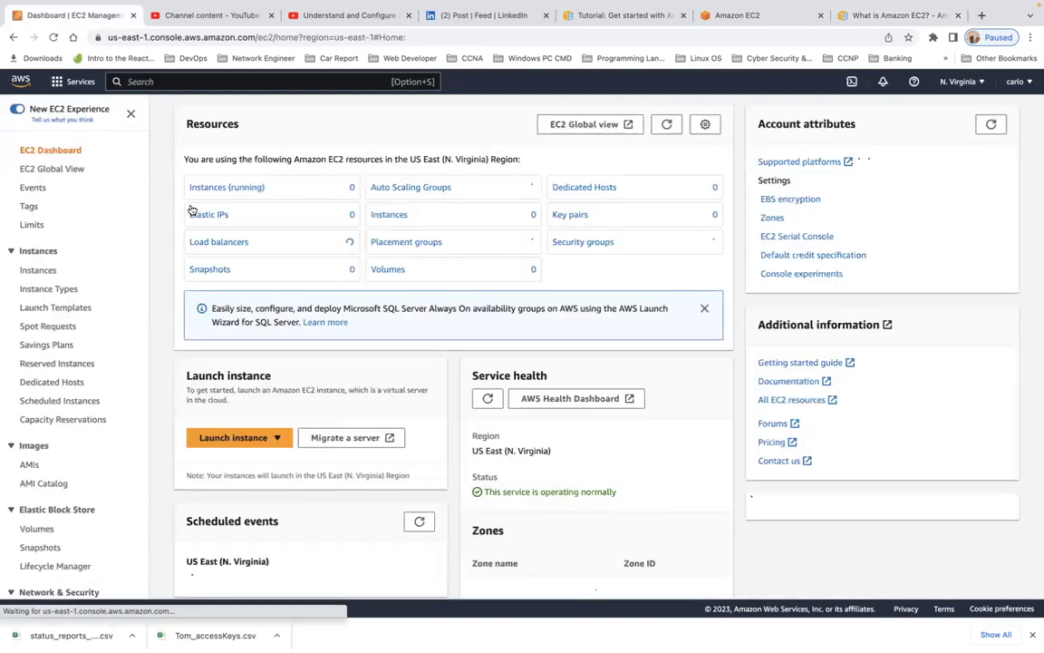
click(236, 443)
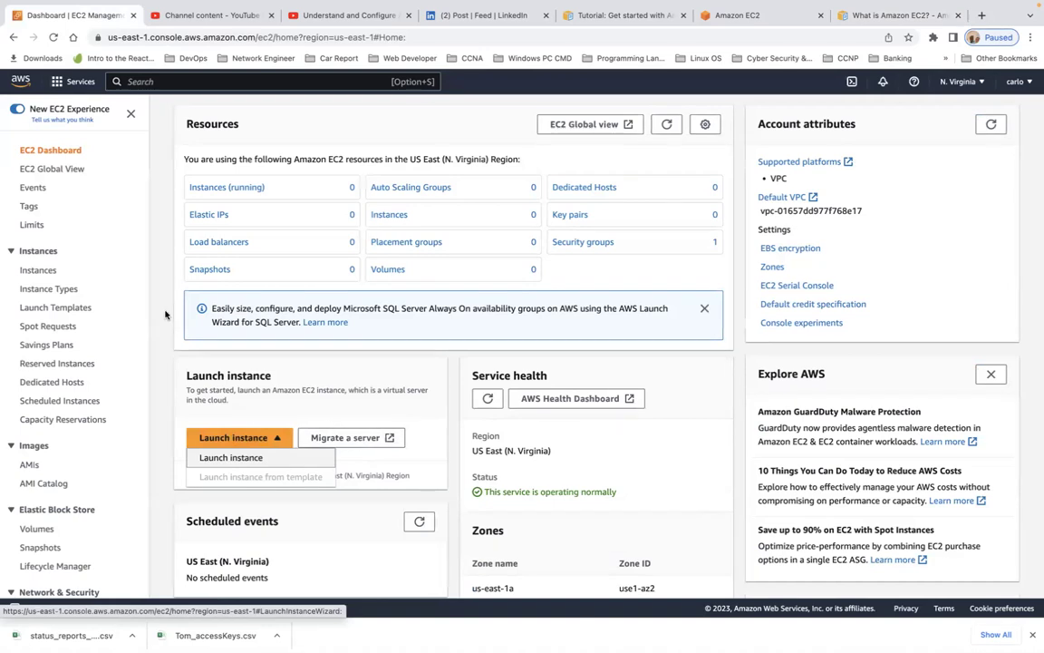
click(38, 271)
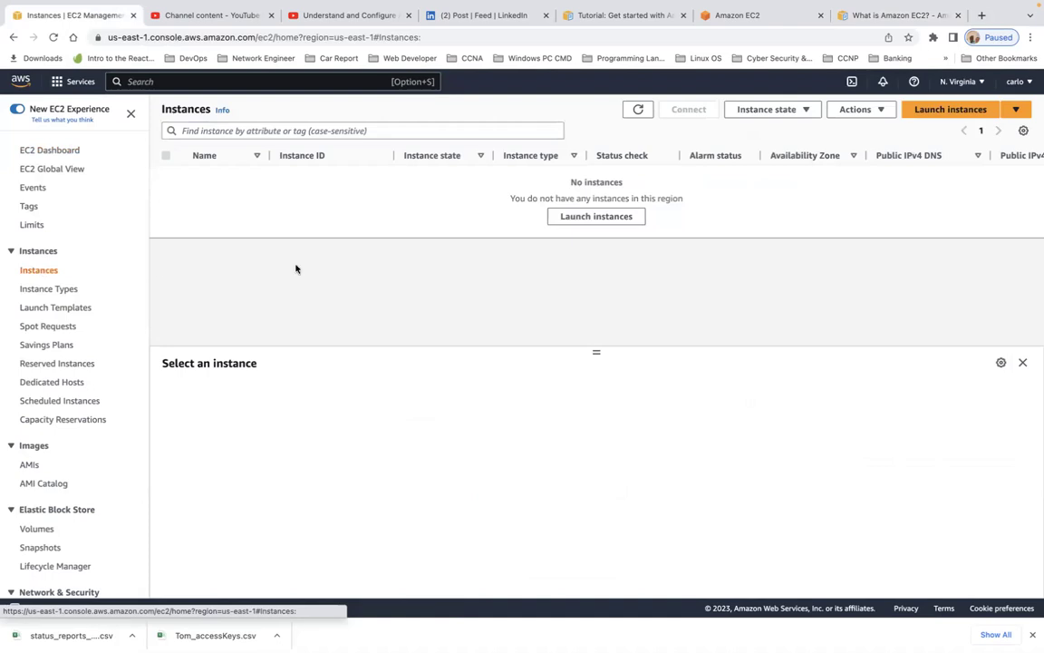
click(597, 218)
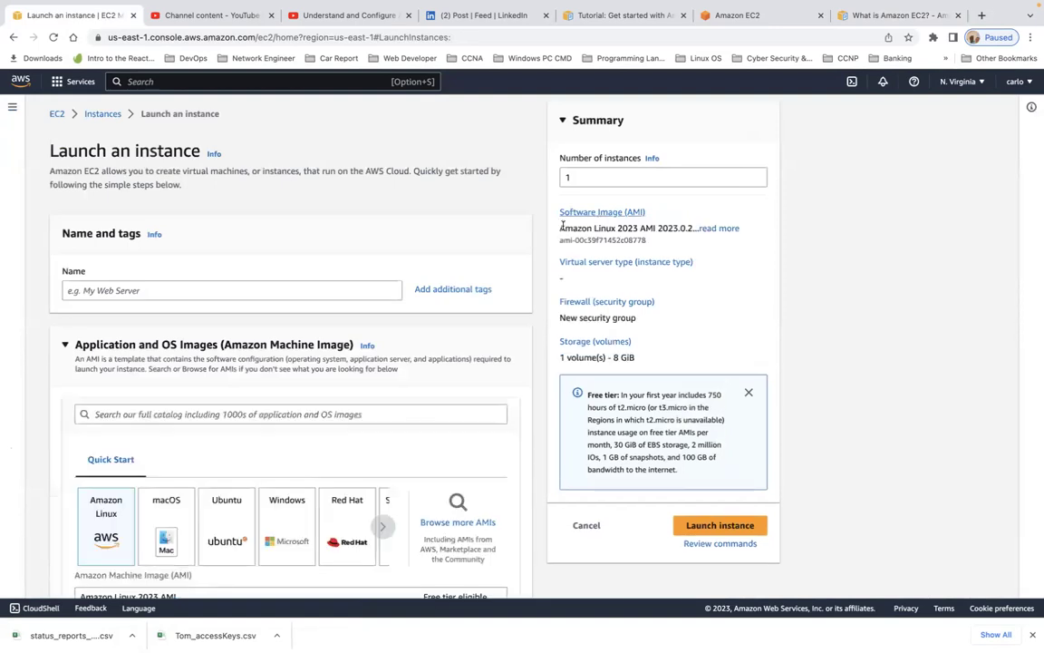
Name the new instance "Ubuntu Web Server".
click(264, 292)
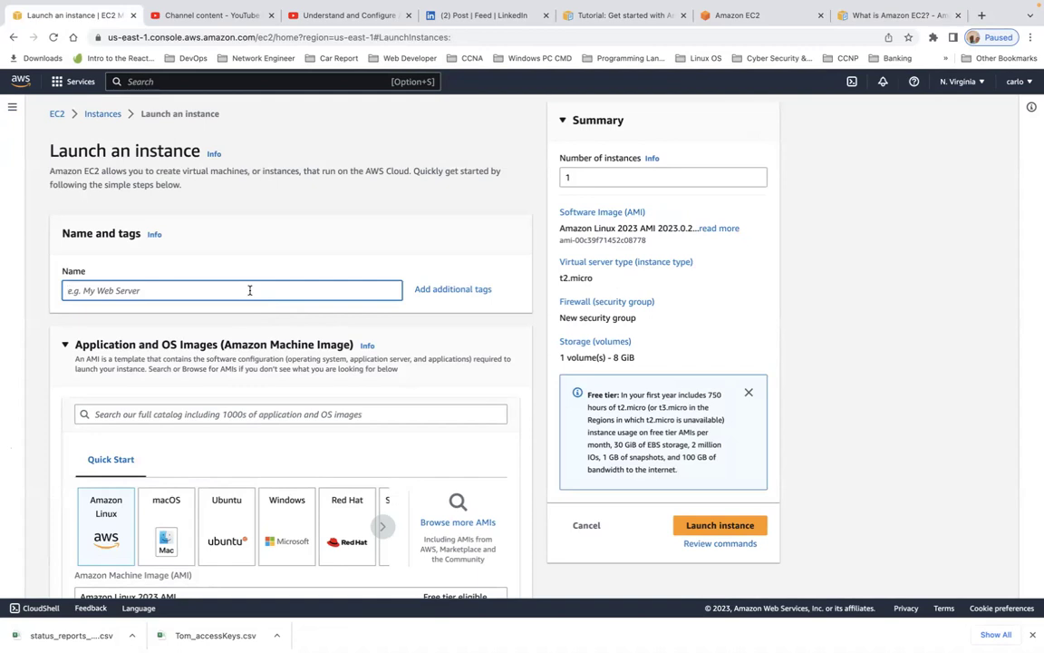
text(U)
text(buns)
text(tu)
text( Web Se)
text(rver)
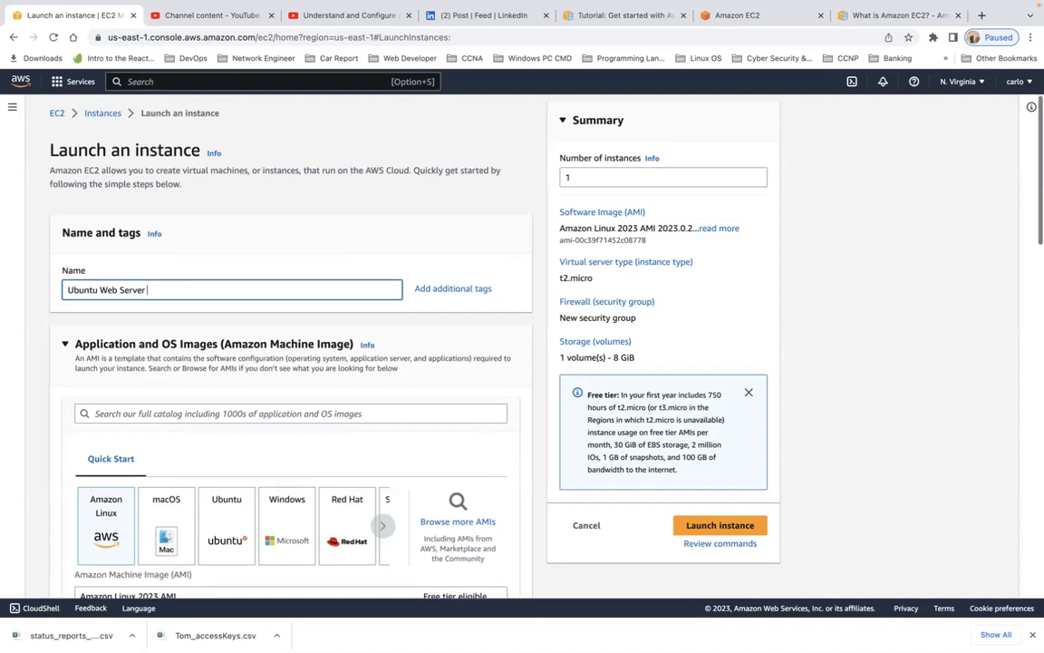
Choose Ubuntu as the instance's operating system image and review the available Ubuntu versions, keeping Ubuntu Server 22.04 LTS.
scroll(291, 363, down, 1)
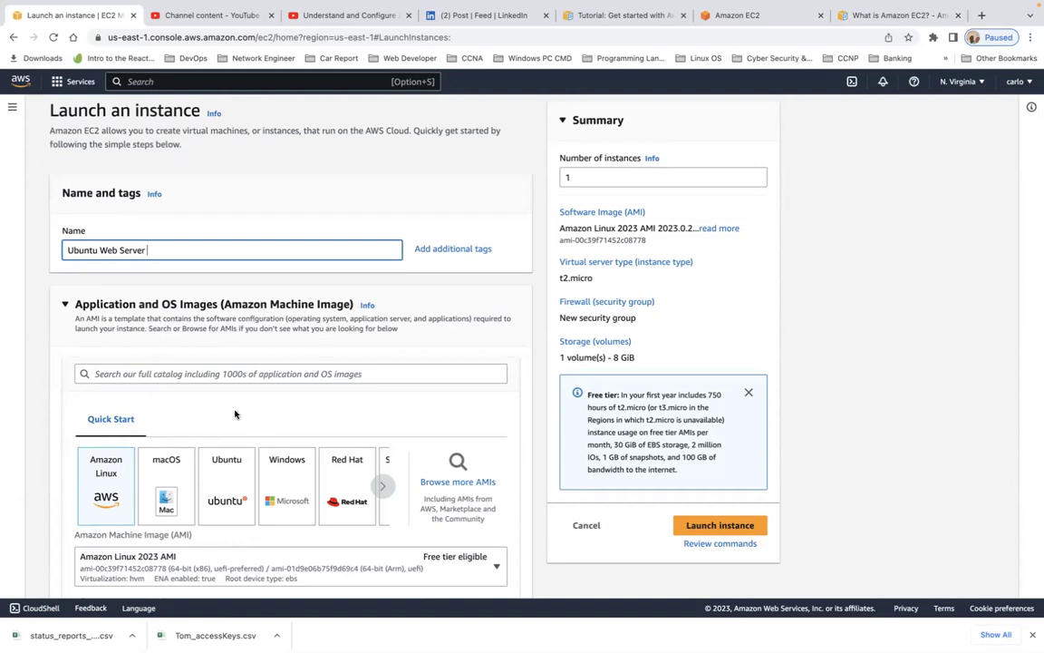
scroll(212, 422, down, 2)
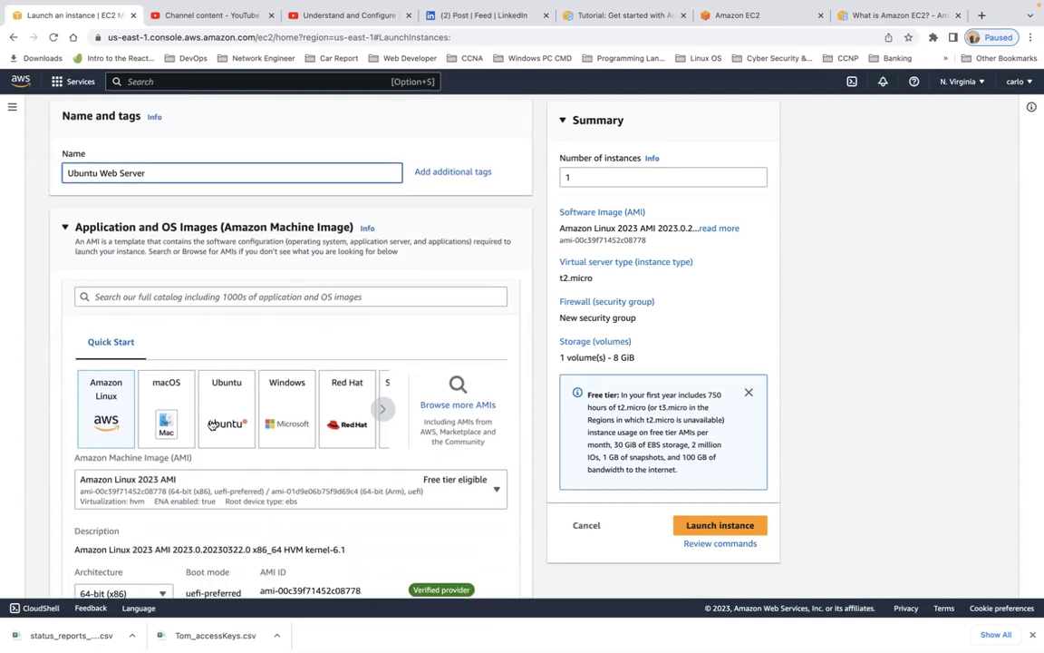
click(212, 411)
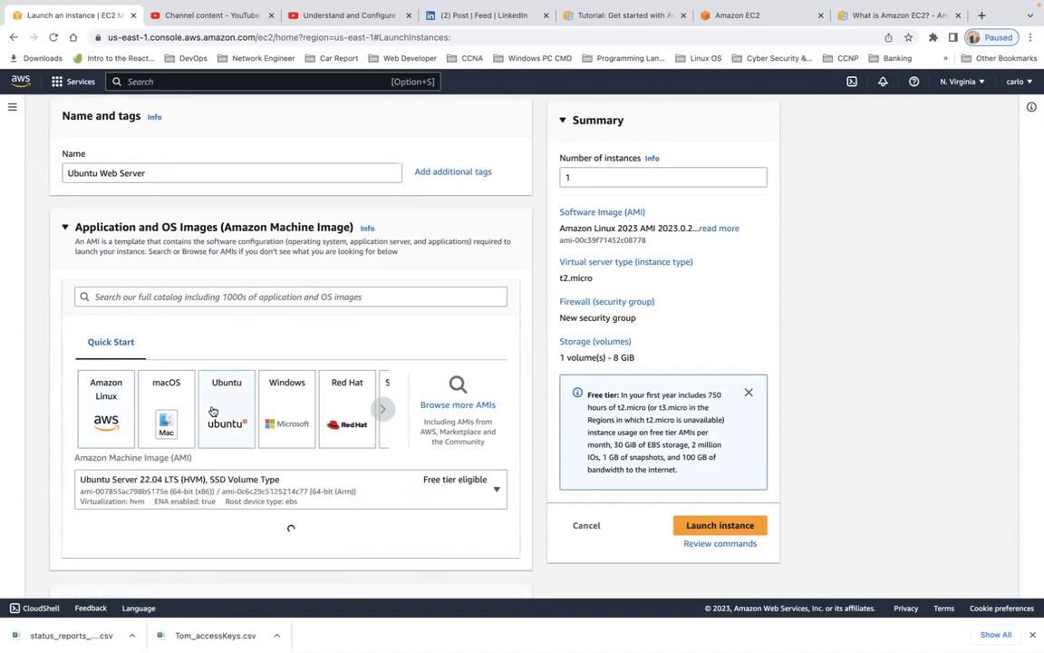
scroll(213, 412, down, 3)
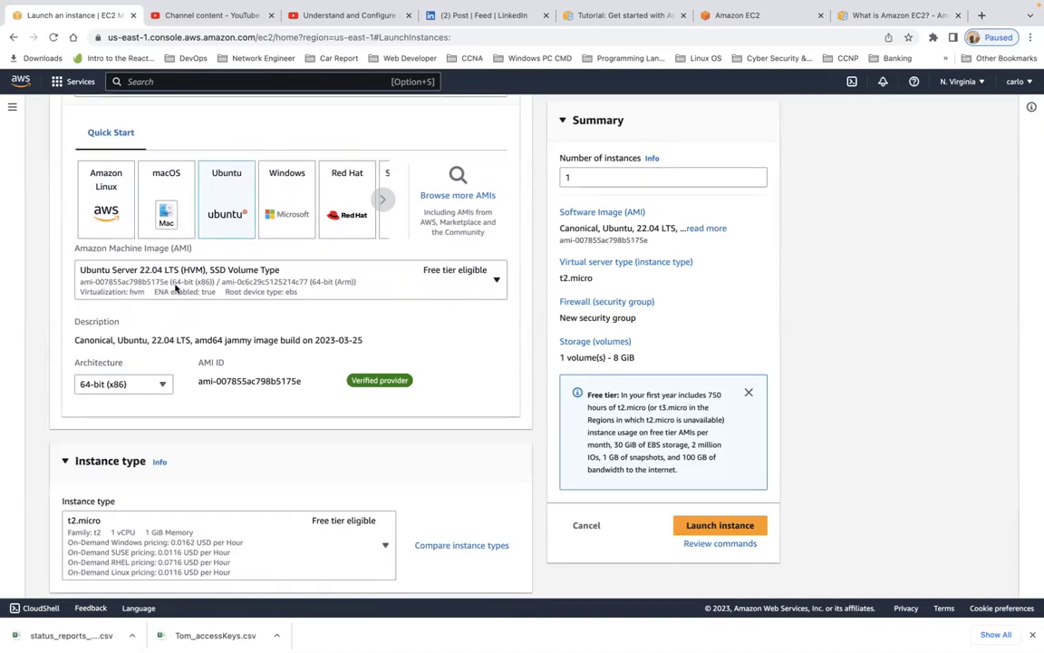
click(496, 281)
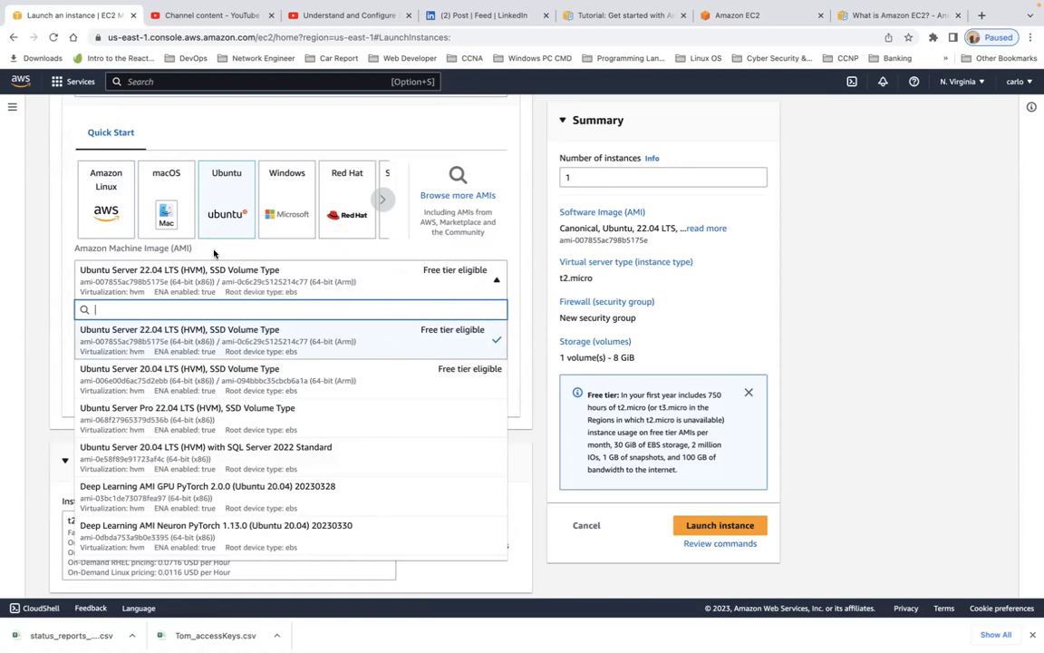
click(179, 186)
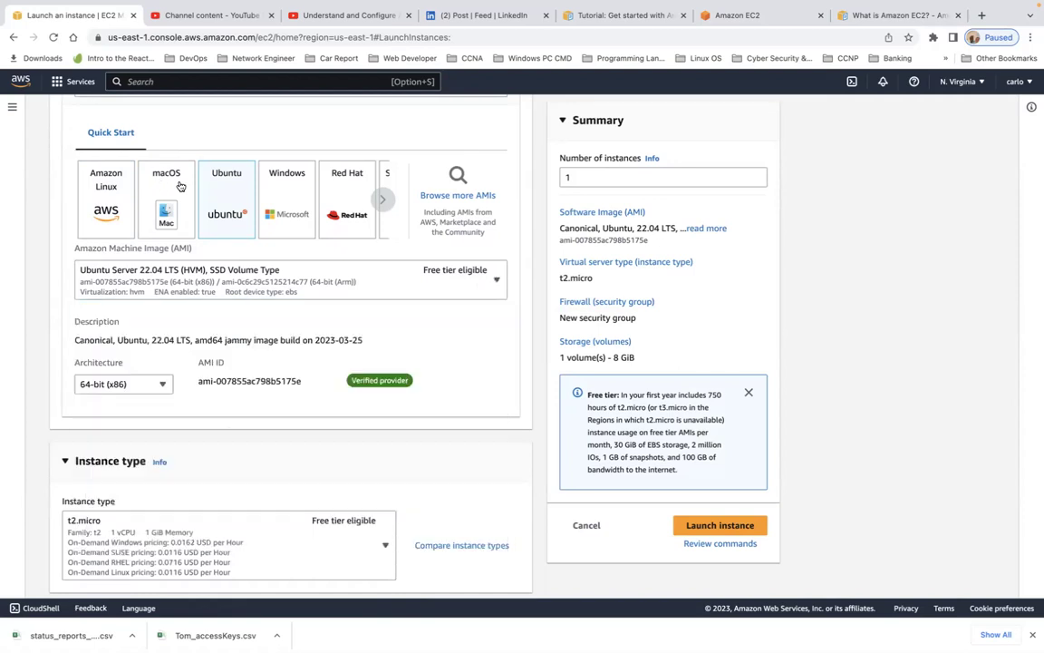
Switch the image to macOS to review its available versions, and return to Ubuntu.
click(180, 186)
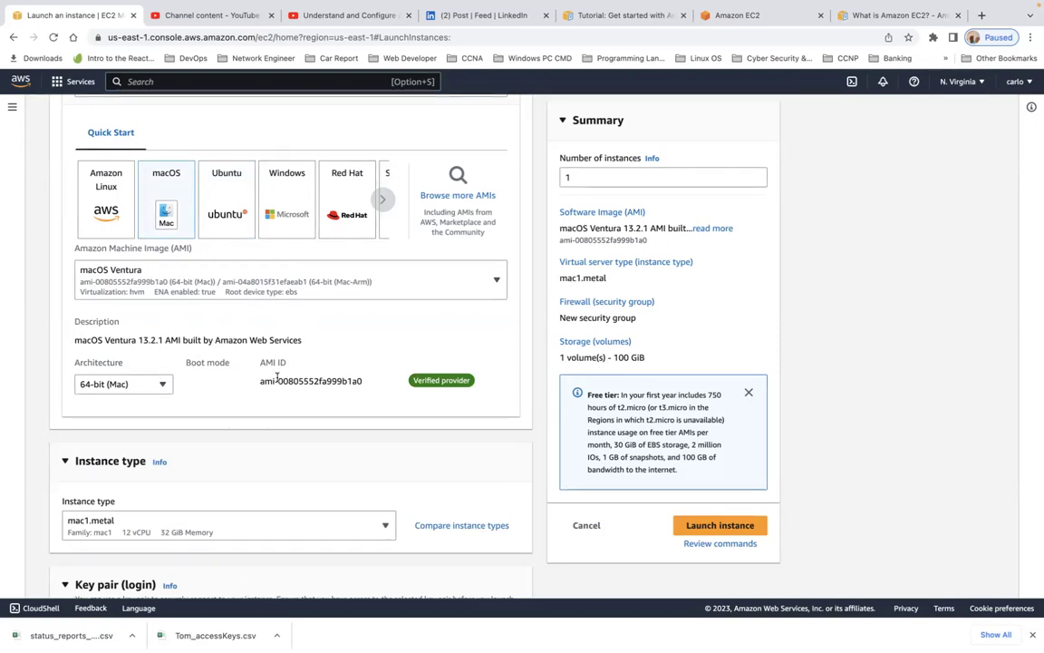
click(497, 281)
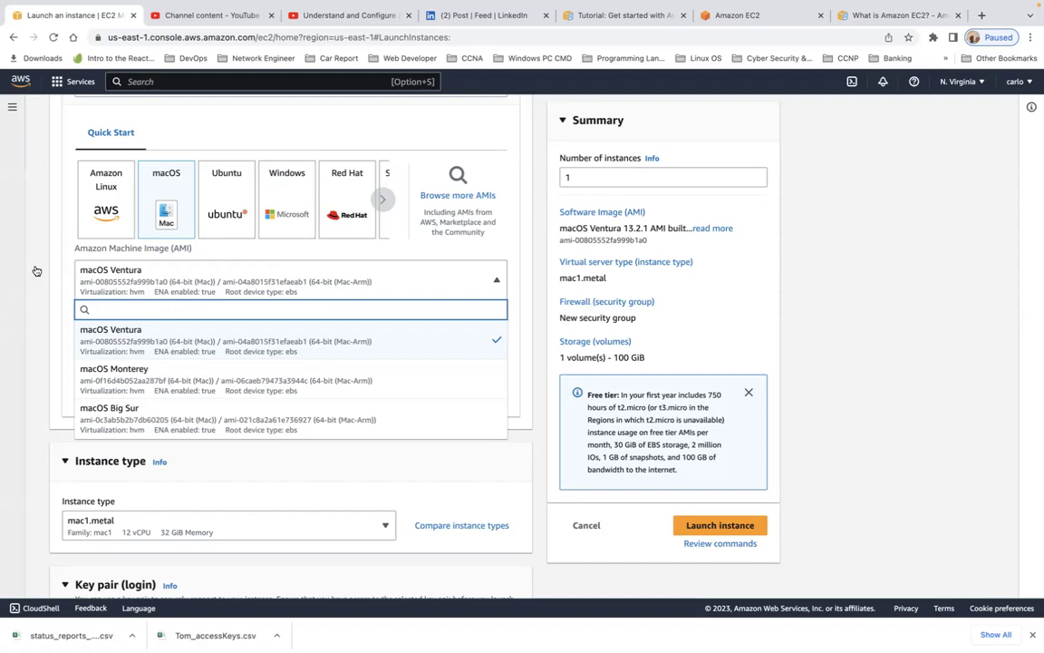
scroll(150, 260, up, 5)
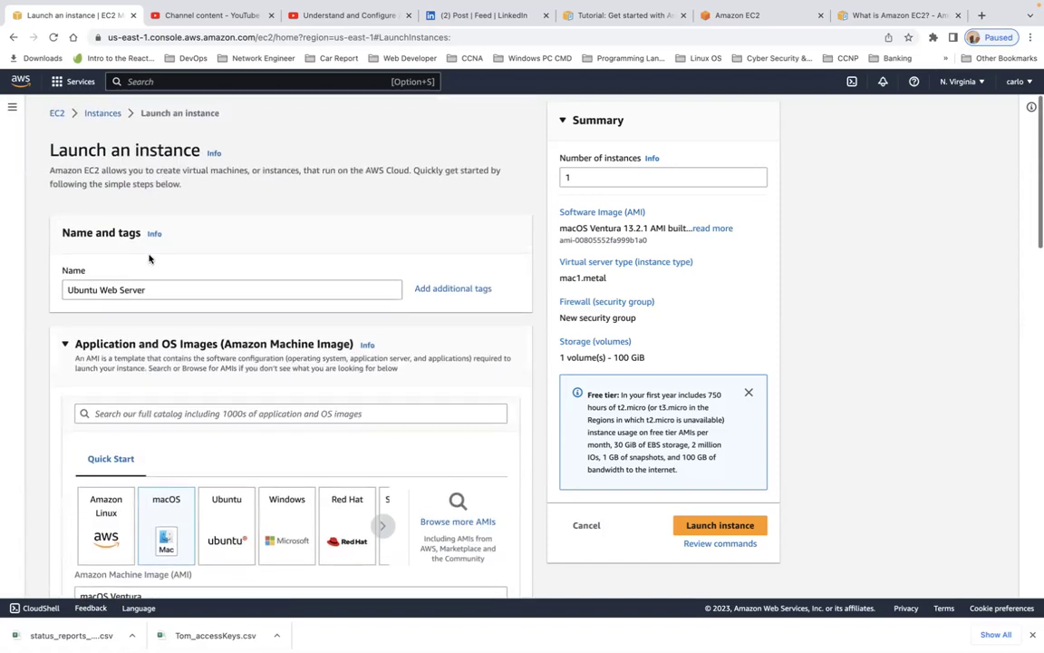
scroll(149, 259, down, 3)
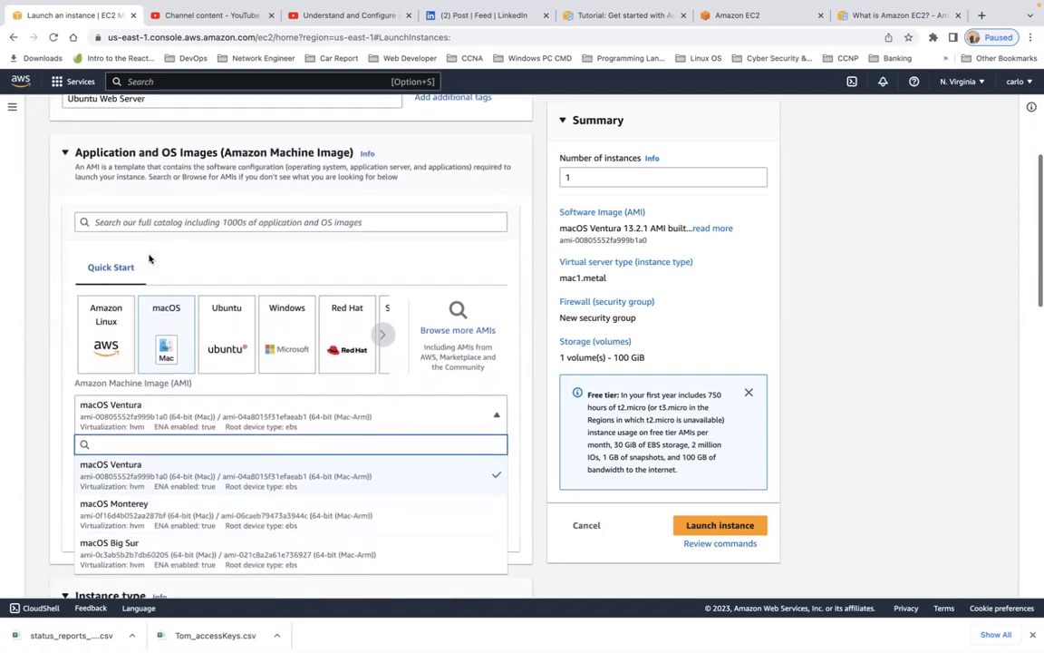
key(Escape)
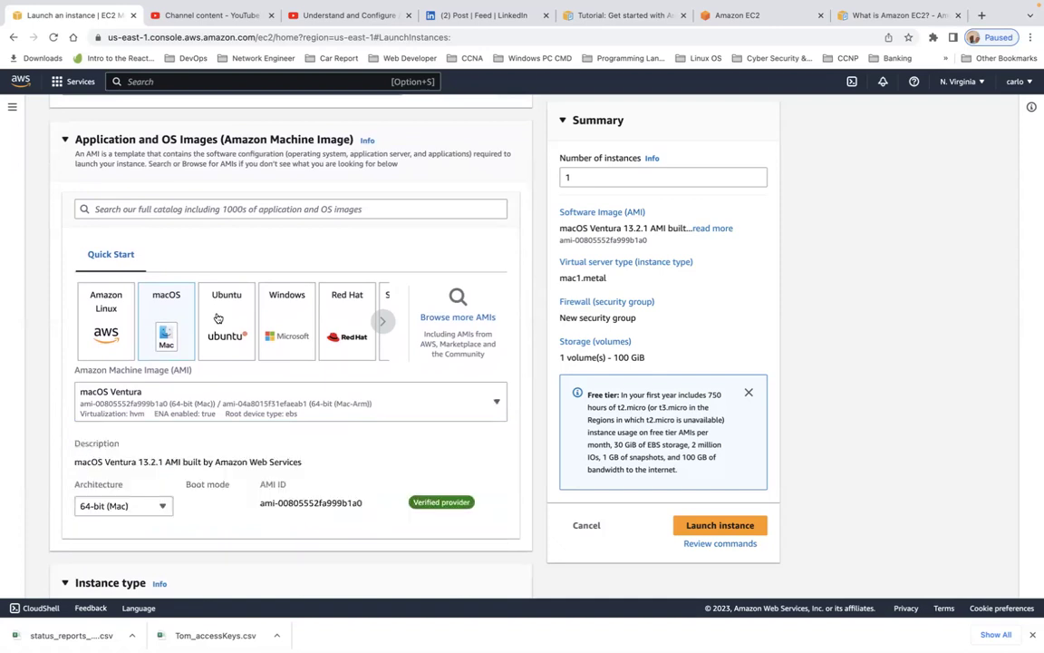
click(218, 317)
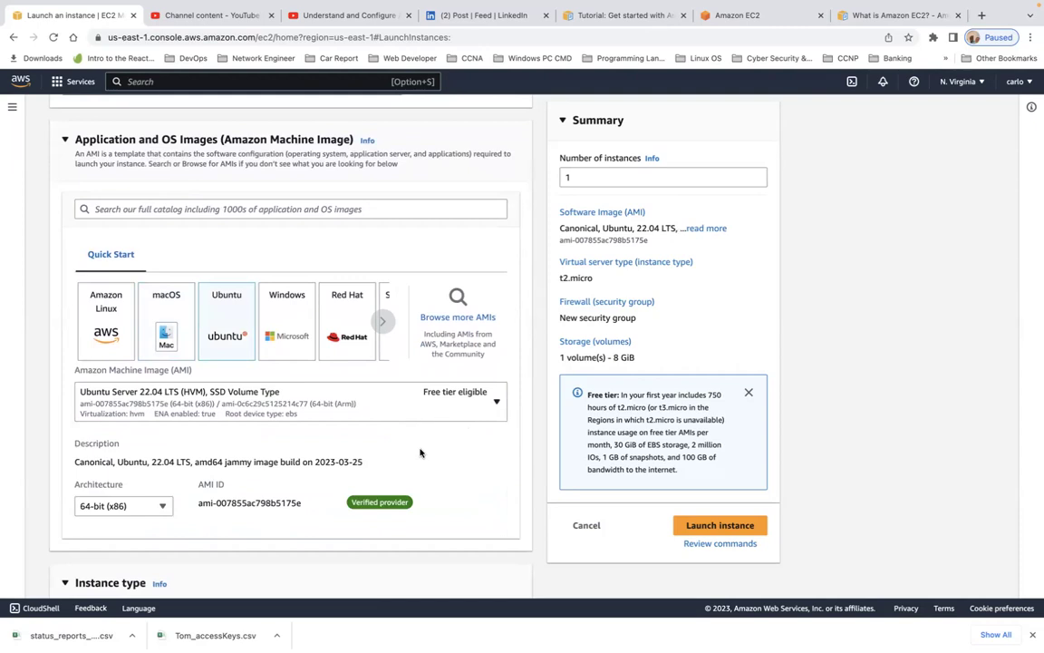
Check the architecture options offered for the Ubuntu image without changing the selection, leaving the instance type section expanded.
scroll(478, 433, down, 3)
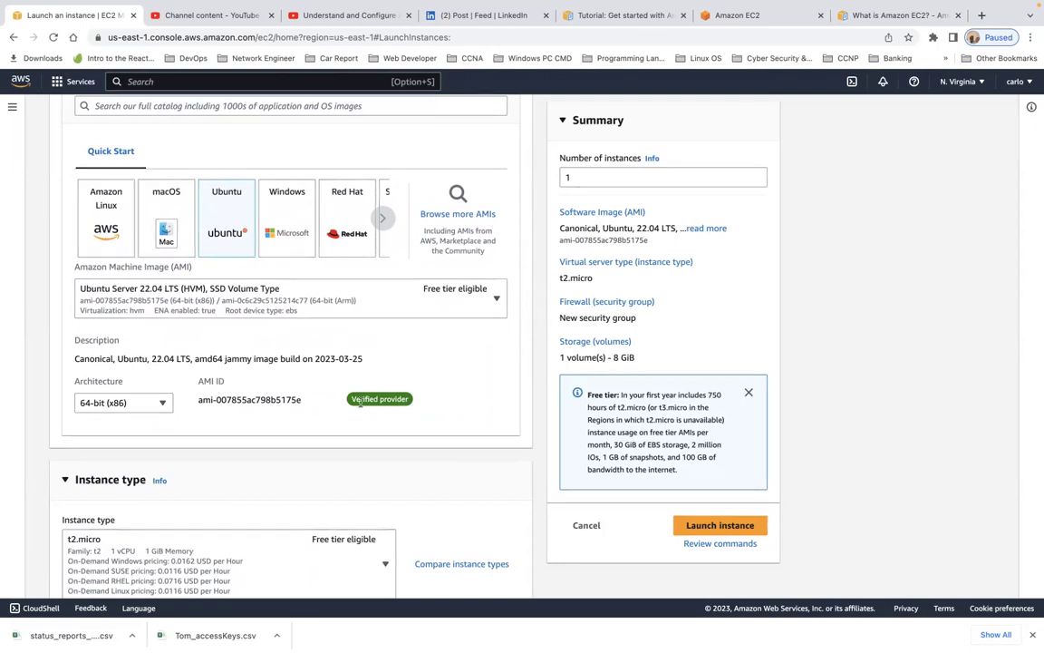
click(162, 407)
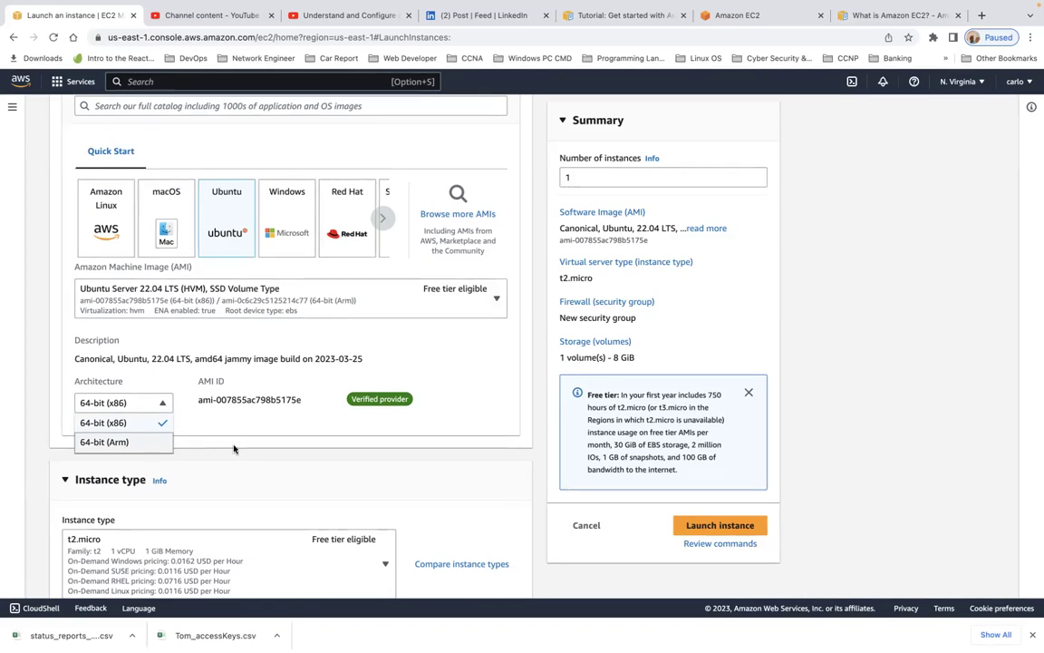
scroll(233, 448, down, 2)
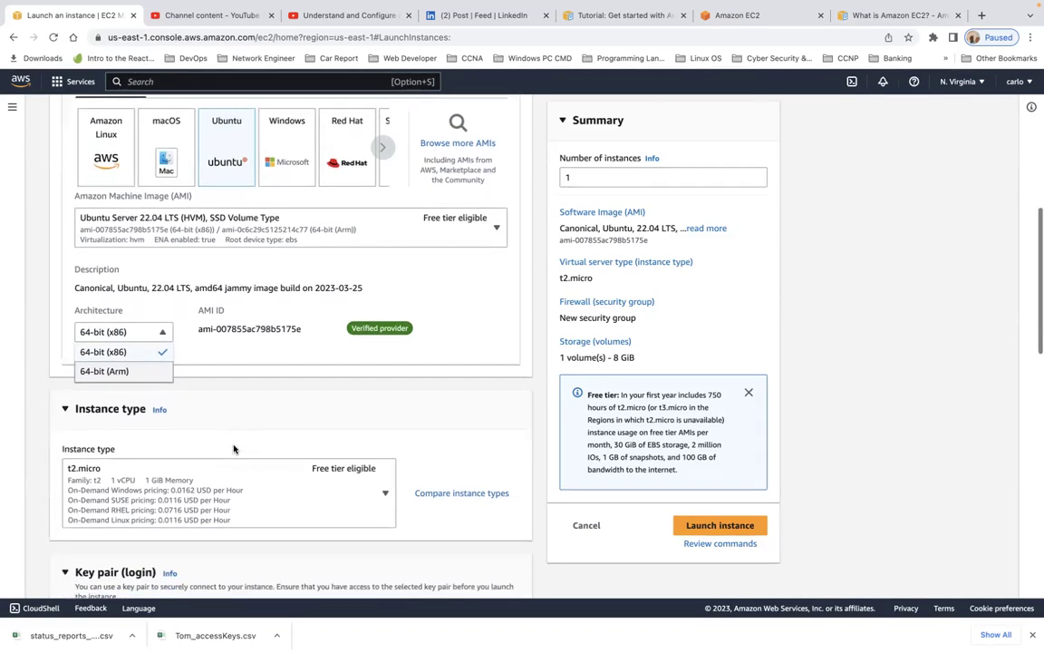
click(224, 420)
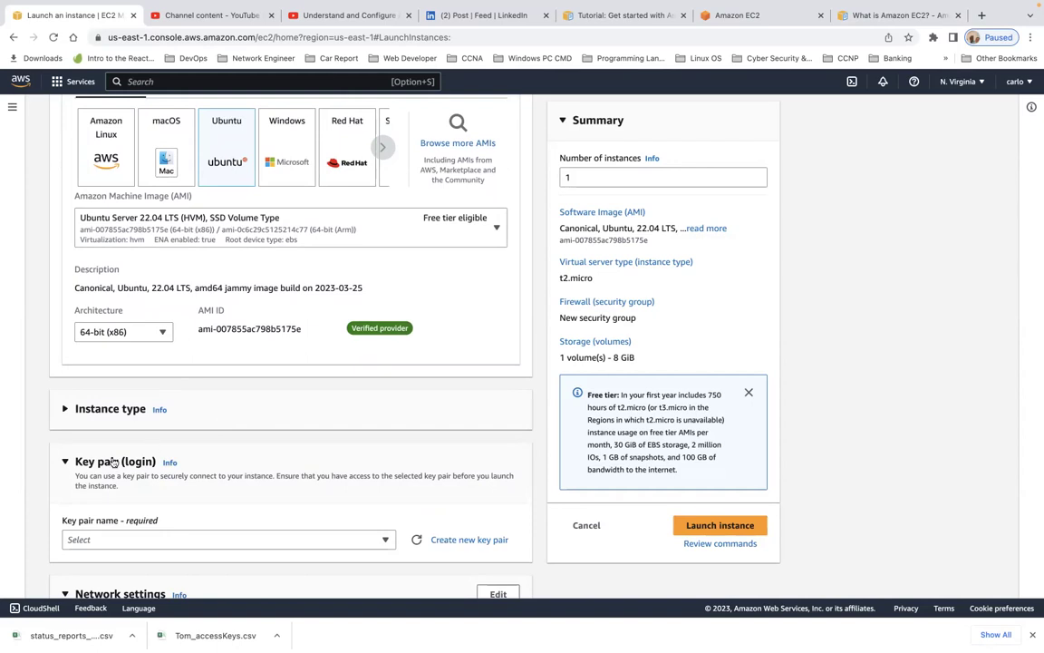
click(67, 409)
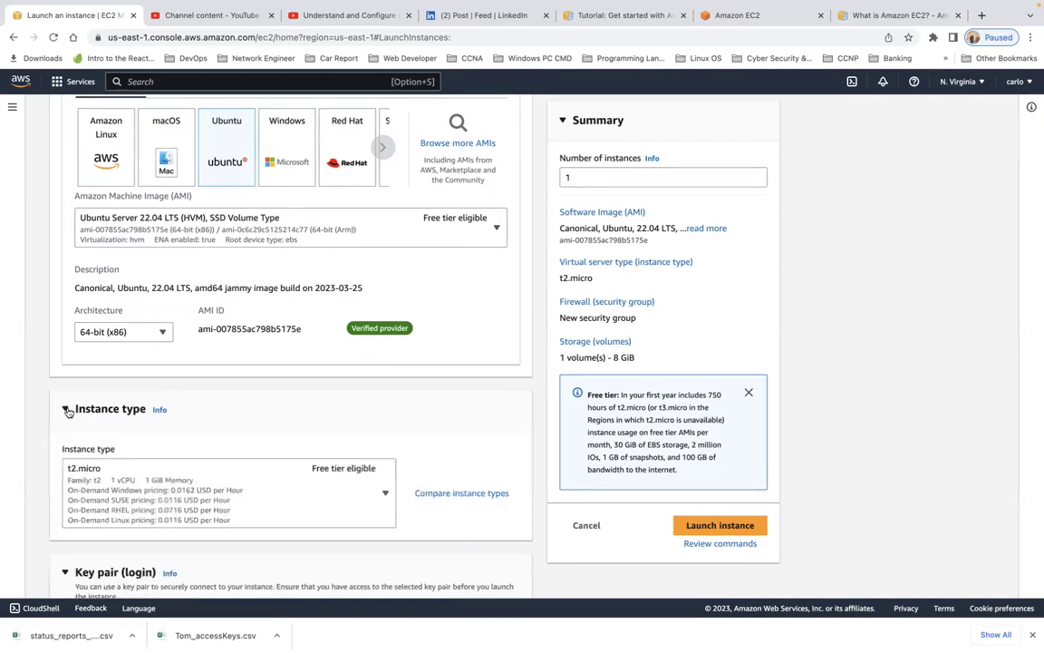
Compare the available instance types with their vCPUs, memory, storage and network performance, and return to the launch form keeping t2.micro.
scroll(243, 446, down, 3)
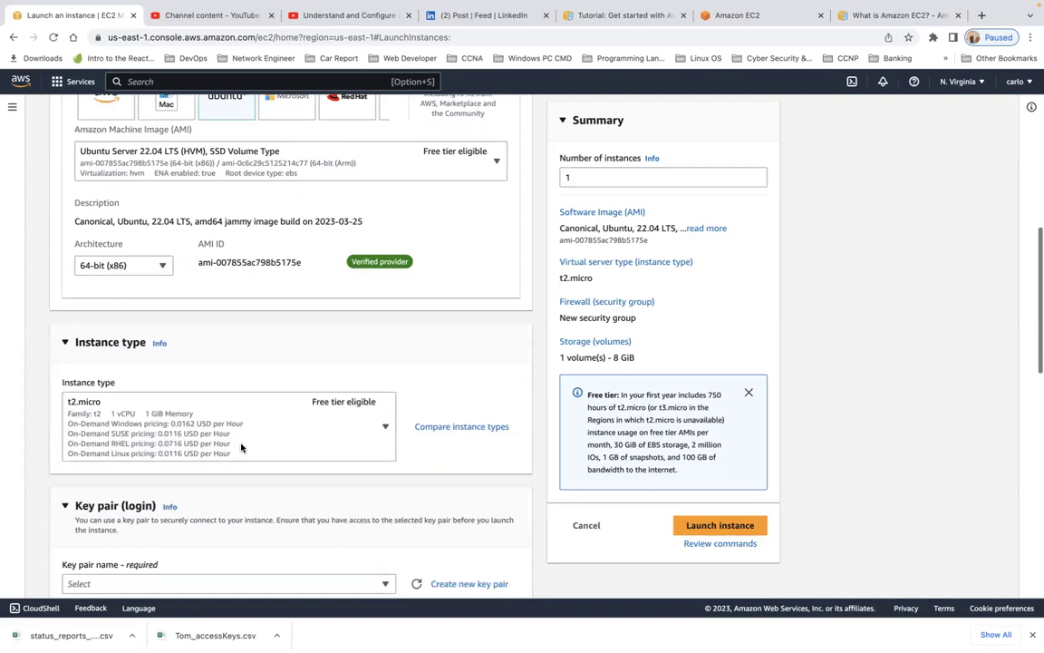
scroll(241, 446, down, 1)
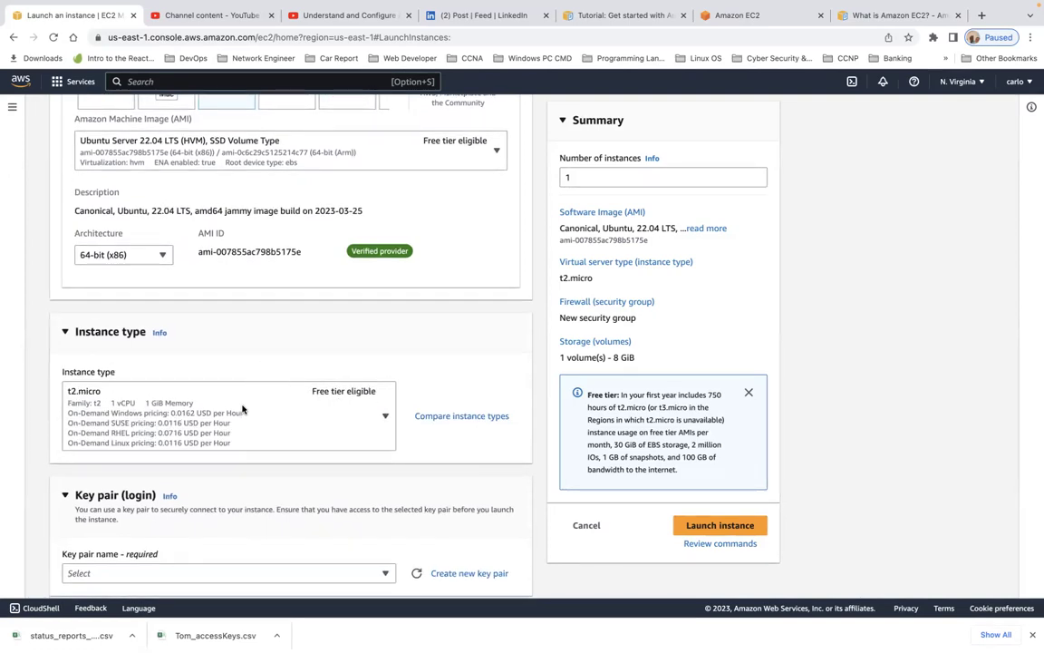
click(462, 418)
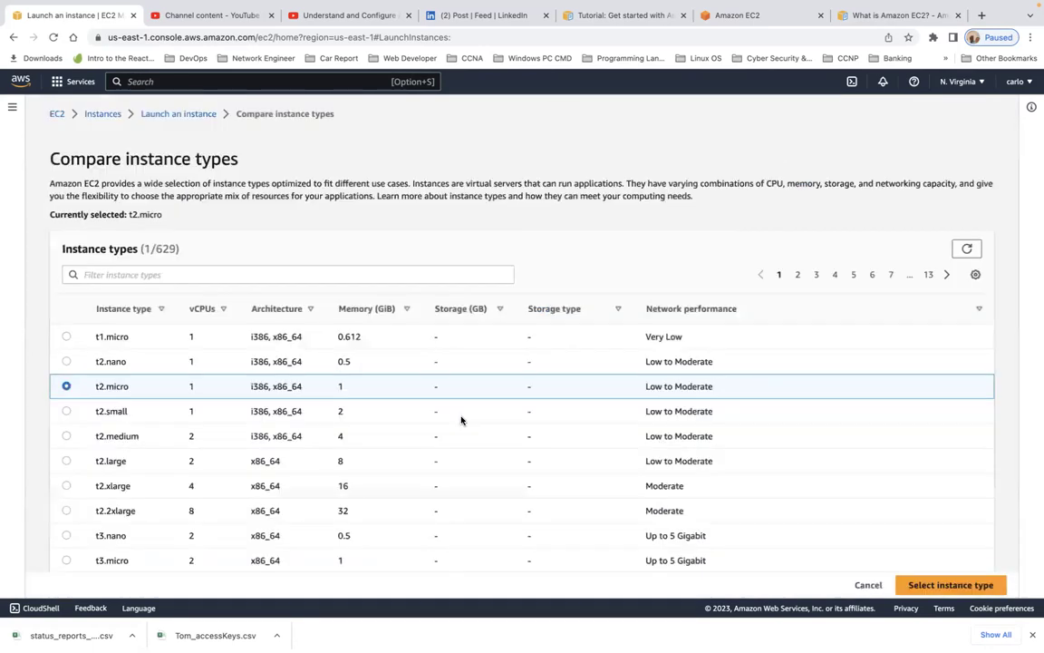
scroll(461, 419, down, 5)
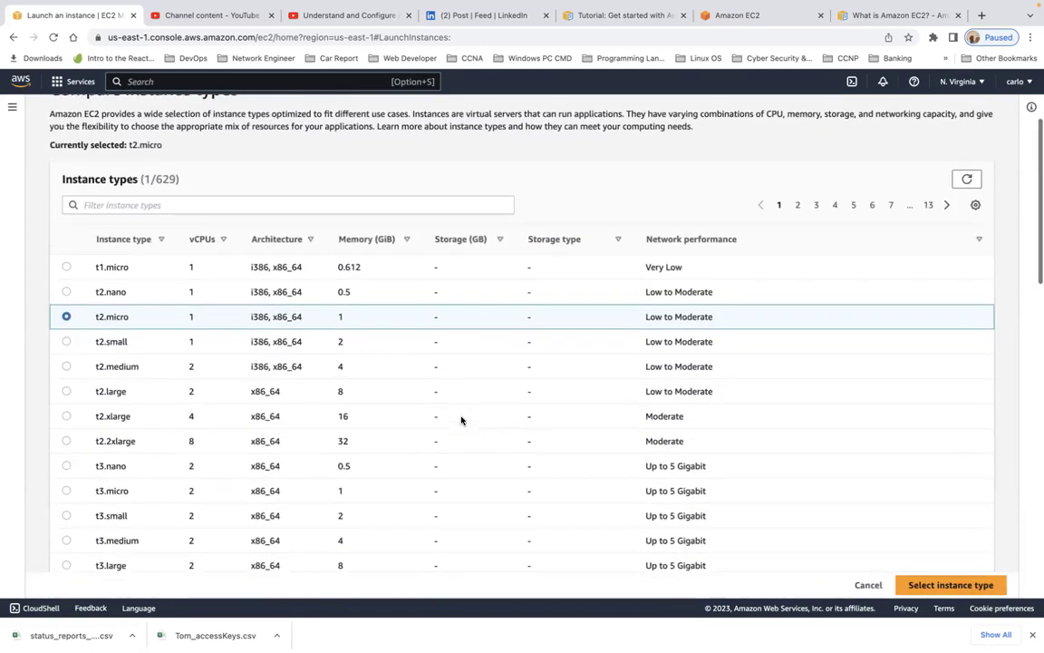
scroll(460, 420, down, 5)
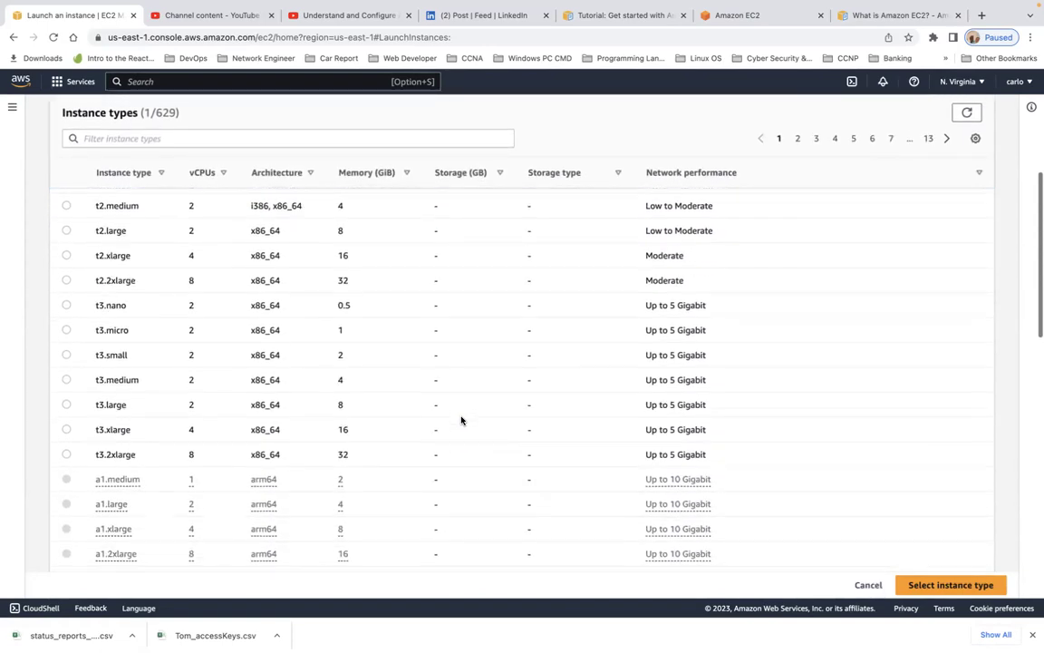
scroll(461, 420, down, 3)
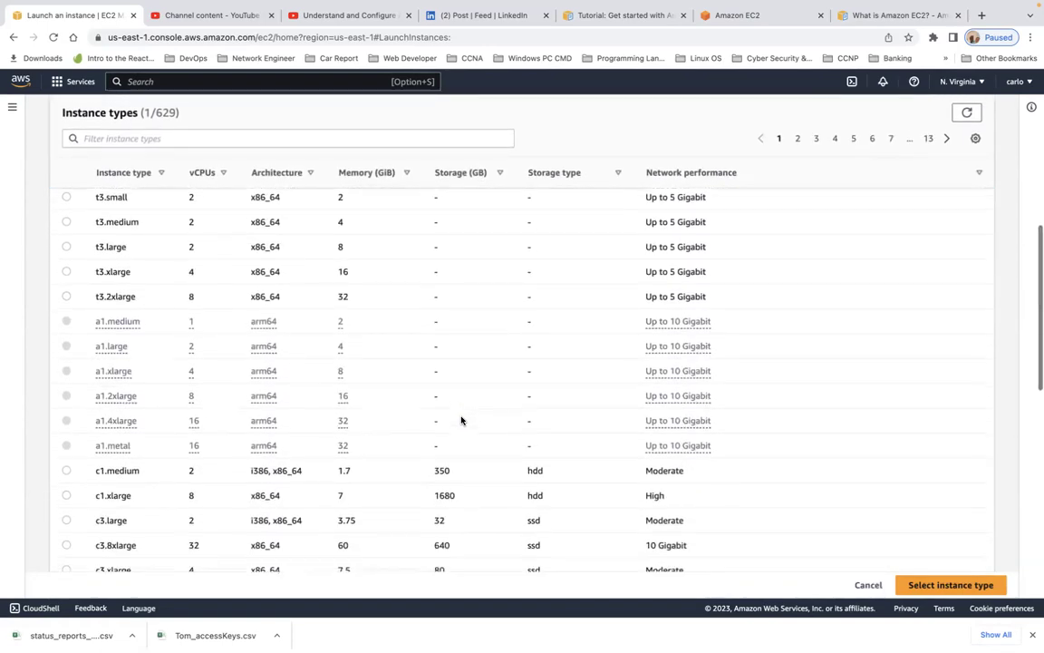
scroll(460, 420, down, 2)
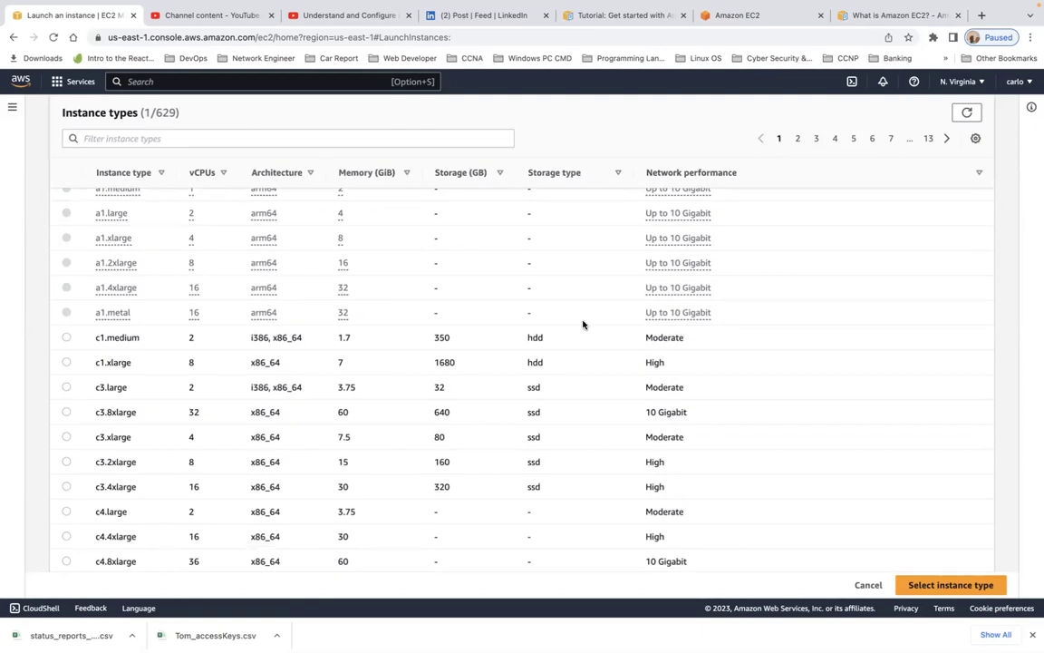
scroll(583, 324, down, 10)
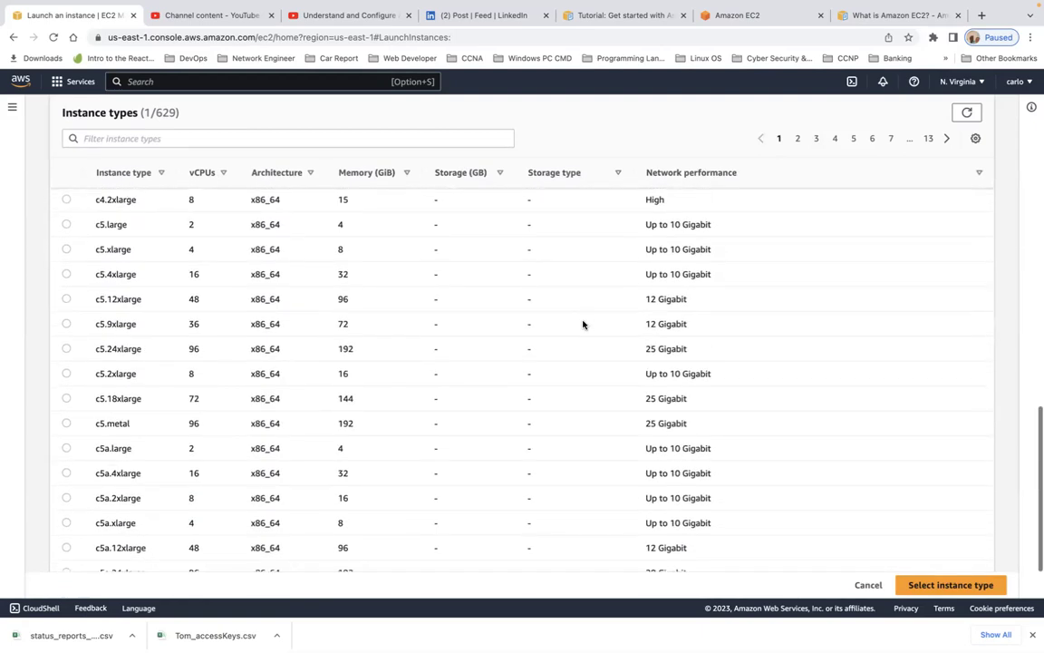
scroll(583, 324, down, 2)
scroll(583, 324, up, 10)
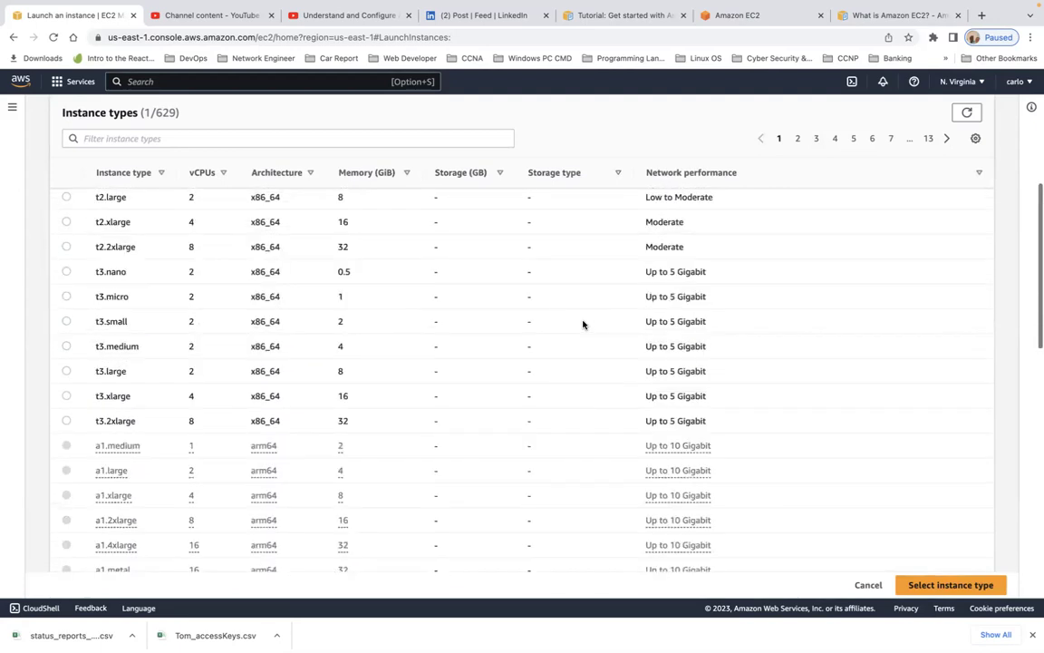
scroll(583, 324, up, 4)
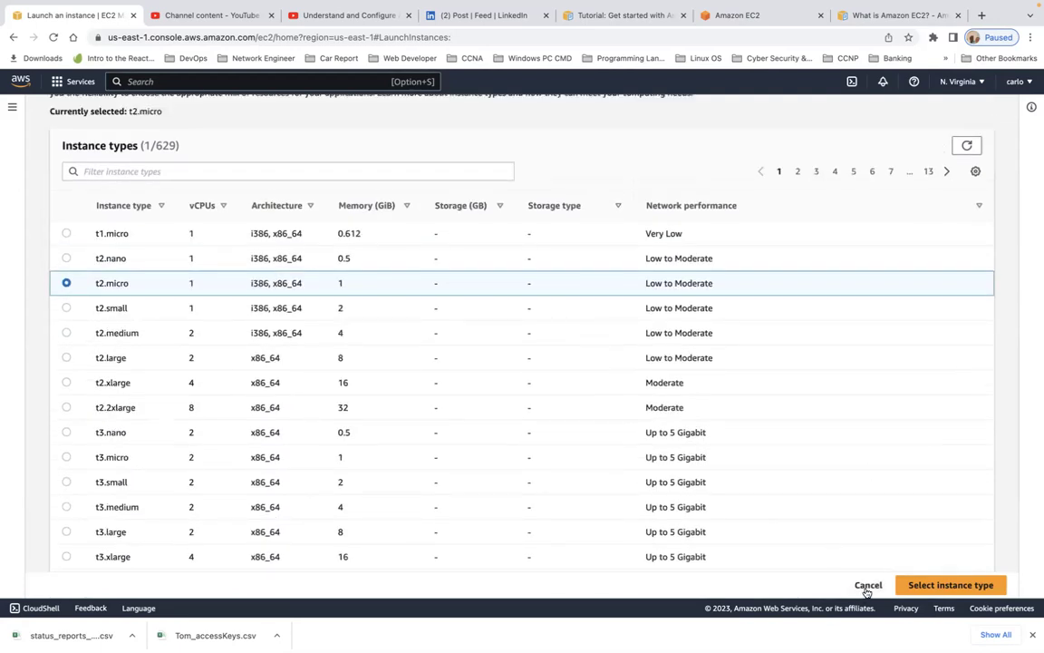
click(869, 585)
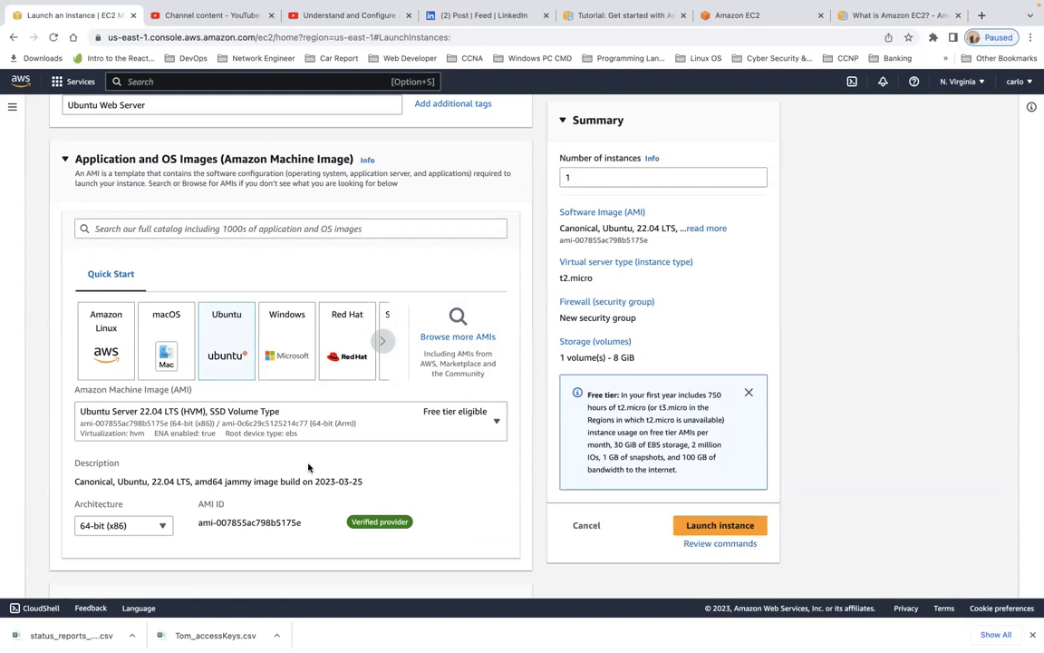
Create a new RSA key pair named "mykeypair" in .pem format for logging in to the instance.
scroll(308, 468, down, 5)
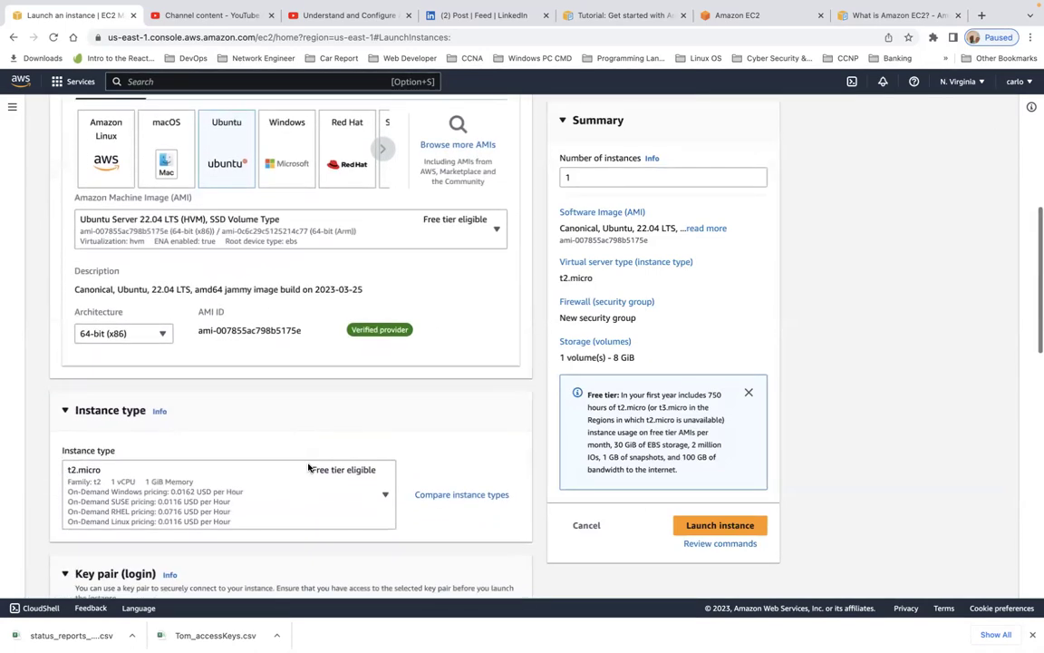
scroll(309, 468, down, 5)
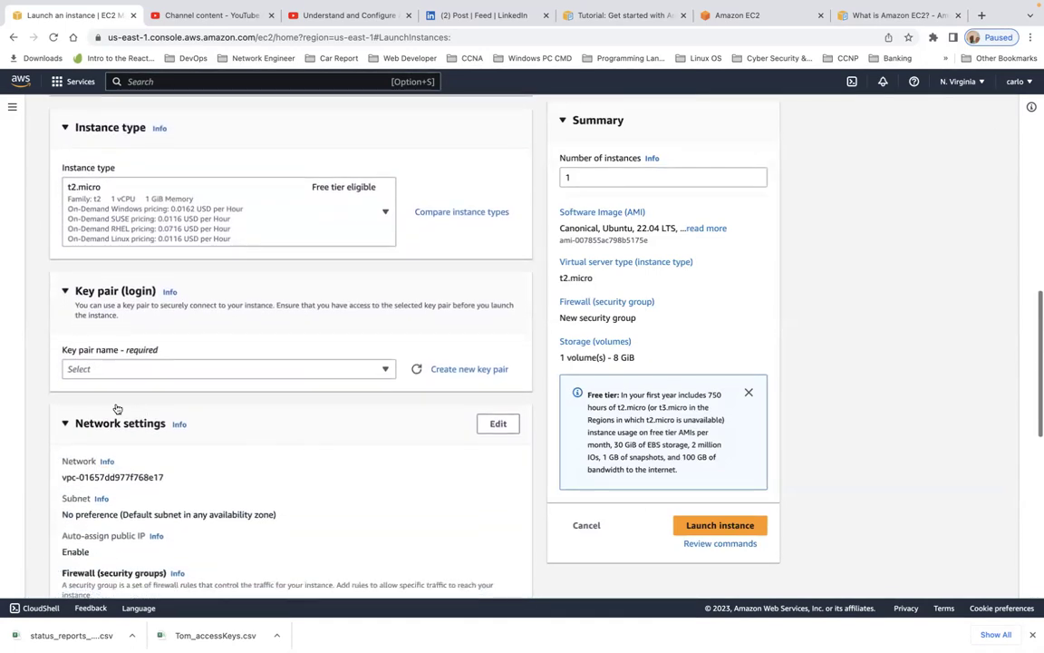
click(65, 292)
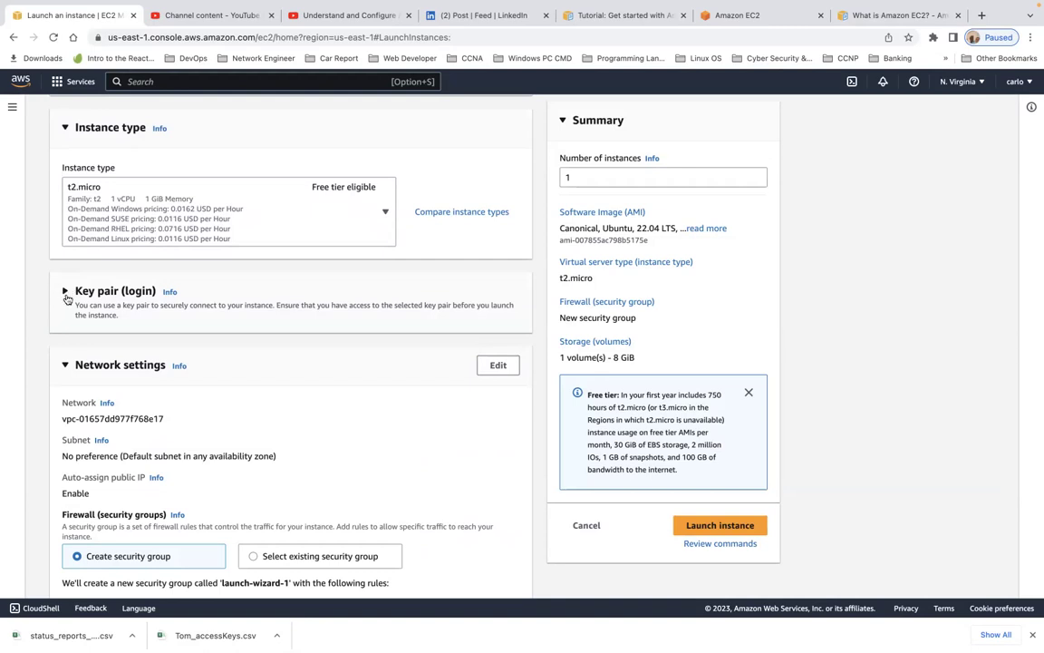
click(65, 366)
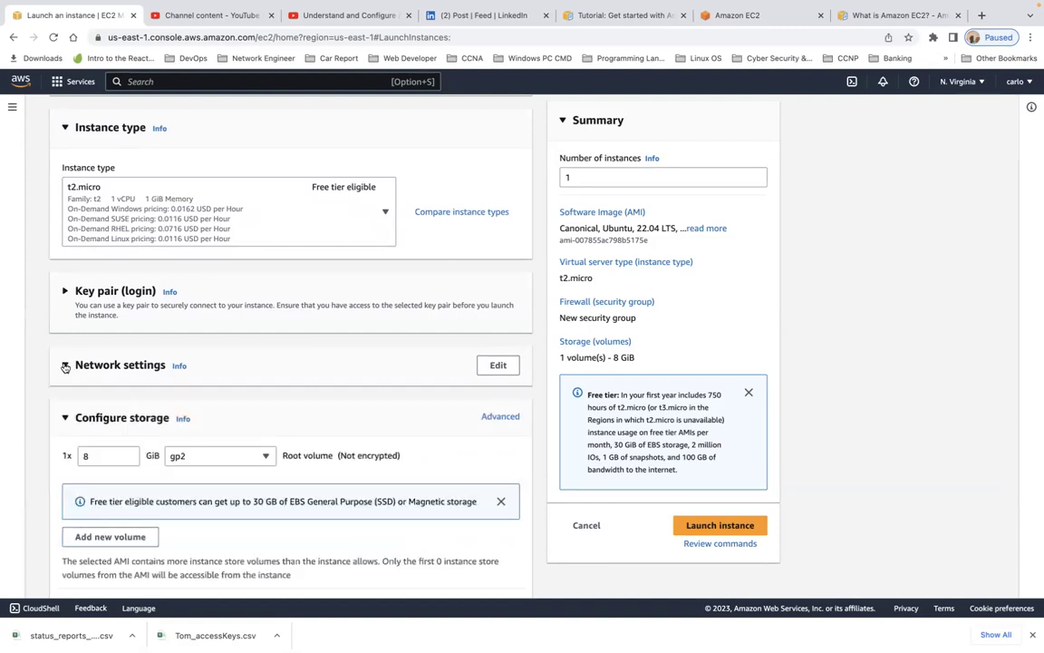
click(66, 292)
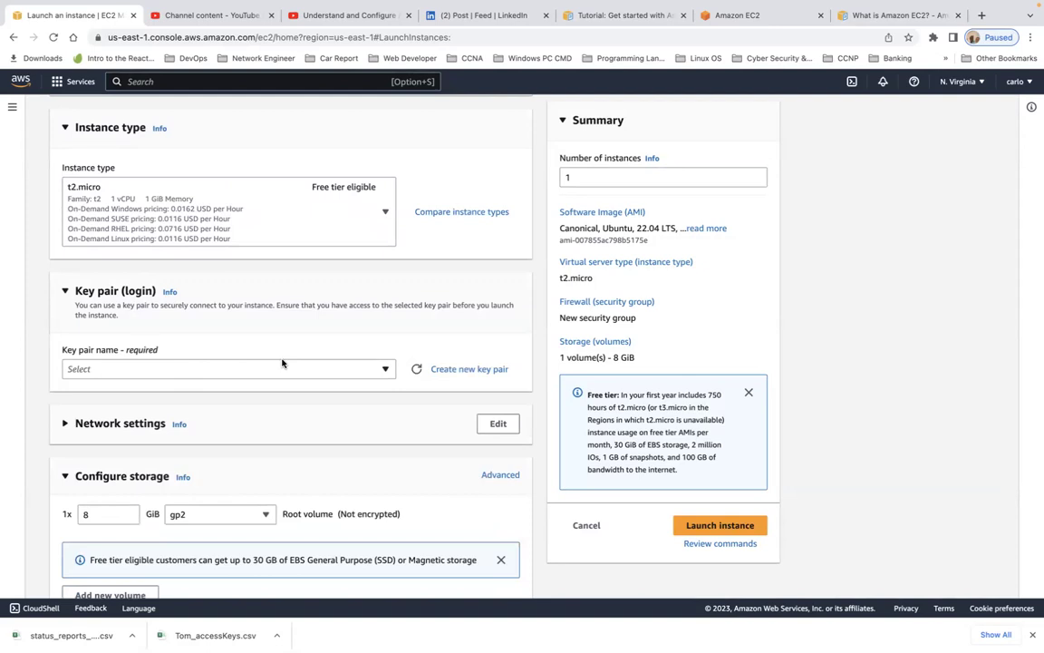
click(449, 369)
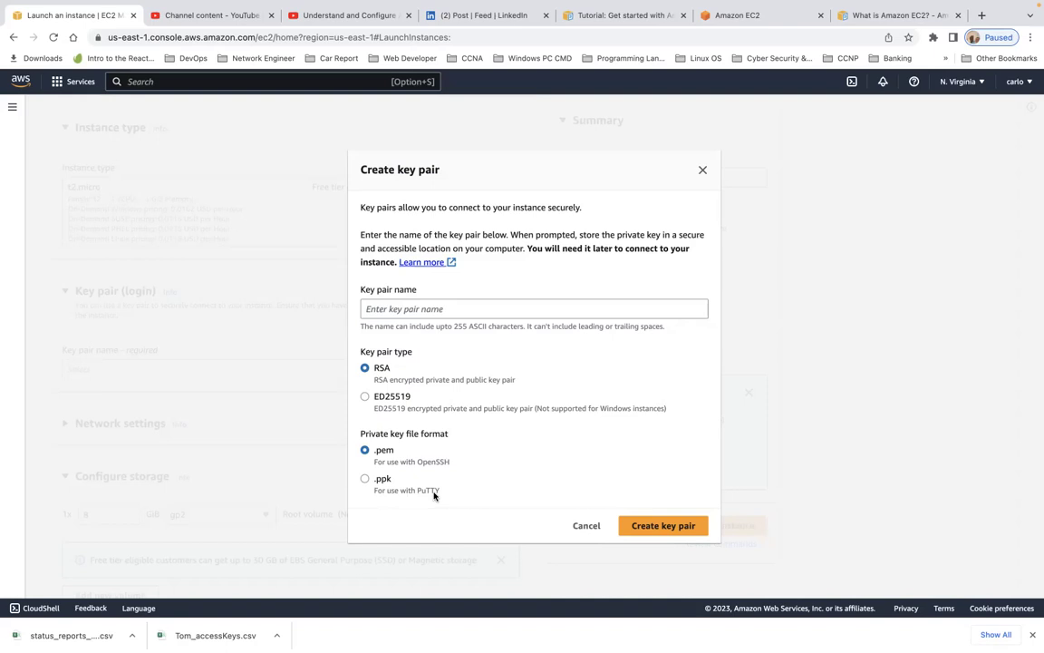
click(453, 308)
text(my)
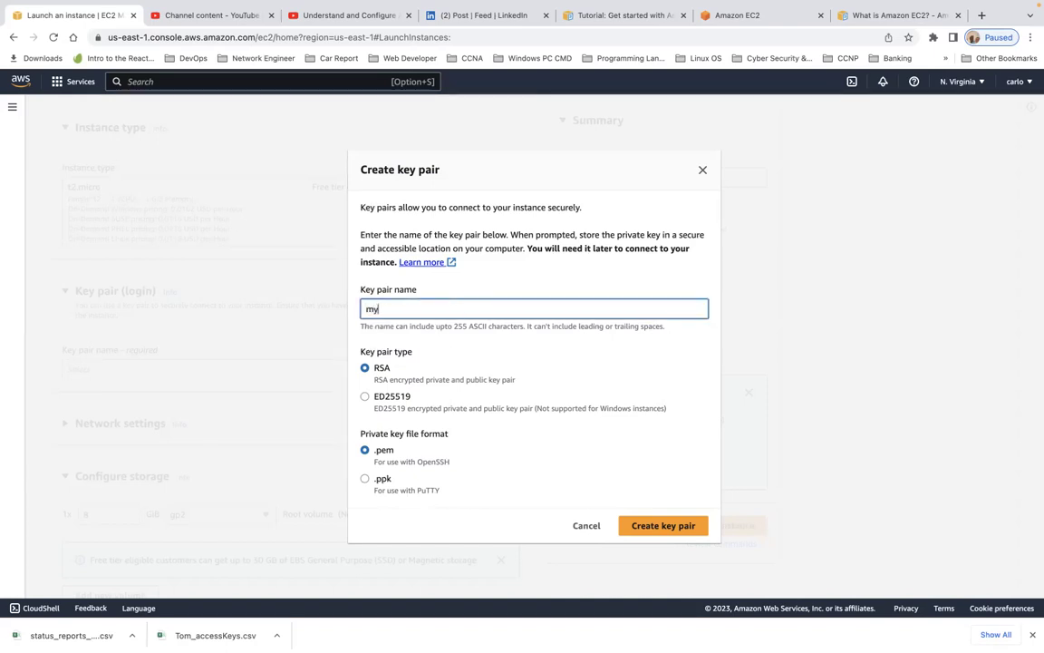
text(keypair)
click(671, 527)
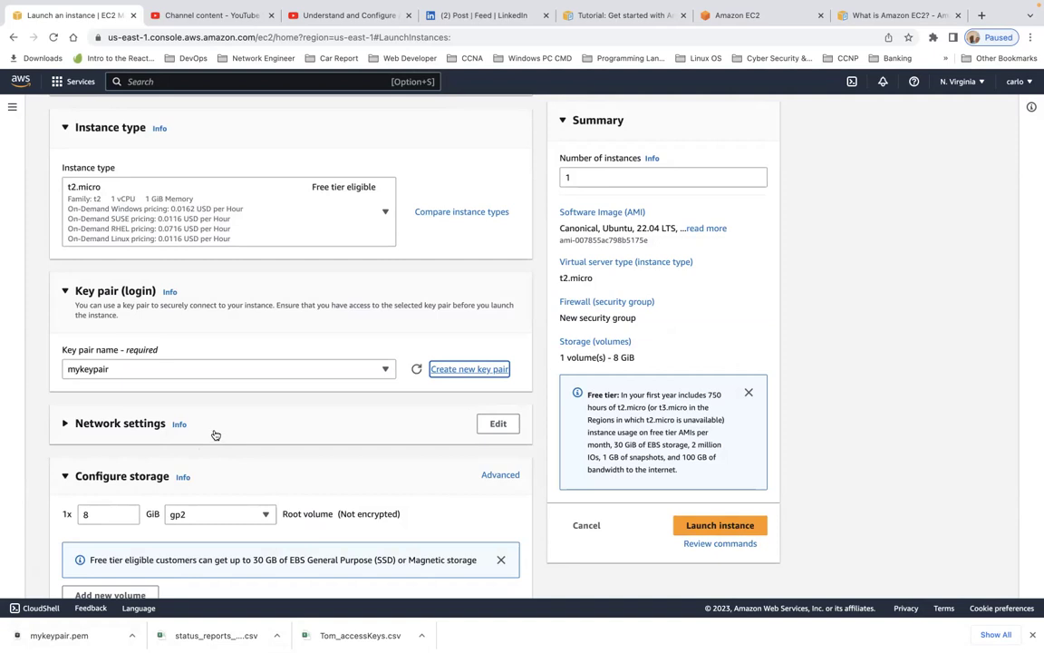
Expand the network settings and review the public IP assignment, security group and SSH source options, keeping SSH allowed from Anywhere.
click(65, 425)
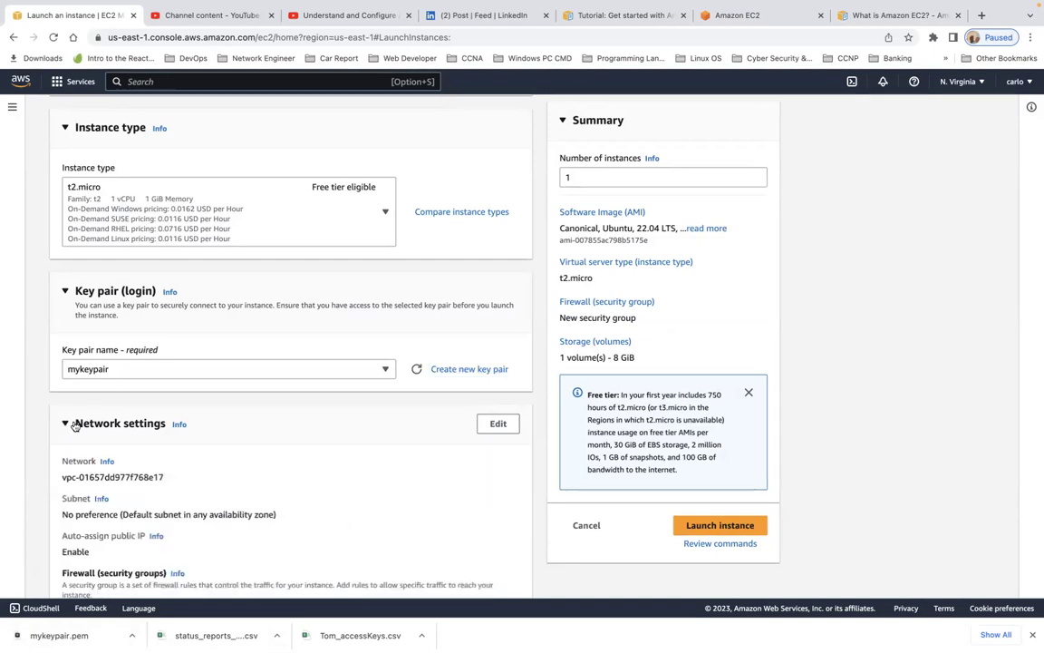
scroll(159, 427, down, 3)
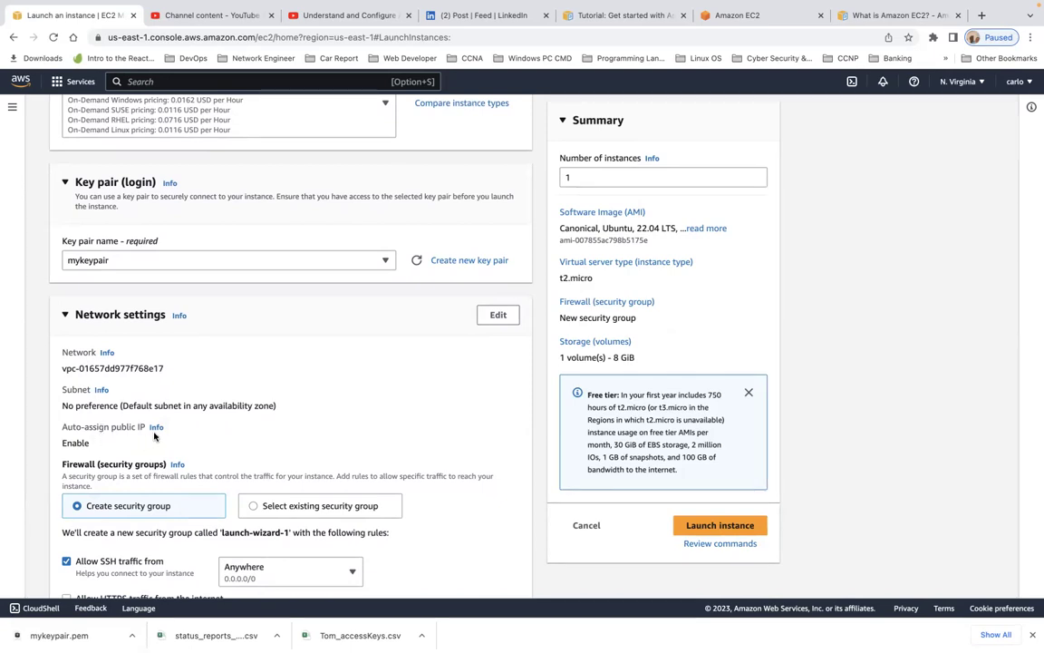
double_click(87, 443)
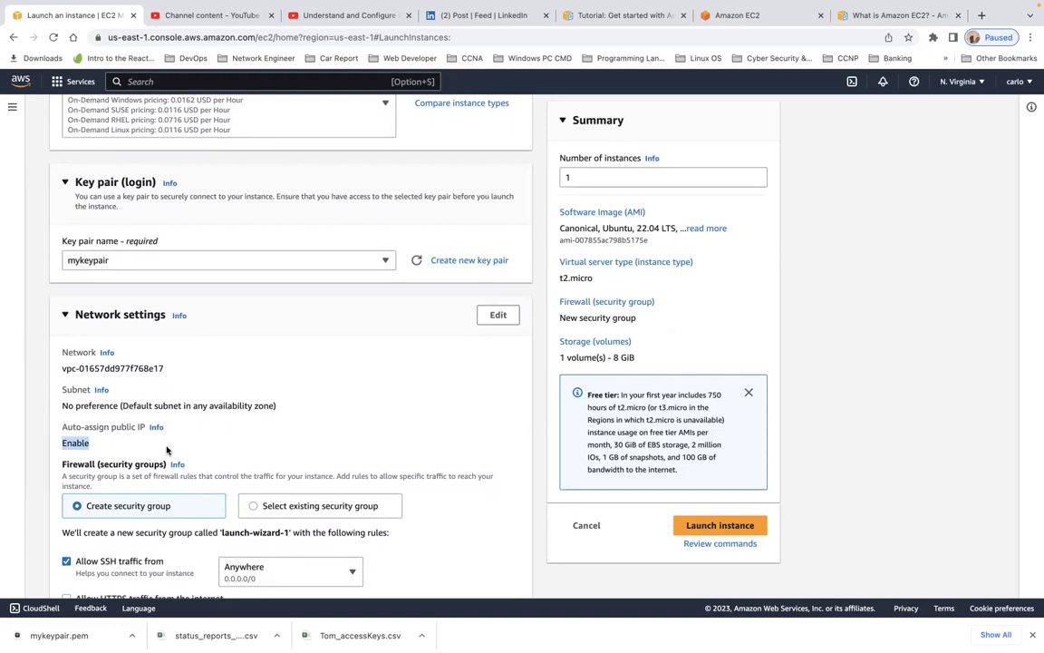
scroll(166, 450, down, 2)
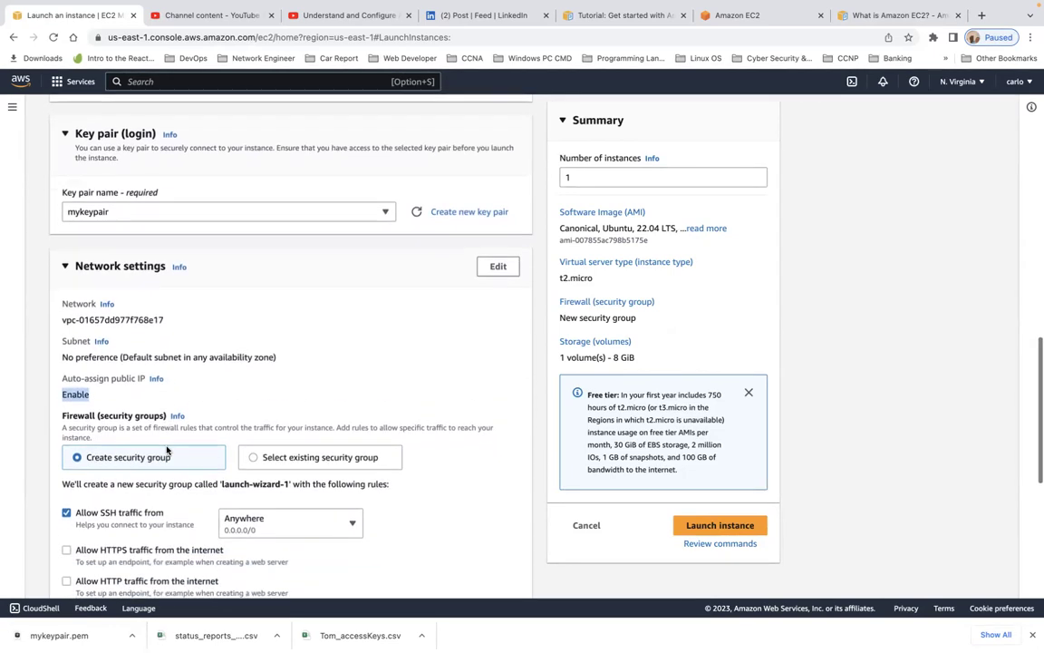
scroll(167, 446, down, 1)
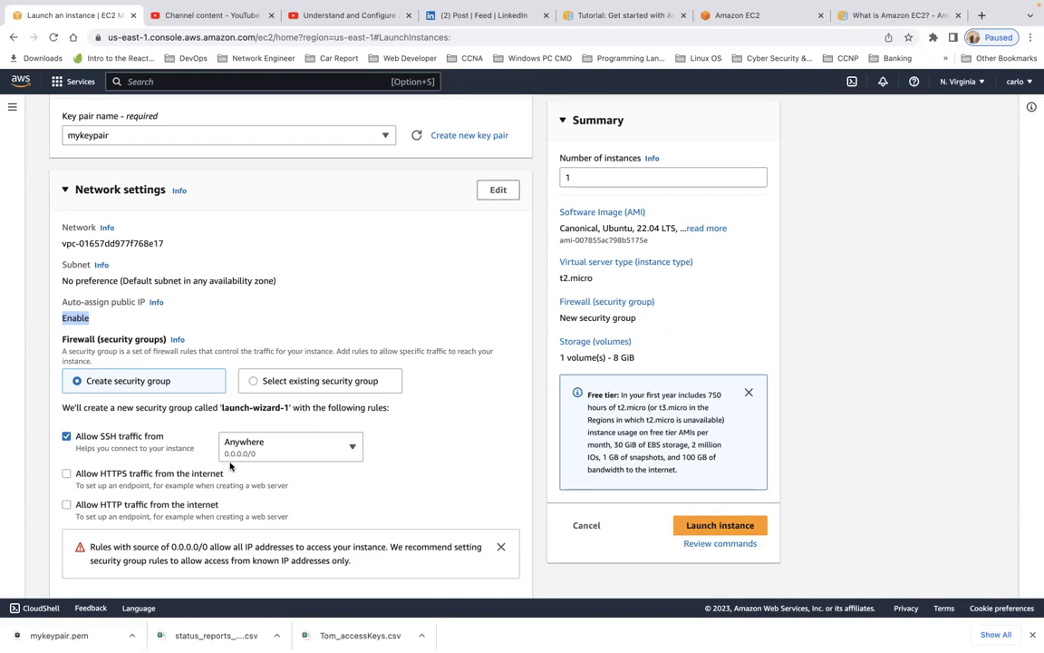
click(352, 449)
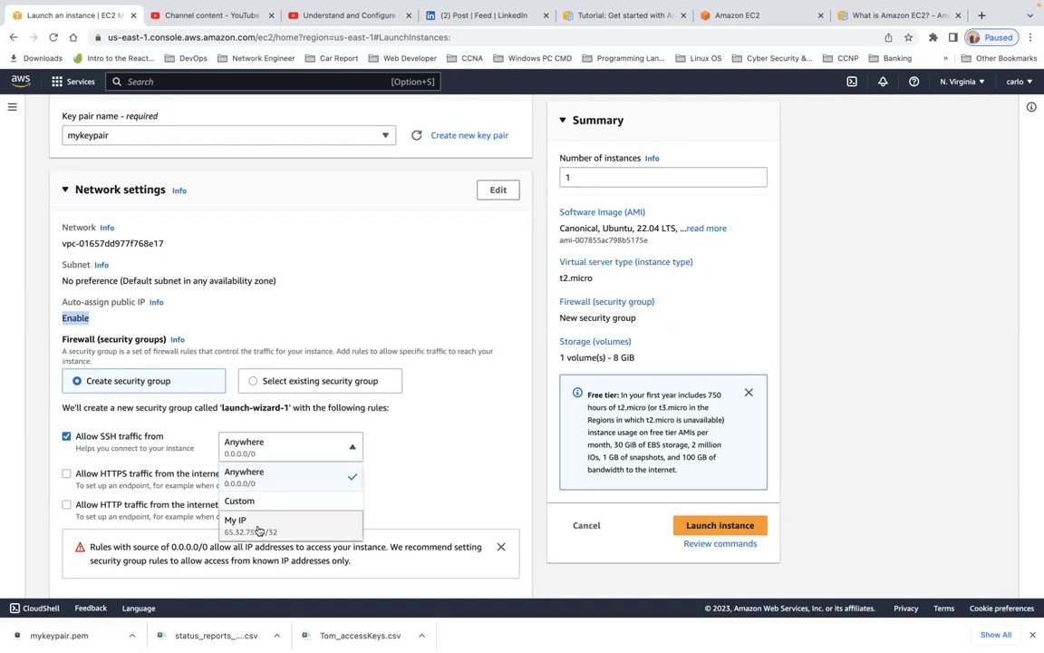
click(332, 453)
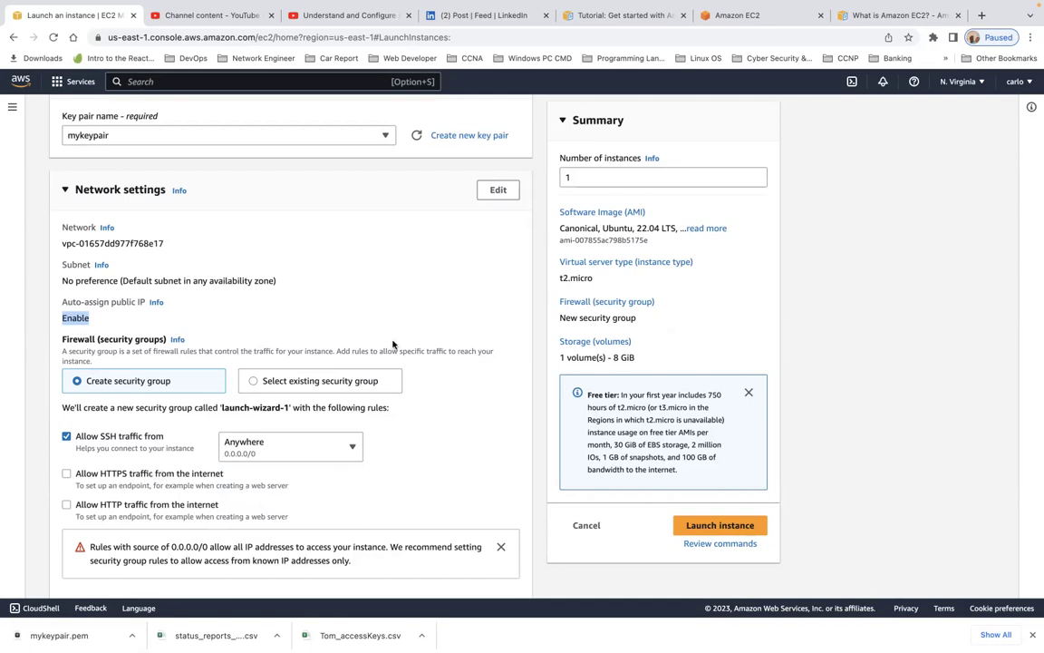
Reload the "What is Amazon EC2?" documentation page, view its site connection information, and return to the instance launch form.
click(895, 13)
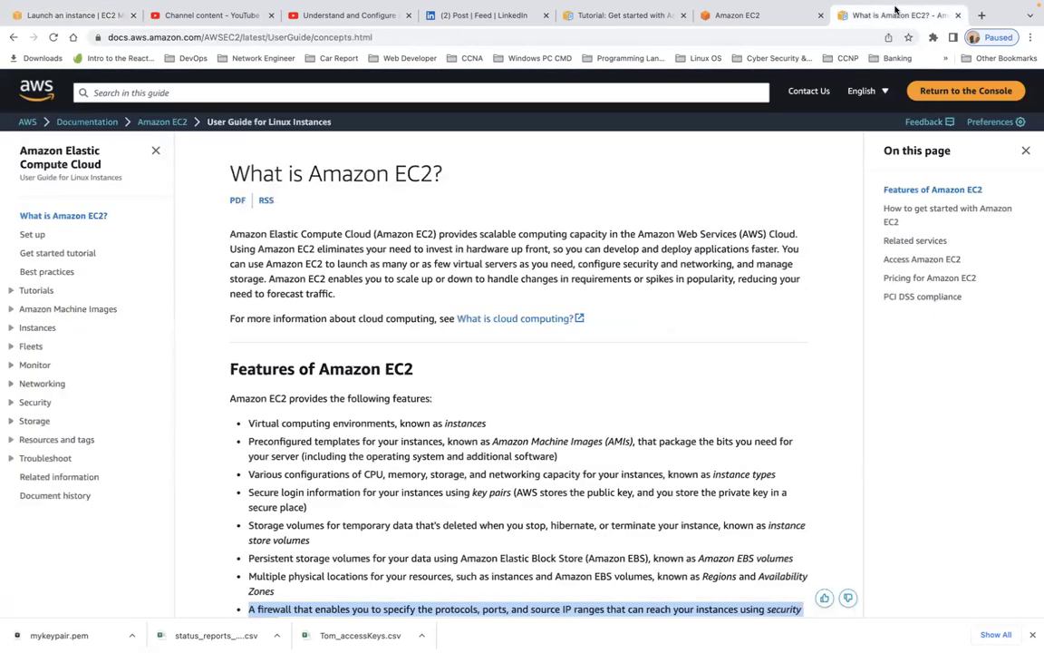
click(96, 38)
click(112, 36)
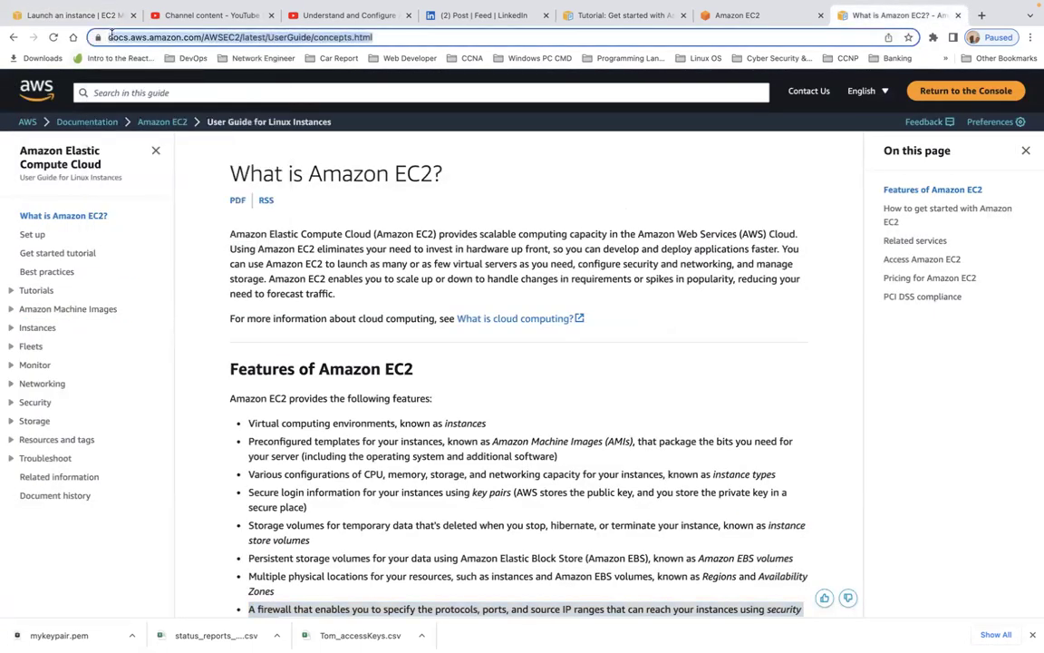
key(Return)
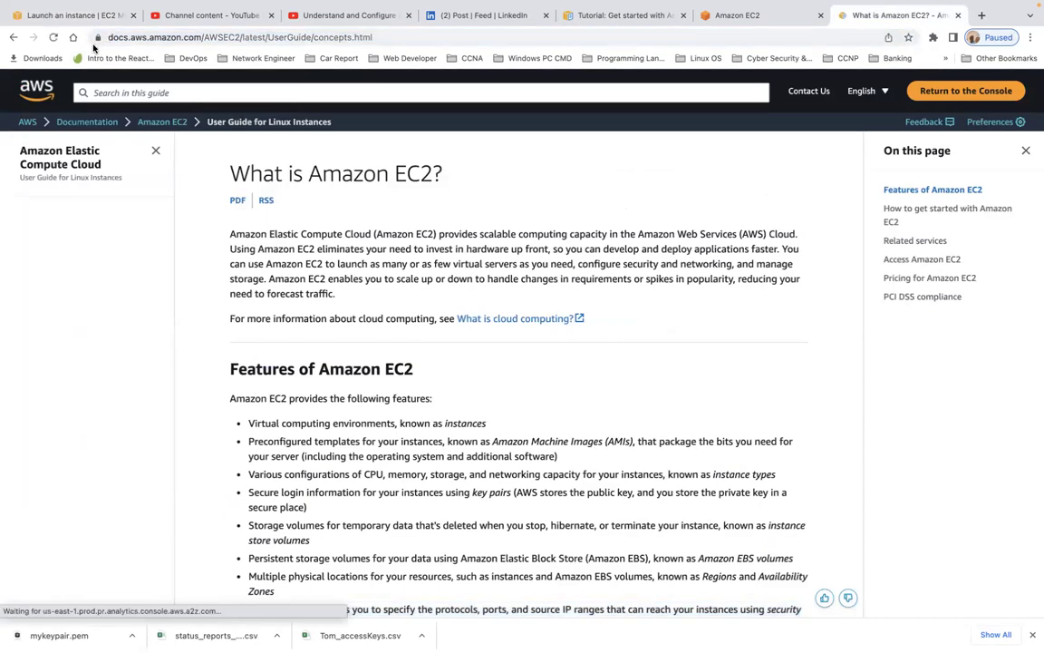
click(97, 38)
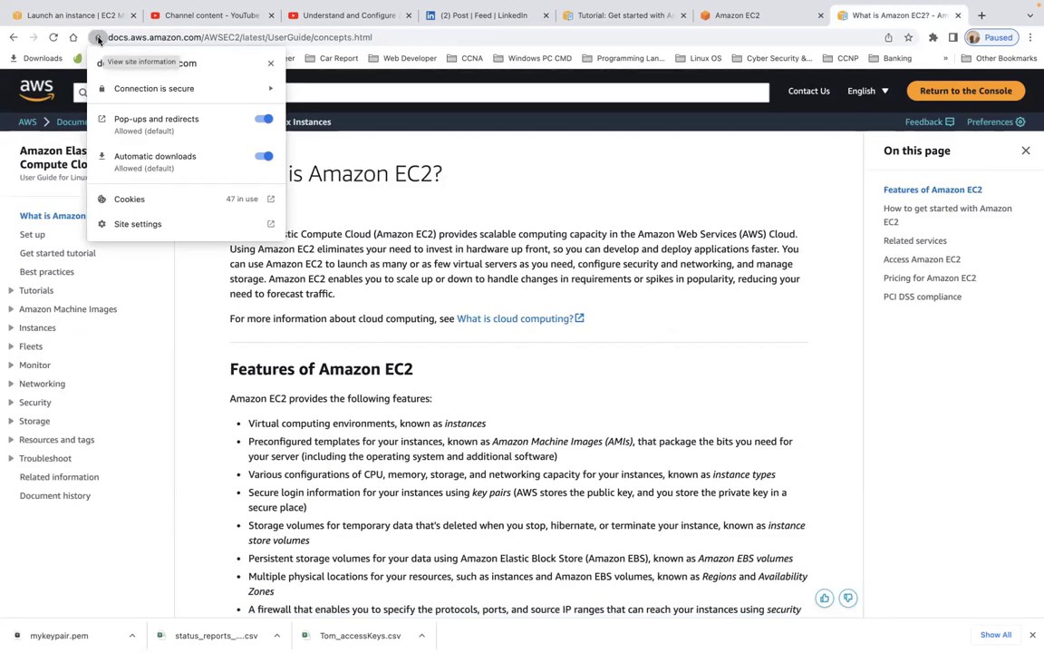
click(80, 16)
click(81, 16)
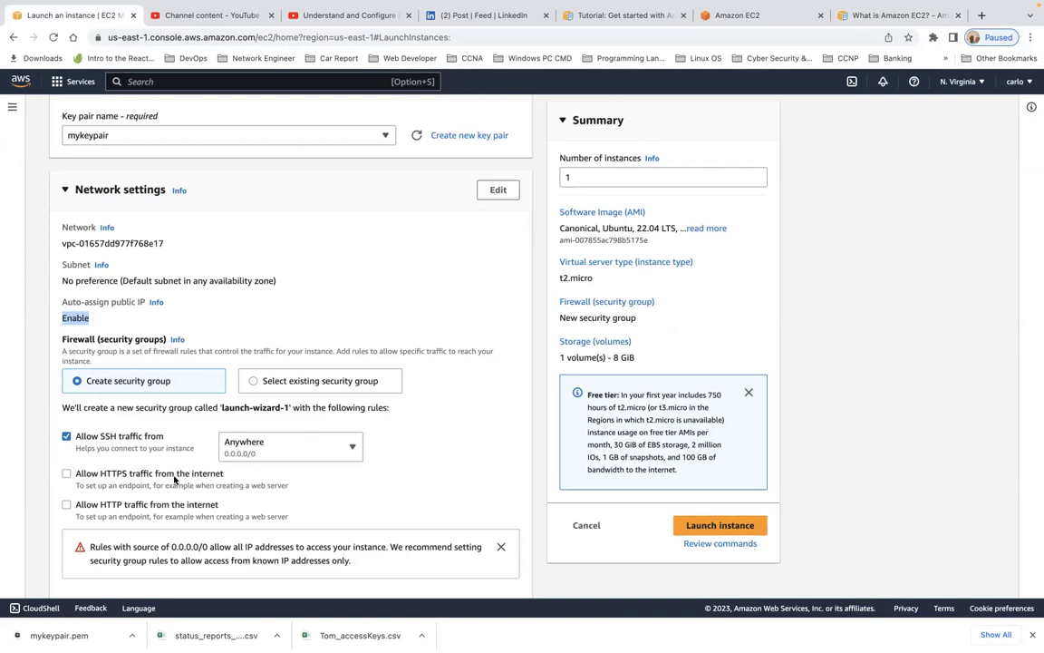
Allow HTTP traffic from the internet in the new security group and highlight the 0.0.0.0/0 source in the note below the rules.
scroll(175, 479, down, 2)
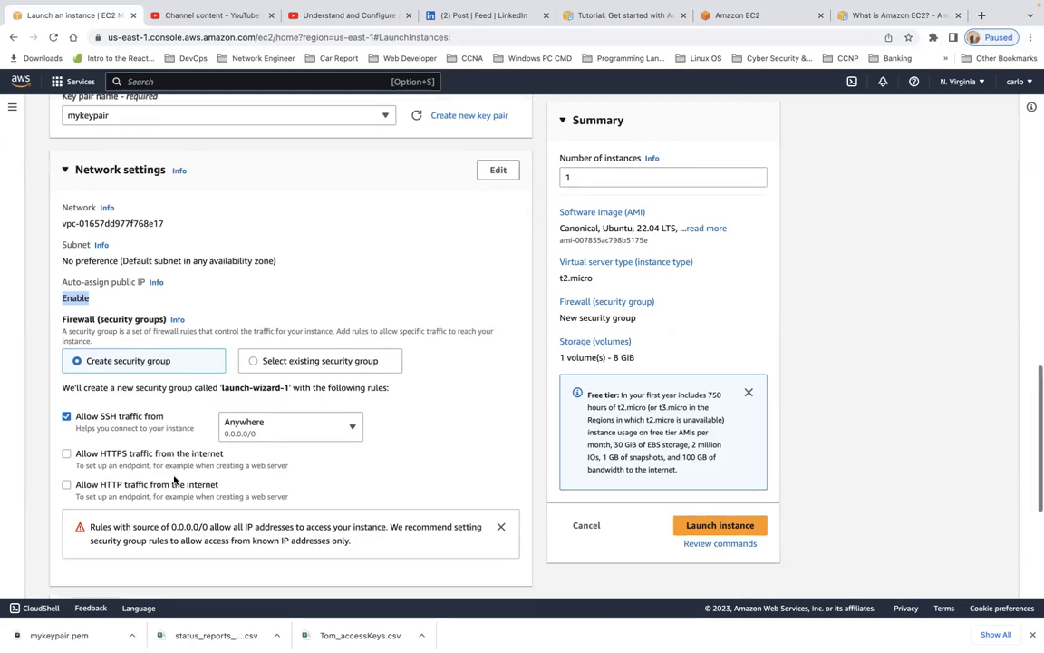
click(67, 453)
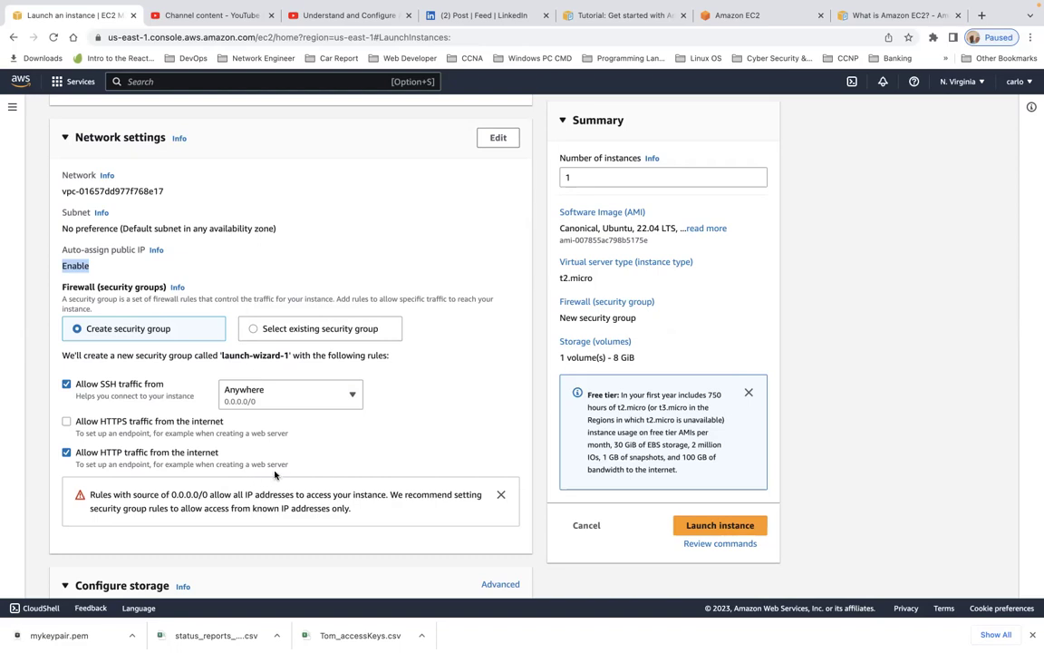
scroll(282, 473, down, 2)
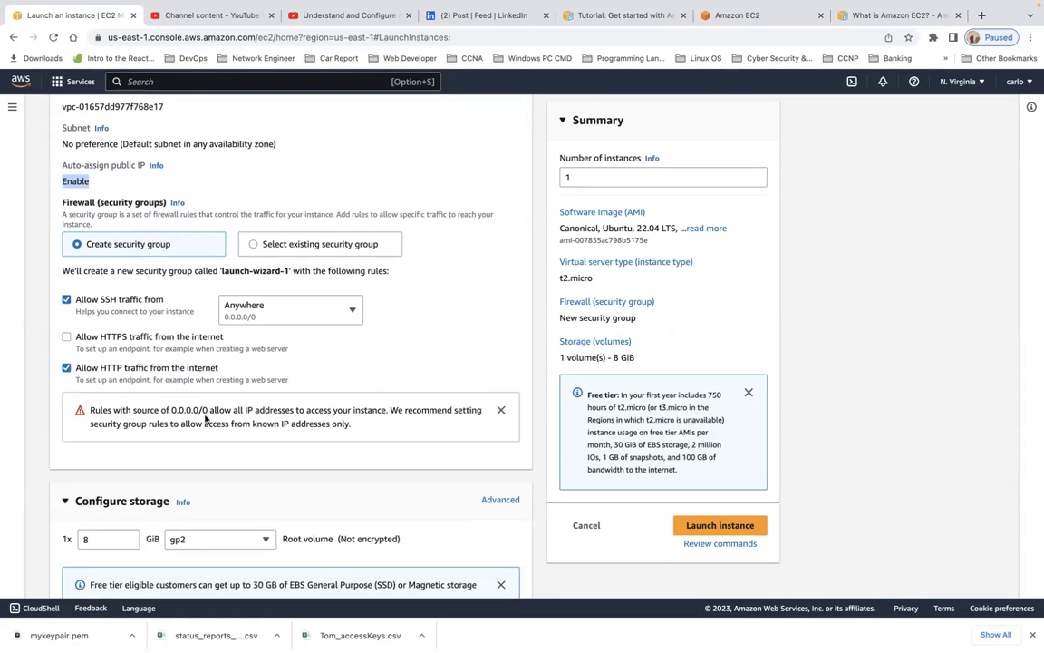
drag(173, 410, 211, 411)
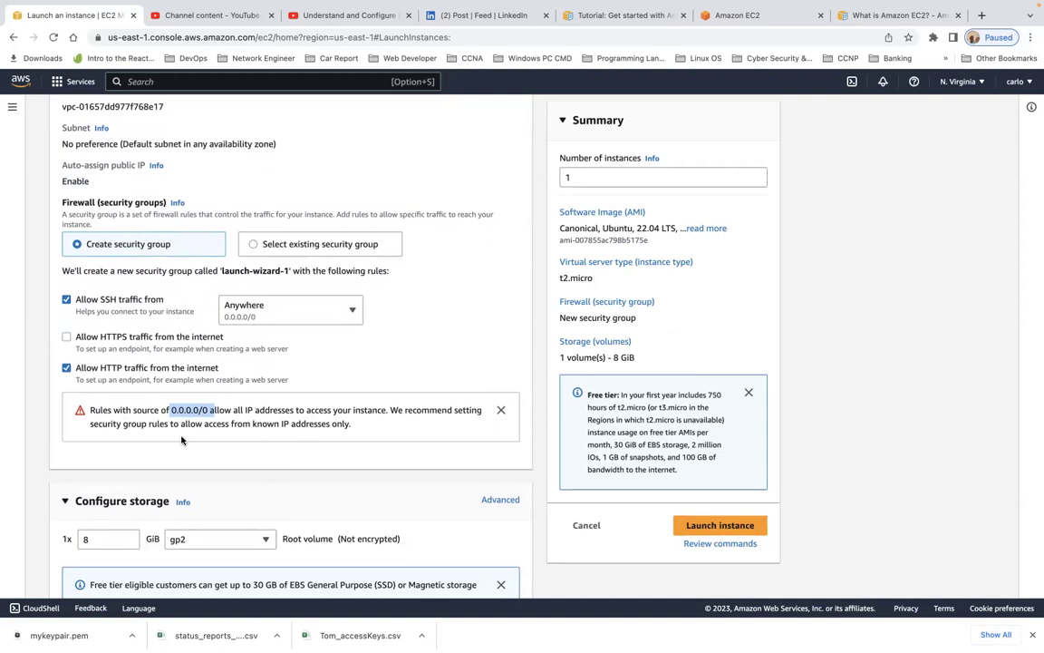
Review the storage configuration's root volume size and type, and highlight the note on free tier EBS storage.
scroll(181, 441, down, 3)
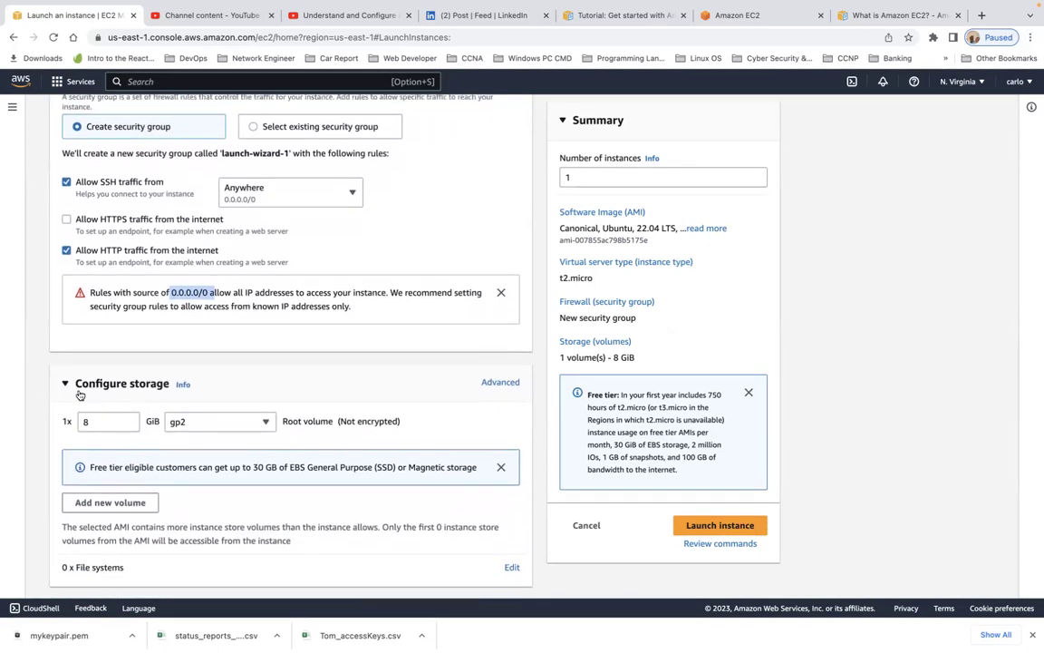
scroll(201, 399, down, 1)
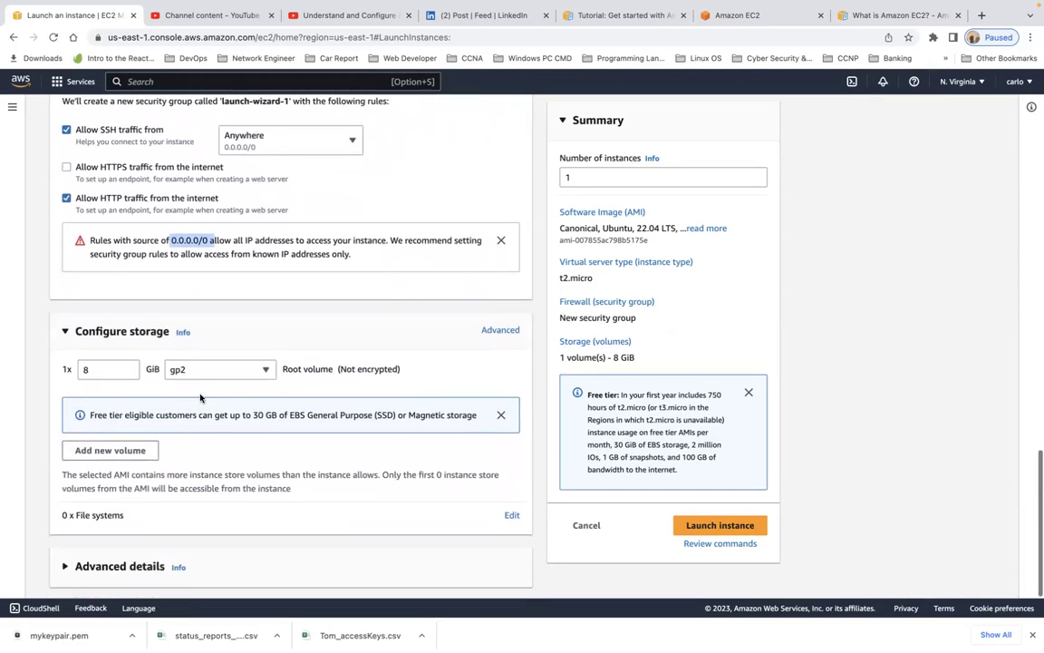
click(108, 369)
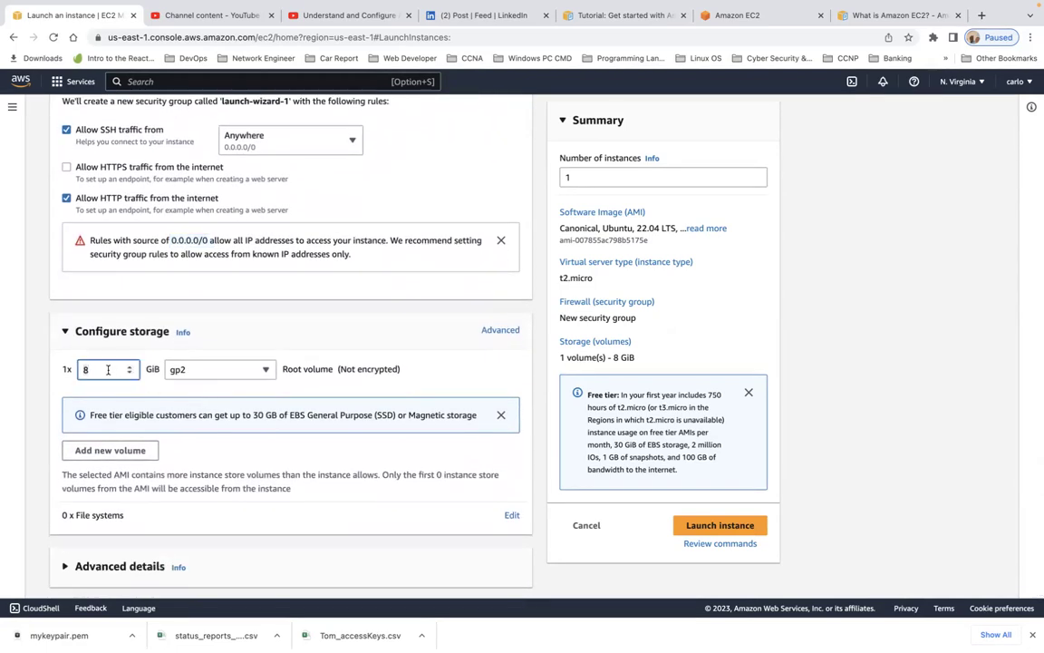
click(129, 371)
click(166, 416)
triple_click(166, 416)
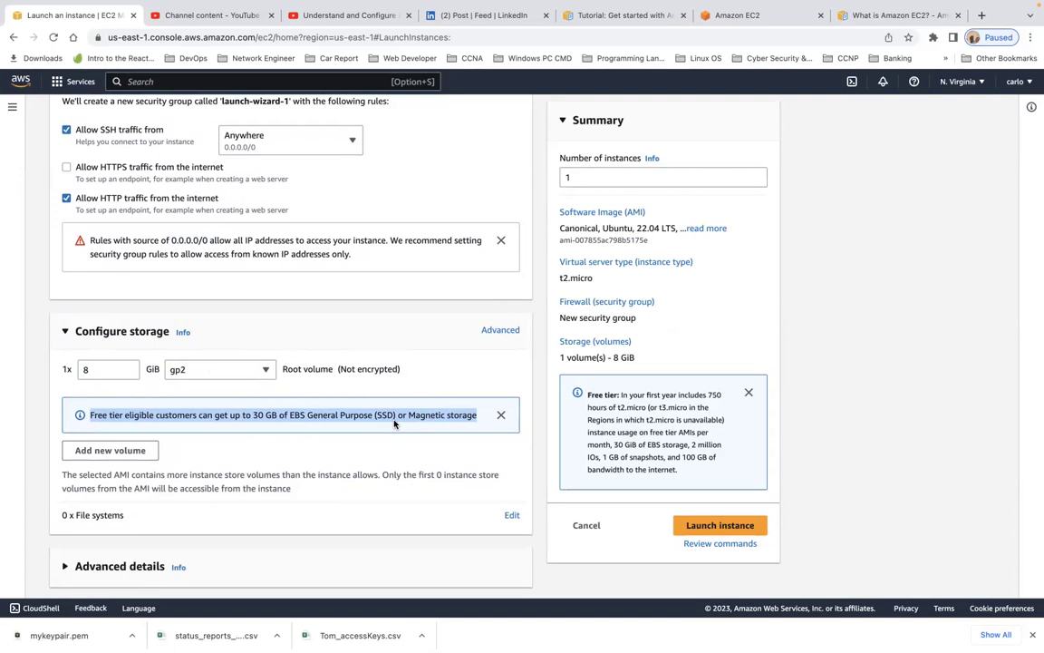
Expand the advanced details and view the available options for the domain join directory and IAM instance profile.
scroll(394, 424, down, 1)
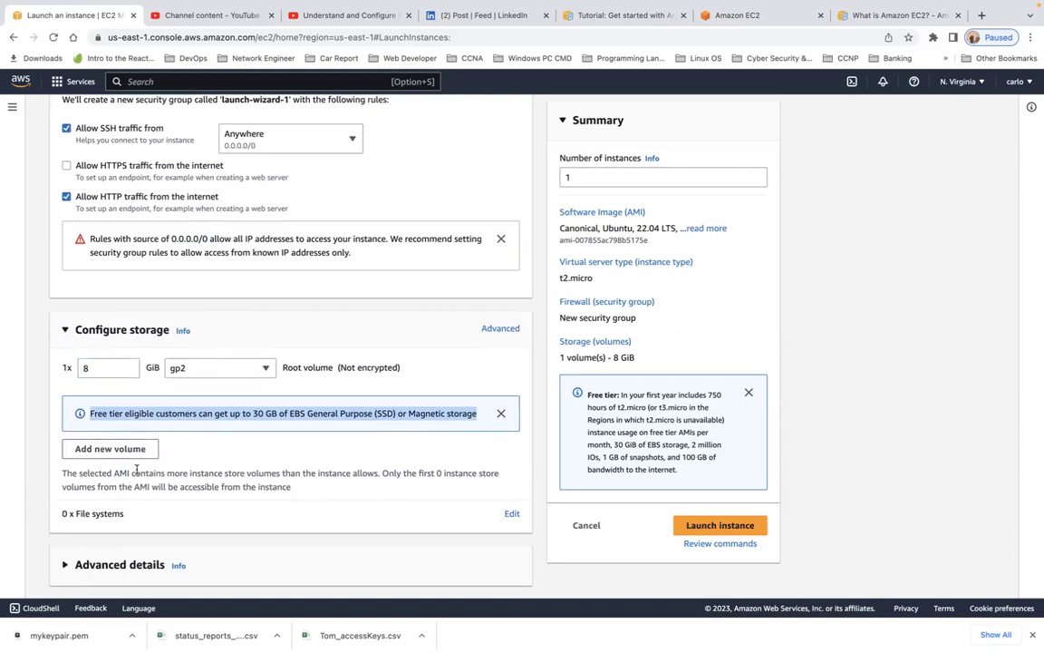
click(112, 569)
scroll(111, 570, down, 5)
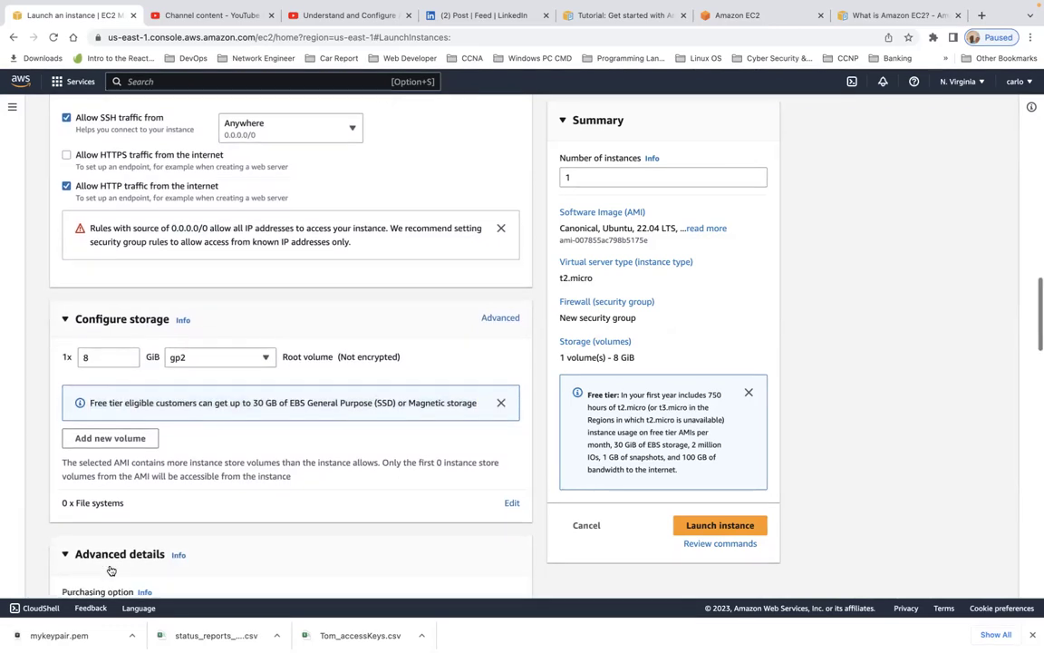
scroll(111, 569, down, 4)
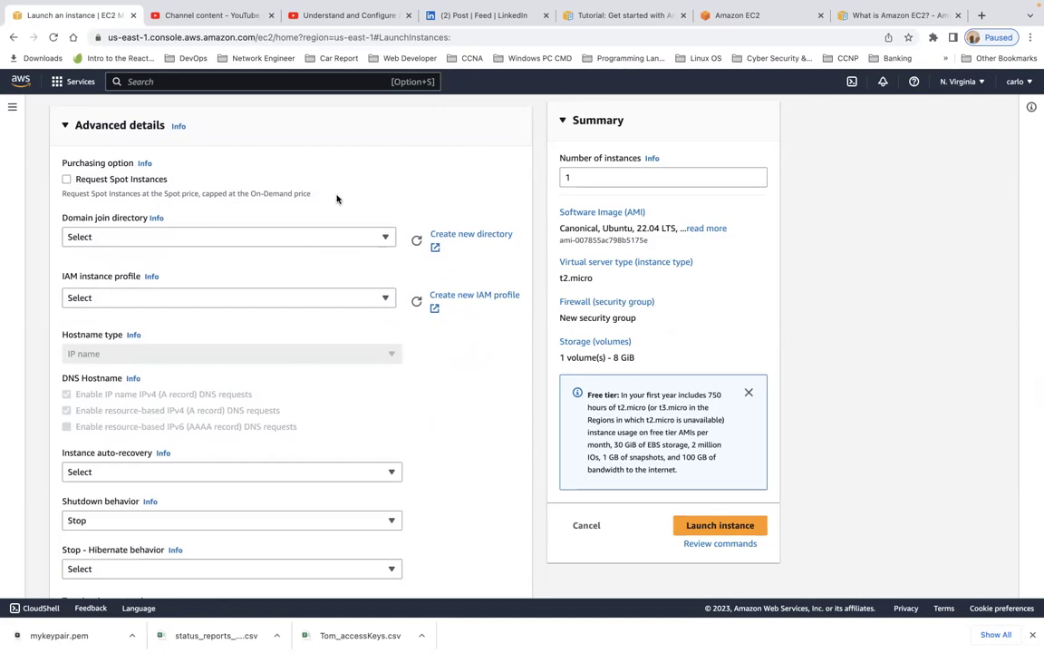
click(315, 237)
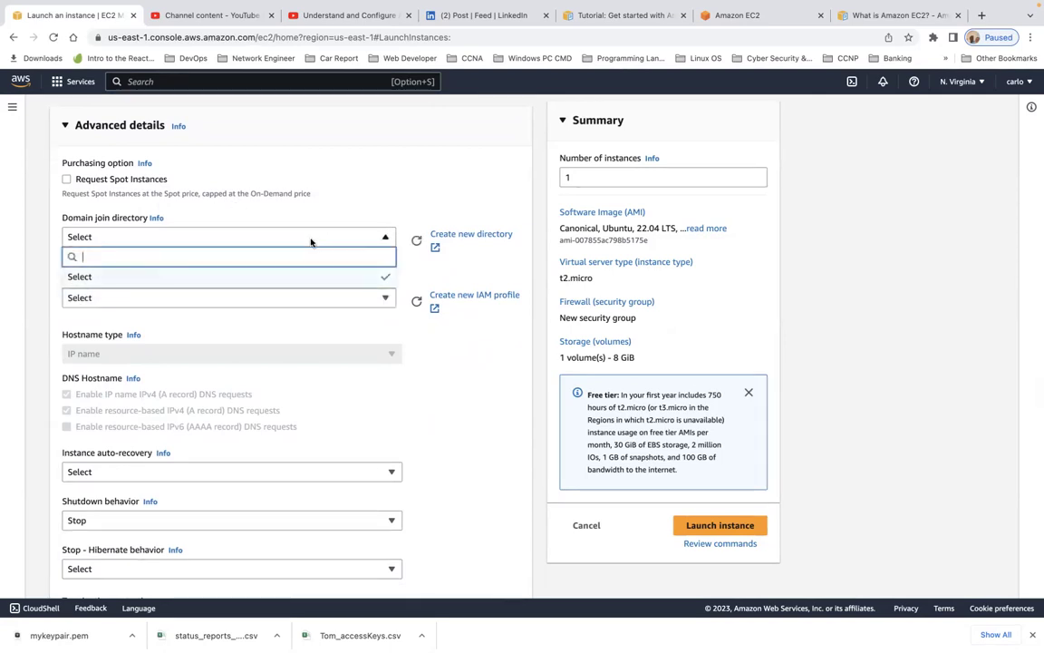
click(311, 238)
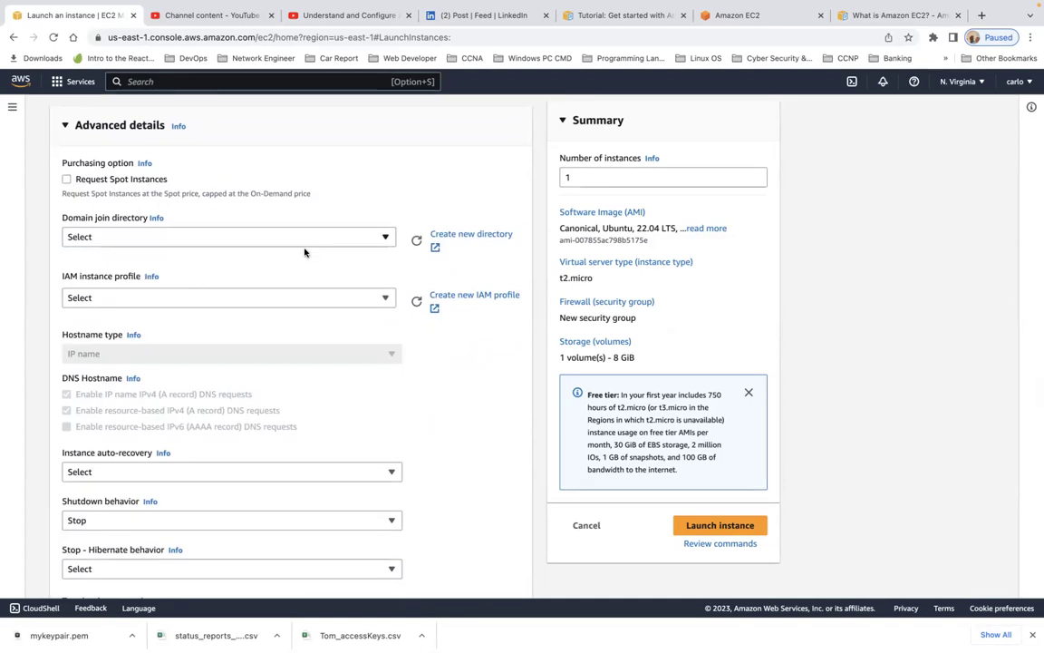
click(273, 300)
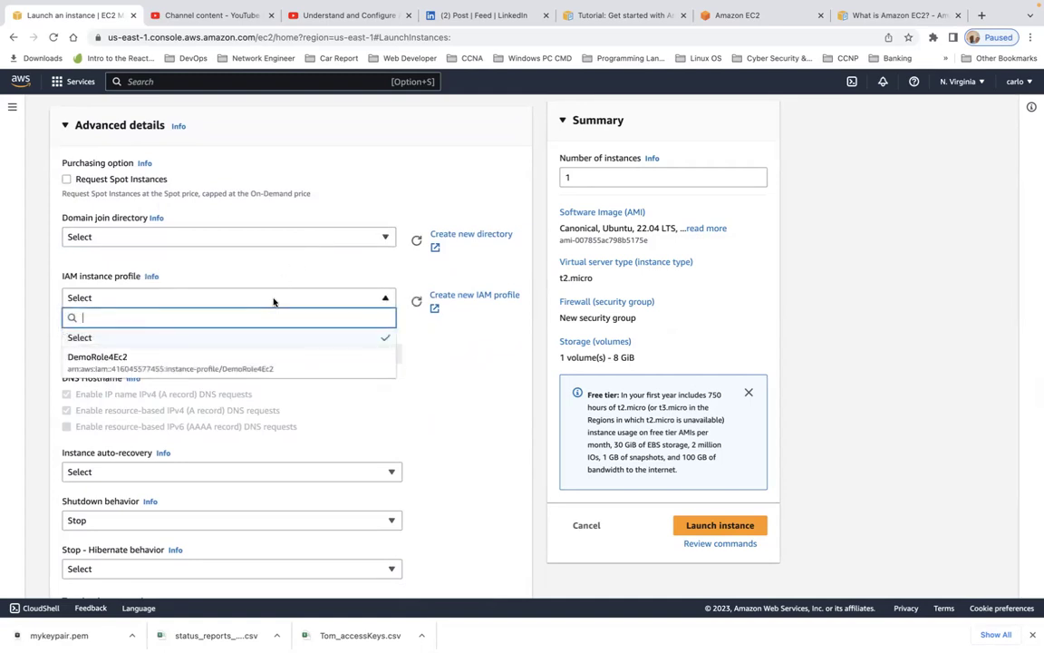
click(273, 300)
Look through the remaining advanced settings, from hostname type and shutdown behavior to metadata options and user data.
scroll(331, 332, down, 5)
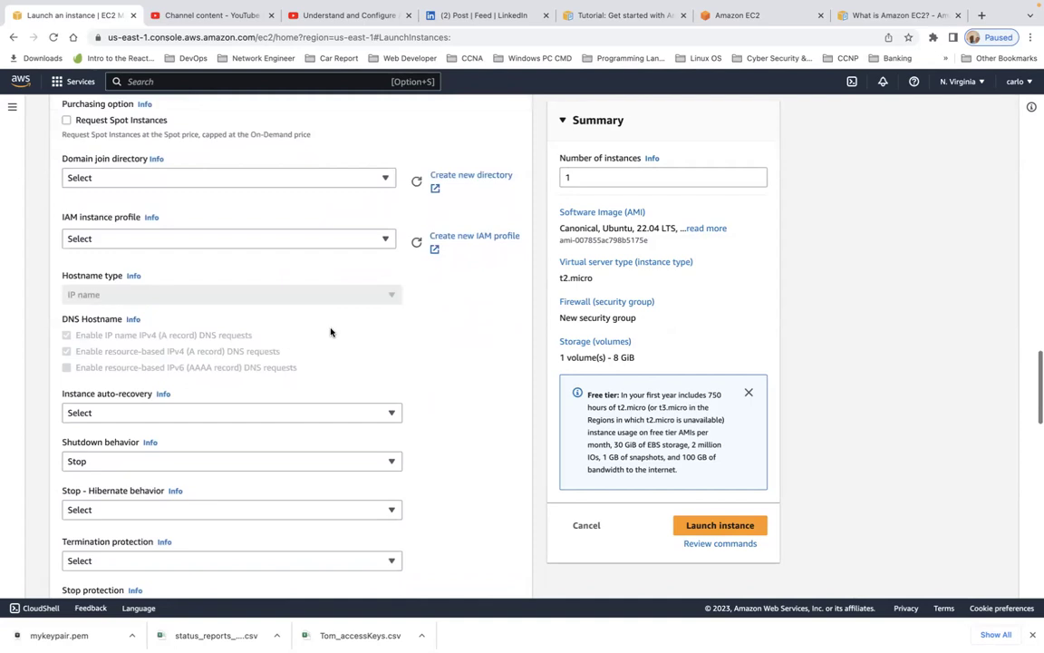
scroll(330, 332, down, 1)
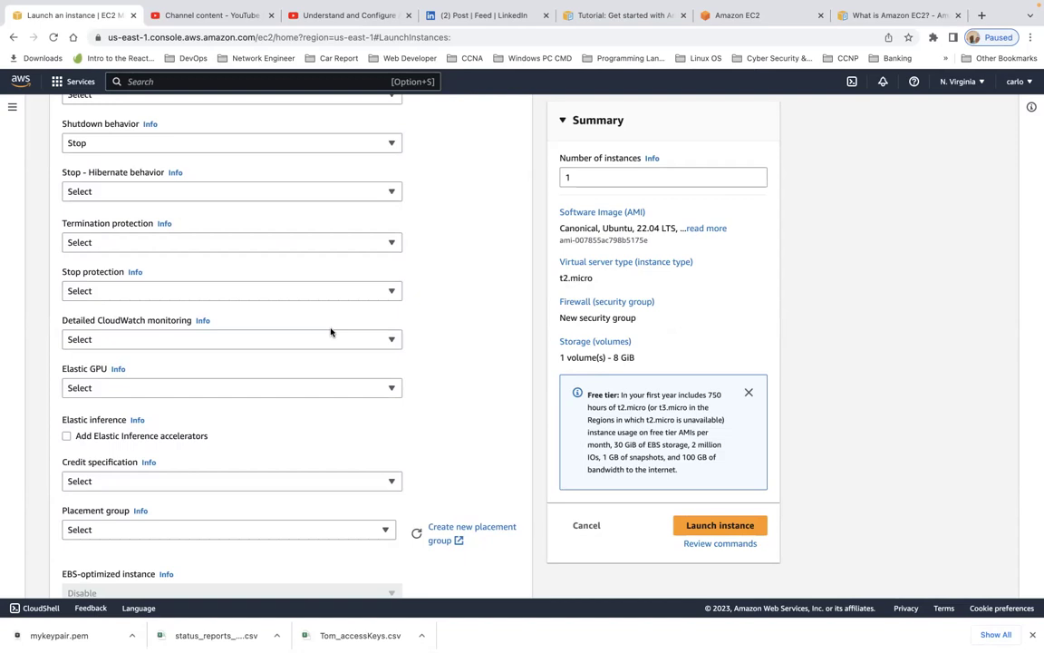
scroll(326, 340, down, 2)
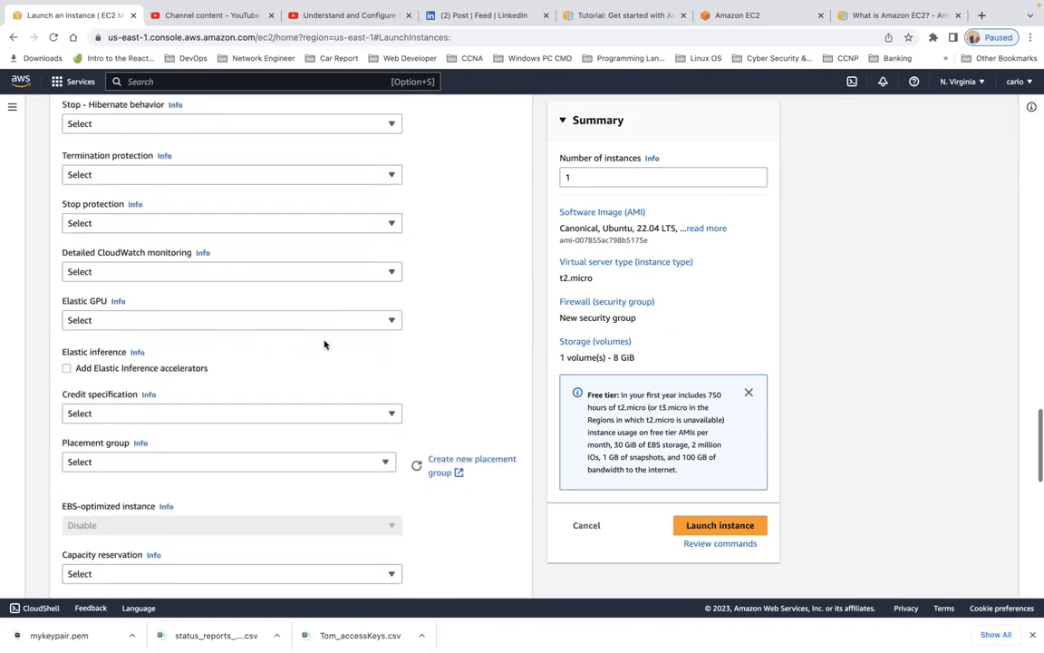
scroll(324, 343, down, 4)
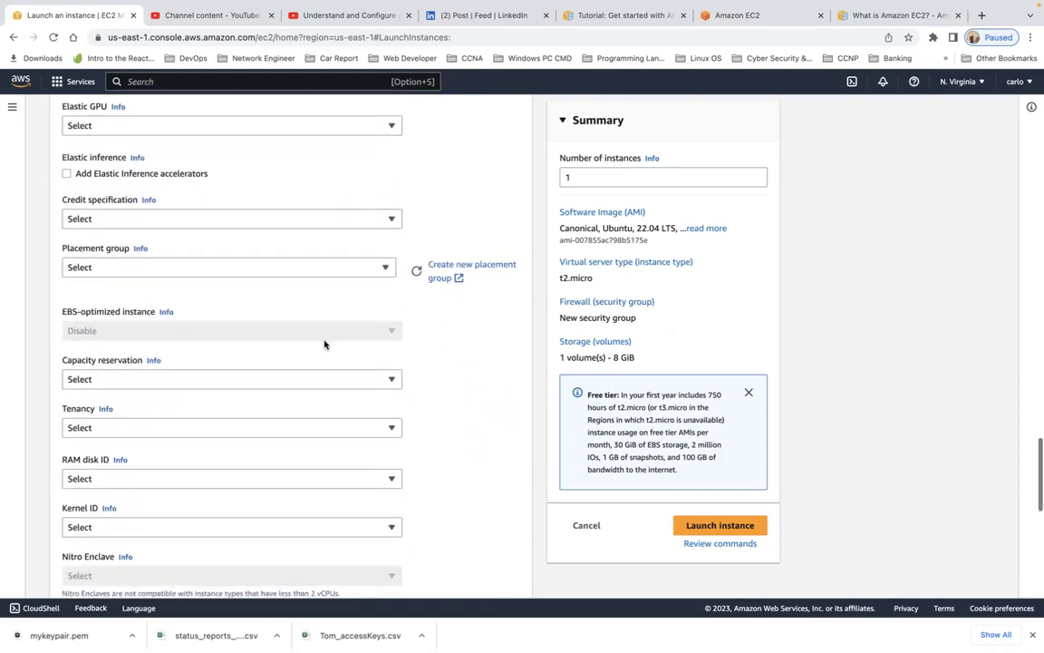
scroll(325, 344, down, 1)
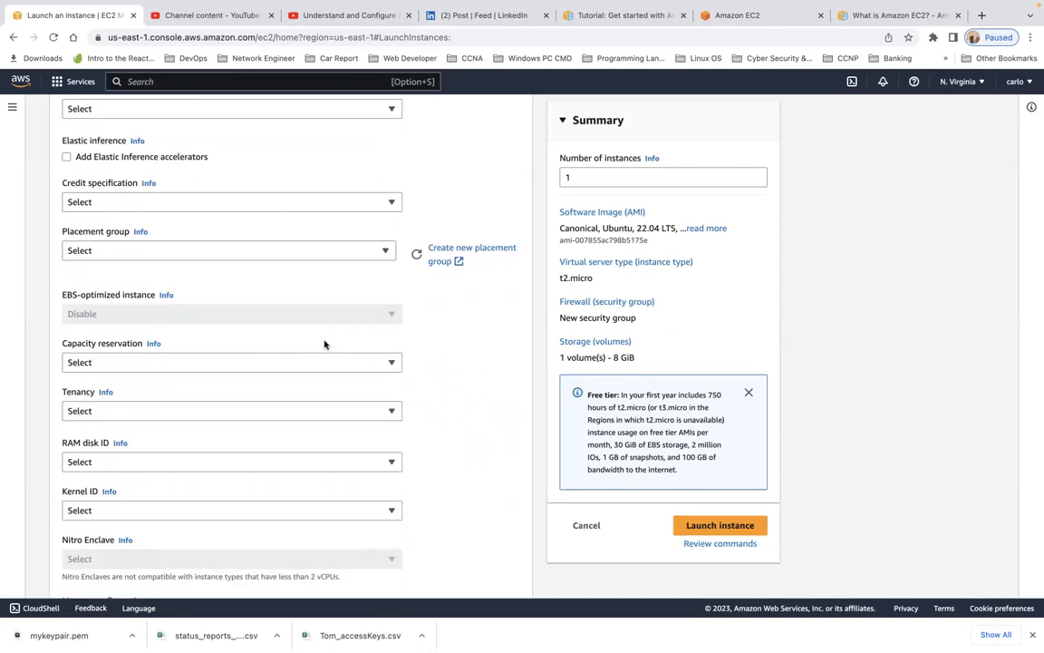
scroll(325, 344, down, 5)
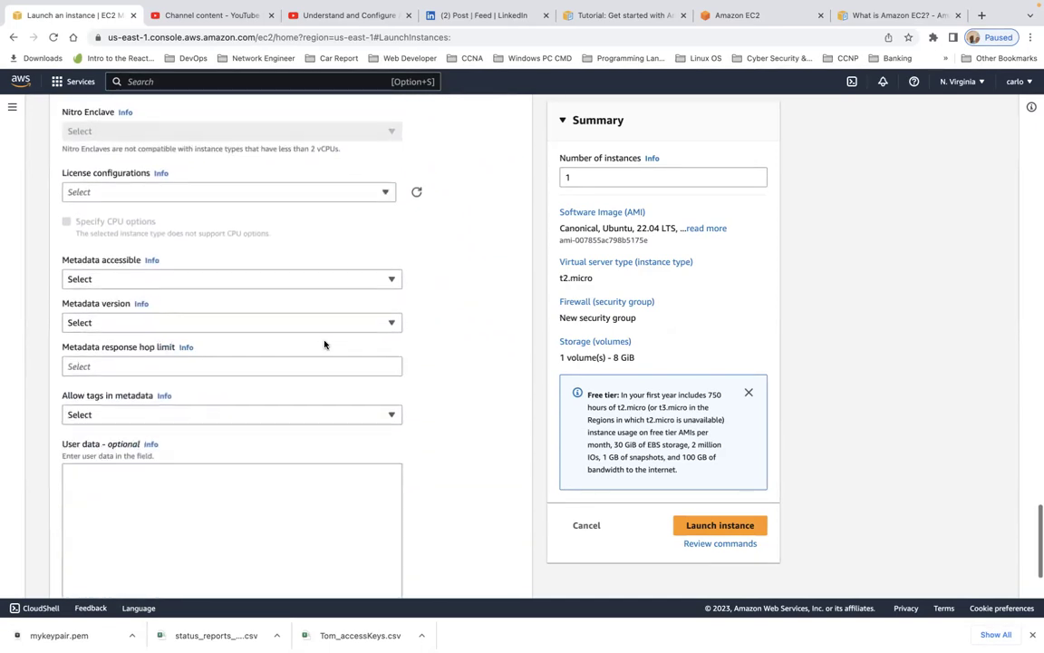
scroll(325, 344, down, 2)
Copy the httpd web server bash script from the draft in Messages and paste it into the instance's user data in Chrome.
click(281, 381)
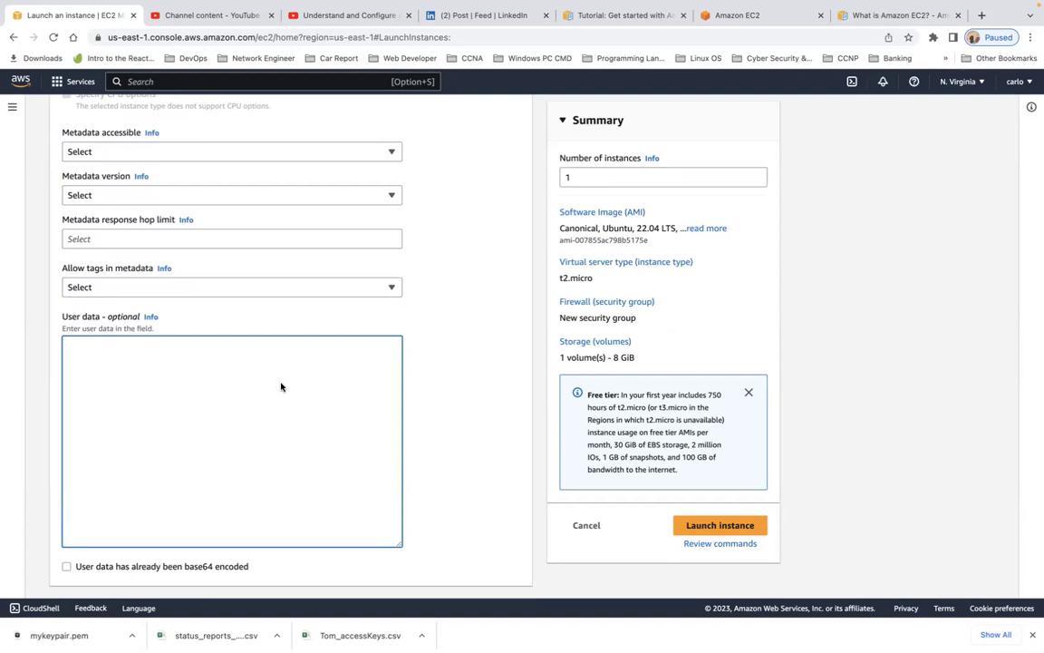
key(ctrl+Left)
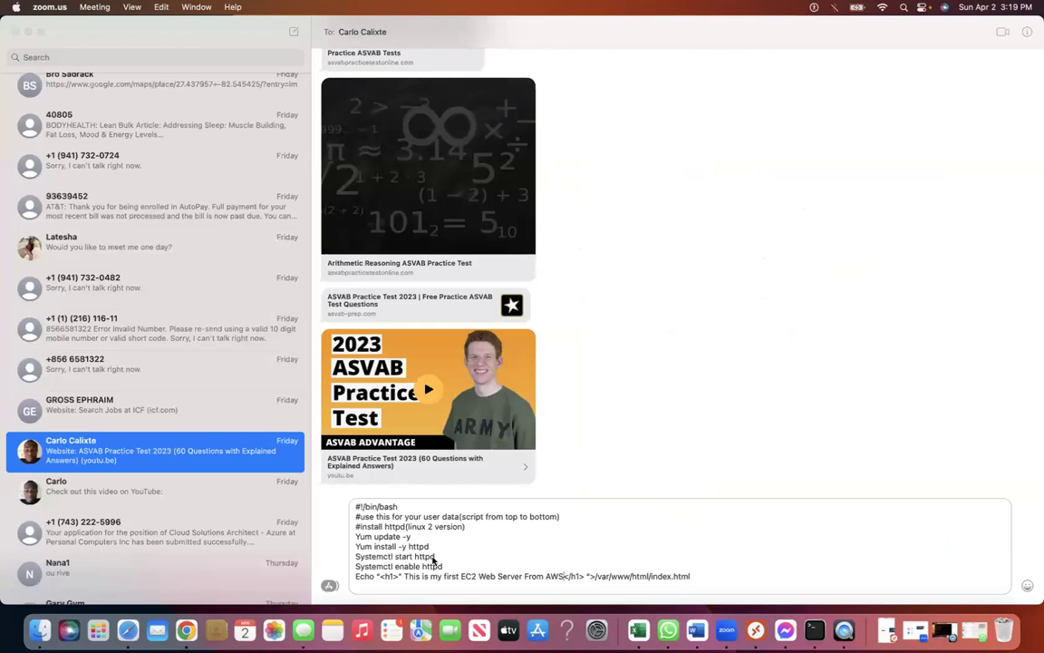
click(357, 506)
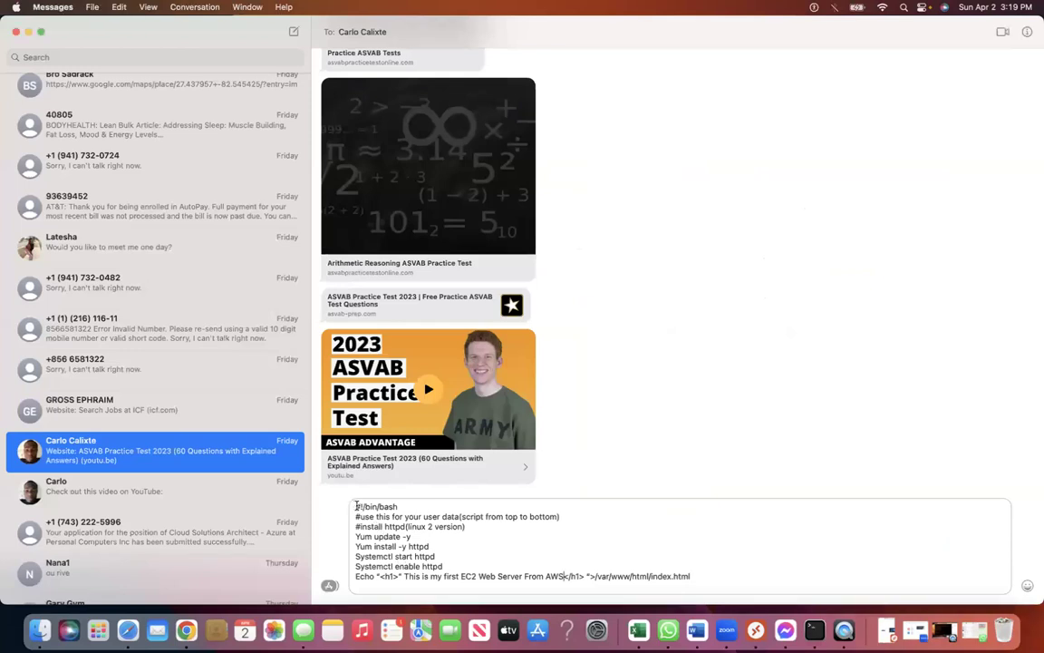
drag(356, 506, 727, 582)
key(super+c)
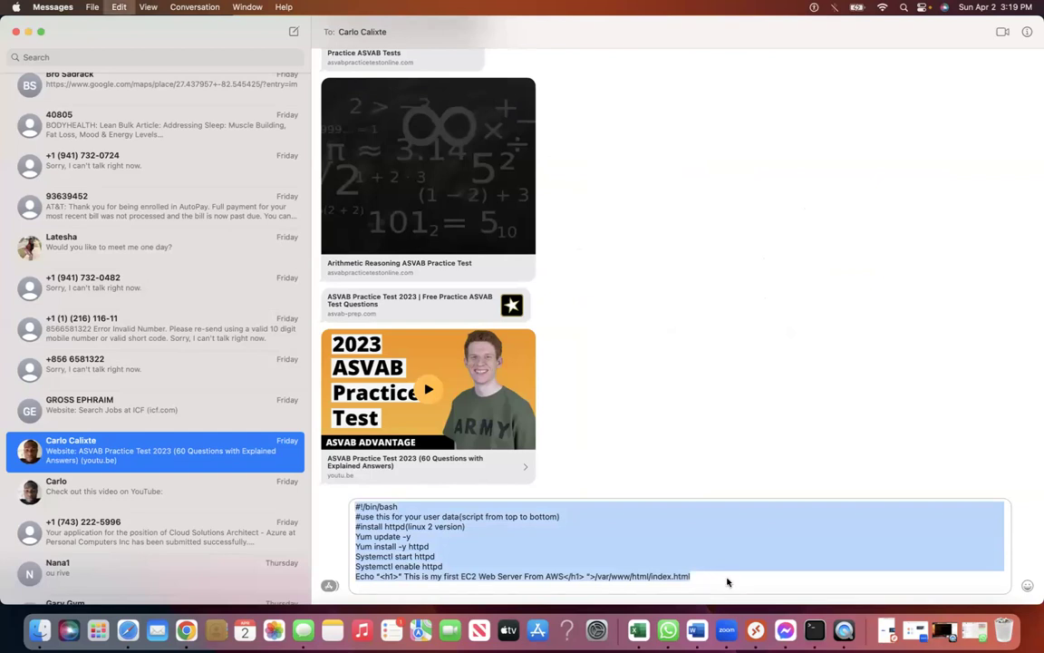
key(super+Tab)
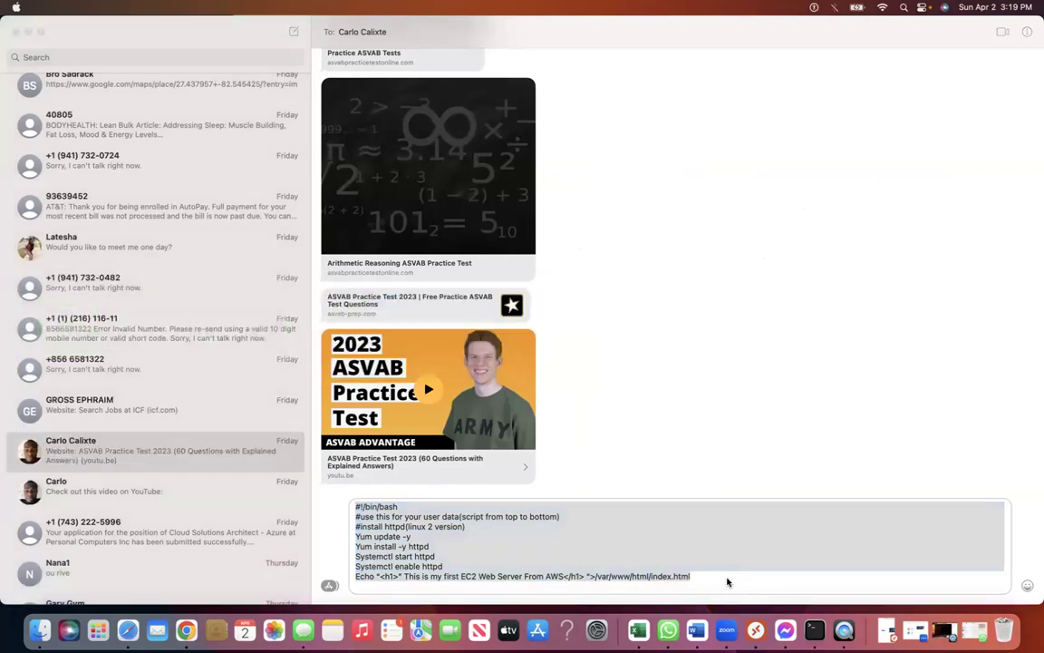
key(super+Tab)
key(super+Tab)
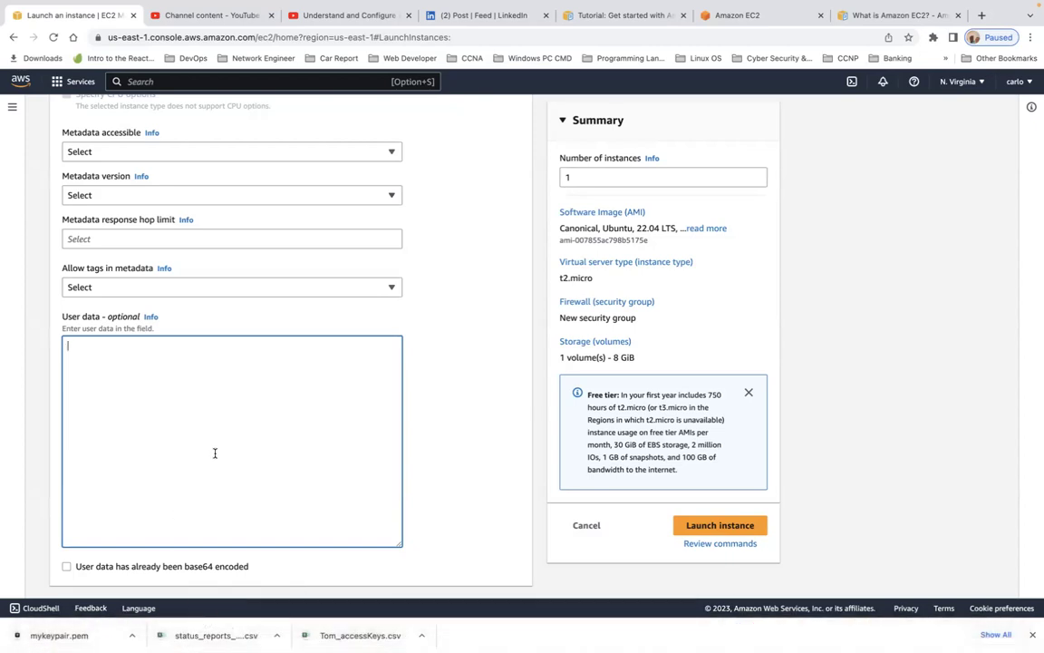
key(super+v)
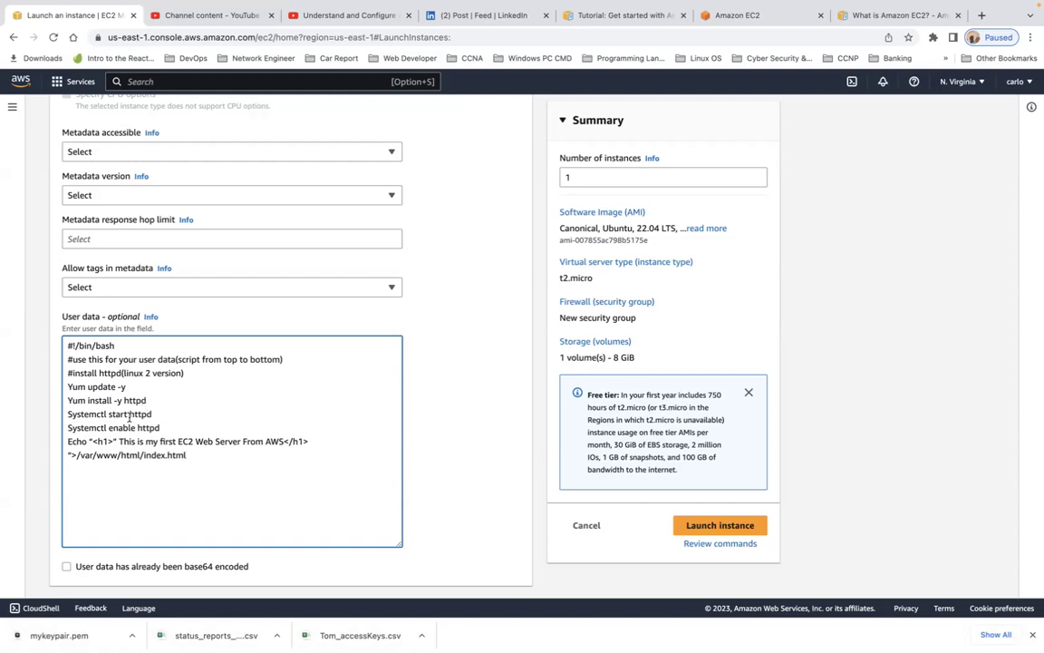
In the user data script's Echo line, remove the space after </h1> and the extra quotation mark after the opening <h1> tag.
scroll(130, 417, down, 1)
double_click(141, 400)
triple_click(162, 441)
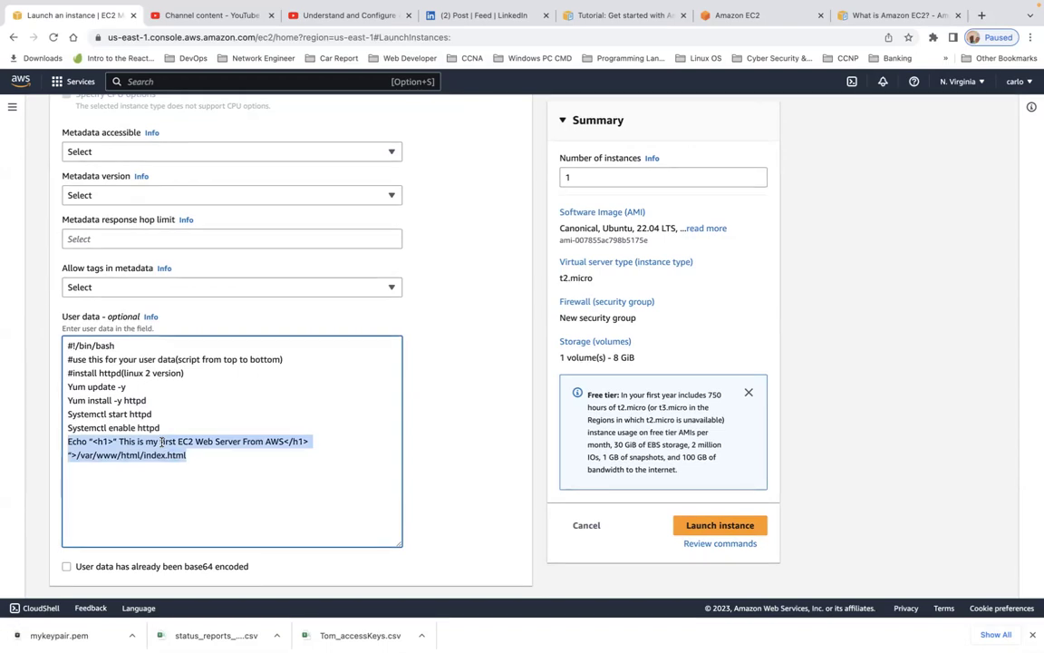
click(68, 457)
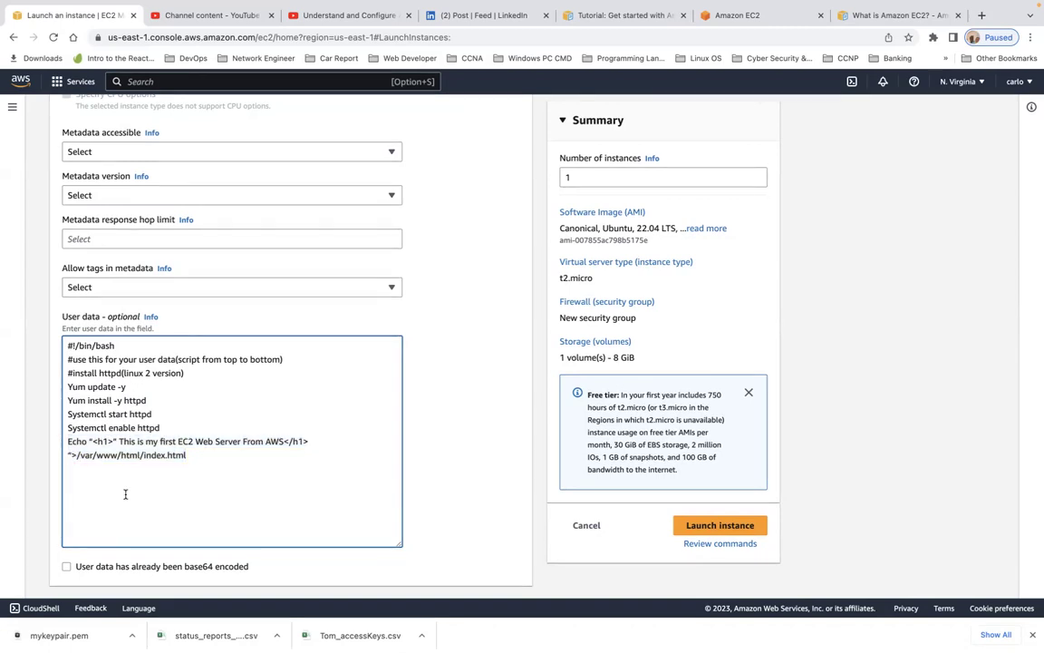
key(BackSpace)
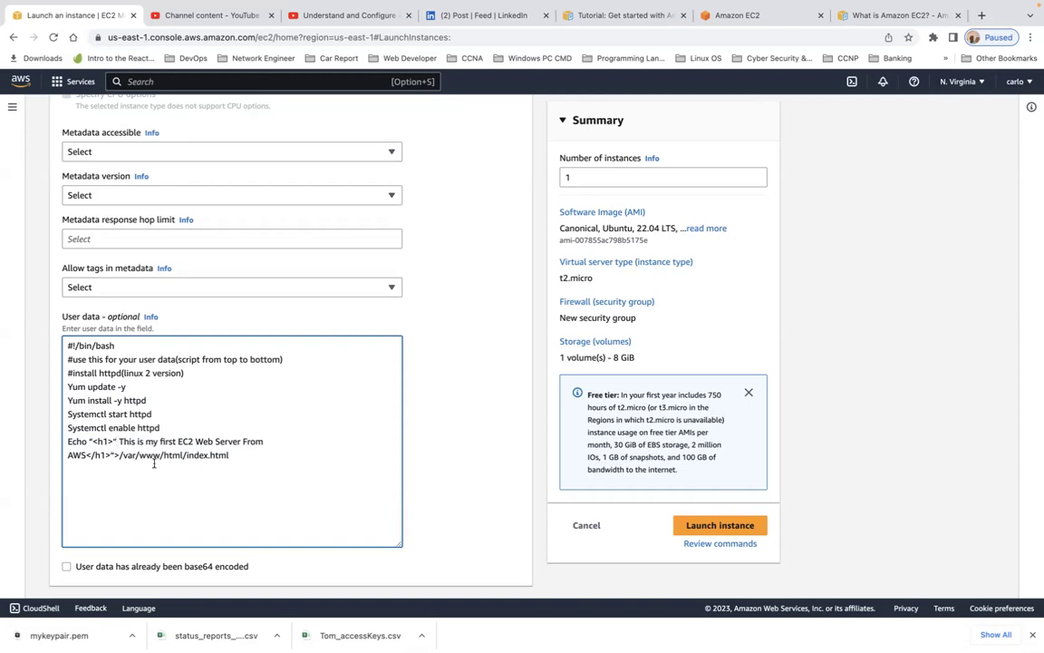
key(BackSpace)
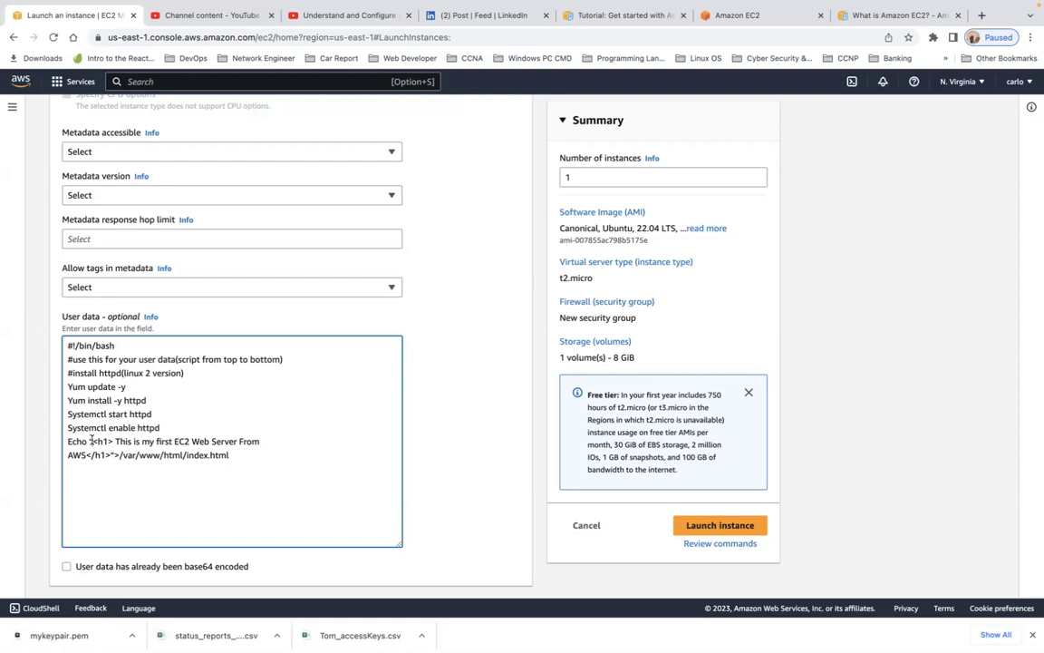
Replace the curly quotation marks before <h1> and after </h1> in the Echo line with straight ones.
click(92, 441)
key(BackSpace)
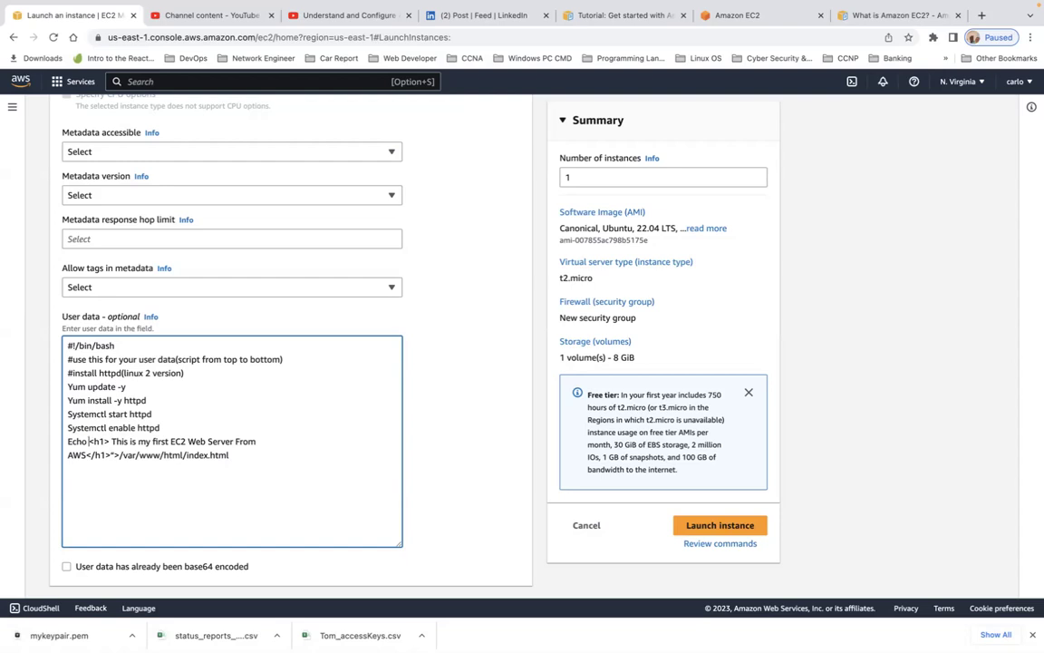
text(")
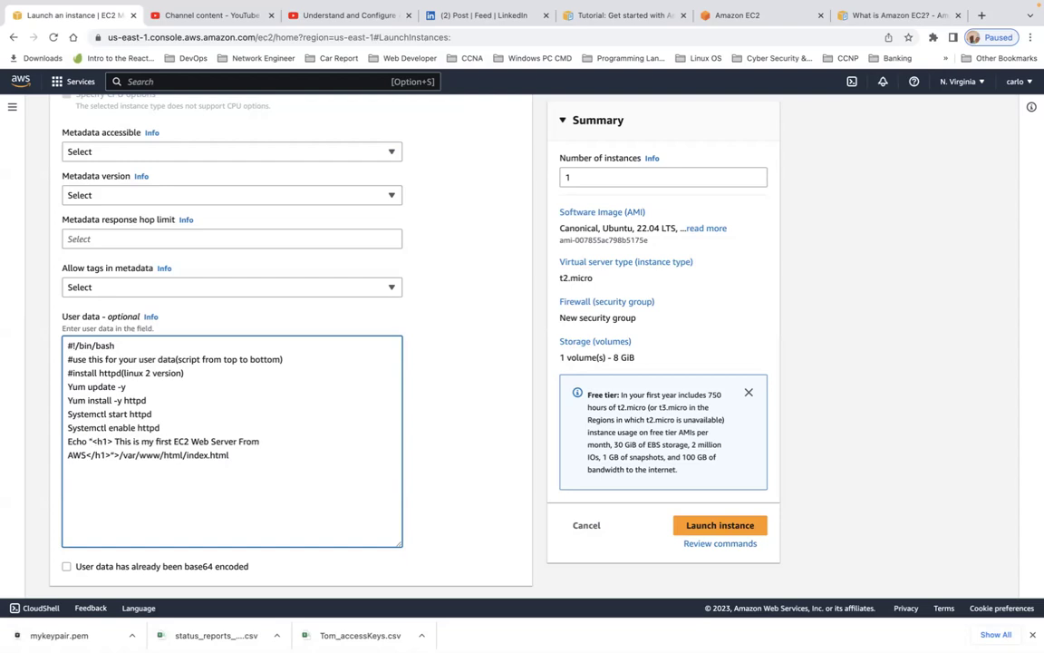
click(114, 455)
key(BackSpace)
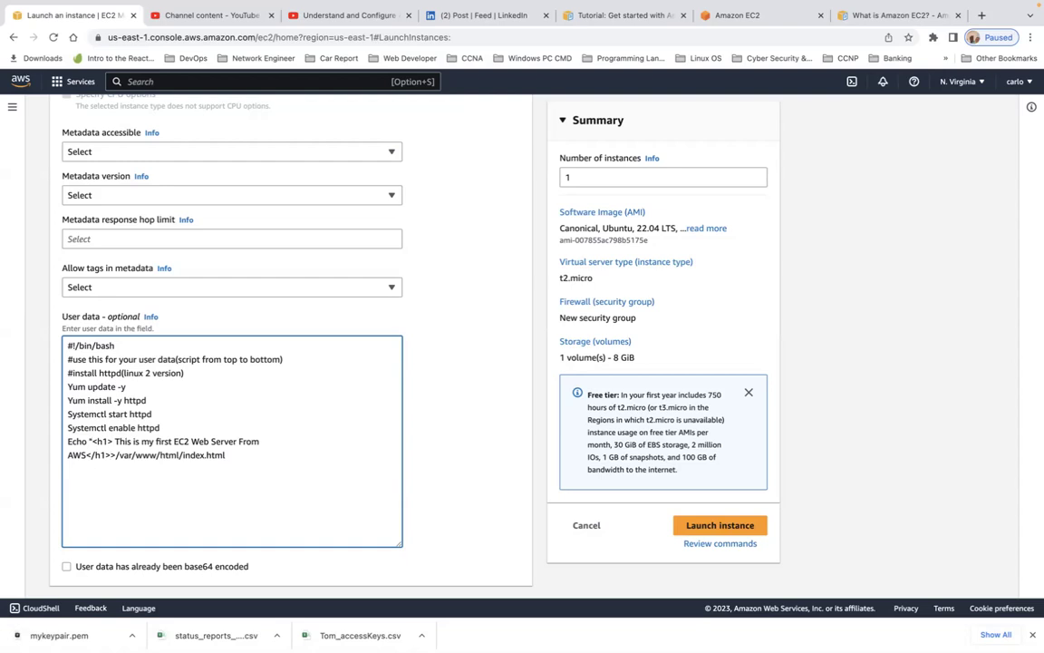
text(")
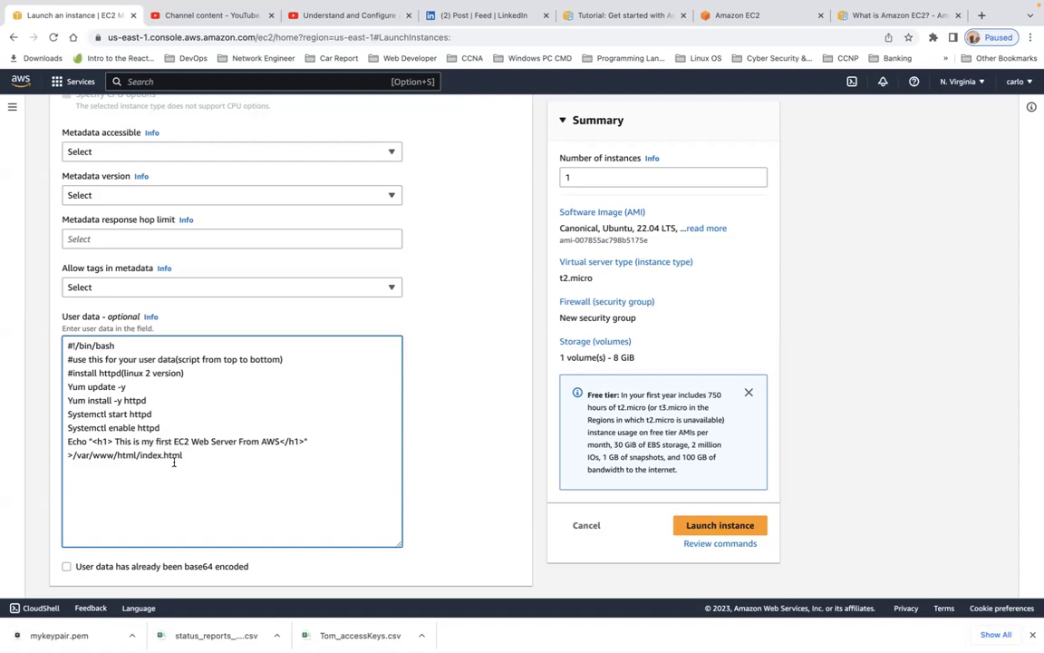
Check the advanced settings and user data script once more and launch the instance.
scroll(174, 462, up, 1)
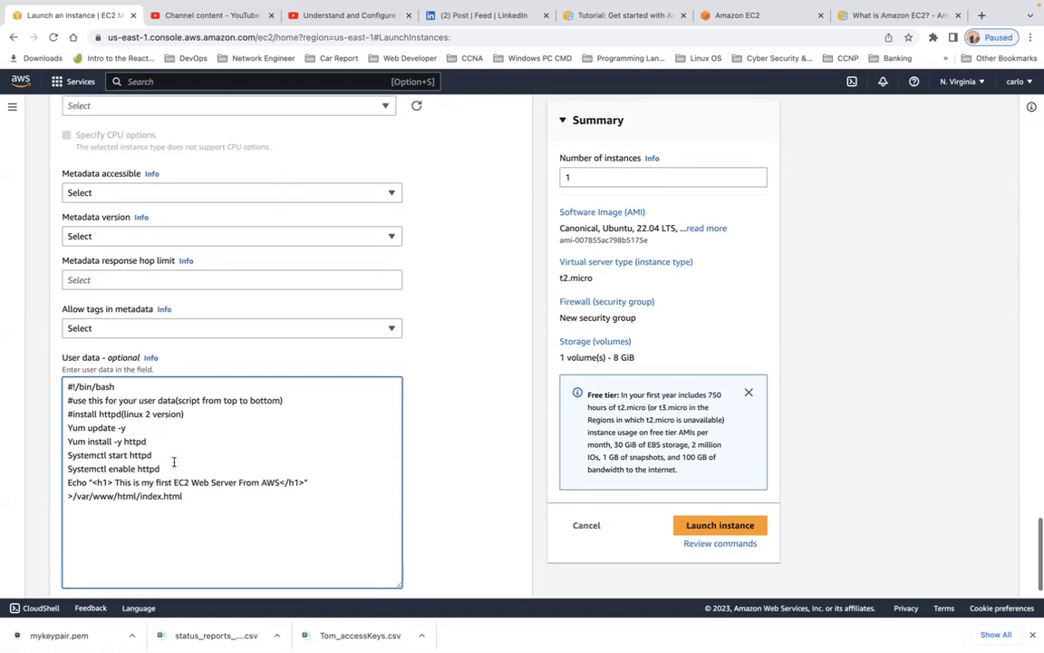
scroll(174, 462, up, 10)
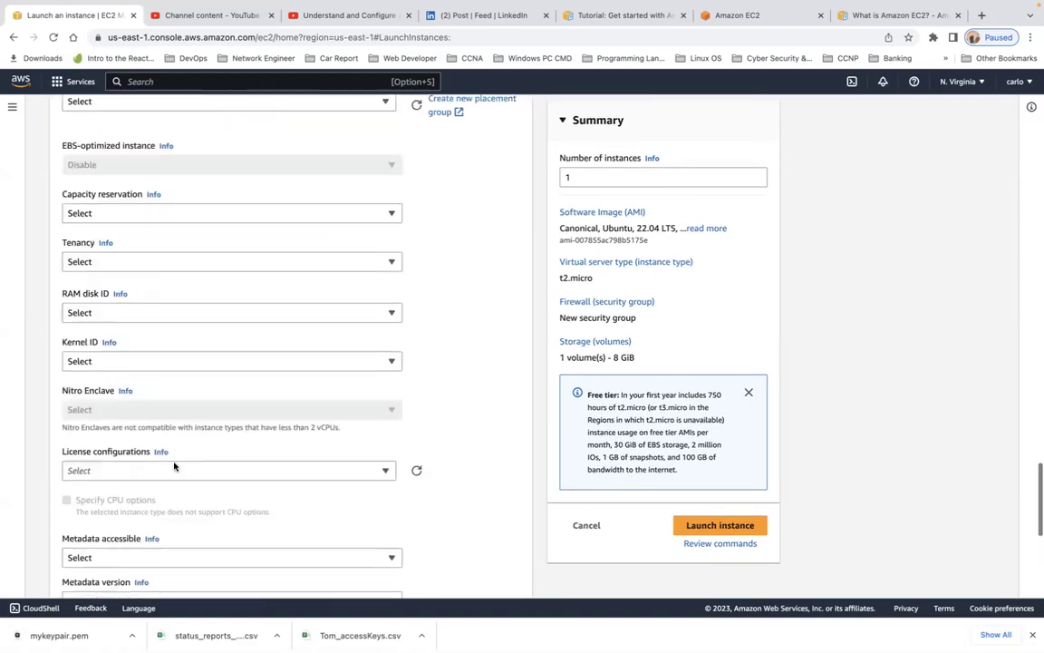
scroll(175, 466, down, 10)
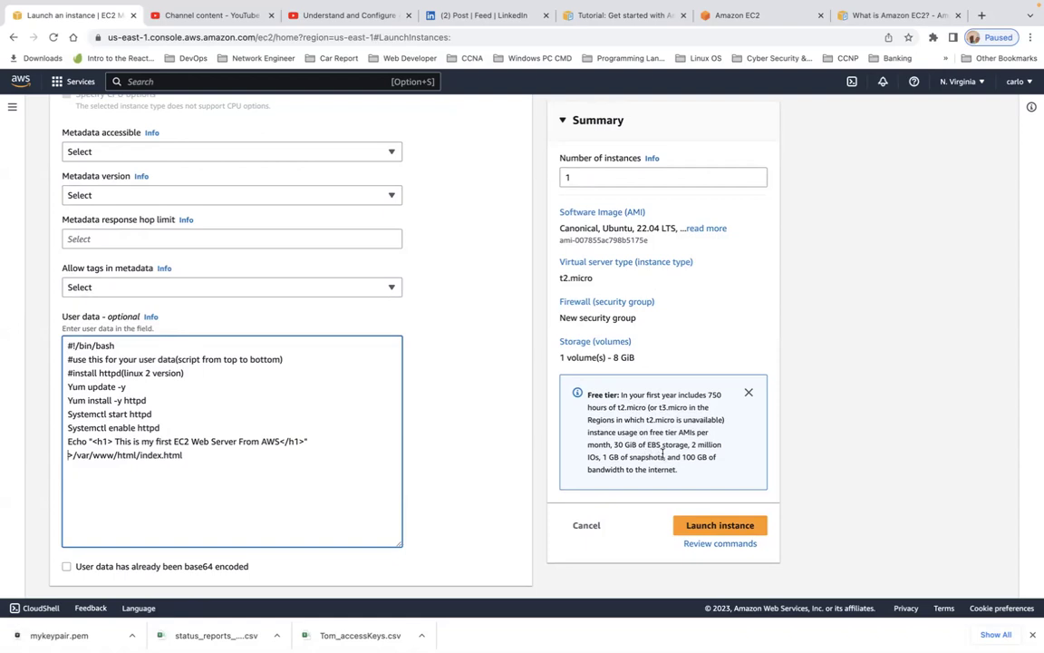
click(713, 527)
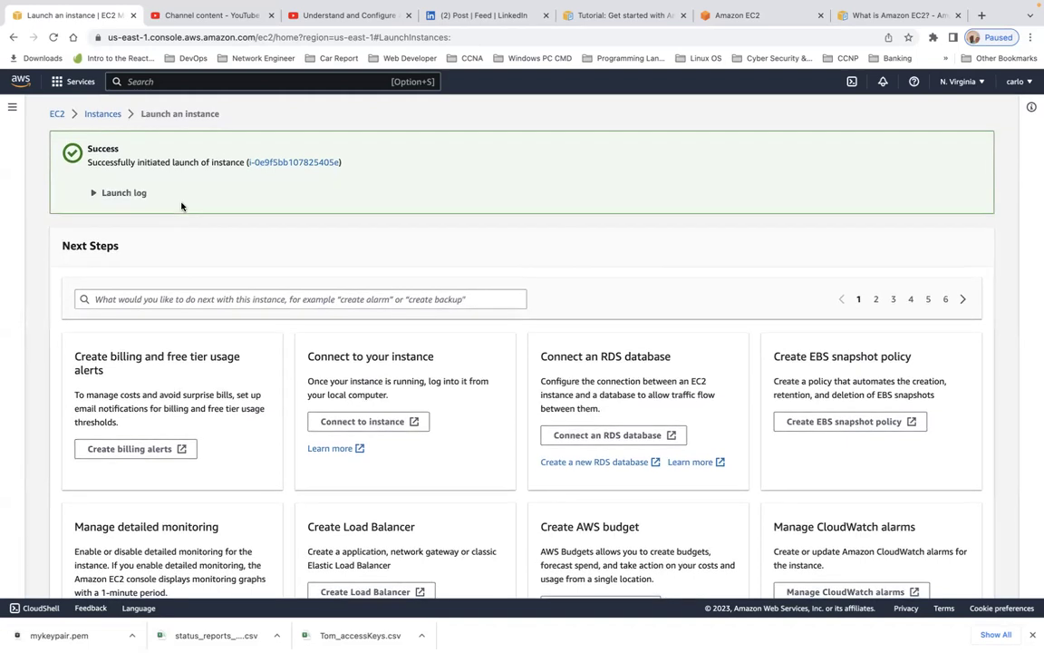
Go to the EC2 dashboard's list of running instances, sort it by instance state and look through its columns.
click(56, 115)
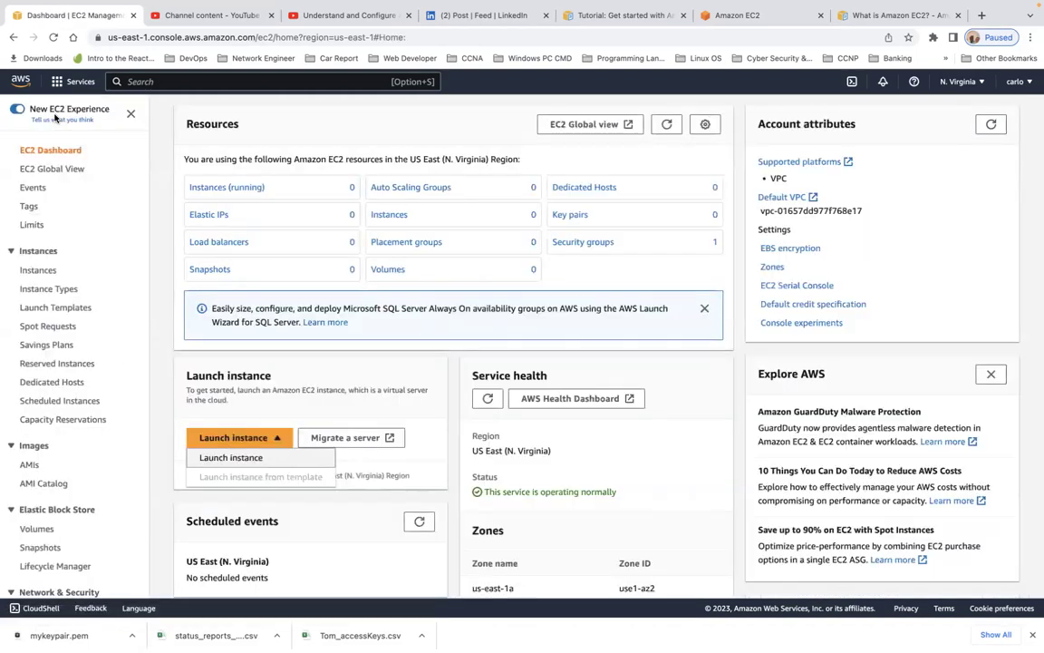
click(214, 189)
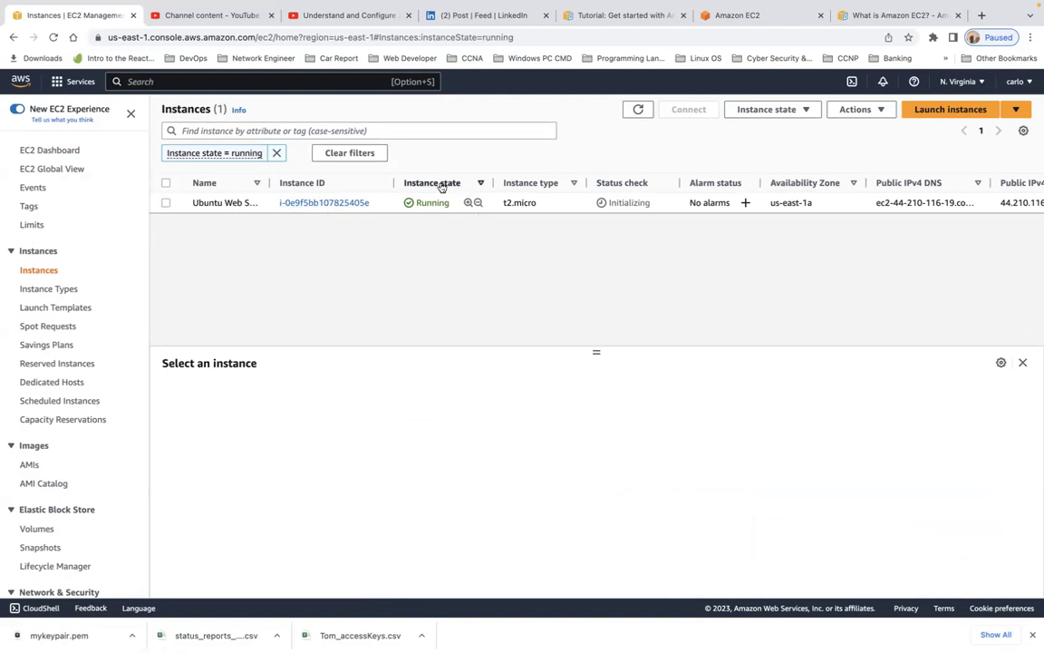
click(482, 185)
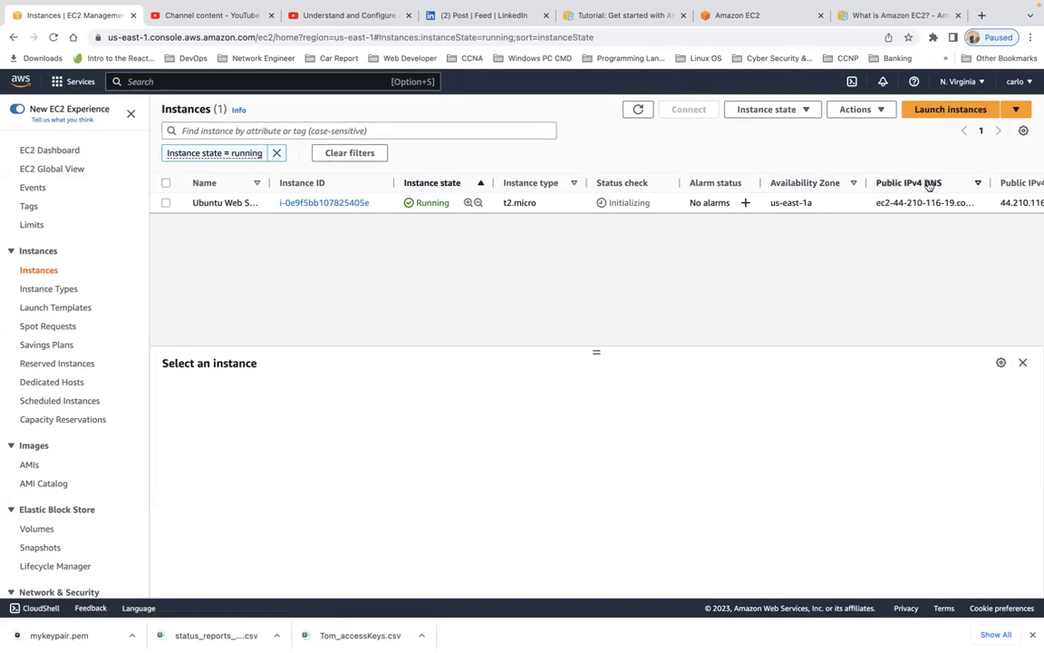
scroll(946, 191, right, 5)
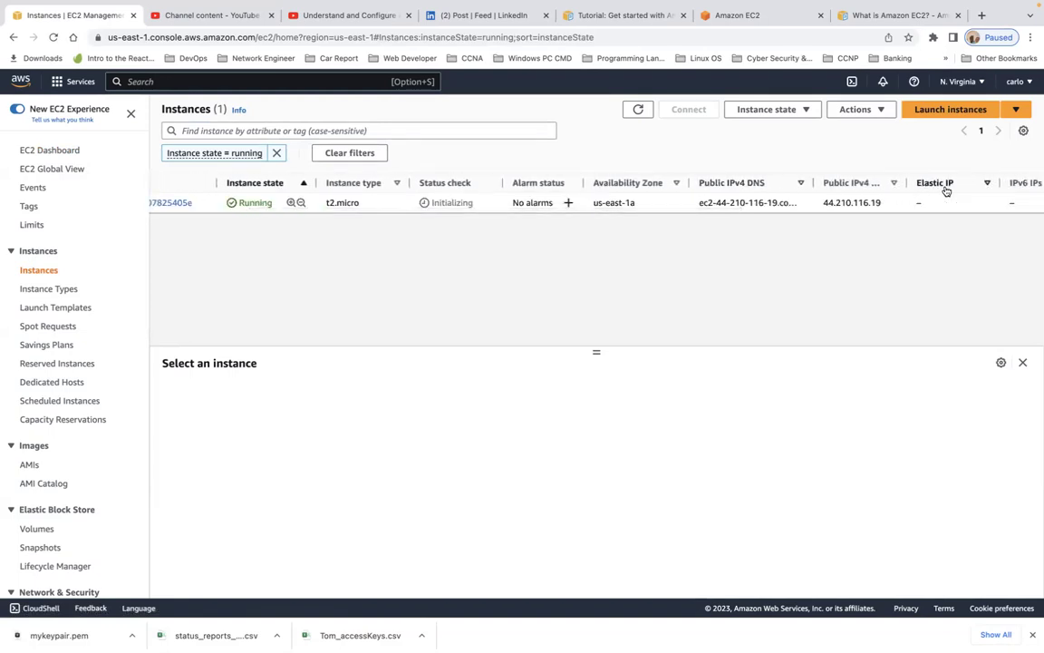
scroll(946, 191, left, 5)
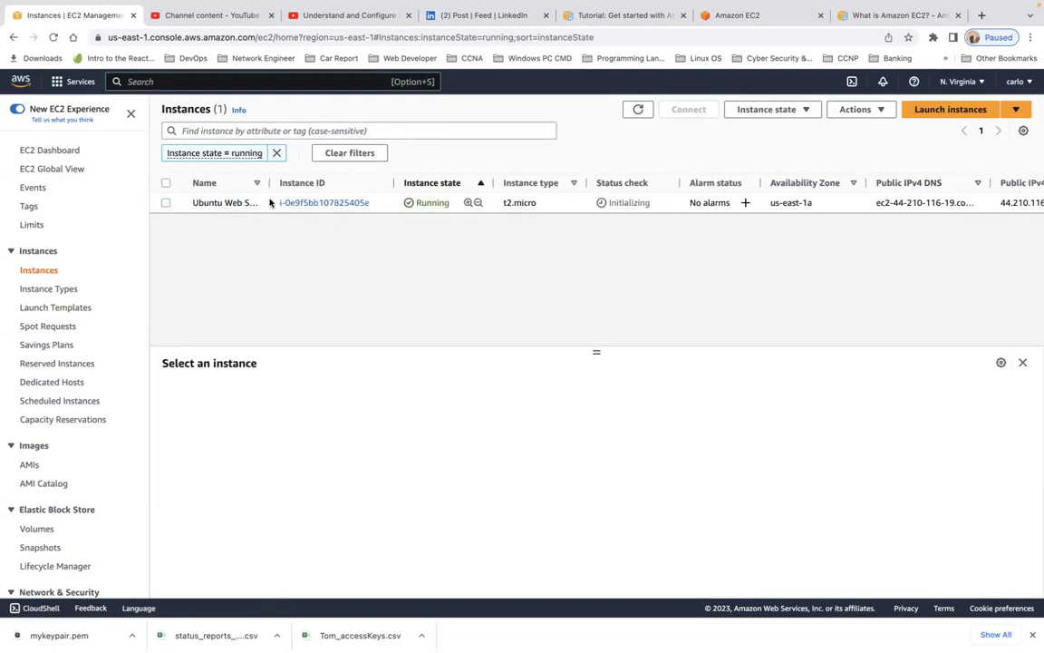
Select the Ubuntu Web Server instance and examine its details, from the instance summary to the host and placement group.
click(165, 204)
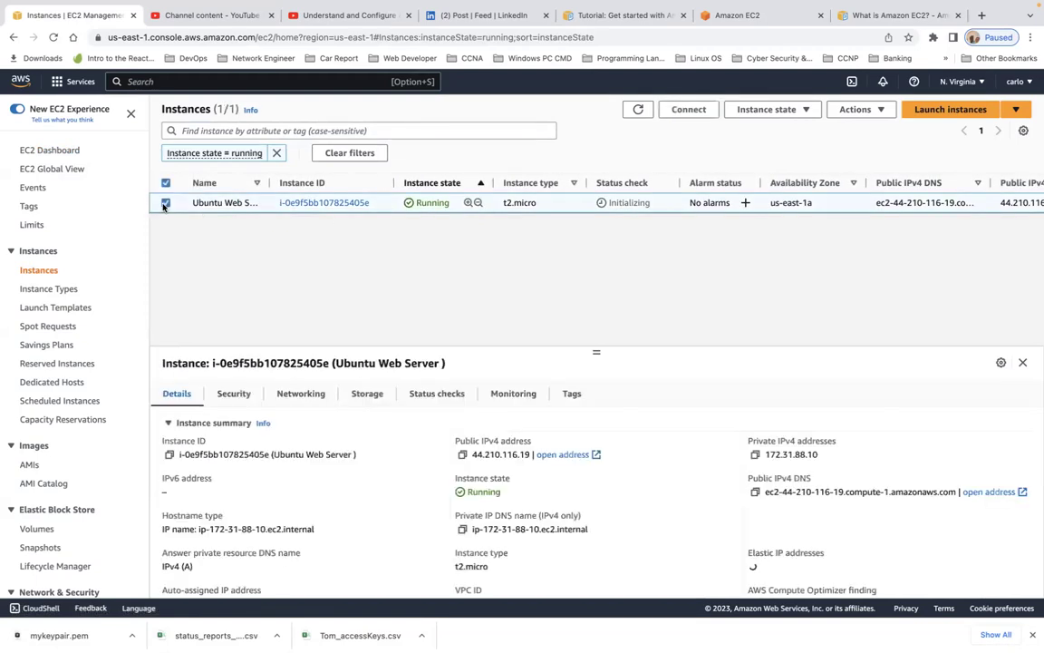
scroll(409, 290, down, 1)
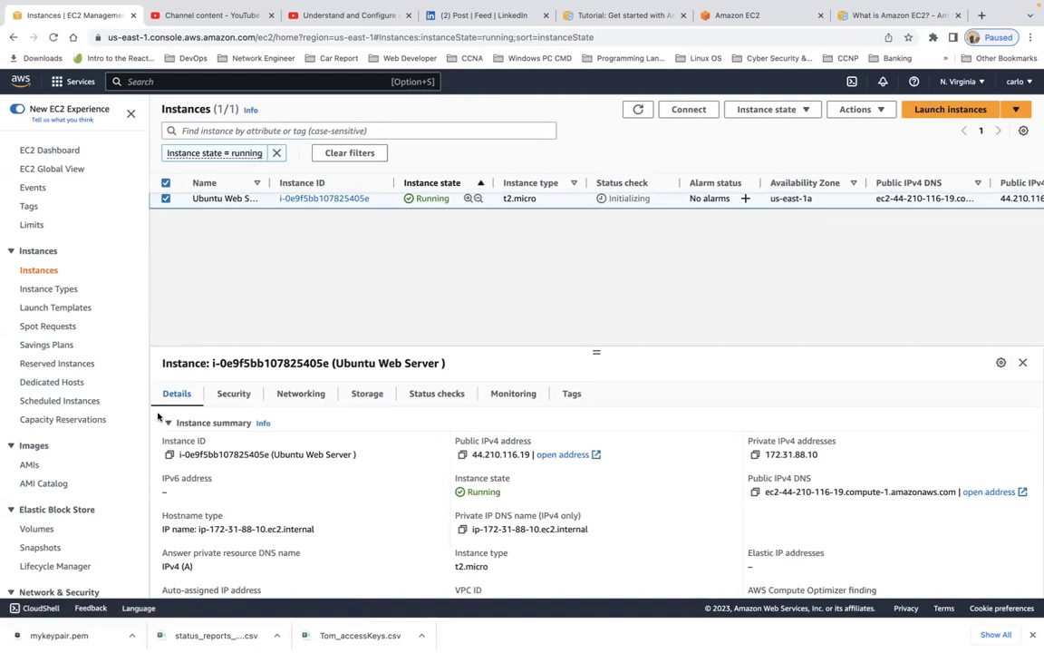
scroll(292, 436, down, 1)
scroll(292, 436, down, 2)
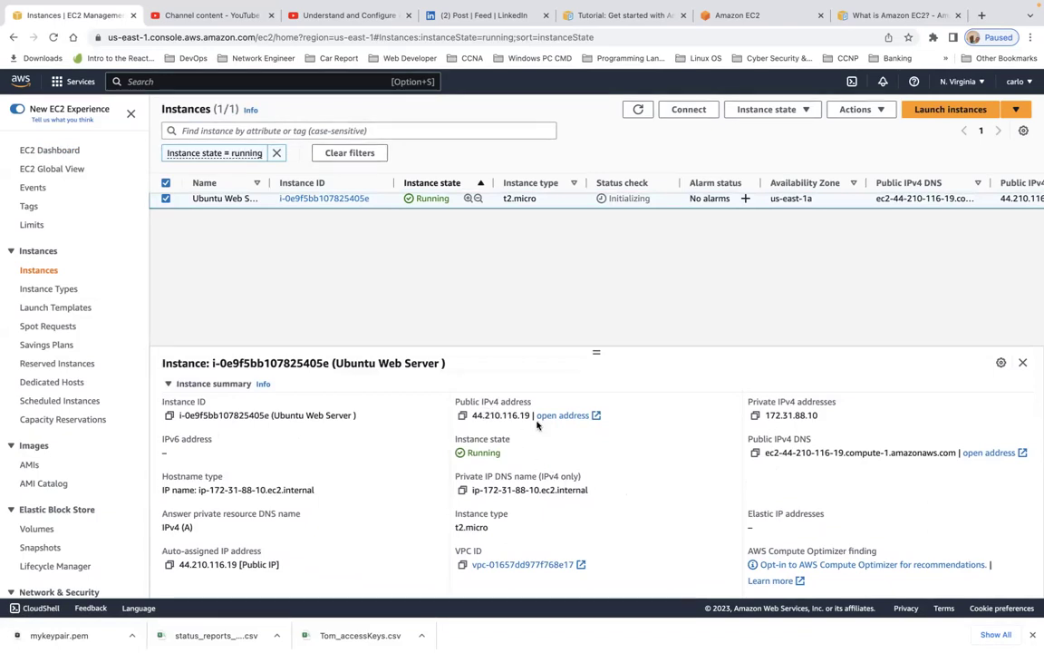
scroll(510, 497, down, 5)
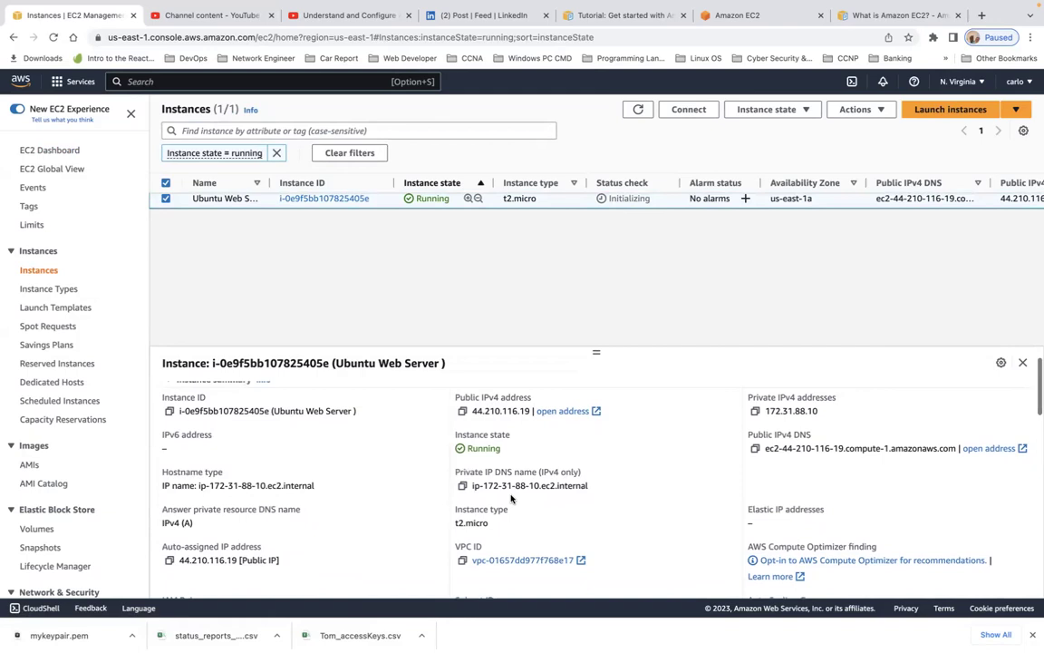
scroll(512, 499, down, 10)
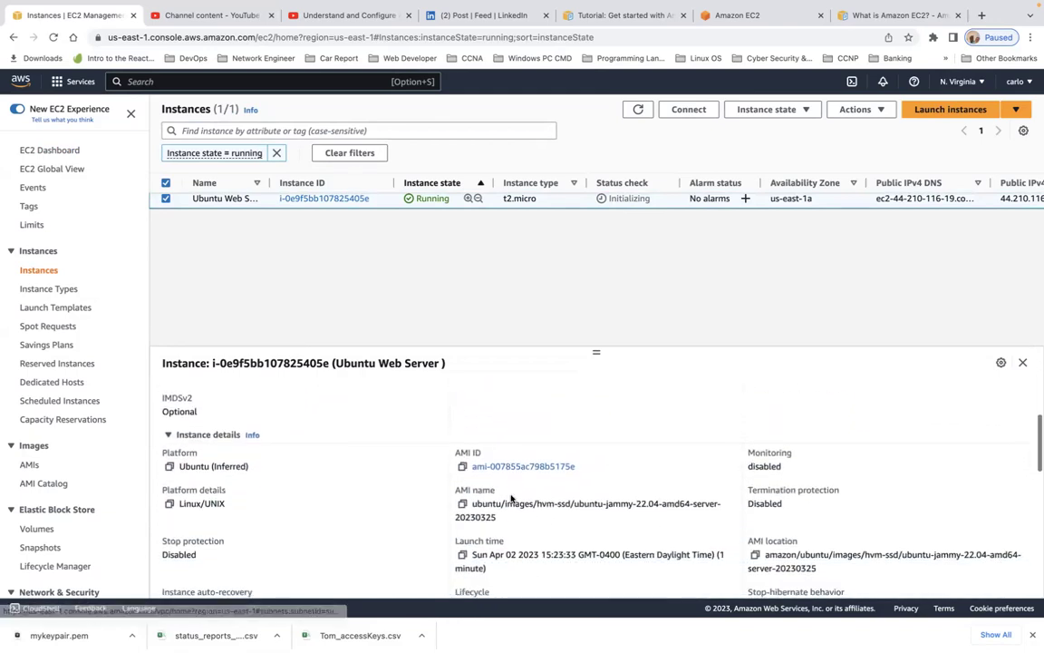
scroll(510, 498, down, 7)
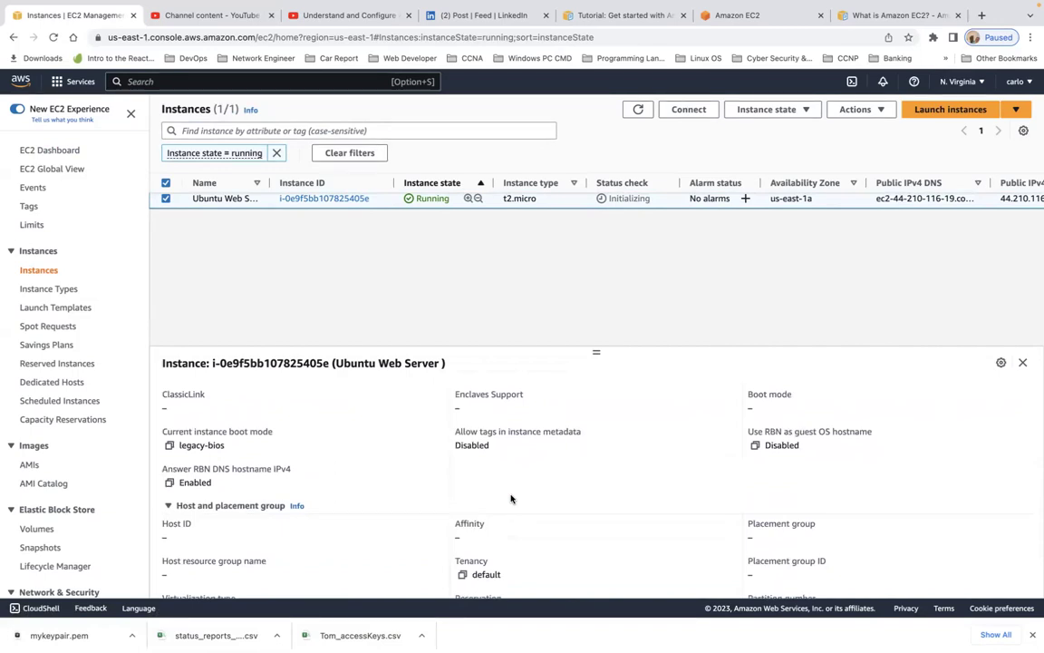
scroll(511, 497, up, 15)
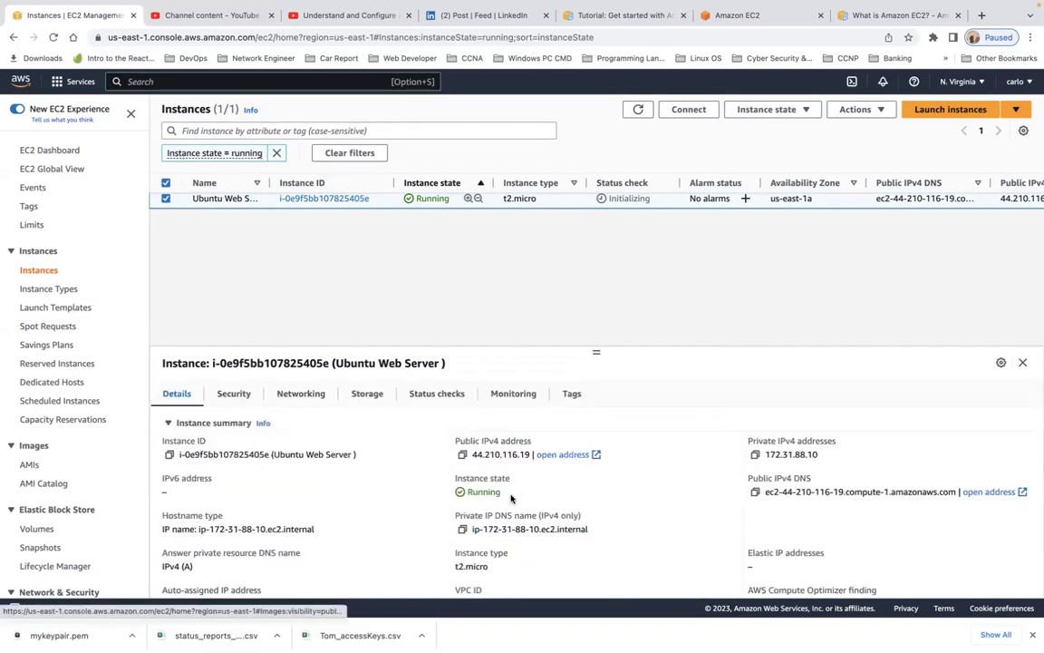
Examine the Ubuntu Web Server's security details, including its launch time and its inbound and outbound rules.
click(235, 397)
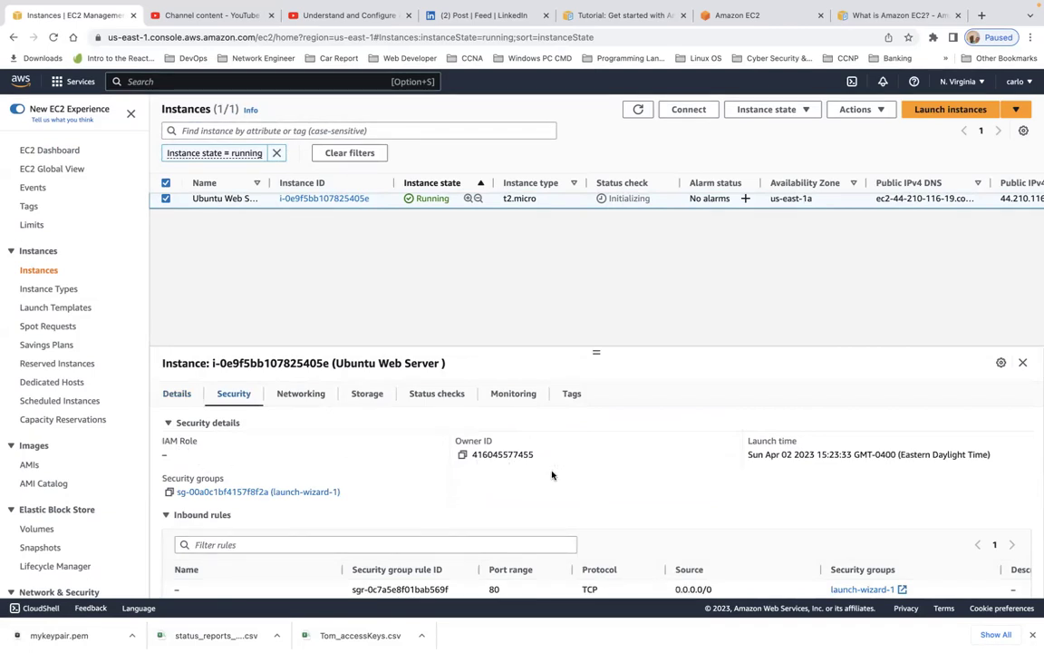
triple_click(753, 456)
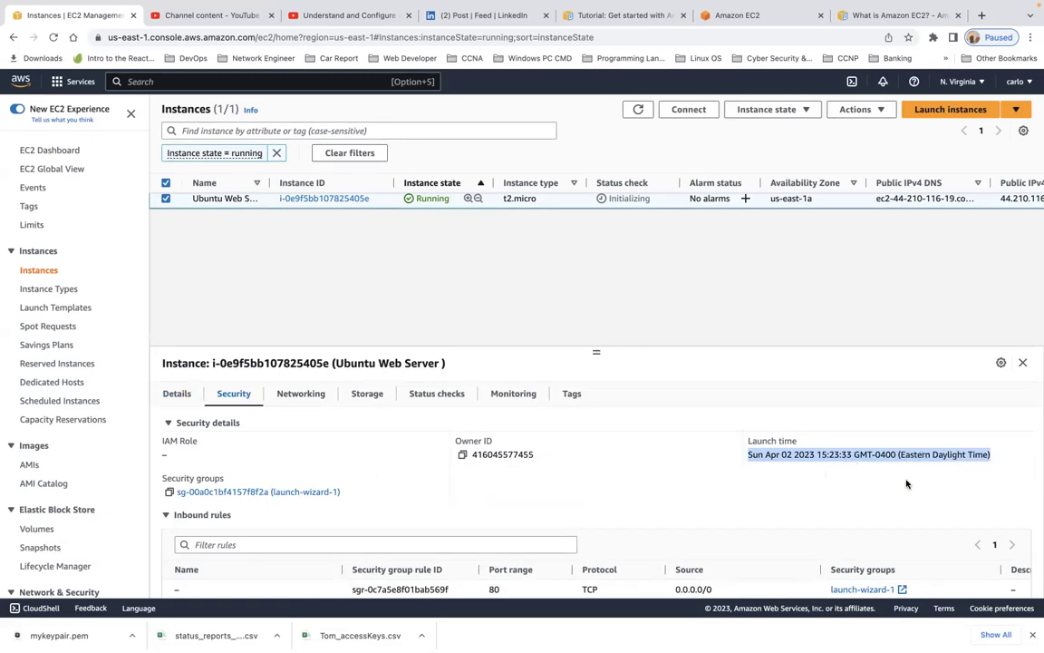
scroll(713, 492, down, 3)
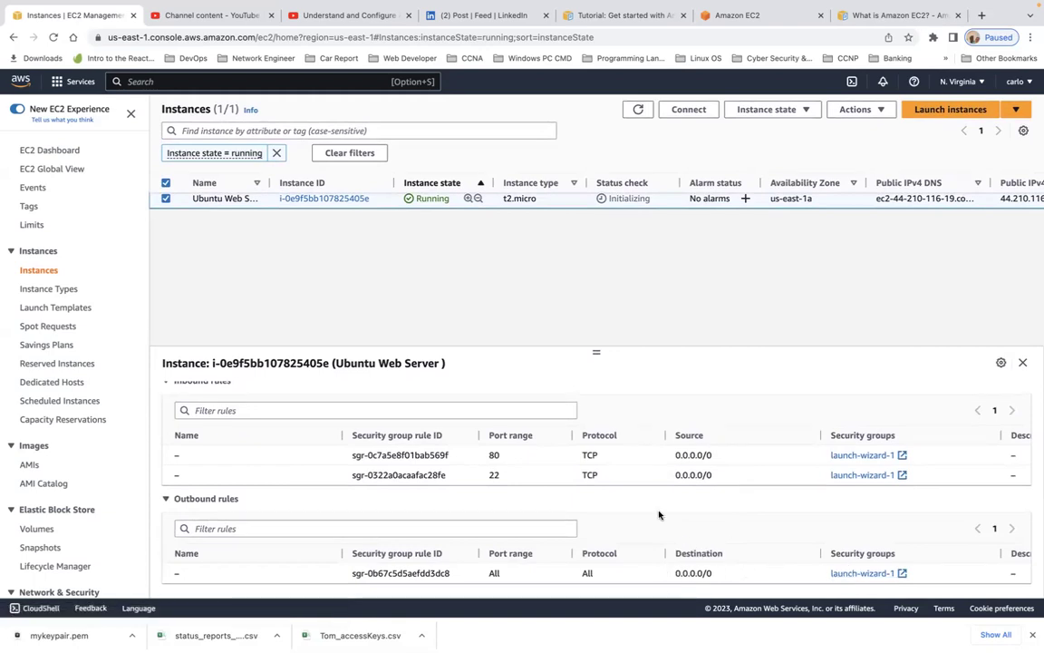
scroll(518, 588, up, 5)
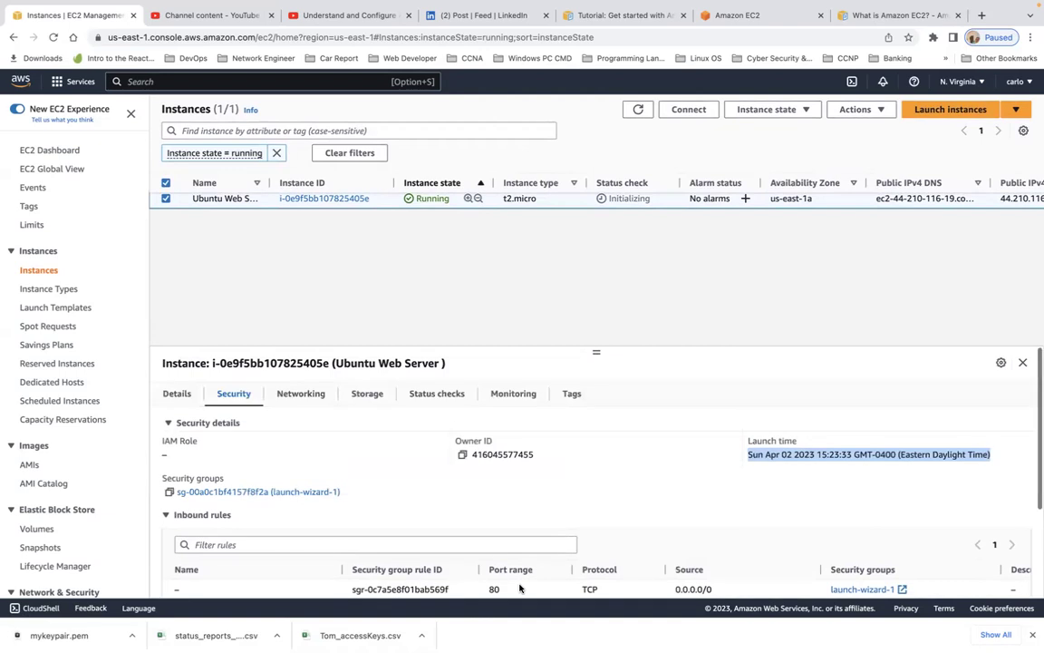
Review the instance's networking details, including its public and private IPv4 addresses, network interfaces and Elastic IP addresses.
click(305, 396)
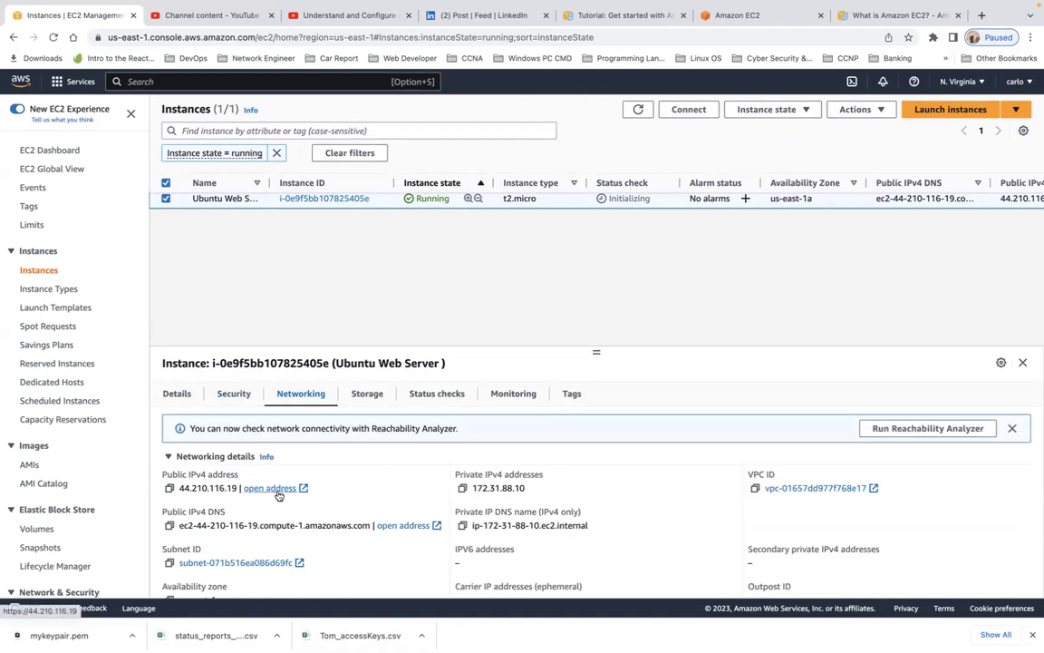
double_click(502, 488)
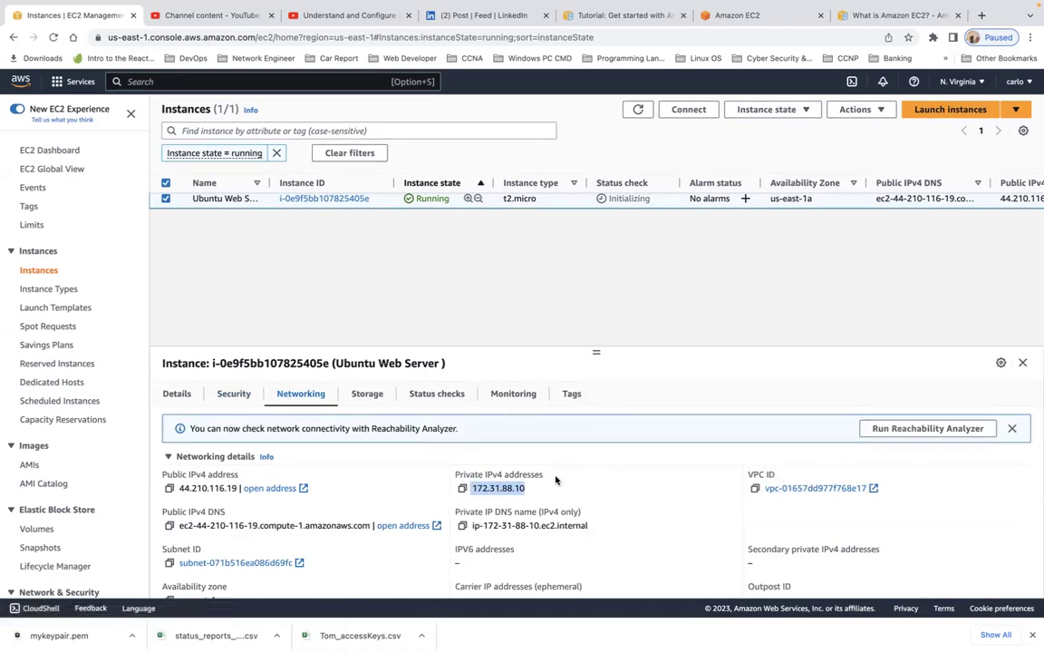
scroll(555, 497, down, 2)
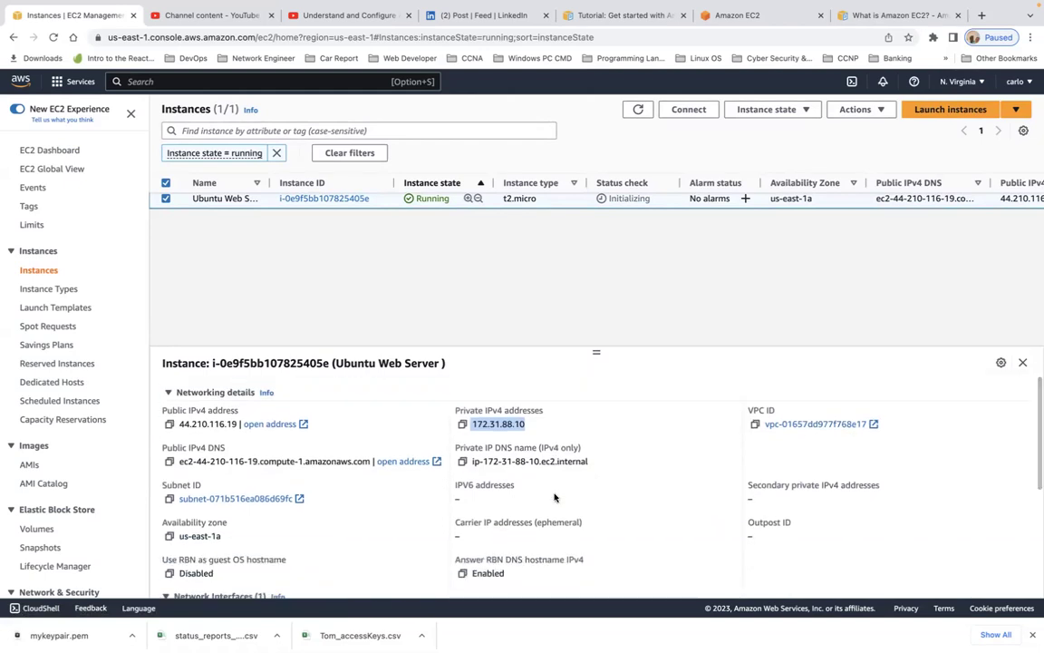
scroll(555, 497, down, 4)
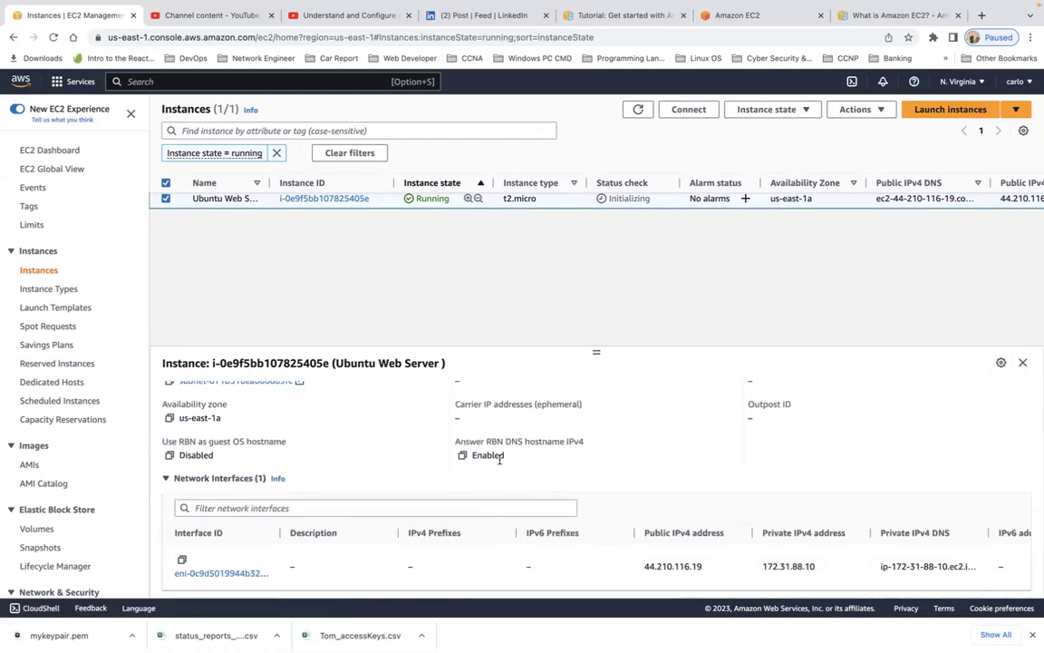
scroll(500, 460, down, 4)
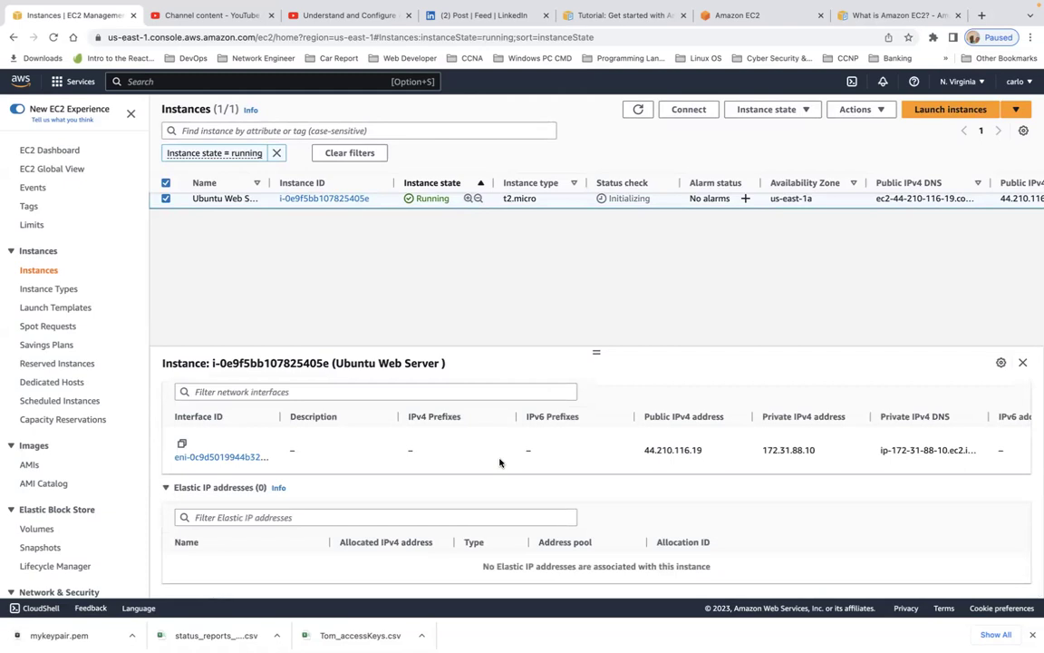
scroll(499, 460, up, 5)
scroll(500, 462, up, 3)
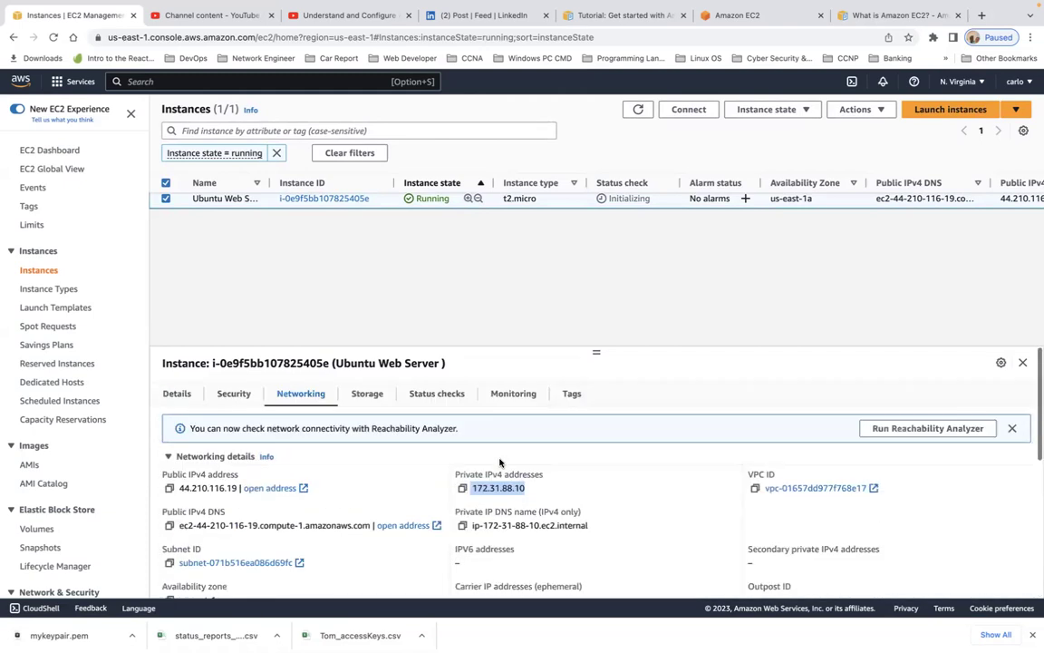
Examine the instance's storage information, covering the root device, block devices and root volume replacement tasks.
click(368, 396)
scroll(324, 450, down, 3)
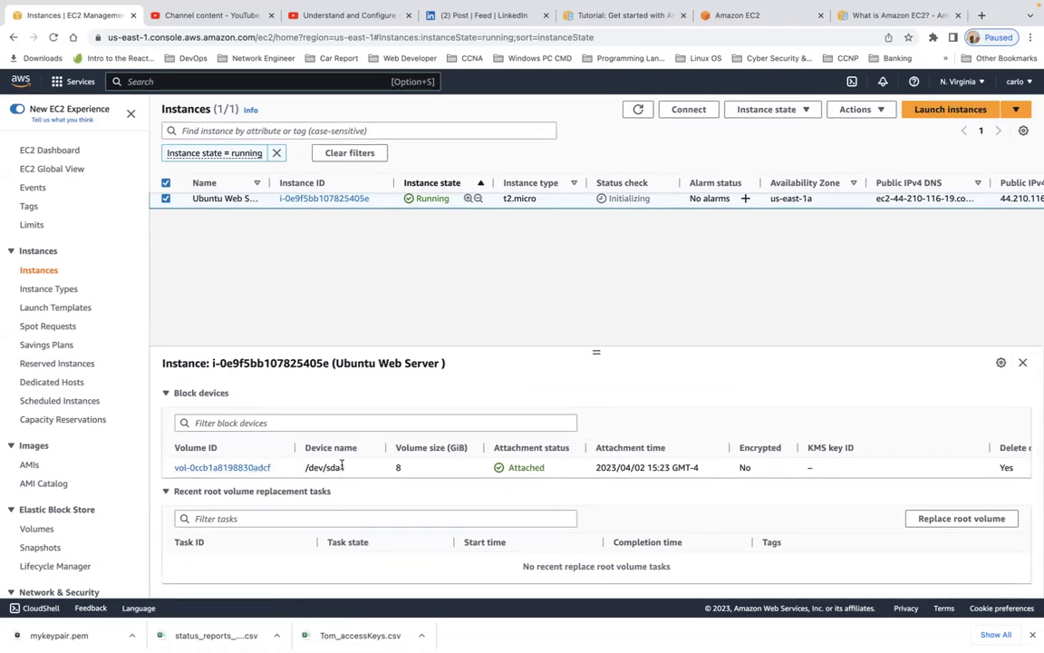
scroll(592, 488, up, 2)
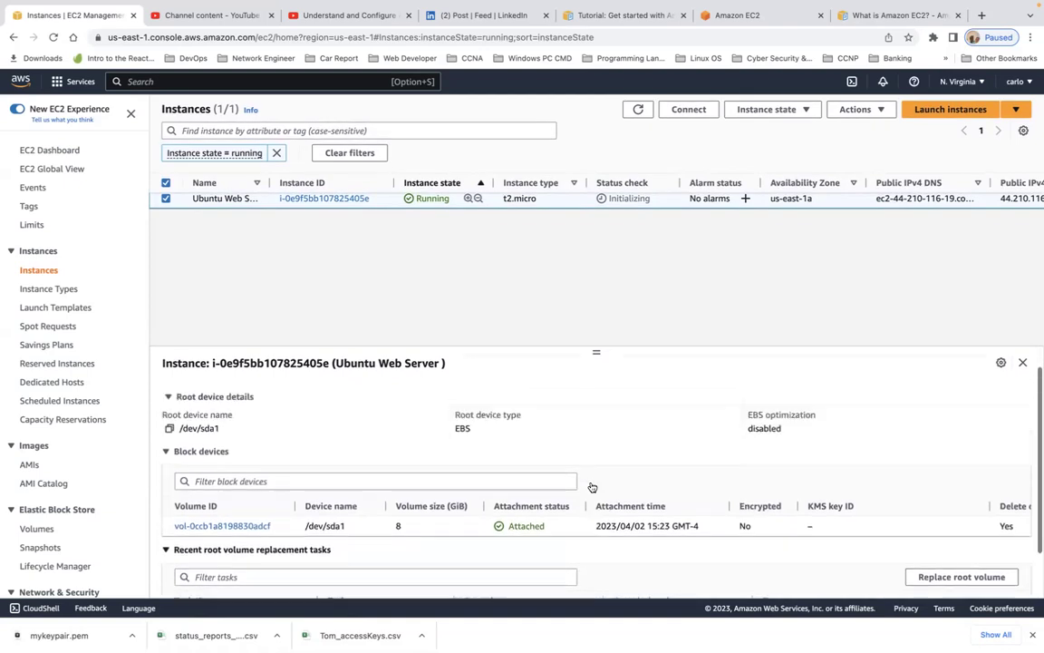
scroll(591, 487, up, 1)
Check the instance's system and instance status checks and look through its monitoring graphs.
click(435, 397)
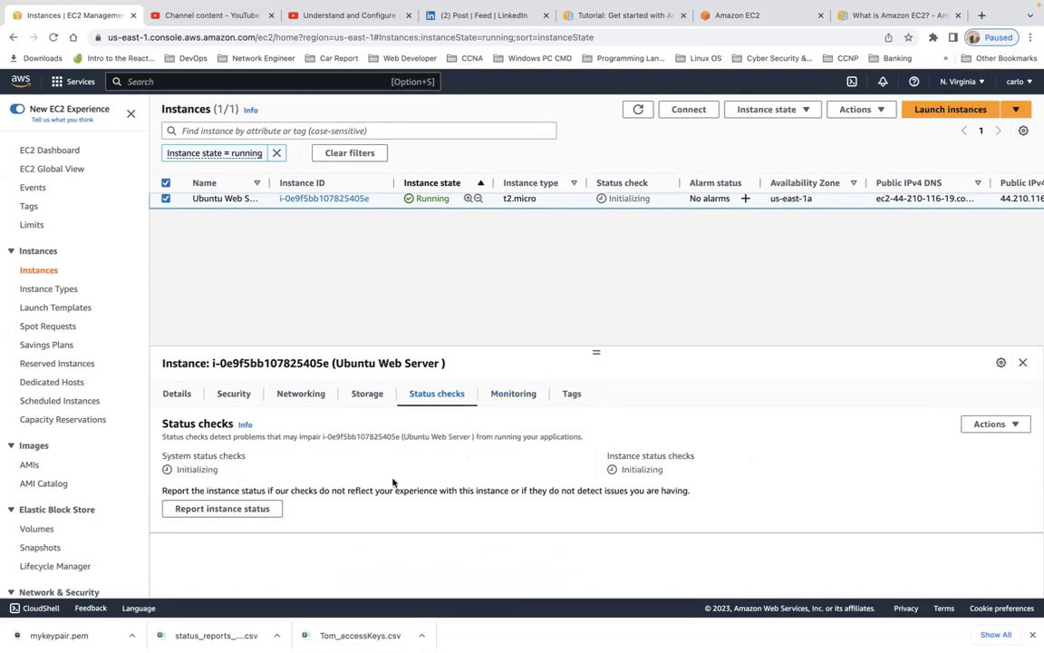
click(520, 398)
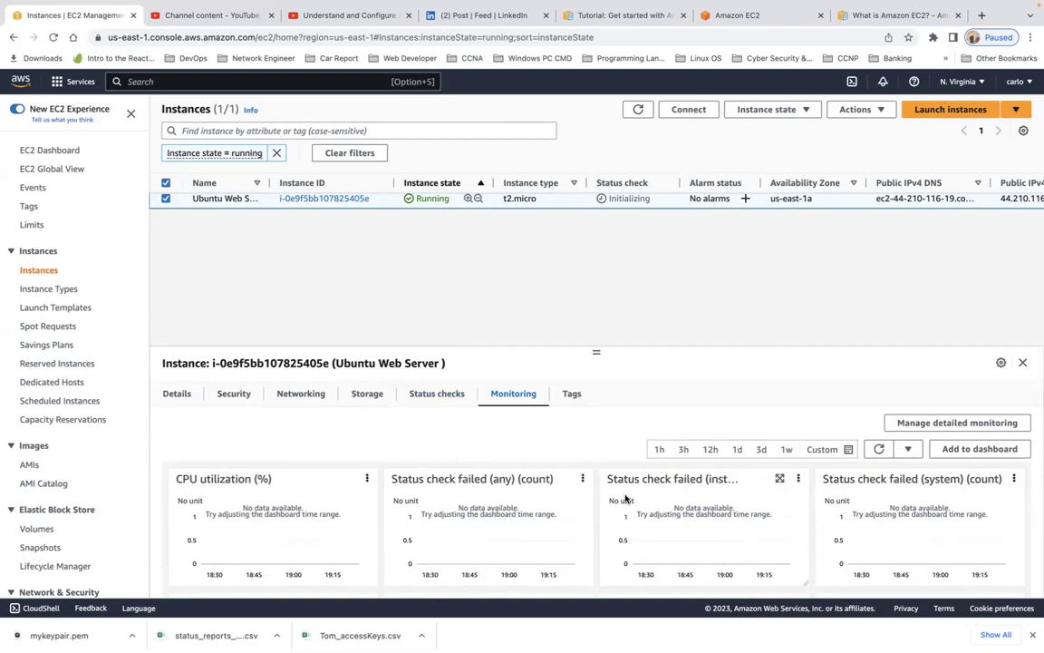
scroll(745, 519, down, 10)
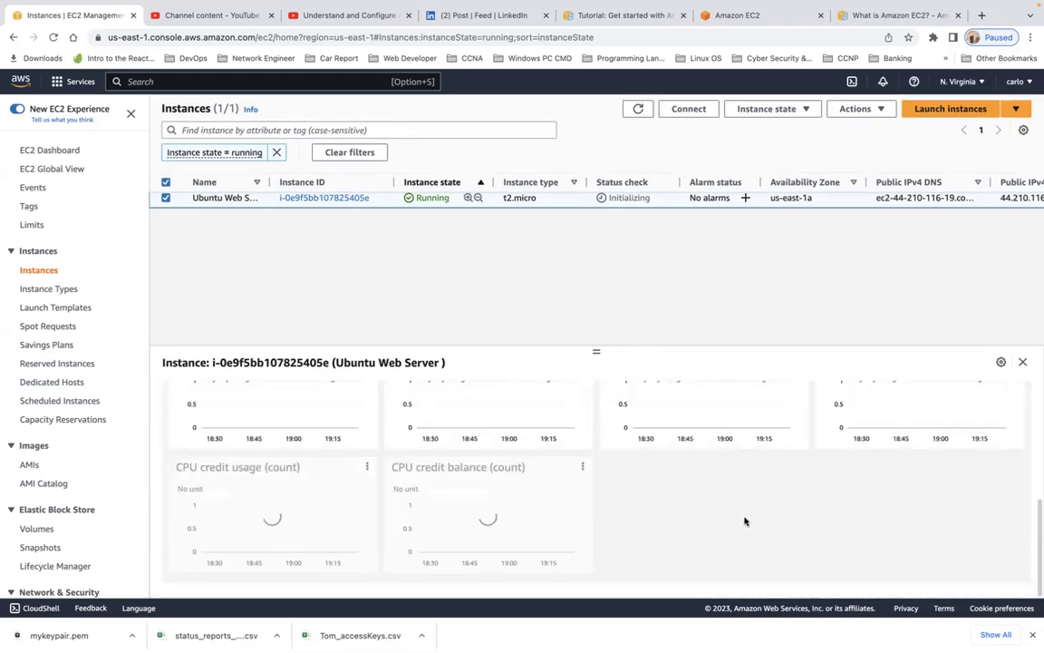
triple_click(402, 362)
scroll(430, 436, up, 5)
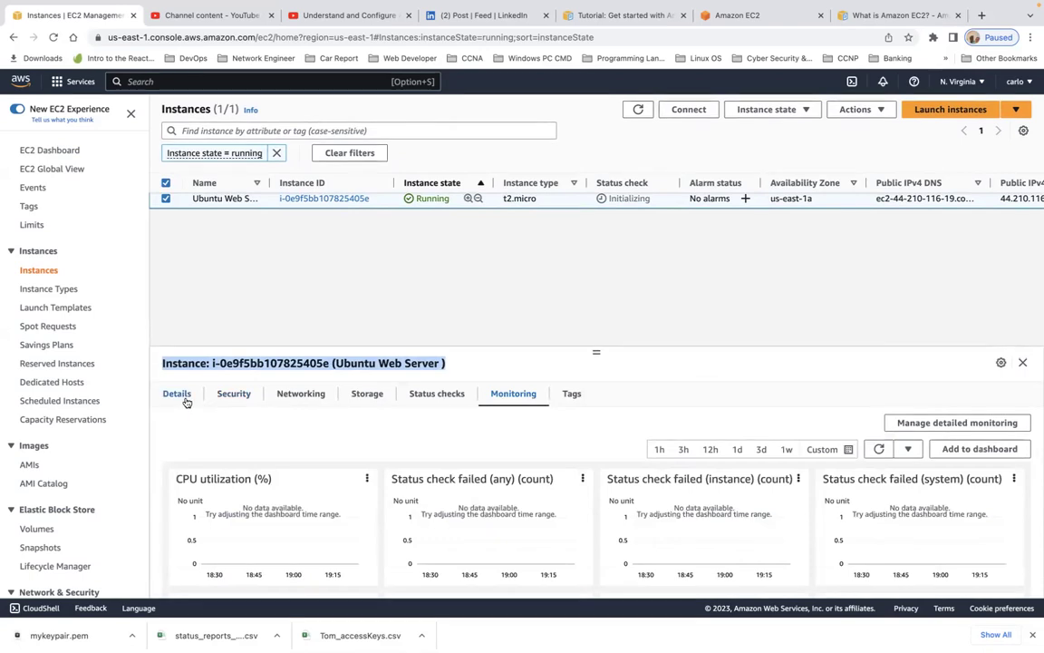
Copy the Ubuntu Web Server's public IPv4 address and load it in a new browser tab, continuing to the site without HTTPS.
click(299, 395)
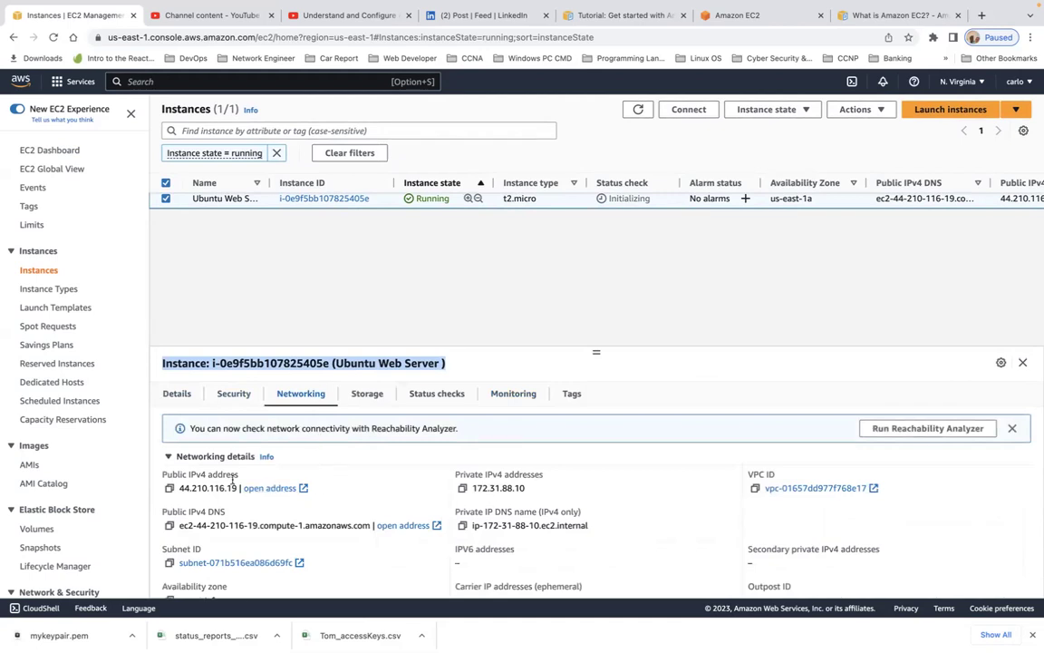
click(169, 488)
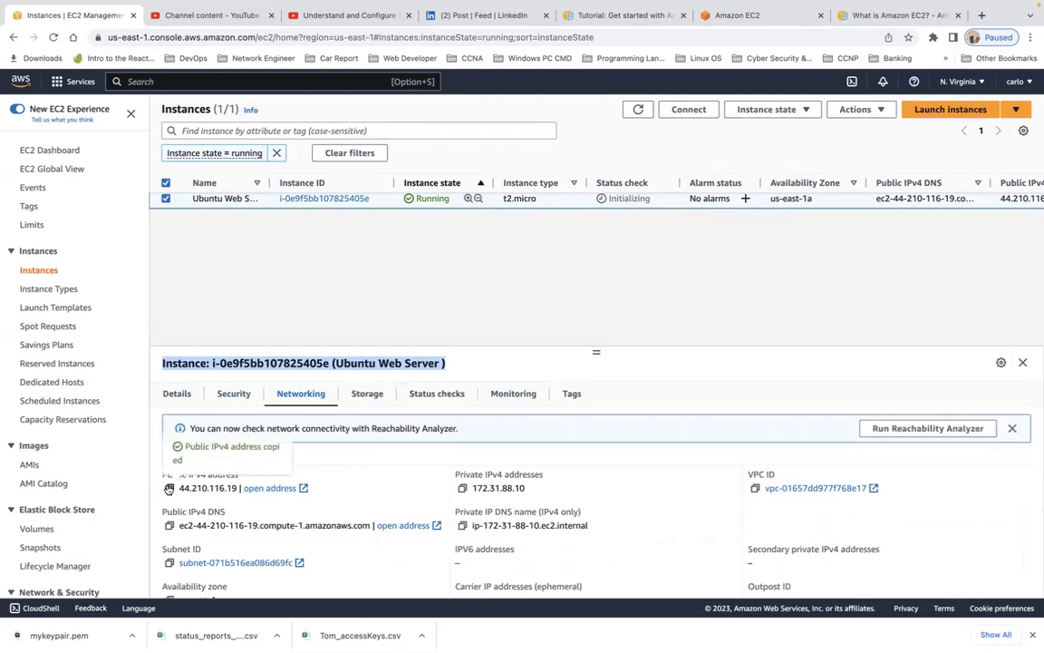
click(178, 395)
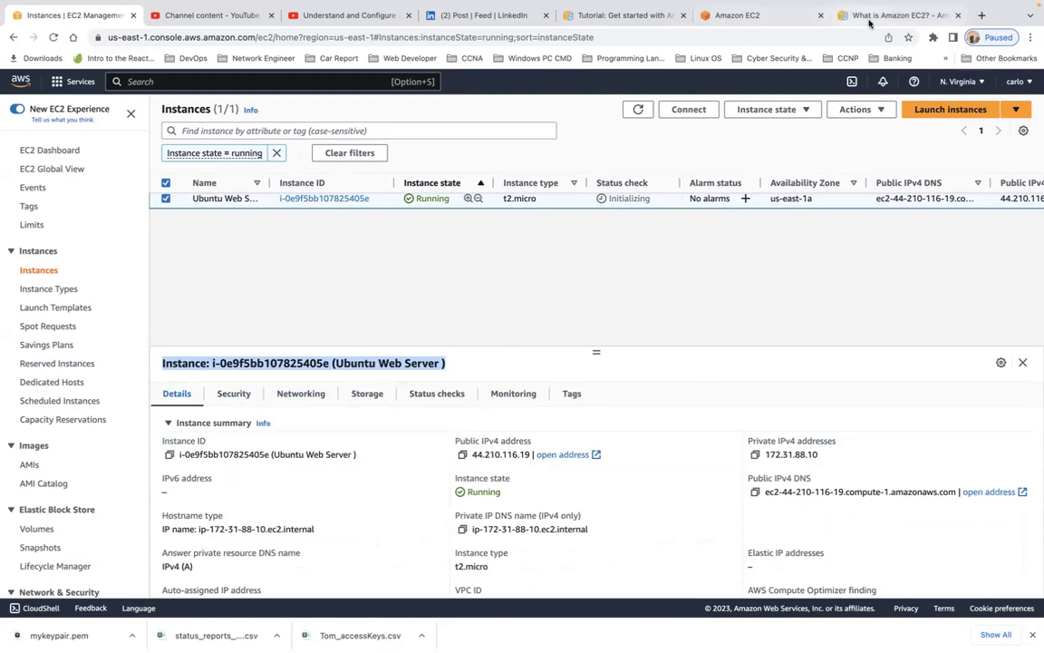
click(981, 17)
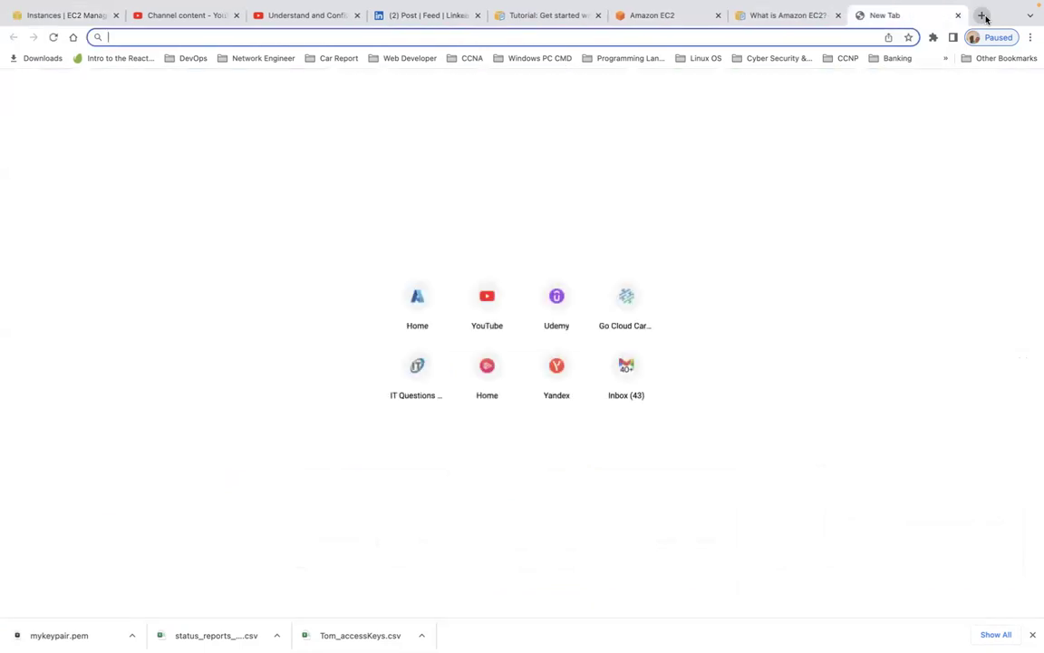
key(ctrl+v)
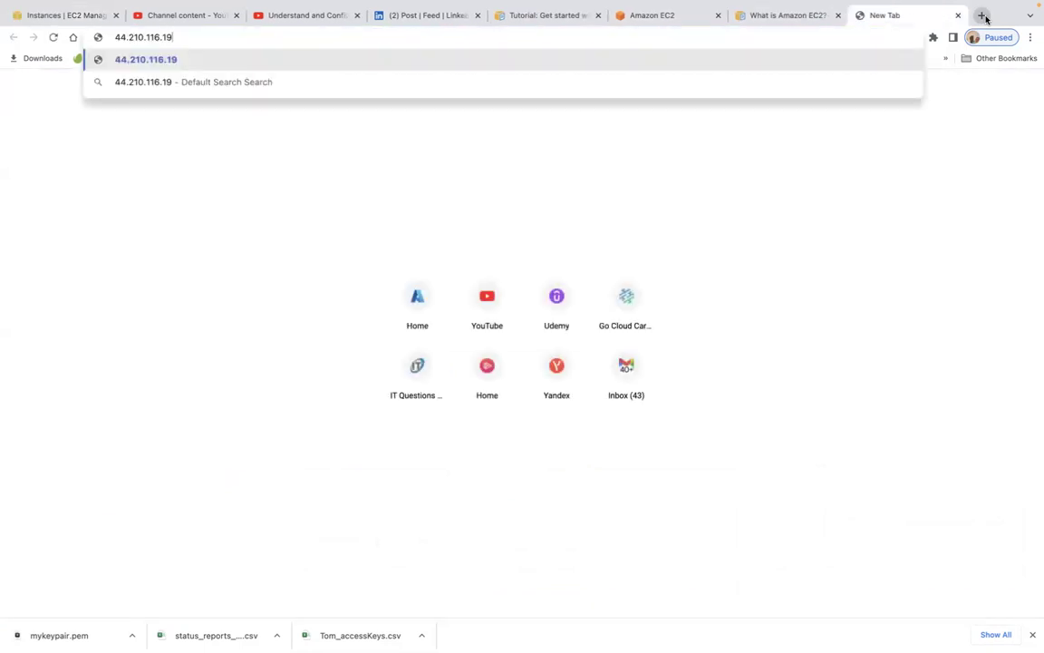
key(Return)
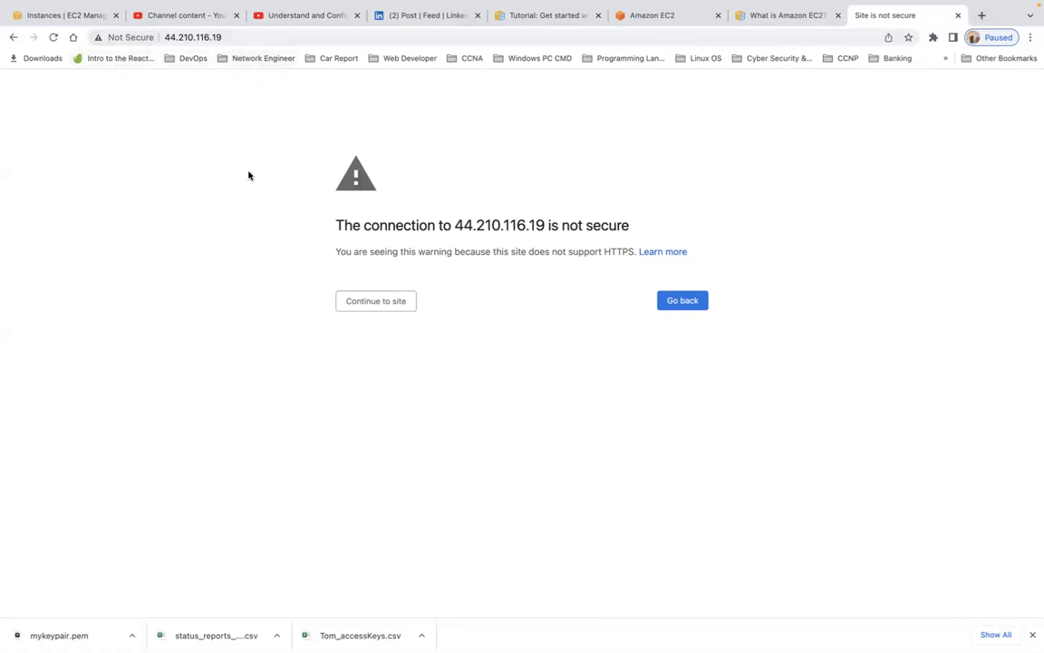
click(385, 303)
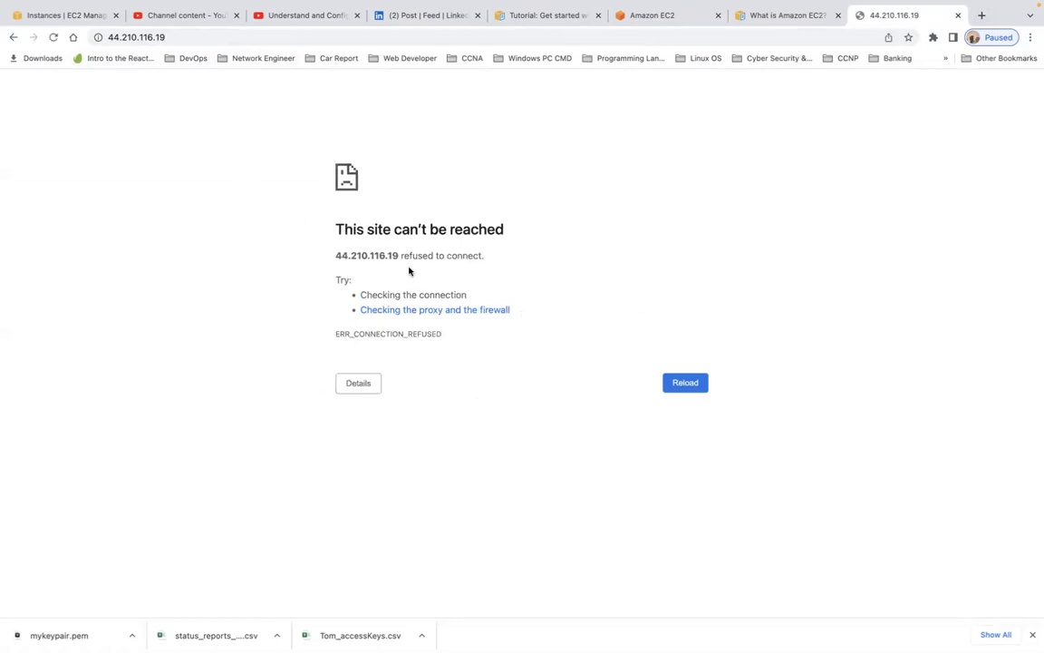
Reload the 44.210.116.19 page and review the instance's inbound and outbound security group rules in the EC2 console.
key(super+r)
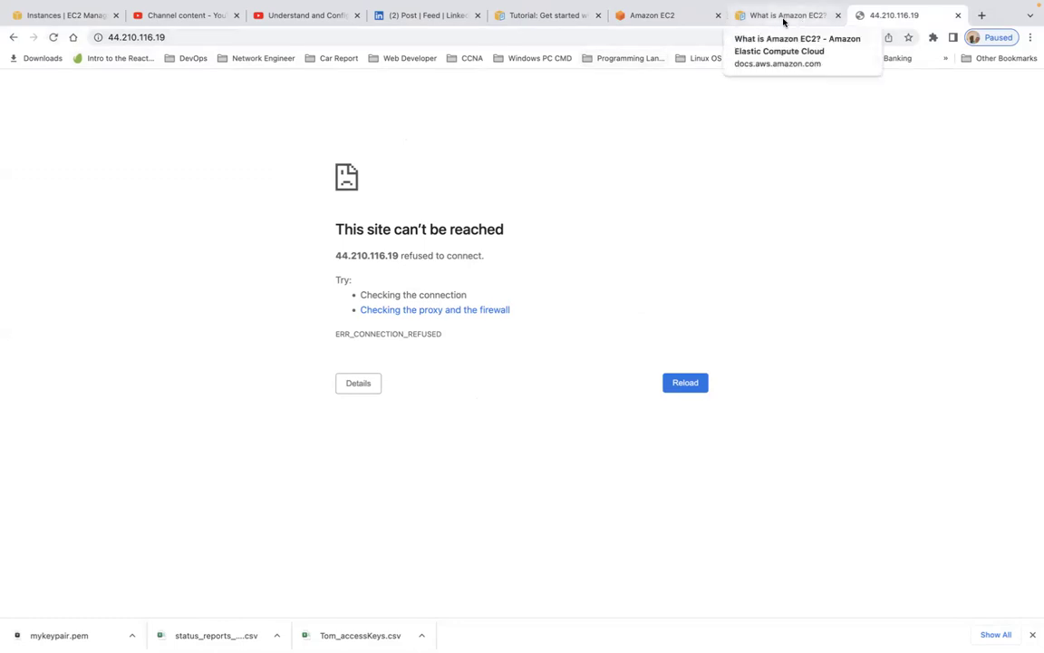
mouse_move(40, 24)
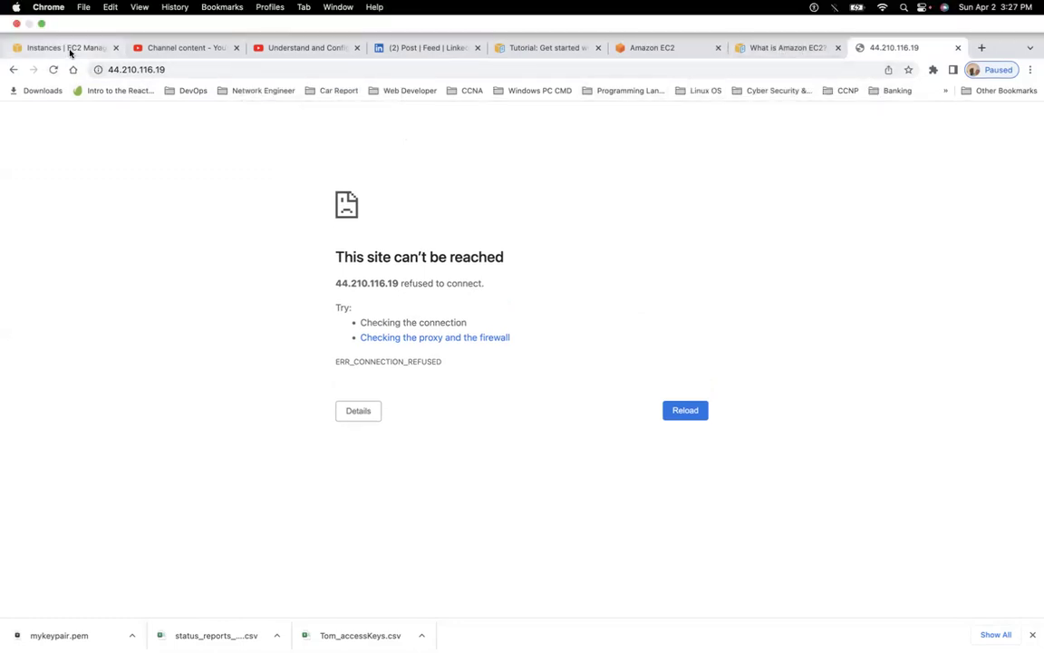
click(70, 48)
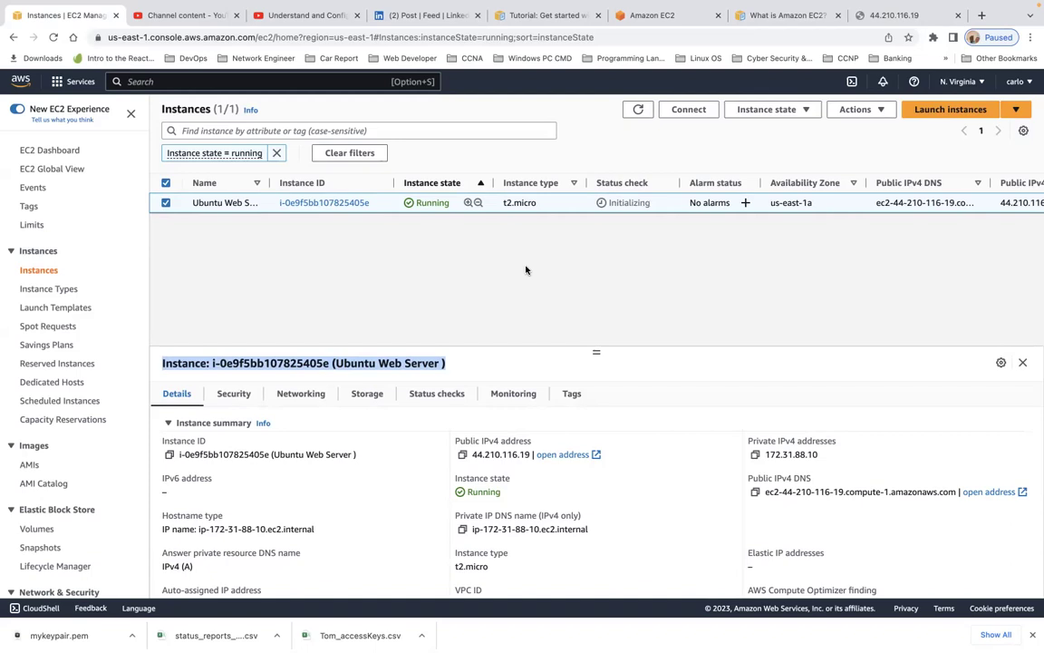
click(241, 397)
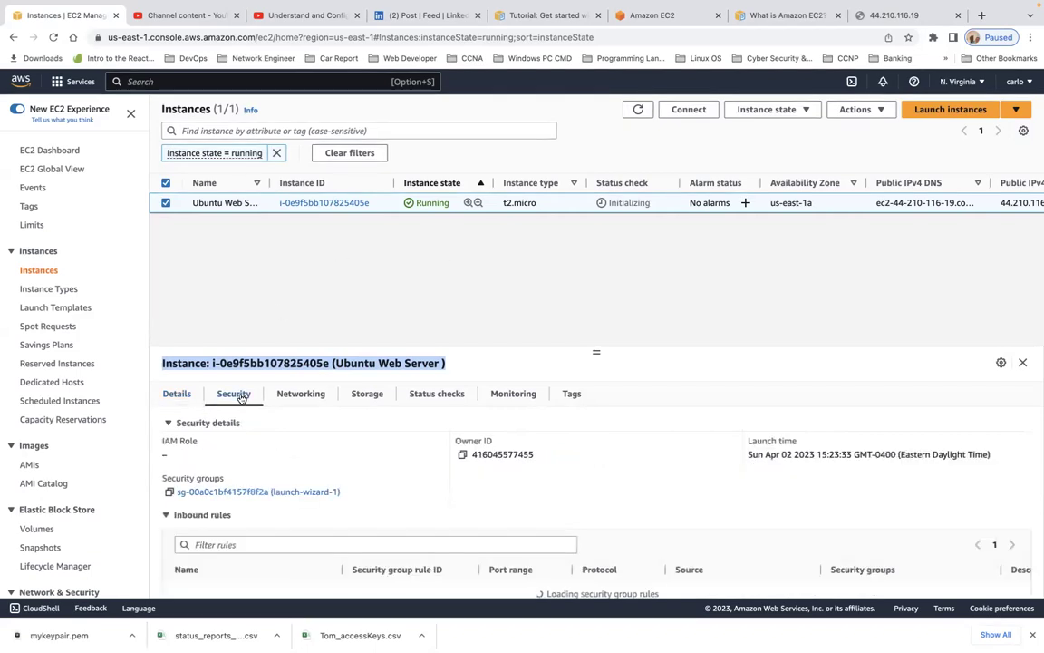
scroll(272, 434, down, 2)
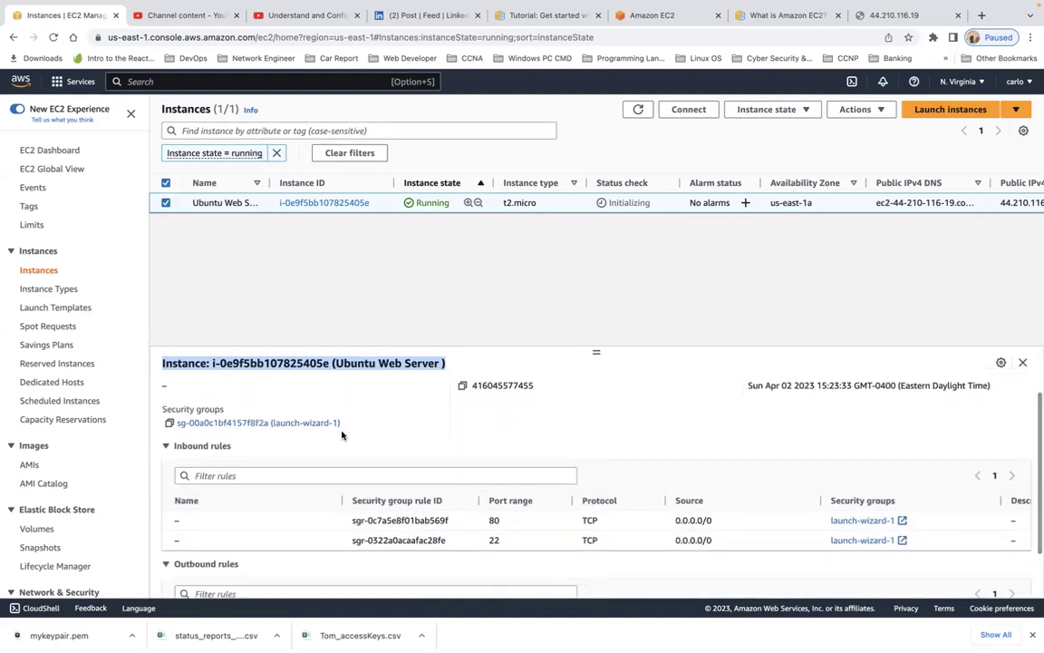
scroll(342, 436, down, 1)
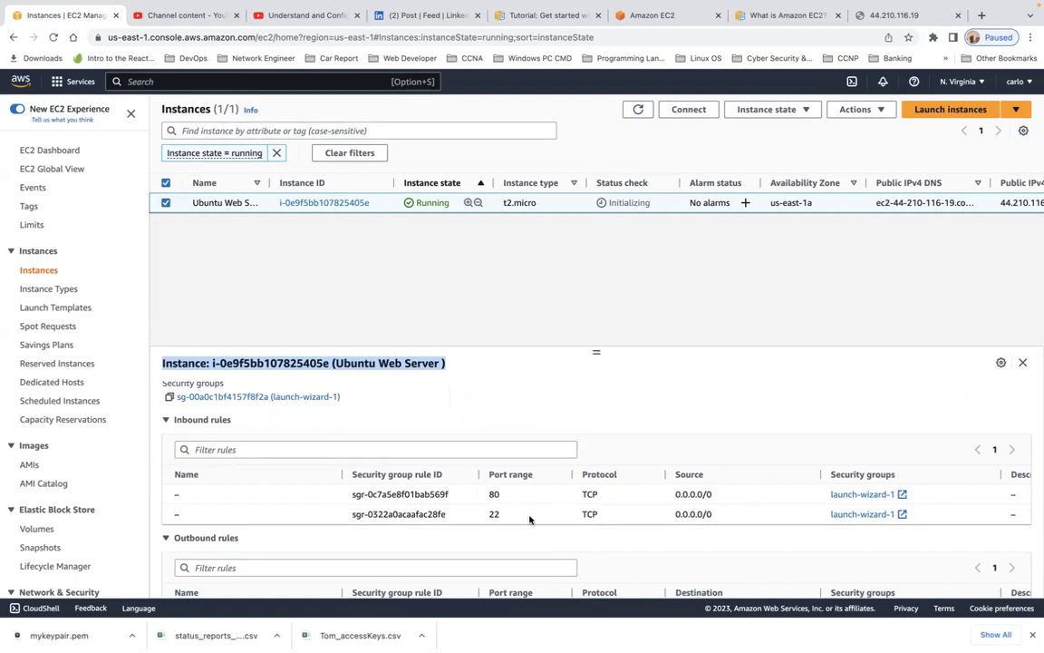
scroll(531, 520, down, 2)
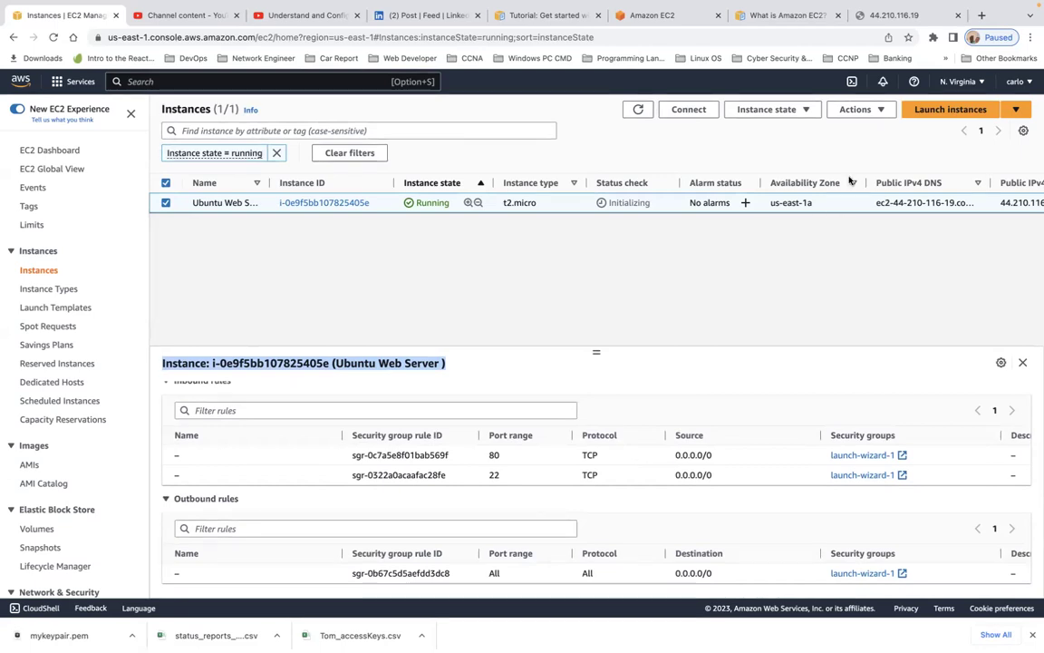
Switch to Safari and load the instance's public address 44.210.116.19 in a new tab.
click(896, 16)
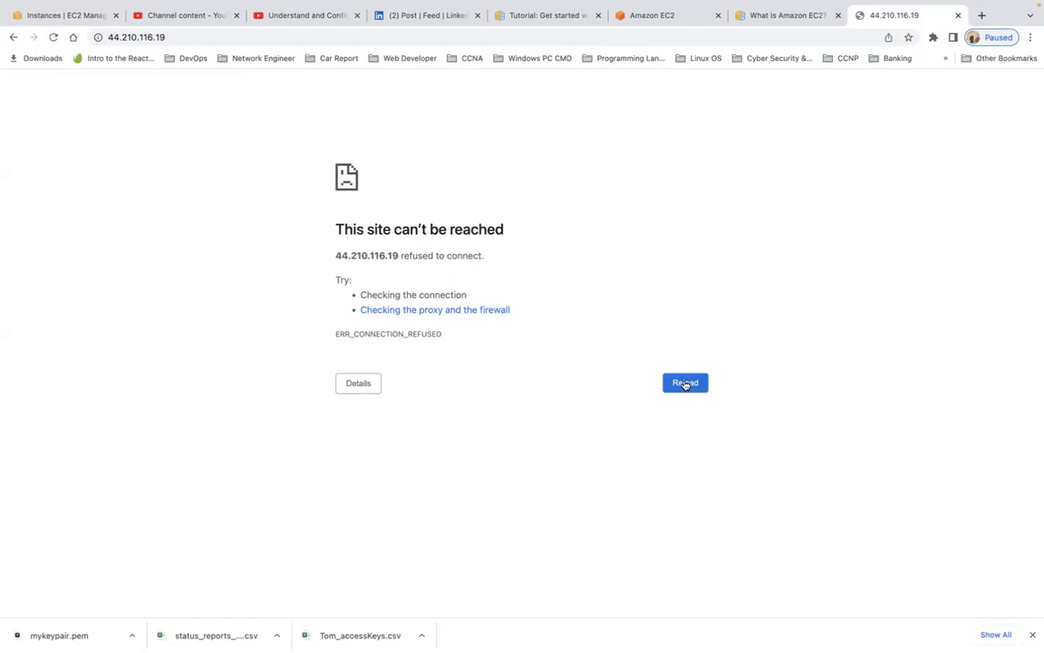
key(ctrl+Up)
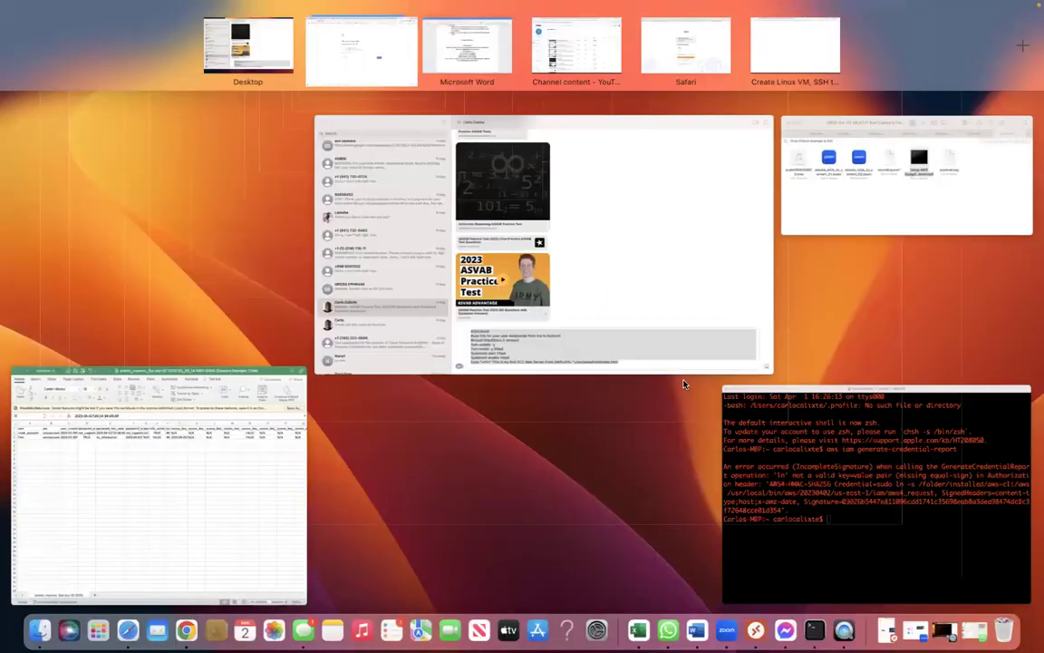
click(359, 36)
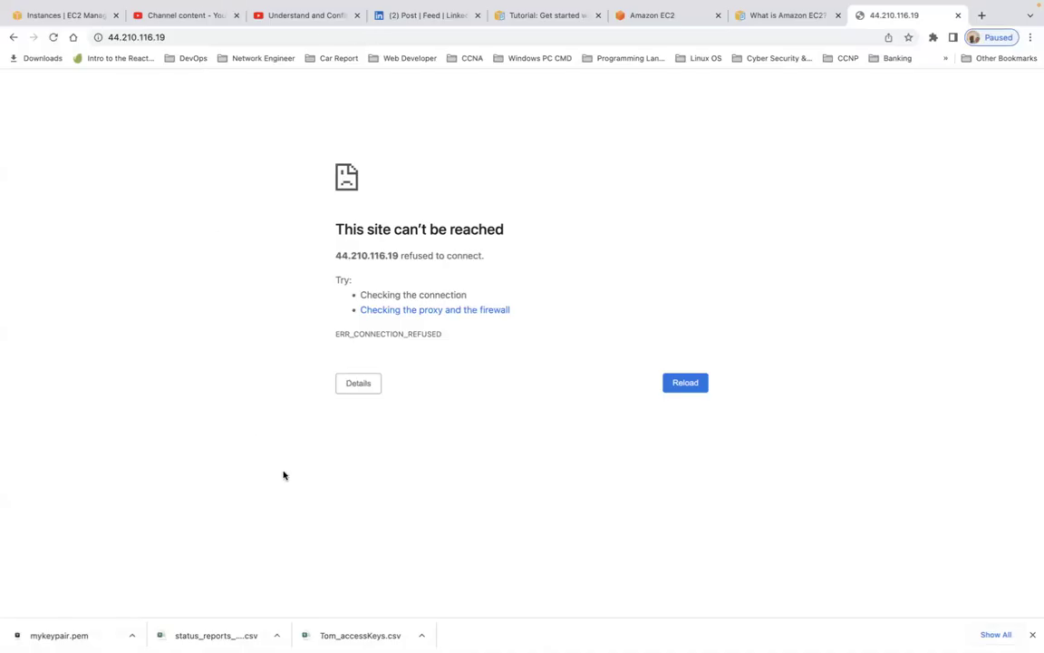
key(ctrl+Up)
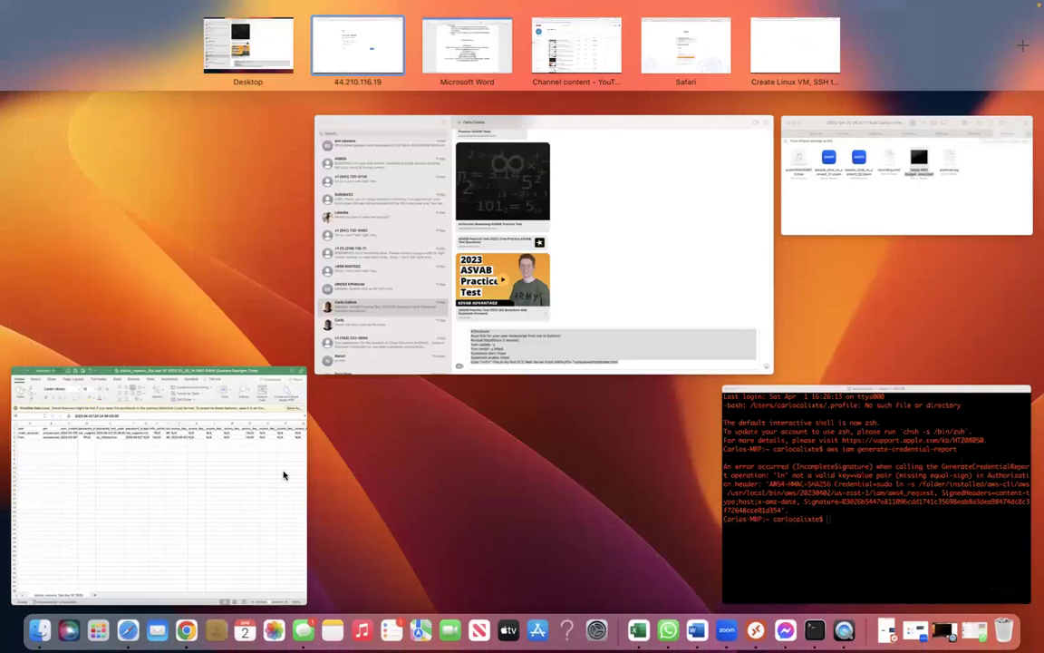
click(423, 126)
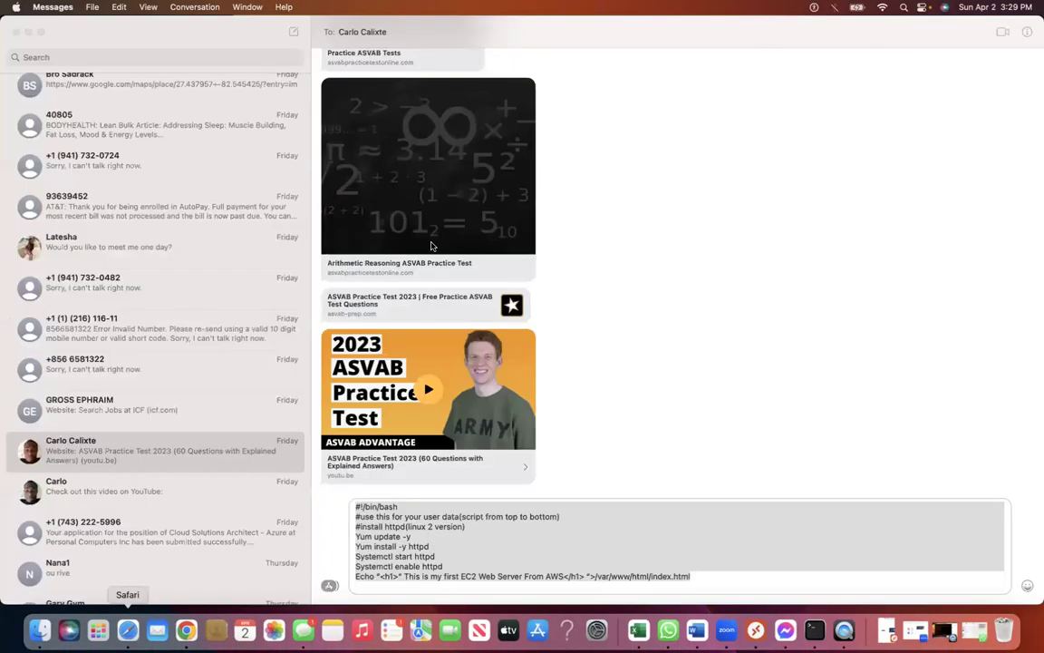
key(ctrl+Right)
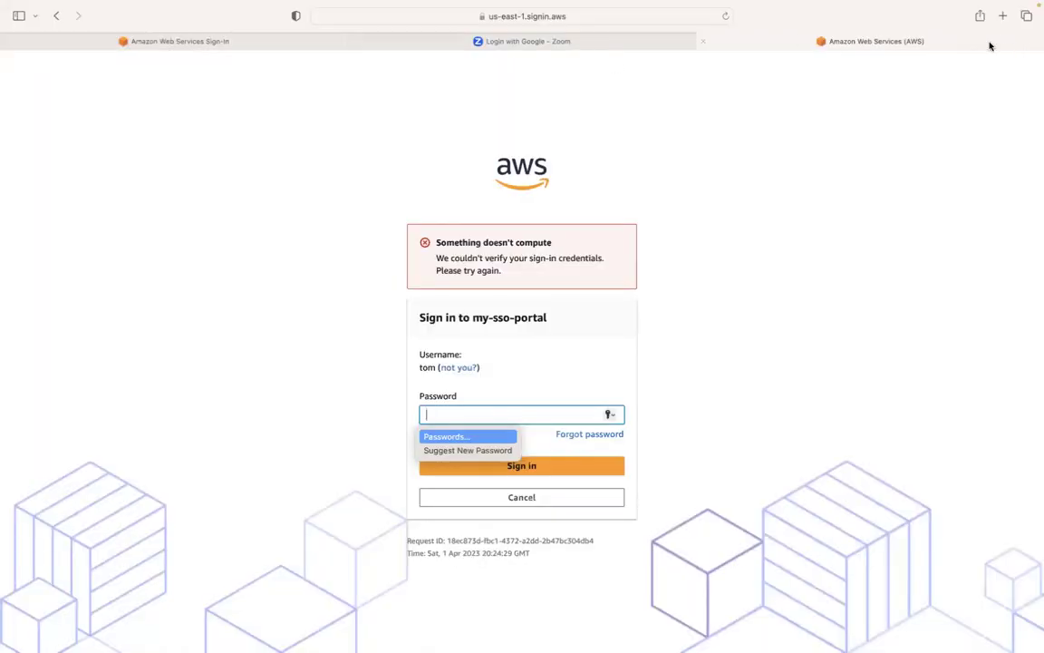
click(1003, 16)
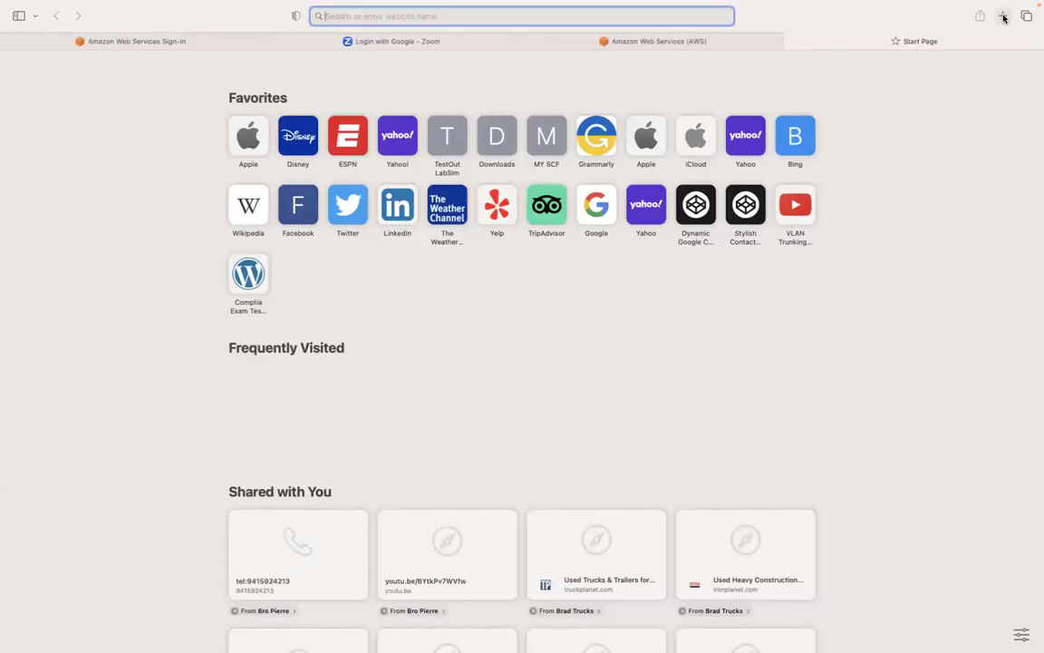
key(super+v)
key(Return)
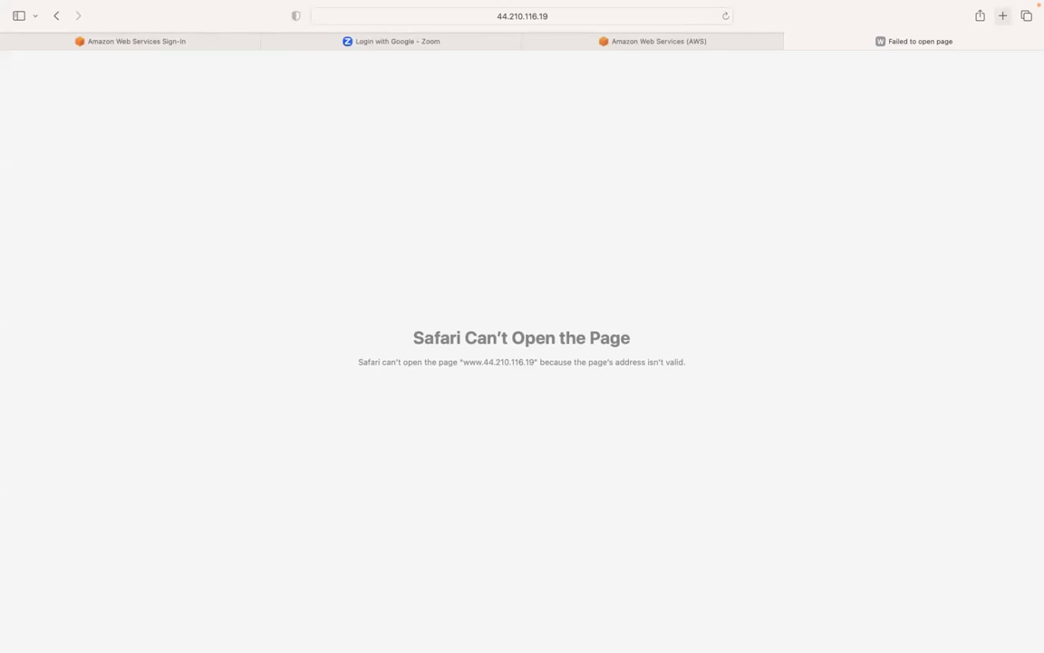
Reload the 44.210.116.19 page in Safari to test the web server again.
click(724, 16)
click(724, 16)
key(ctrl+Left)
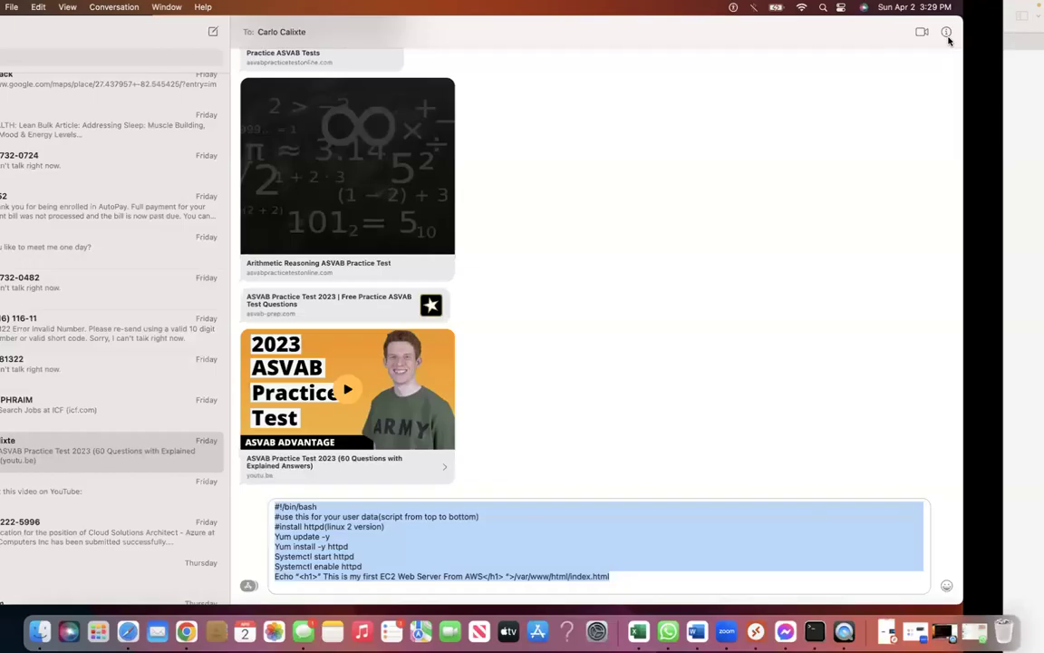
key(ctrl+Right)
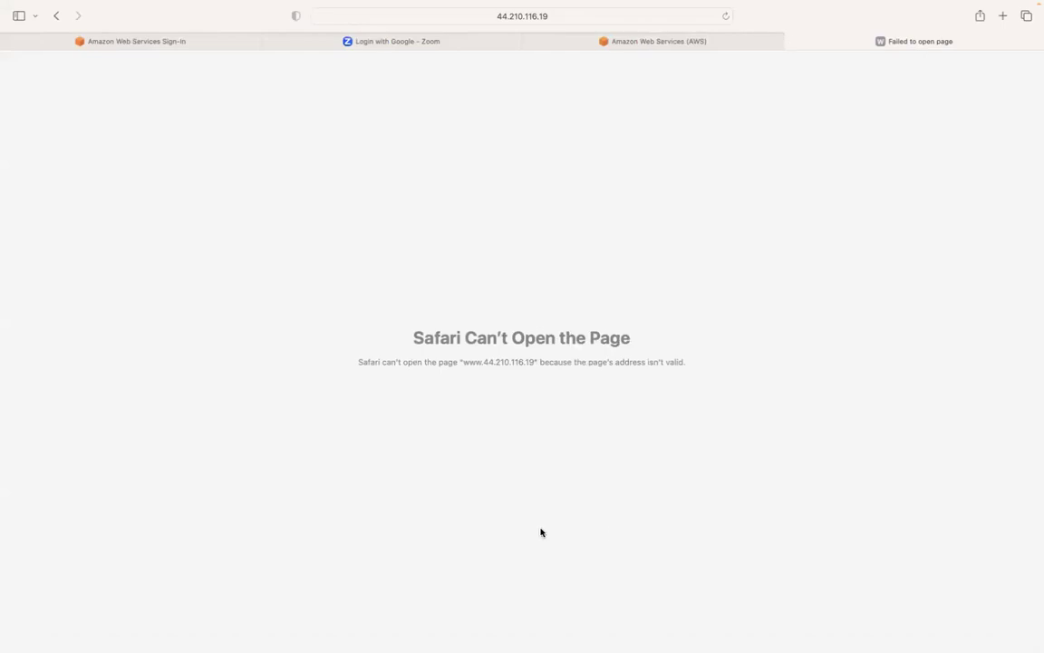
Switch back to Chrome and open the instance's public IPv4 address and public IPv4 DNS links from its details.
click(185, 630)
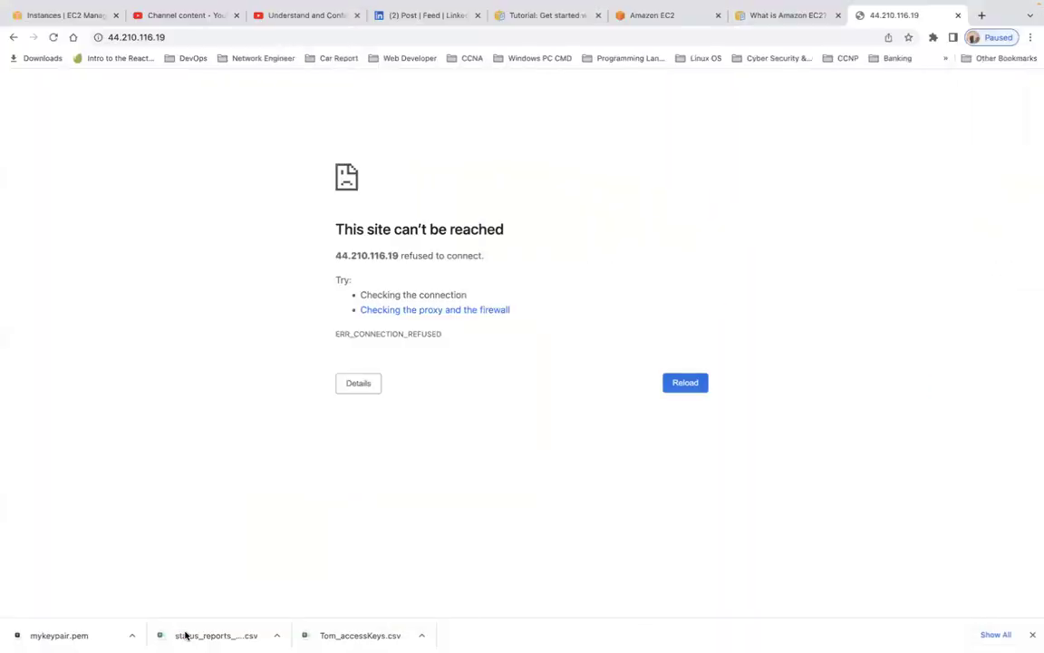
click(80, 15)
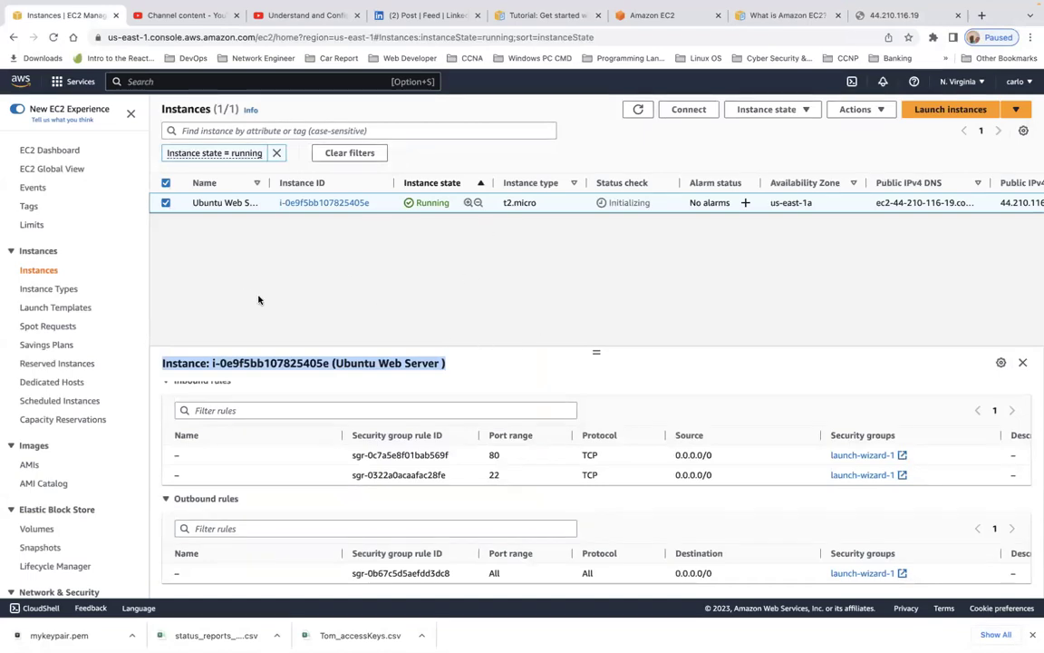
scroll(313, 399, up, 3)
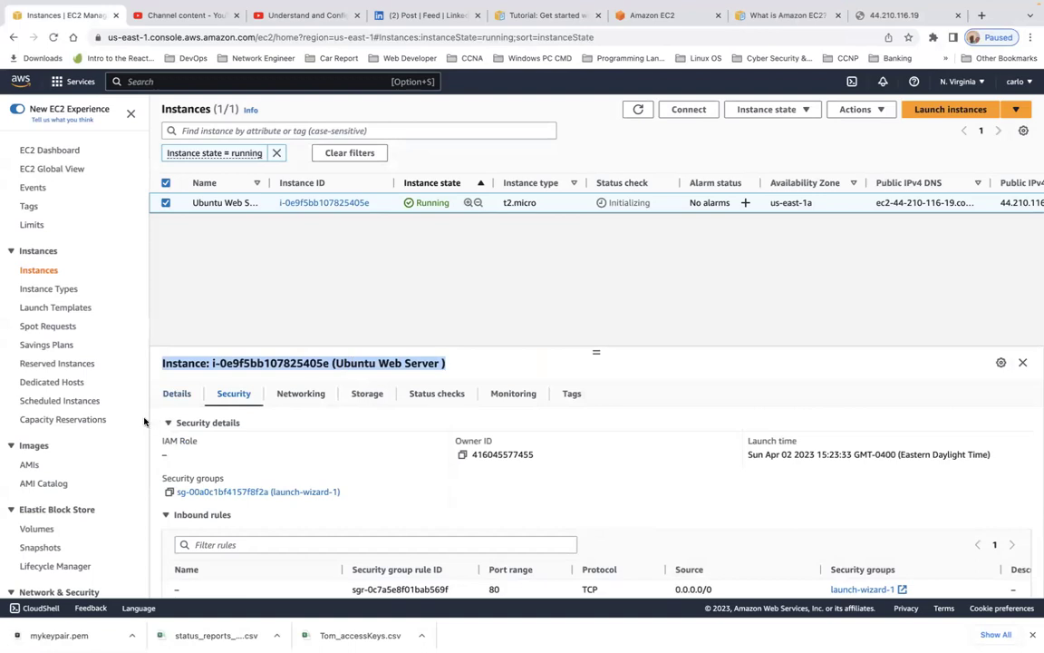
click(177, 394)
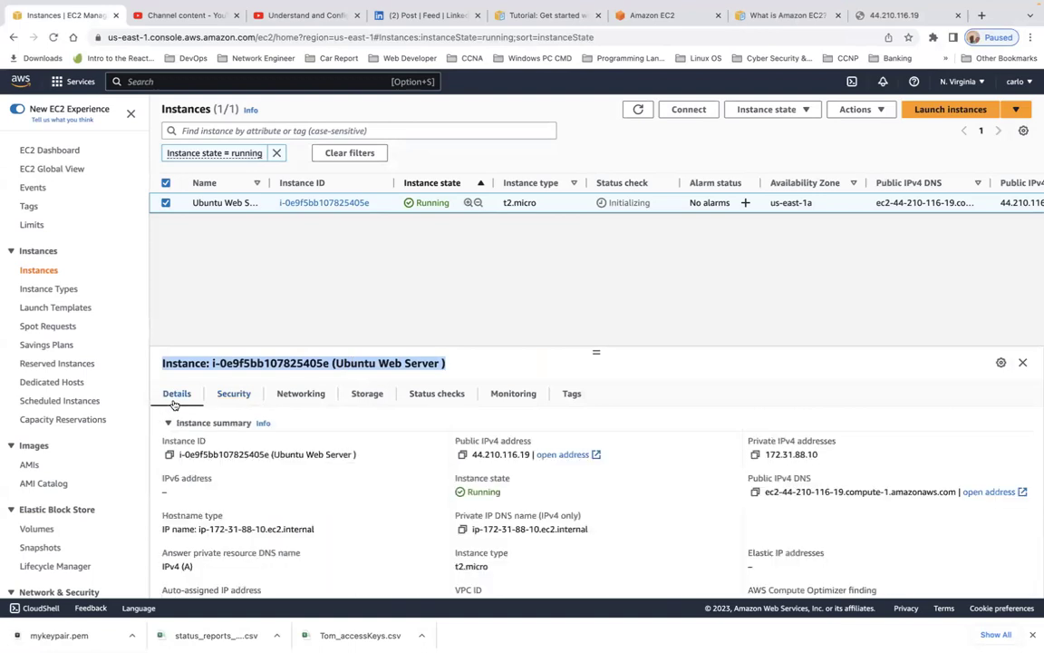
click(562, 456)
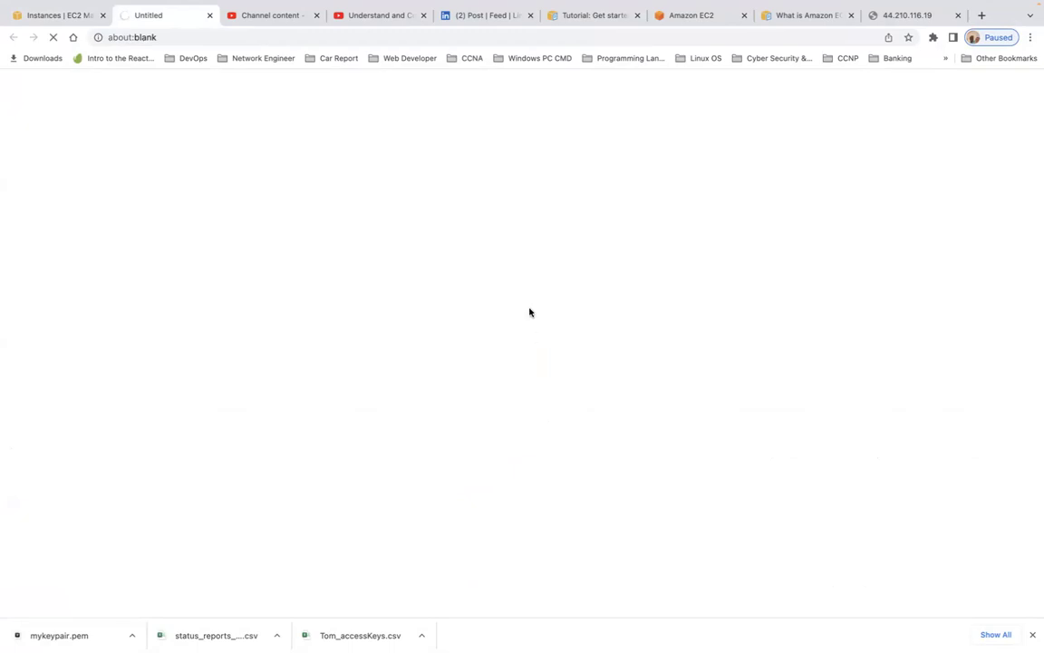
click(68, 16)
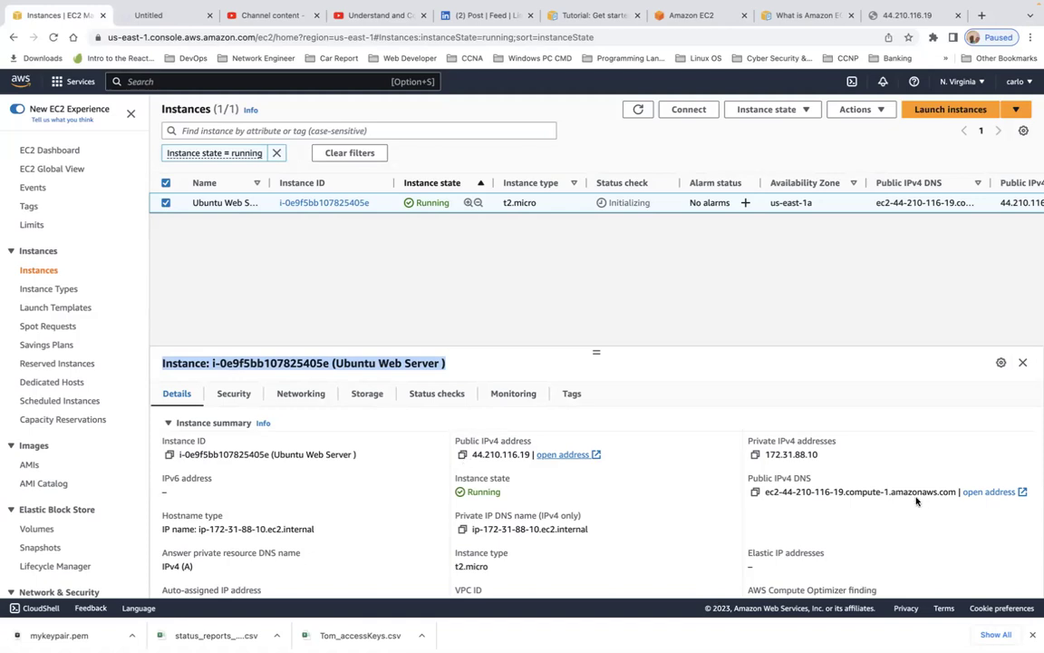
click(983, 492)
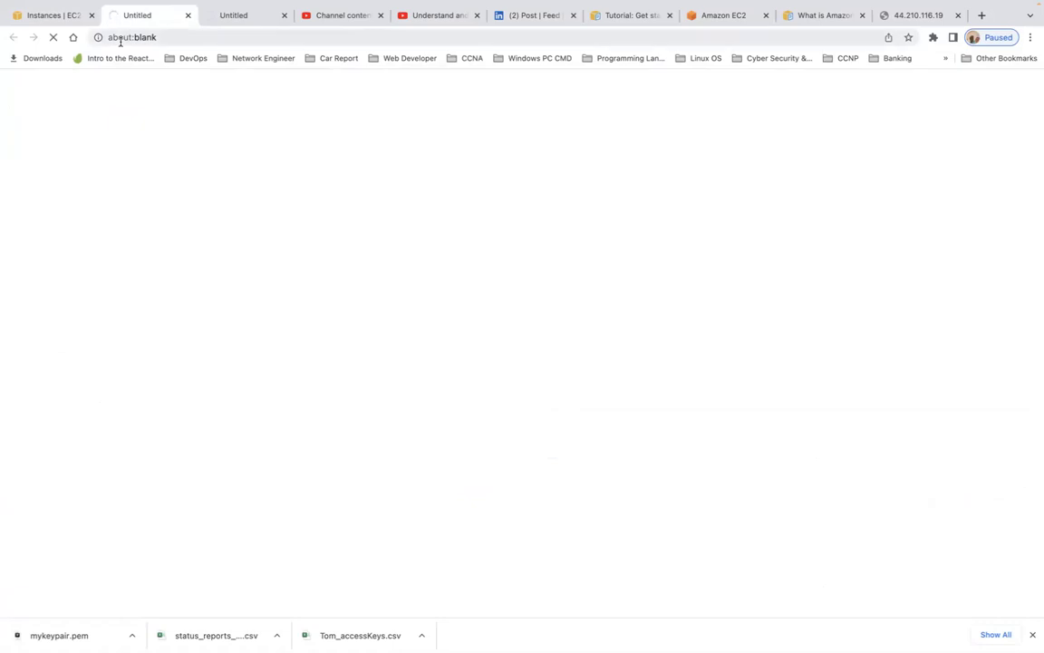
Connect to the Ubuntu Web Server instance through EC2 Instance Connect with the user name ubuntu.
click(73, 19)
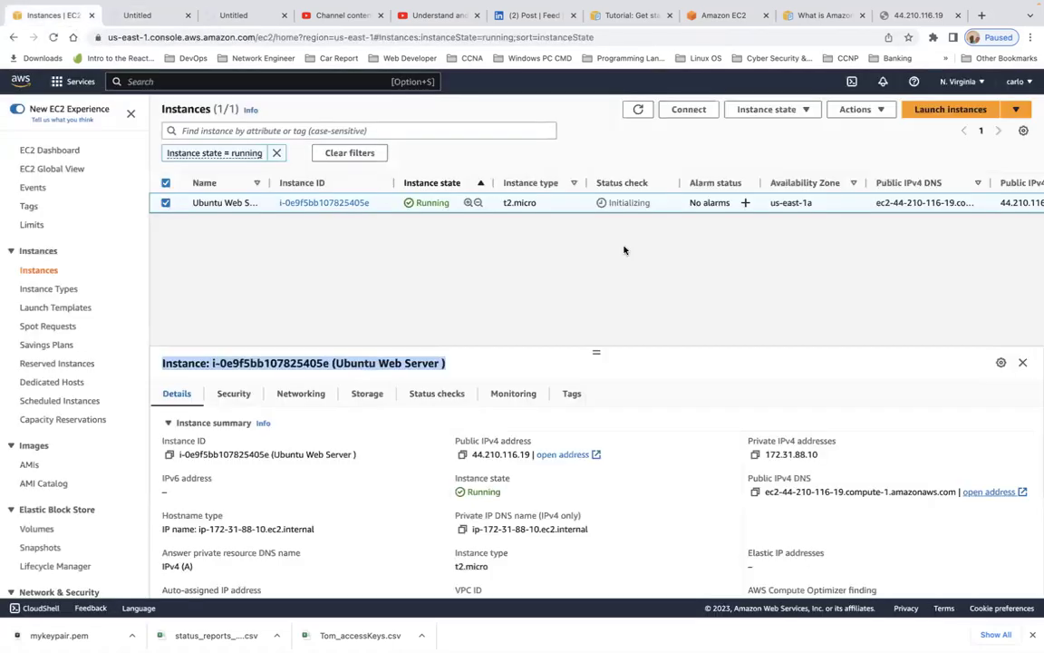
click(804, 113)
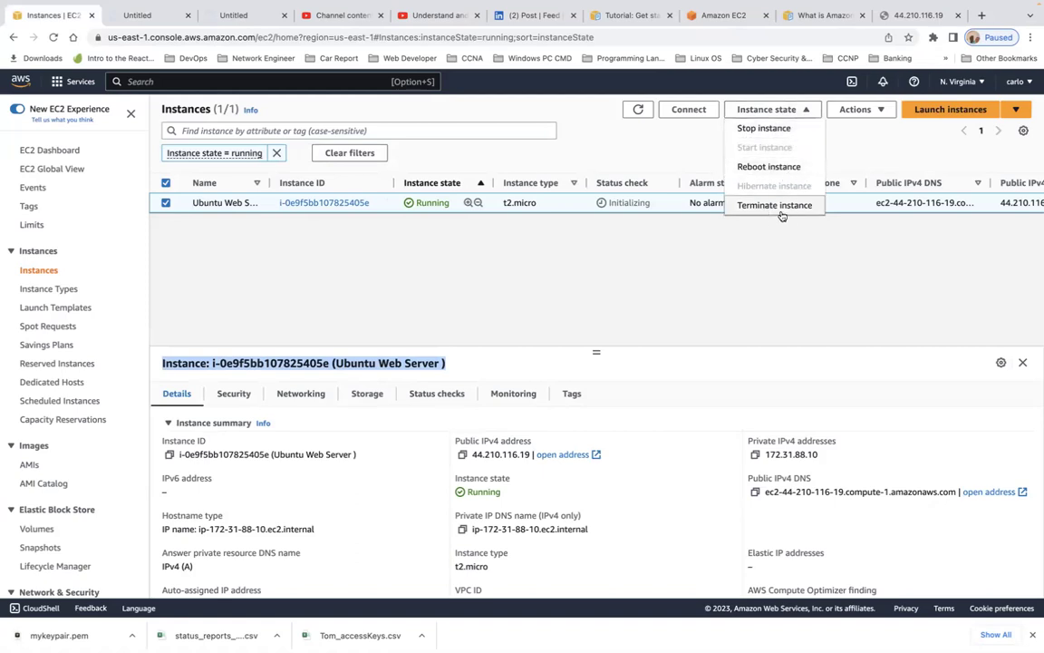
click(680, 153)
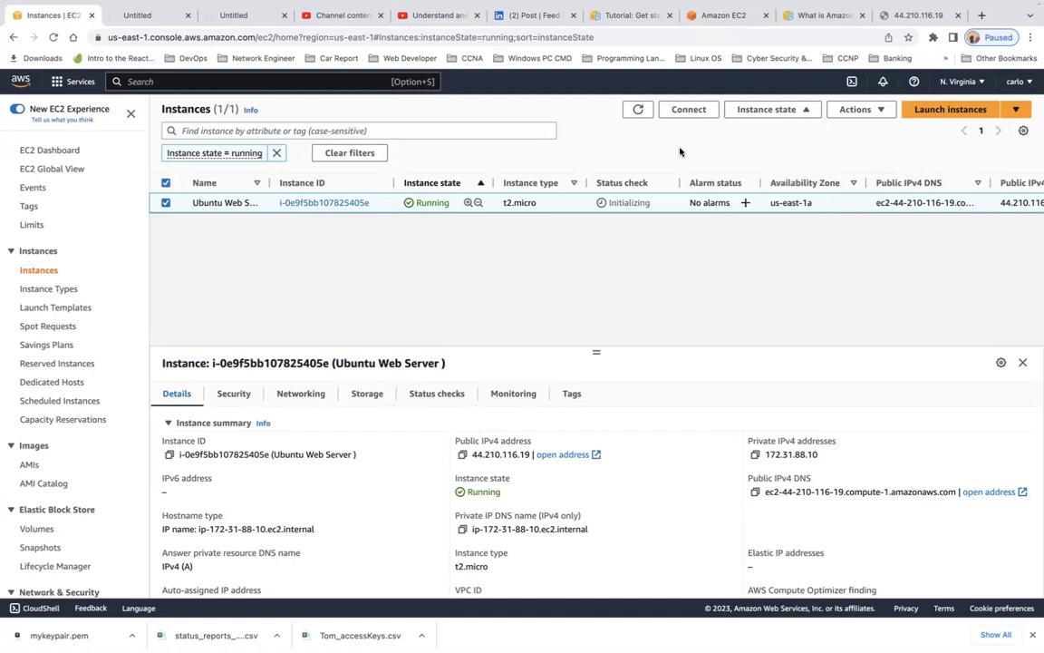
click(694, 111)
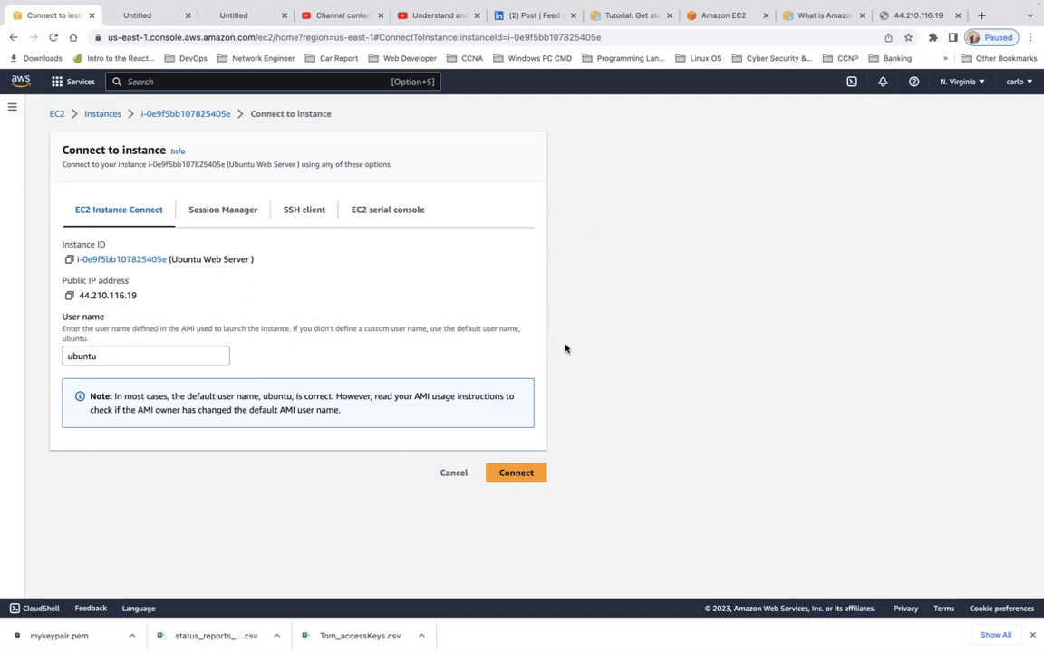
click(527, 473)
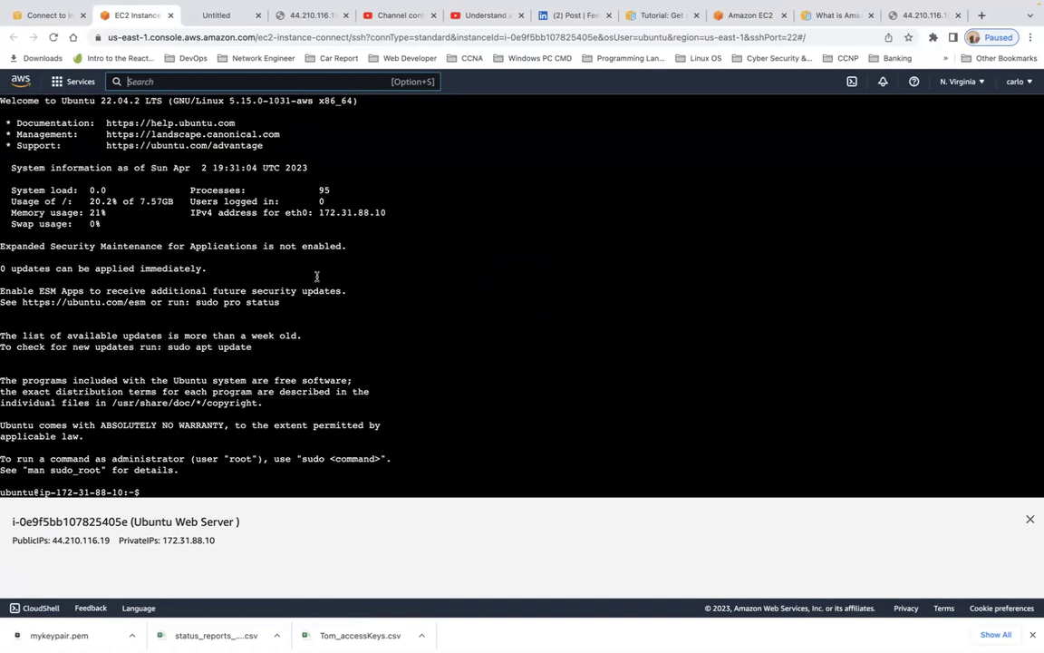
Close the Instance Connect session and the web server test tabs, and return to the EC2 instances list.
click(171, 15)
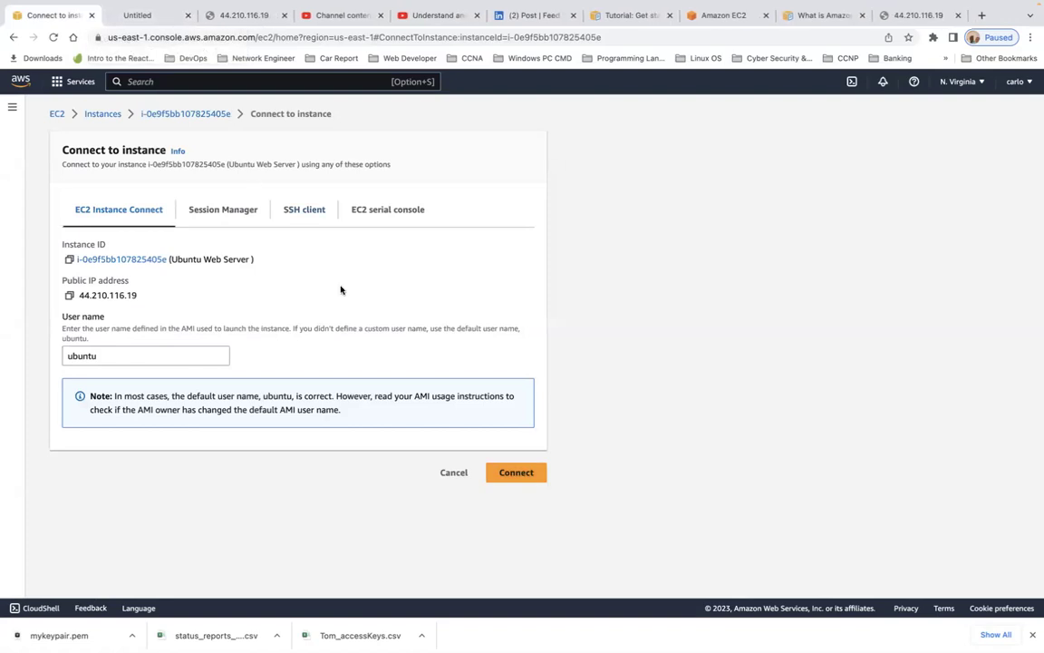
click(160, 18)
click(188, 16)
click(188, 16)
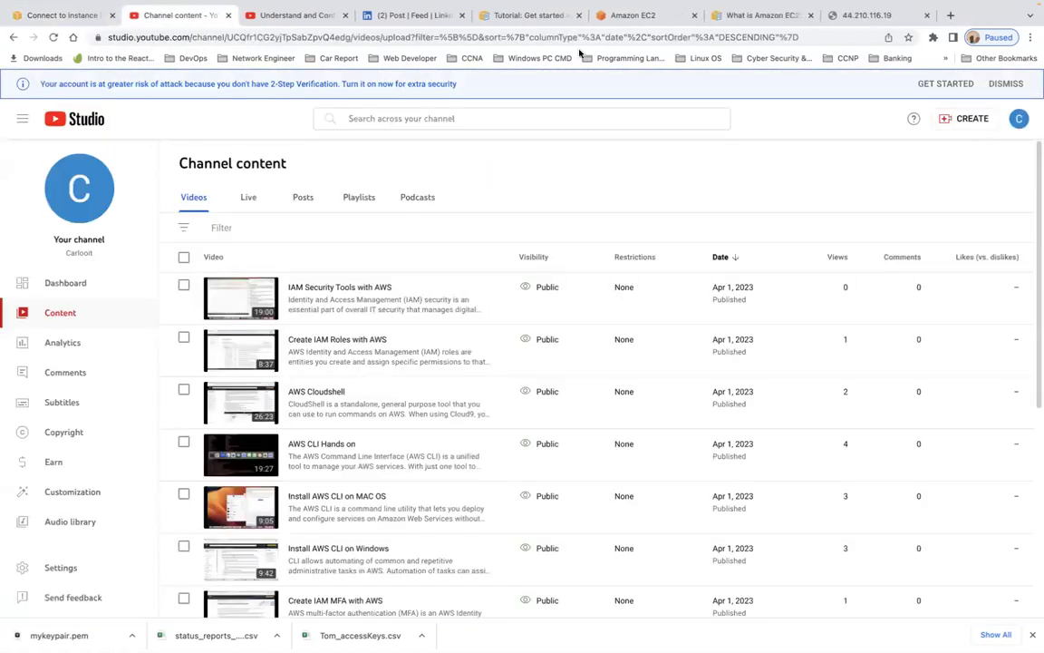
click(917, 15)
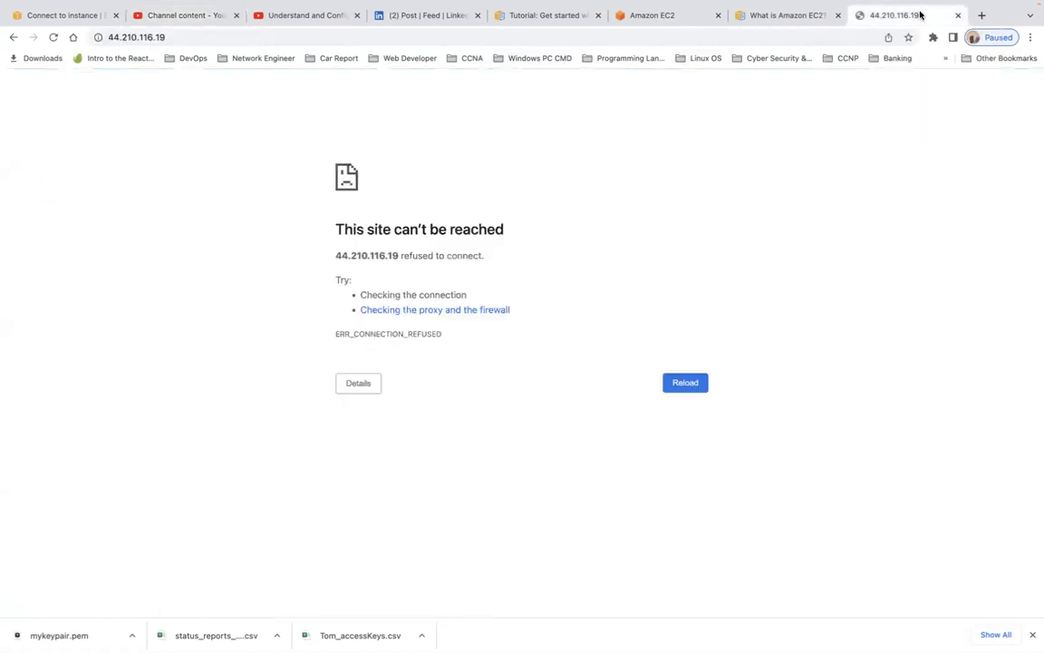
click(957, 16)
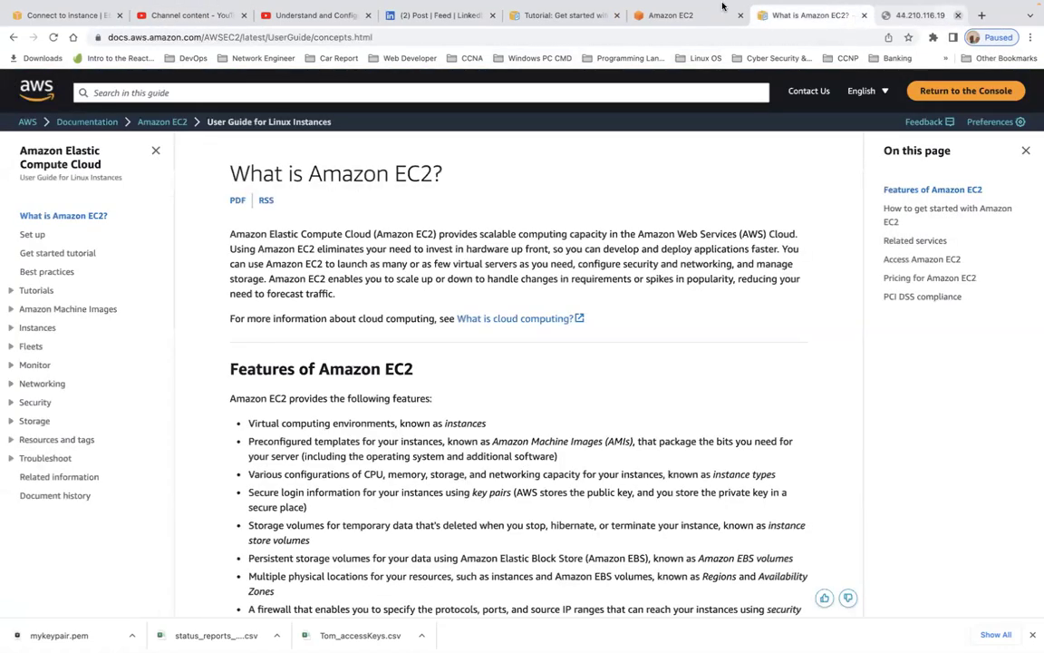
click(37, 17)
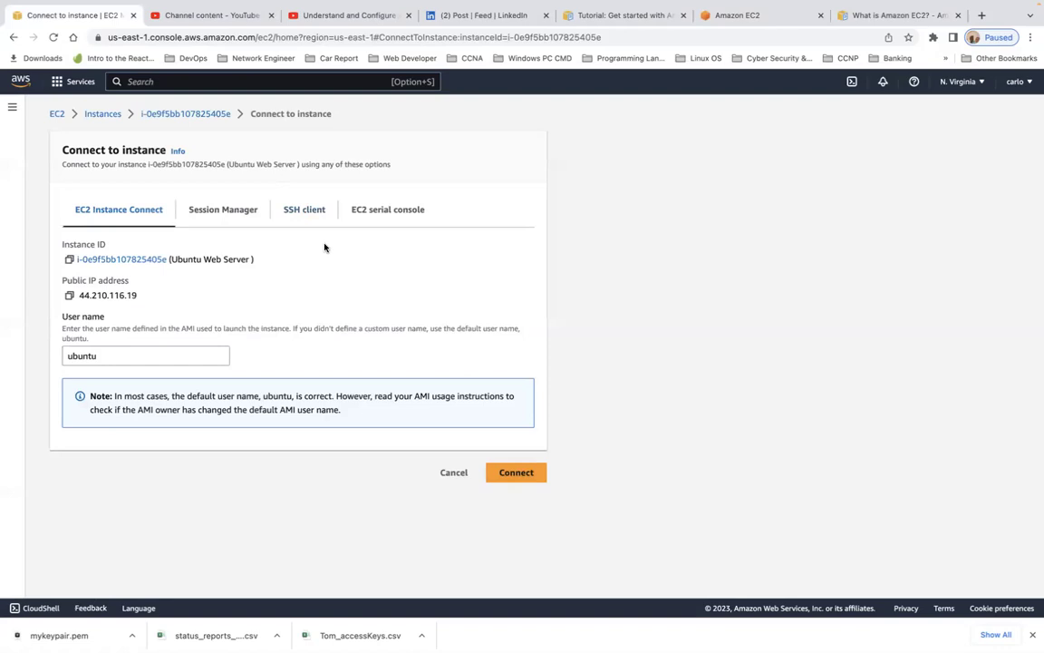
click(92, 113)
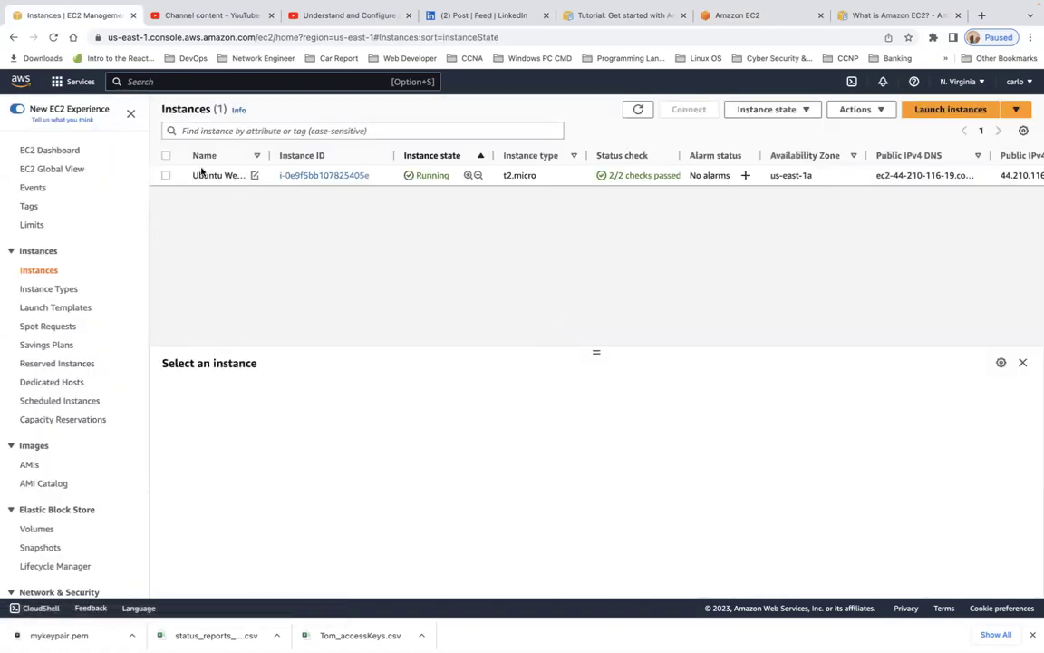
Copy the Ubuntu Web Server instance's public IPv4 address and load it in a new browser tab to test the web server.
click(166, 177)
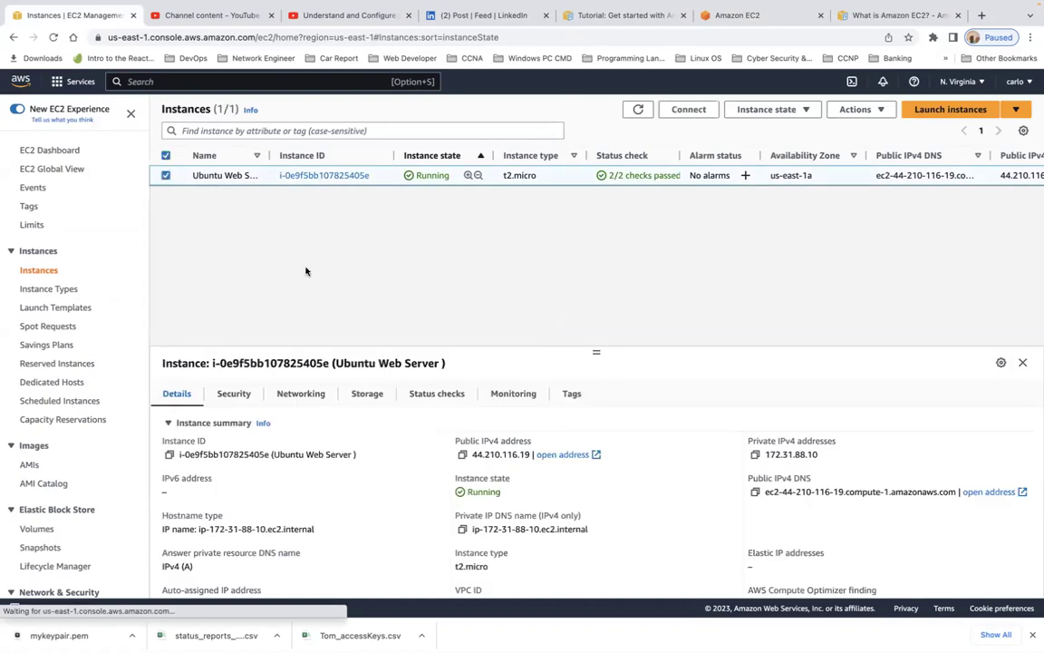
scroll(328, 487, down, 1)
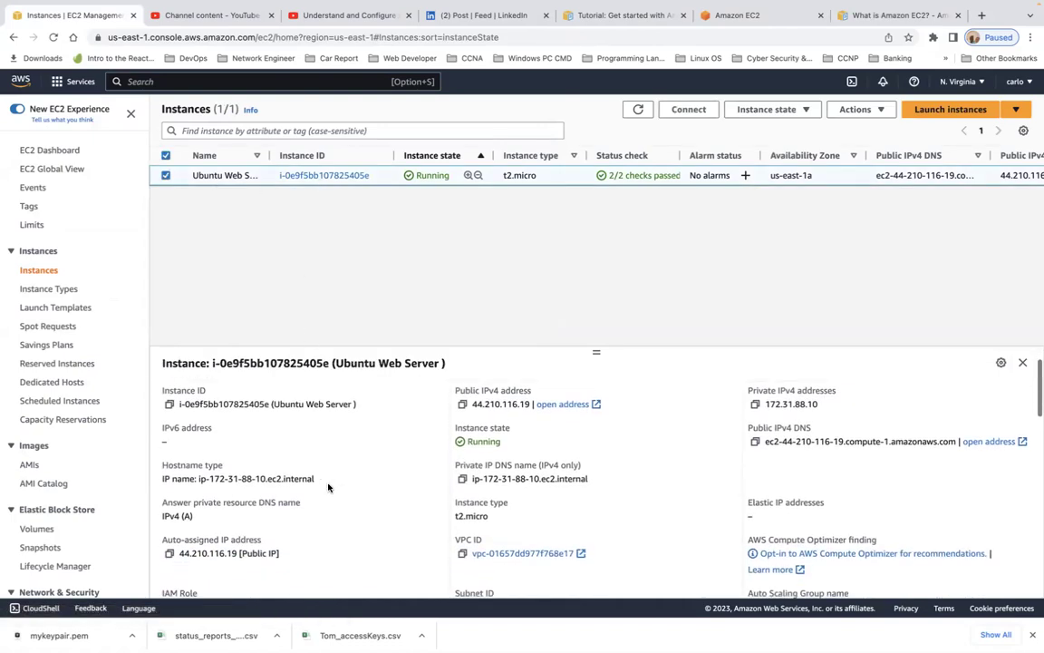
click(462, 404)
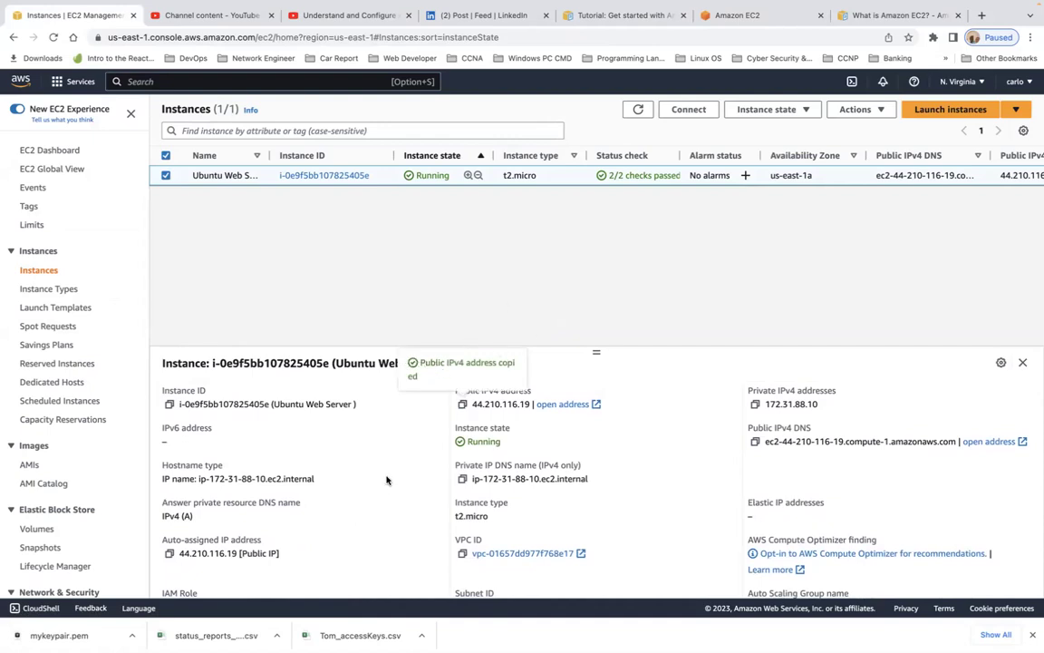
click(884, 16)
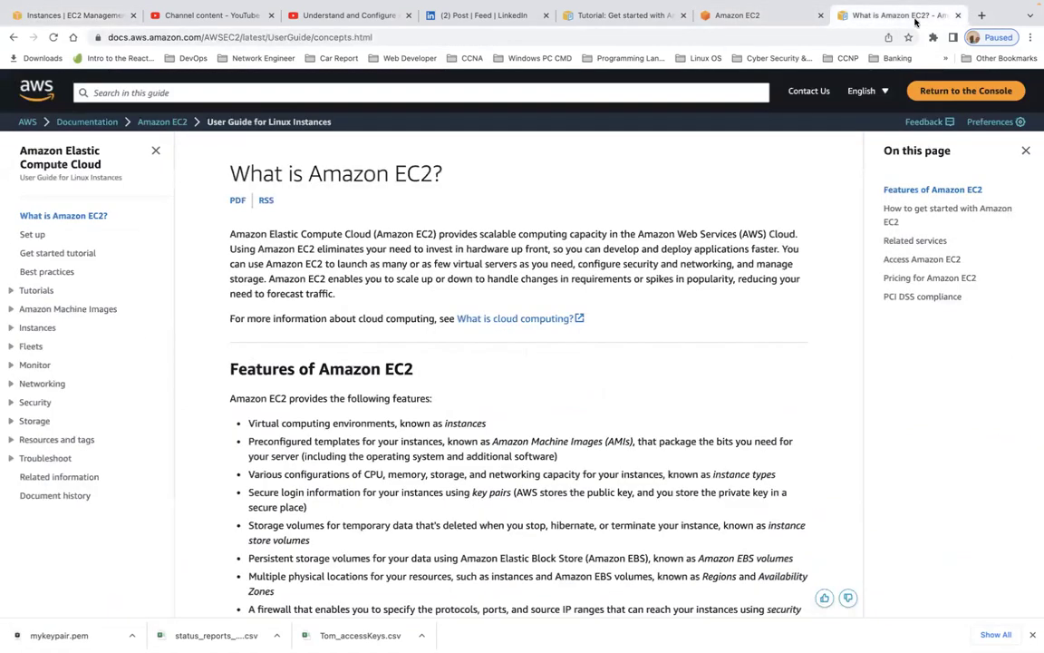
click(984, 16)
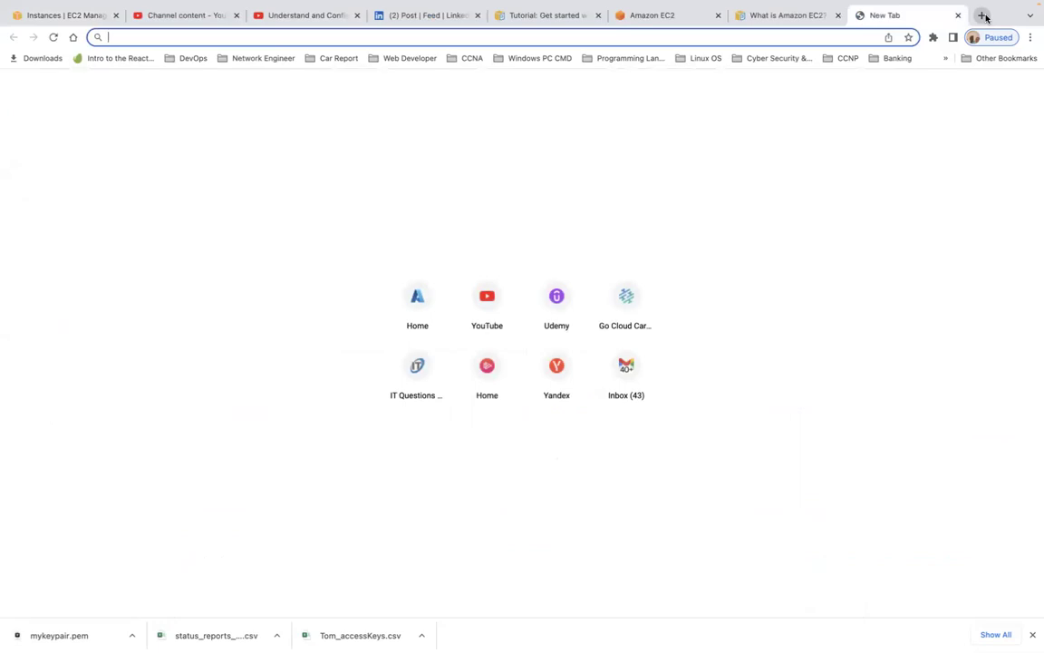
key(super+v)
key(Return)
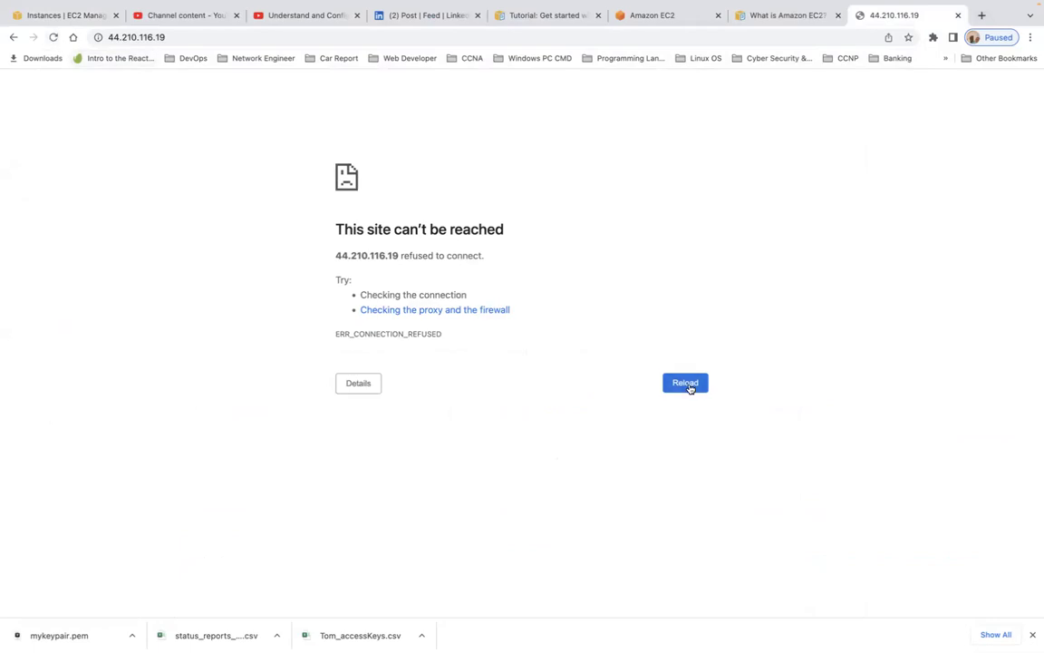
Return to the EC2 instances list and review the Ubuntu Web Server instance's details, from its summary to its capacity reservation.
click(27, 17)
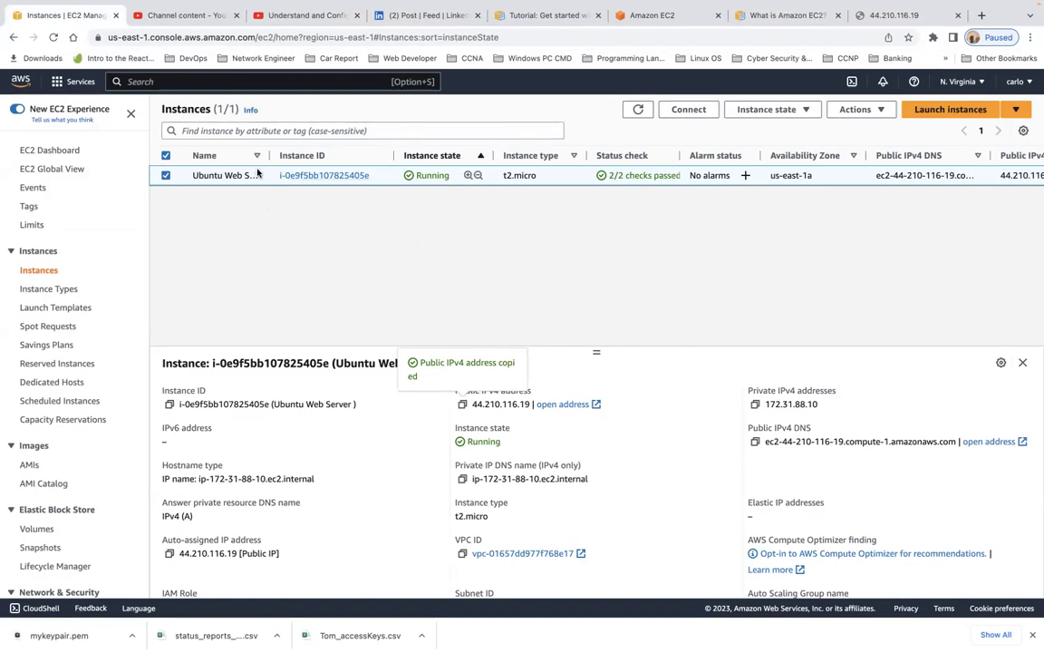
scroll(571, 433, down, 3)
scroll(571, 434, up, 5)
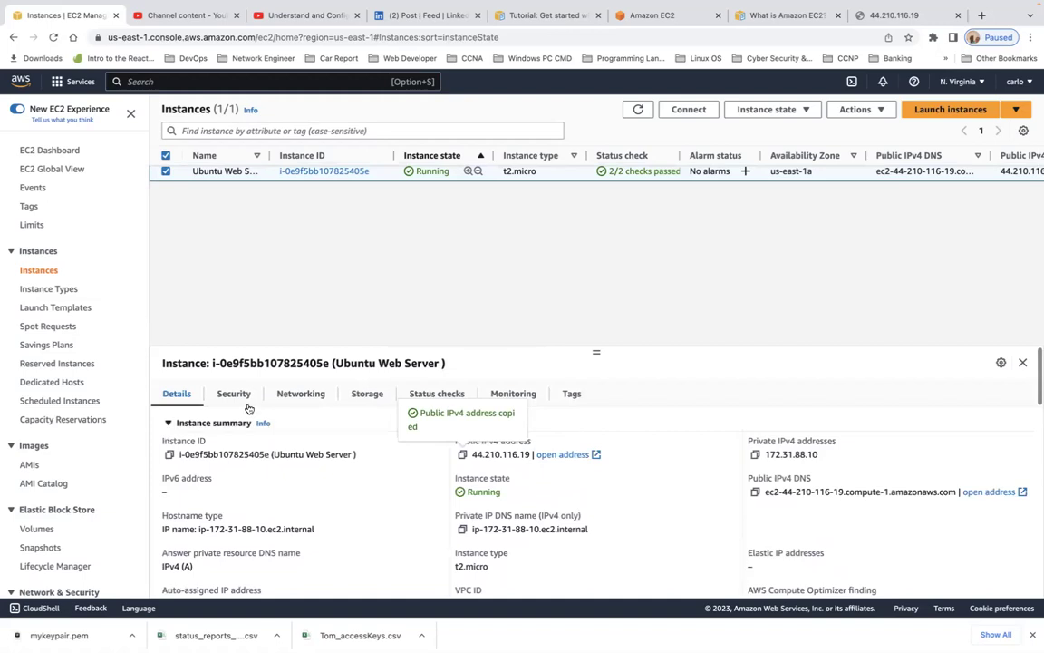
scroll(294, 459, down, 5)
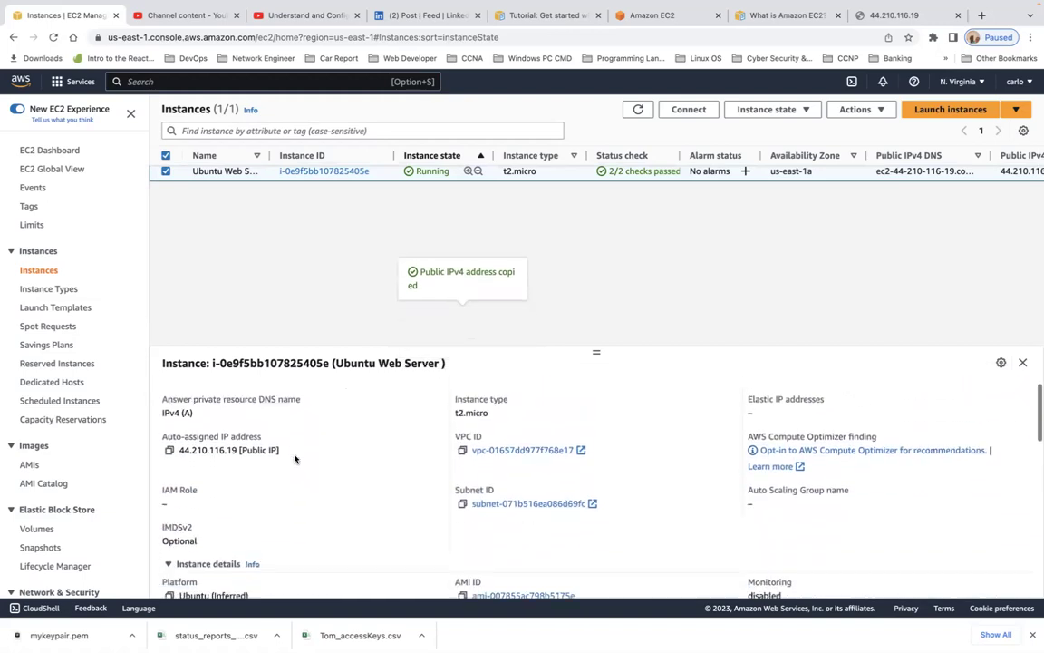
scroll(295, 460, down, 5)
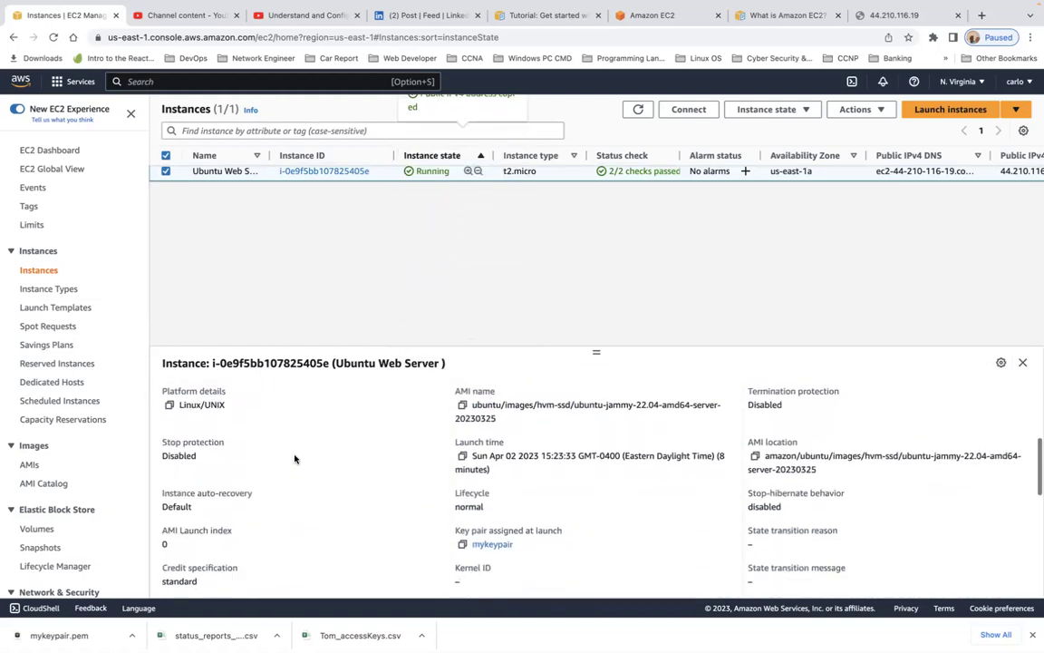
scroll(294, 459, down, 4)
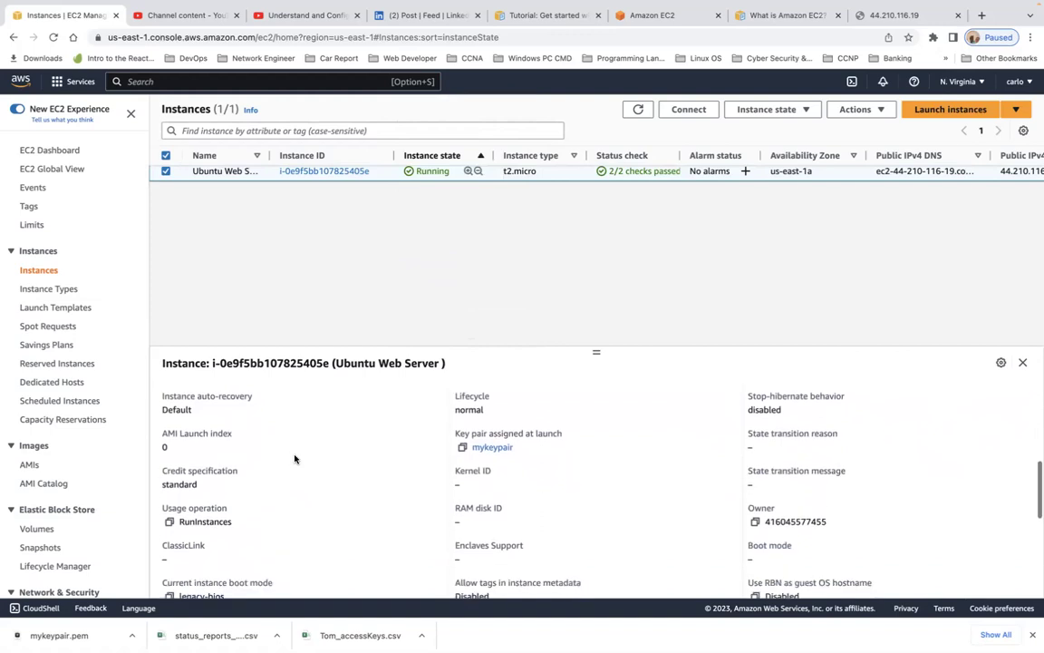
scroll(294, 459, down, 5)
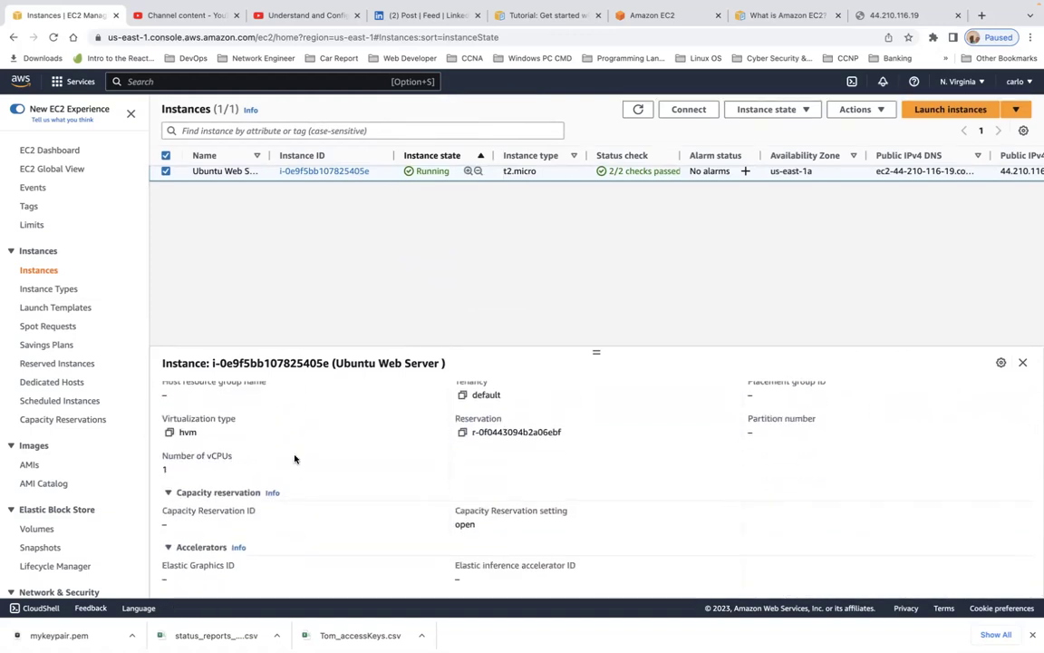
scroll(294, 459, up, 5)
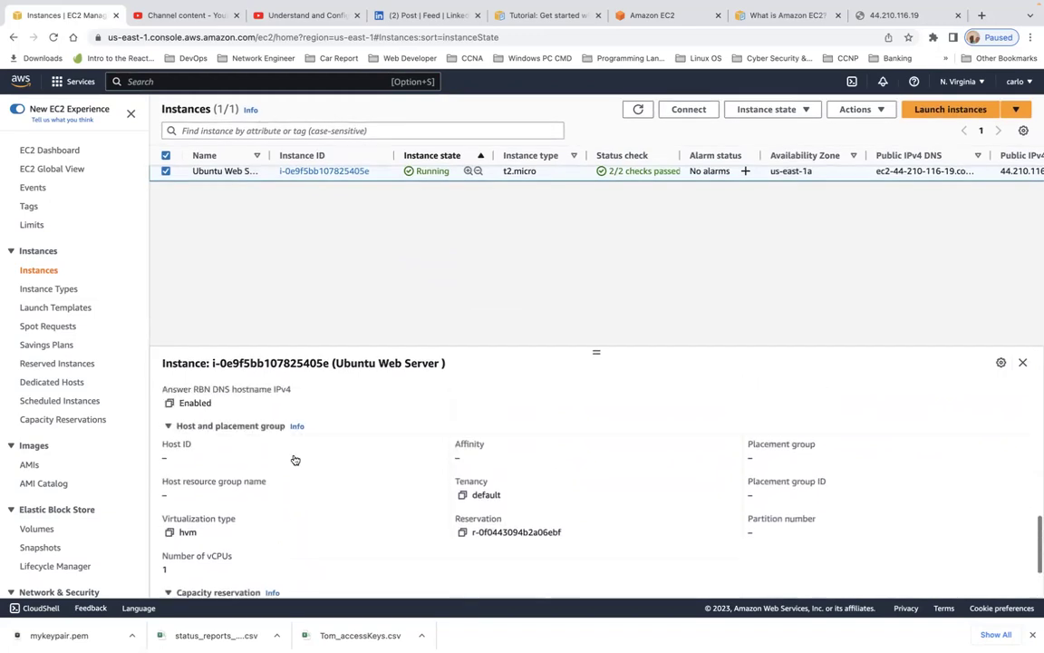
scroll(294, 459, up, 7)
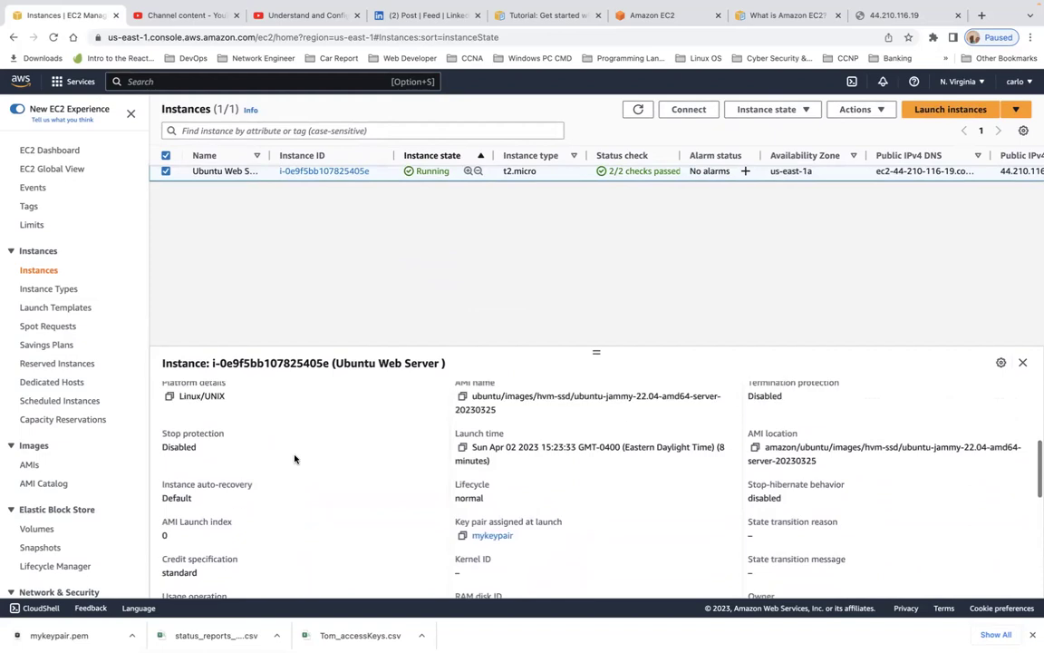
Look through the EC2 navigation categories, from Instances and Images to Network & Security, Load Balancing and Auto Scaling.
scroll(88, 444, down, 1)
scroll(88, 443, down, 6)
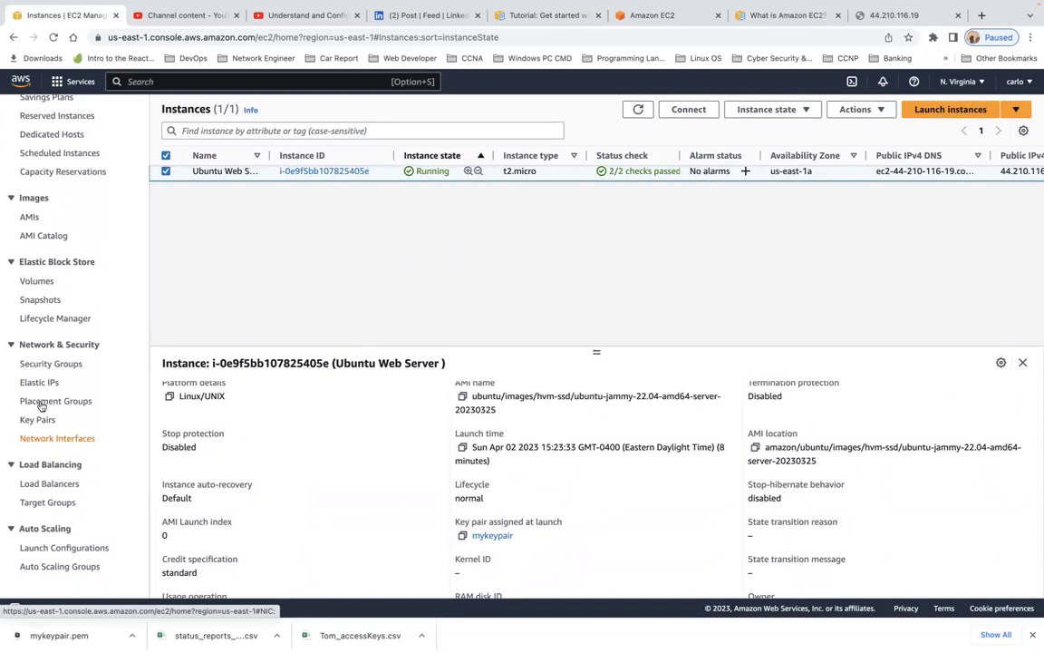
scroll(68, 370, up, 3)
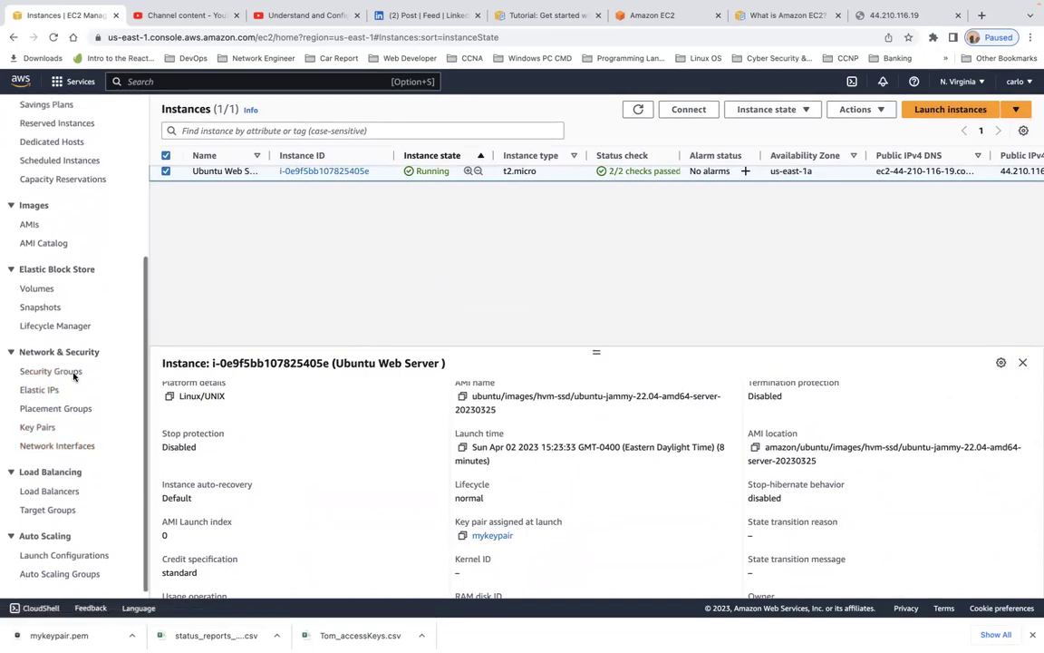
scroll(73, 376, up, 4)
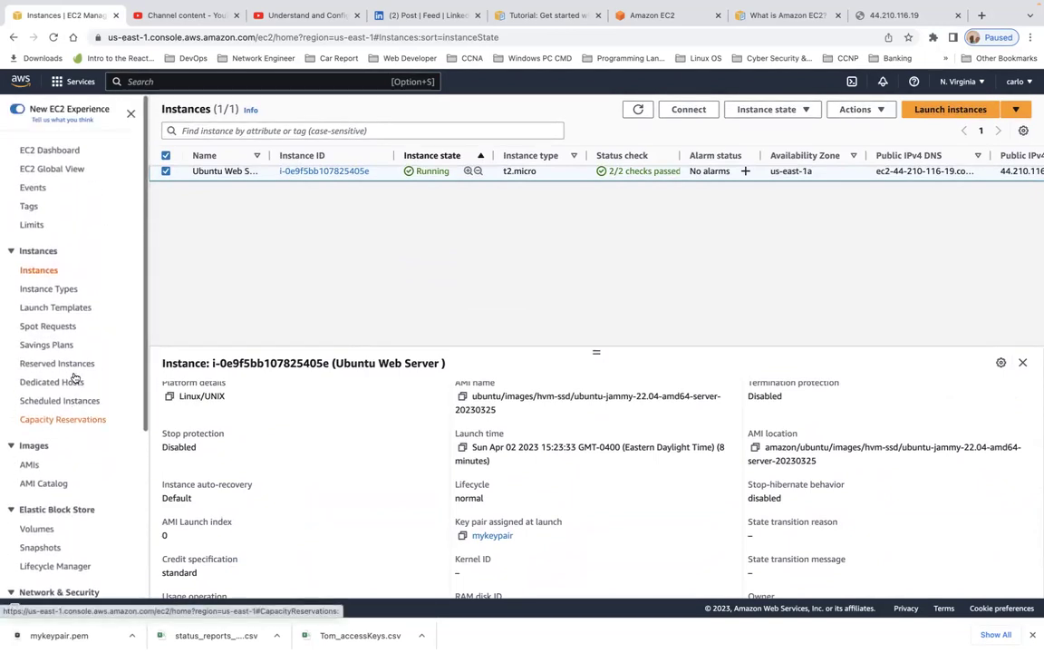
scroll(73, 376, down, 6)
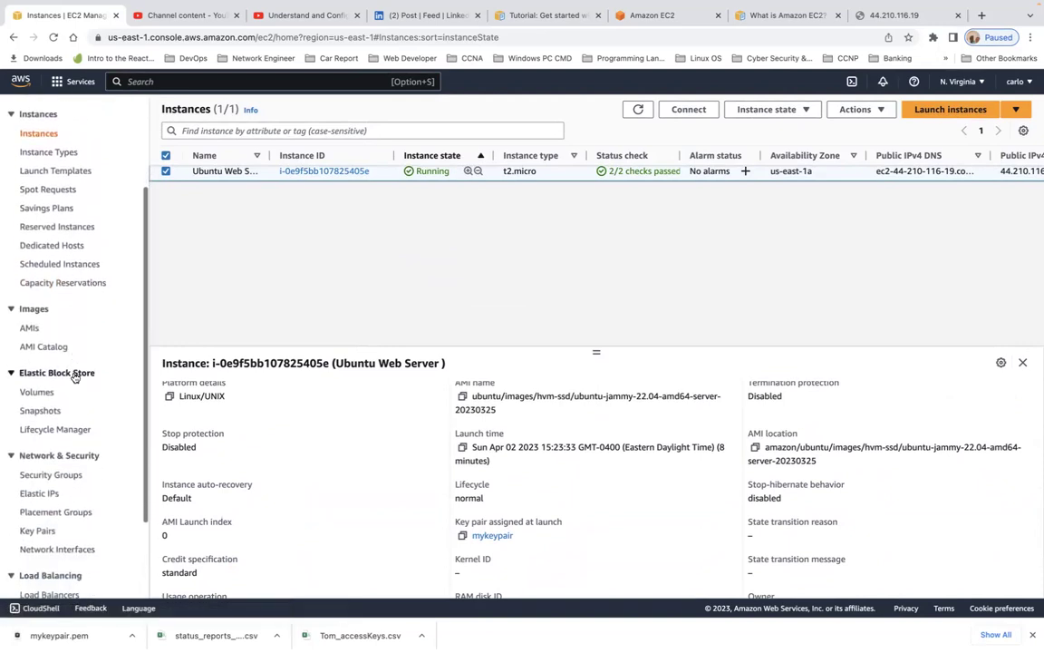
scroll(75, 377, down, 1)
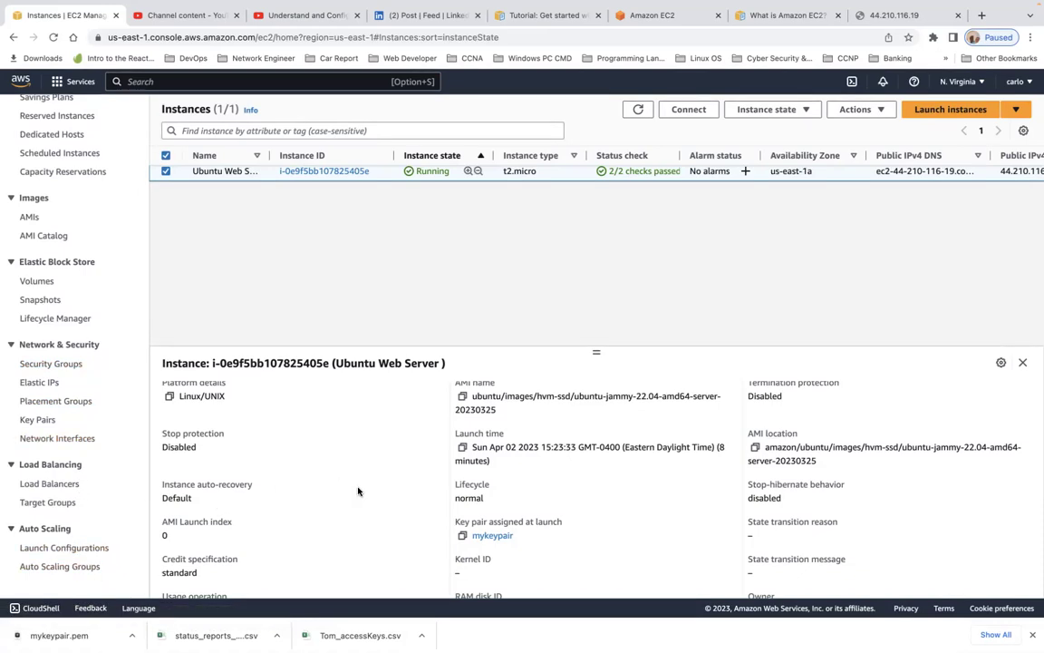
Examine the instance's summary, instance details, host and placement group, capacity reservation and accelerators sections again.
scroll(358, 491, down, 1)
scroll(358, 491, up, 5)
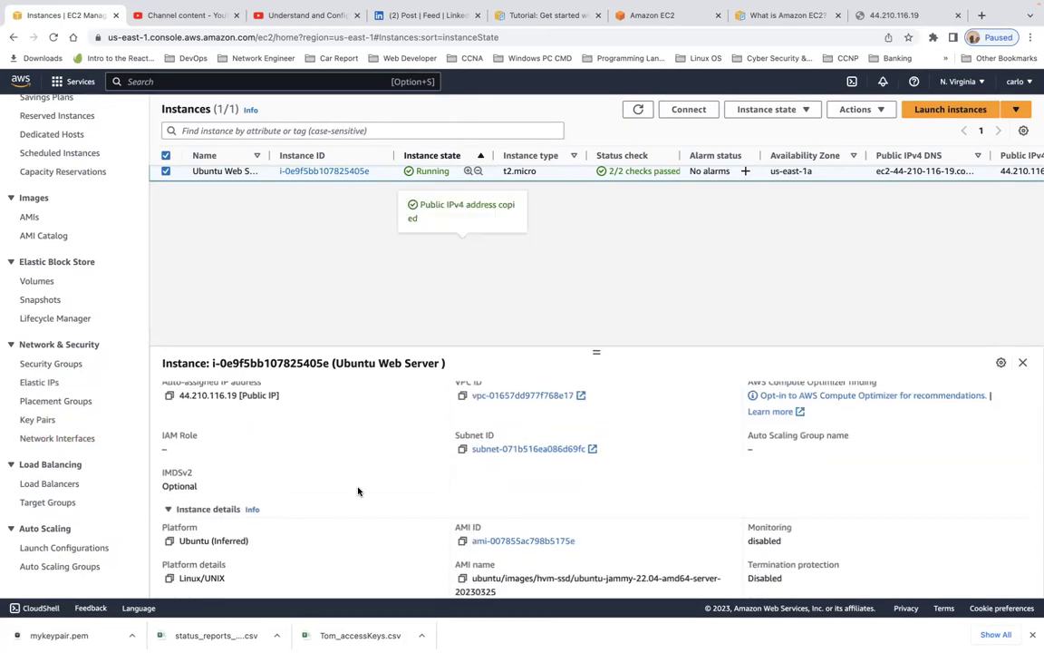
scroll(359, 492, up, 1)
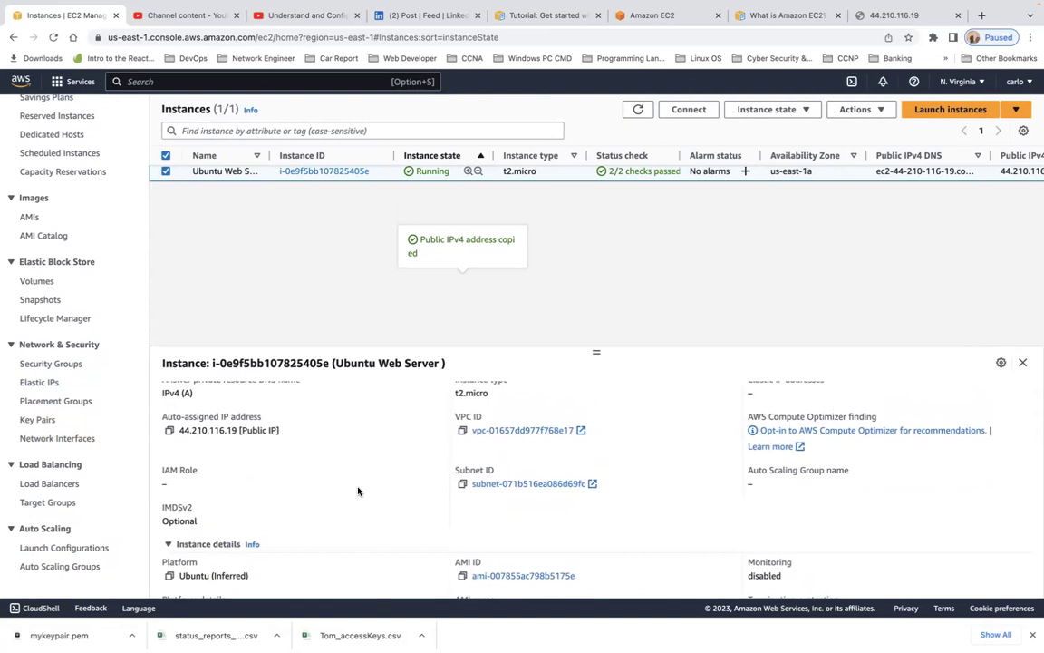
scroll(358, 492, up, 5)
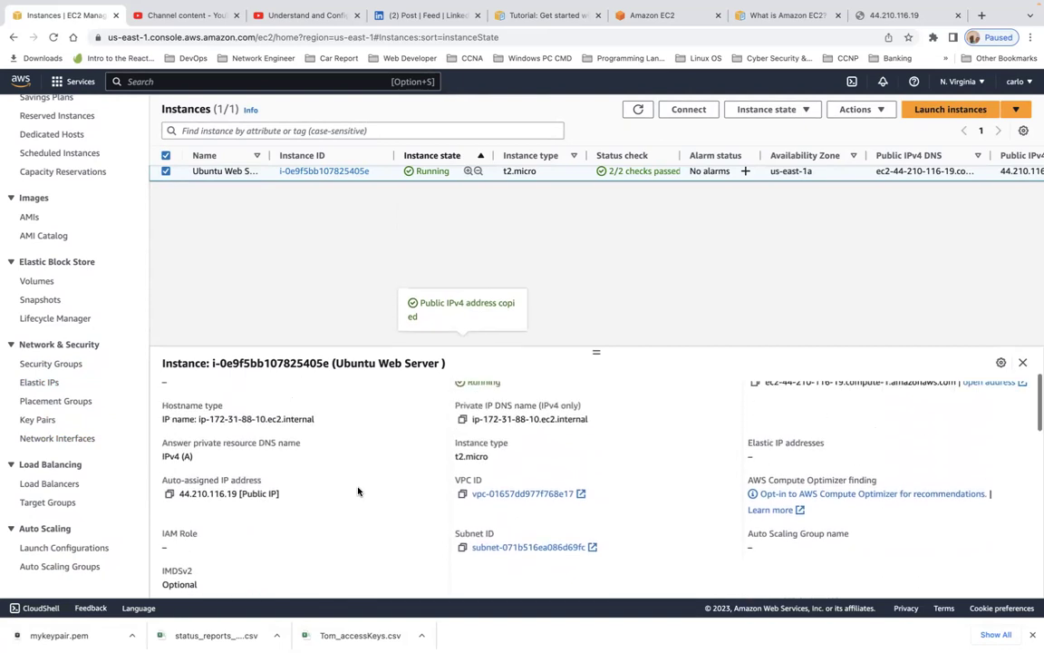
scroll(358, 492, down, 1)
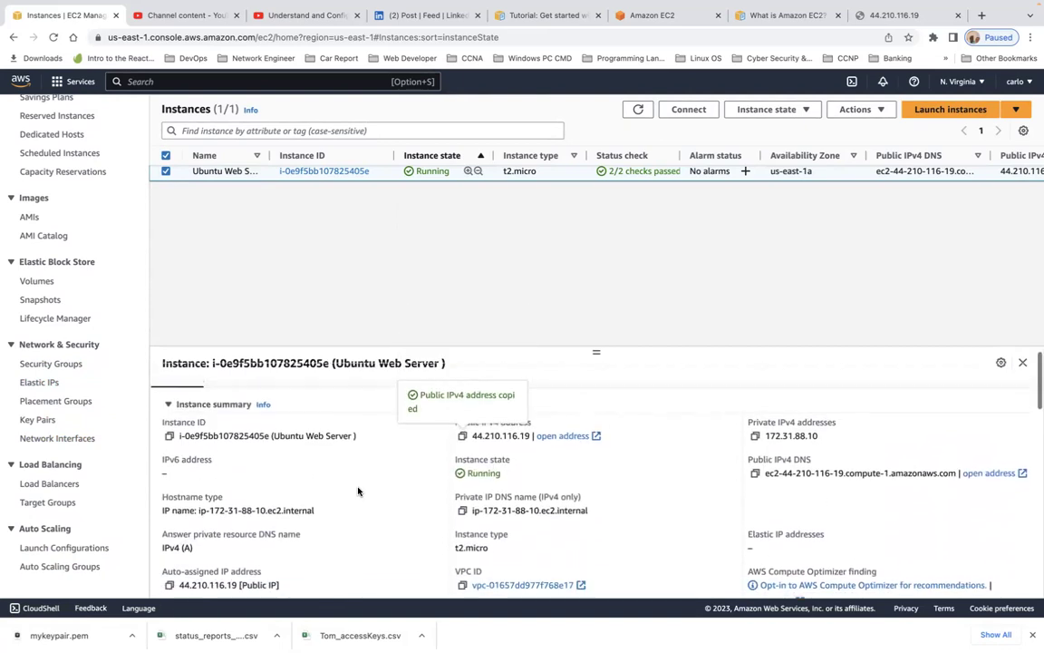
scroll(358, 492, down, 8)
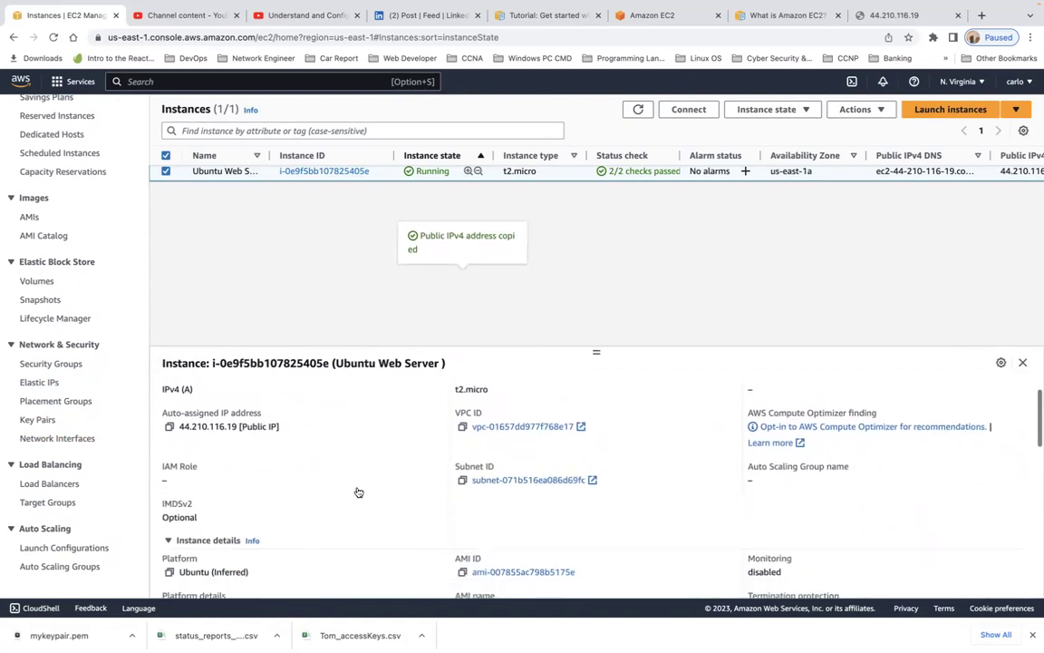
scroll(358, 491, down, 1)
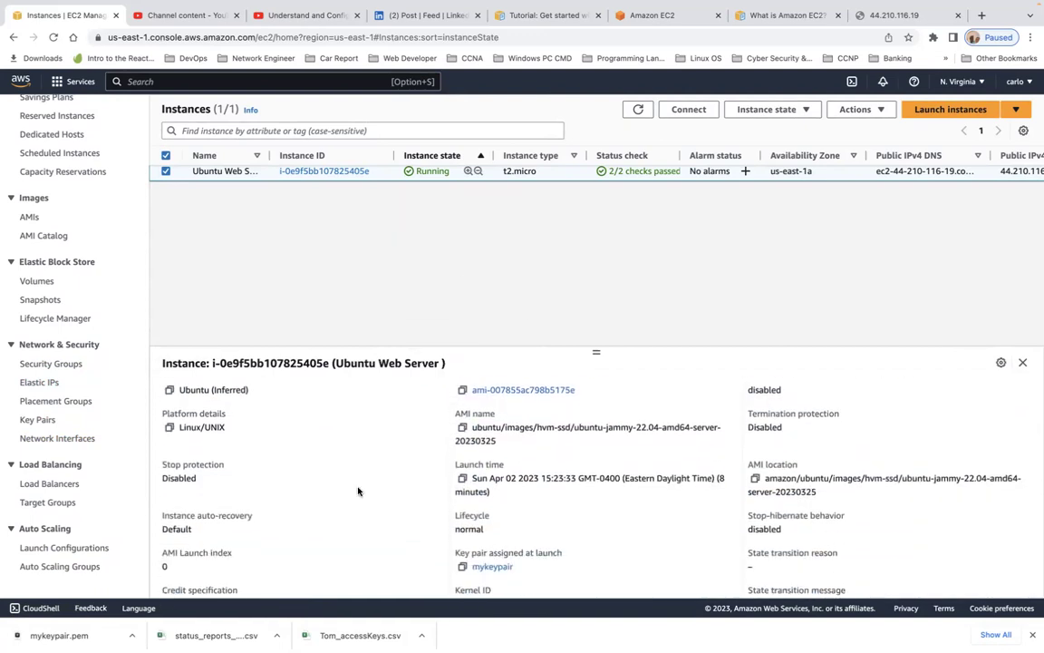
scroll(358, 492, down, 1)
scroll(358, 491, down, 3)
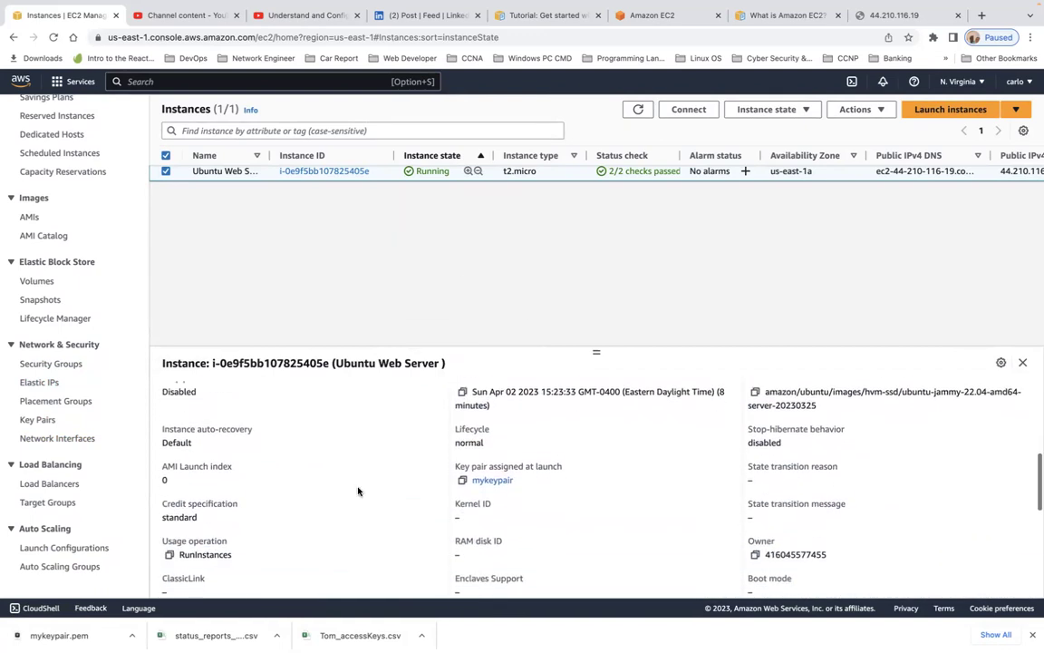
scroll(358, 491, down, 7)
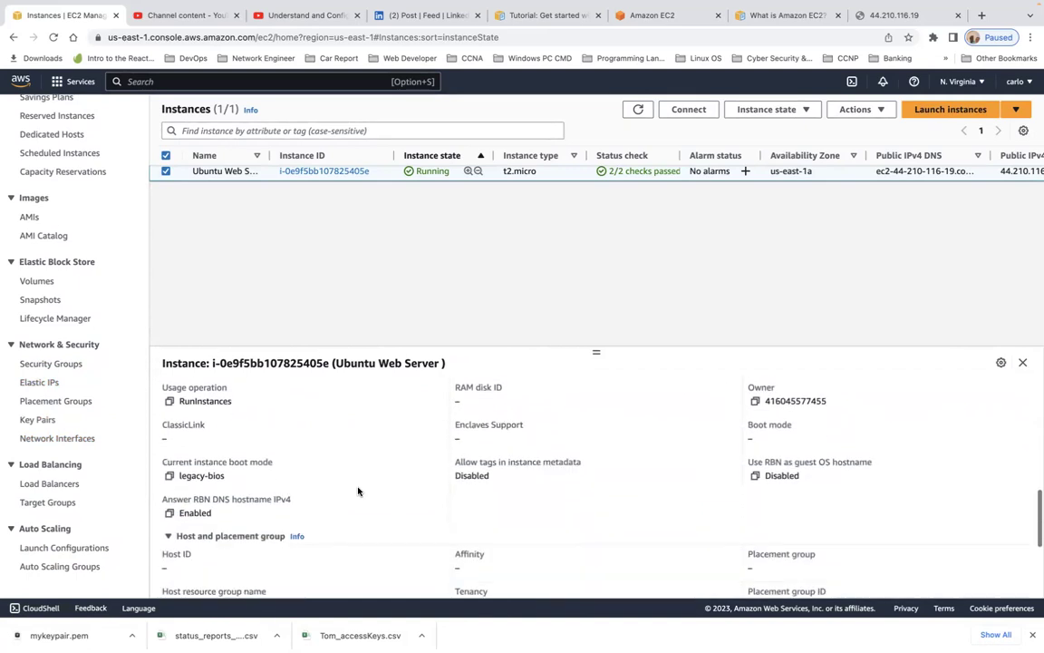
scroll(358, 491, down, 6)
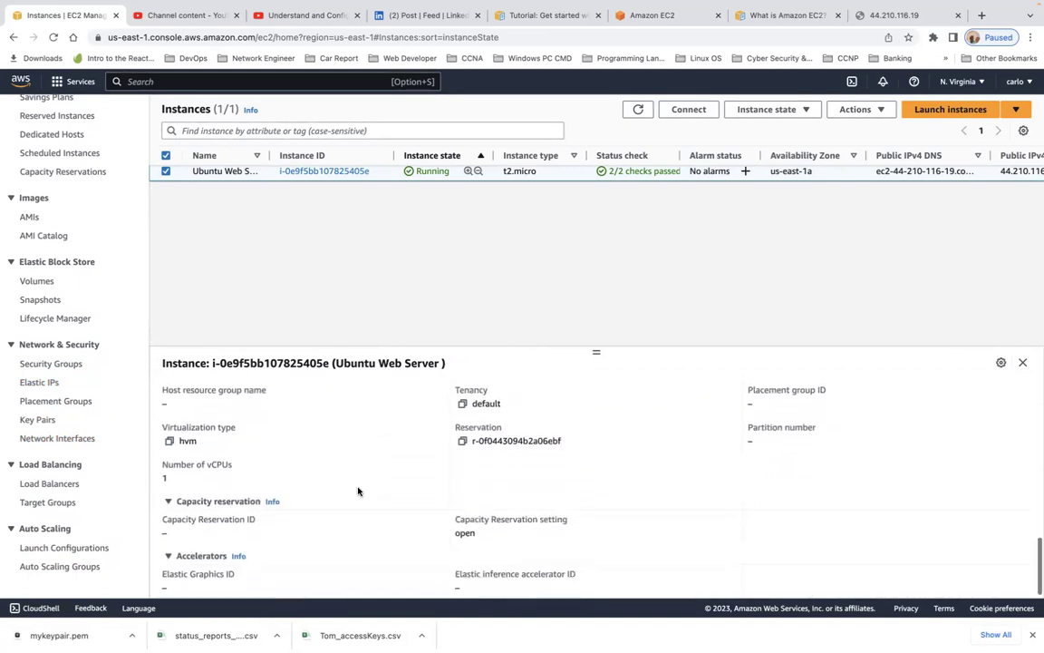
scroll(358, 491, up, 10)
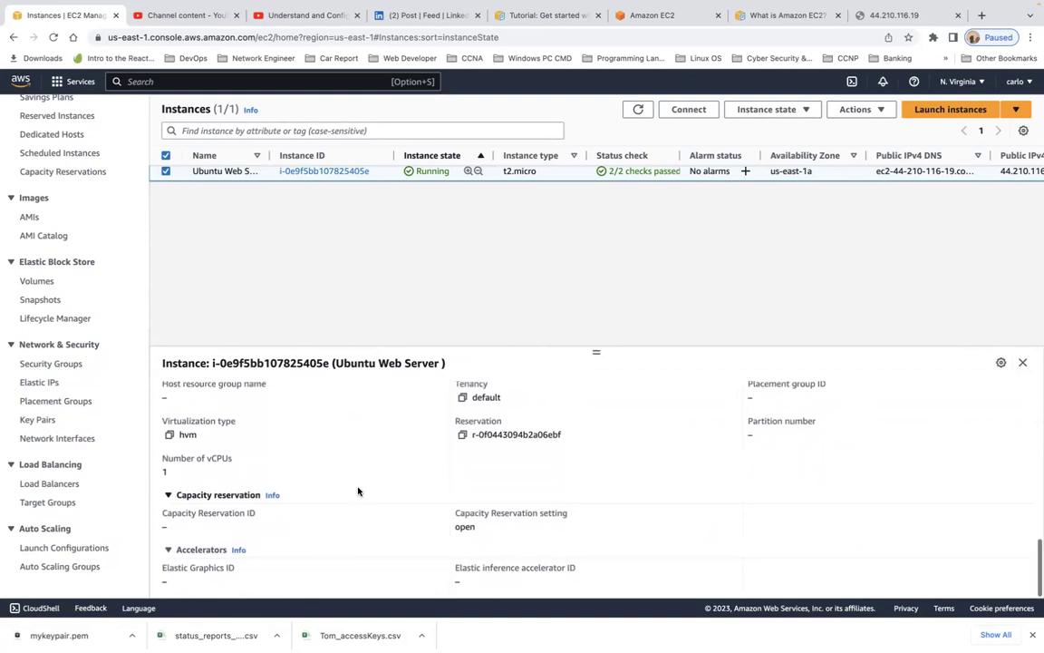
scroll(358, 491, up, 9)
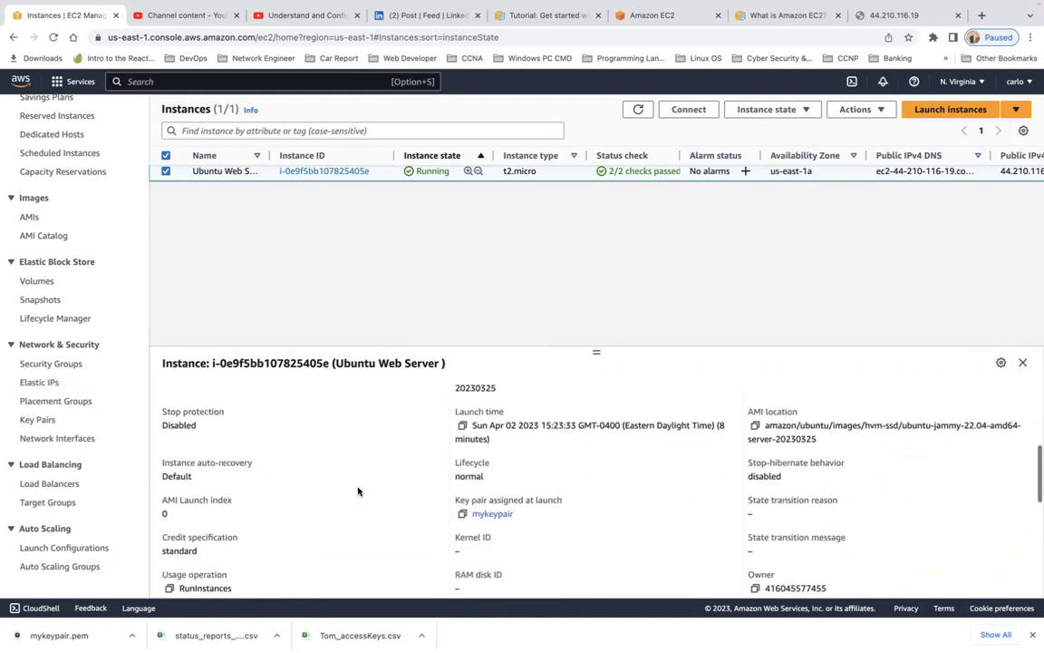
scroll(358, 492, up, 6)
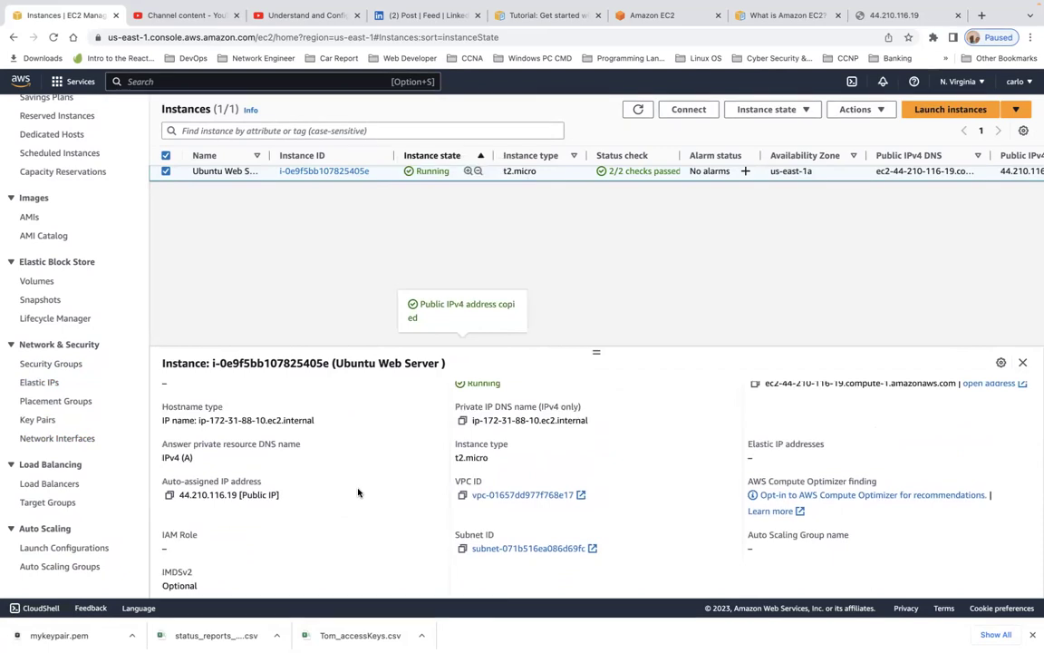
scroll(358, 491, up, 4)
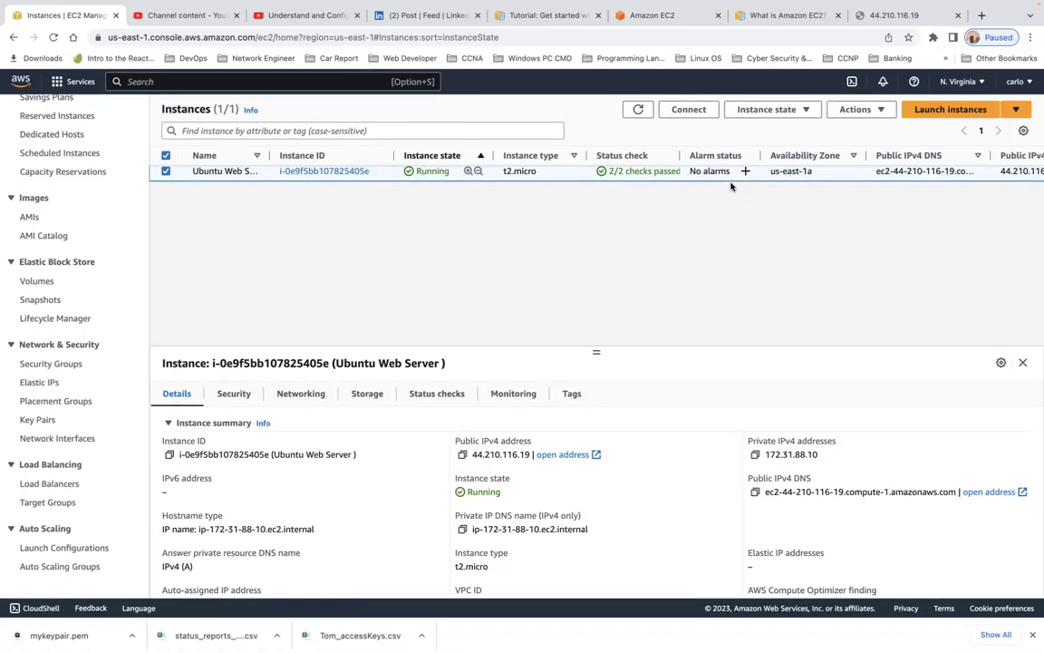
Highlight the instance's public IPv4 address in the instances list and sort the list by Monitoring.
scroll(713, 173, right, 4)
scroll(713, 174, right, 3)
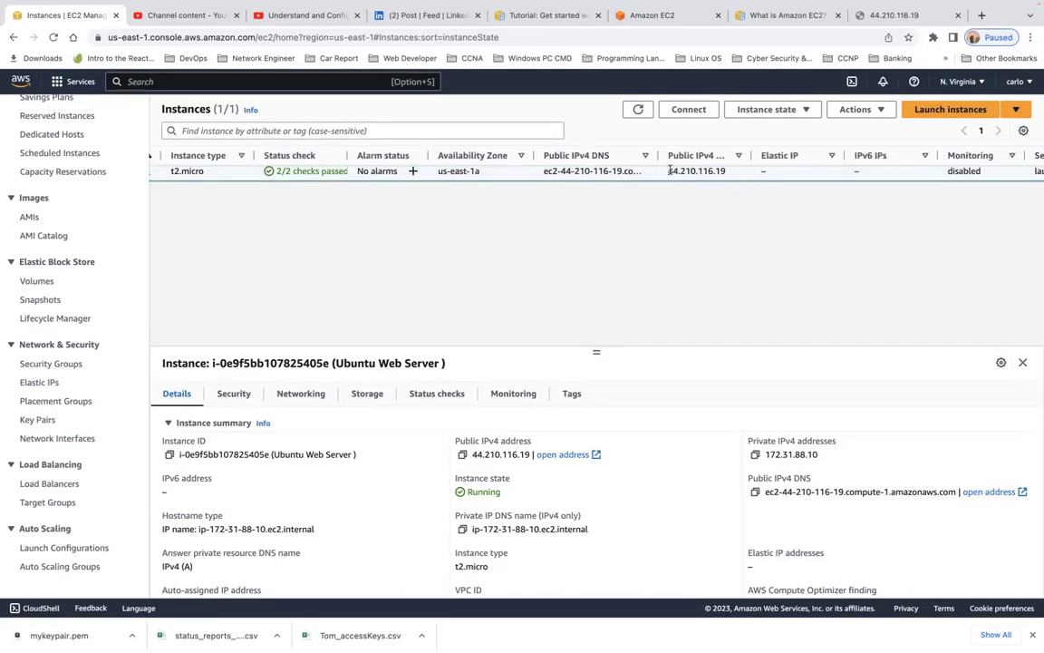
drag(667, 171, 735, 173)
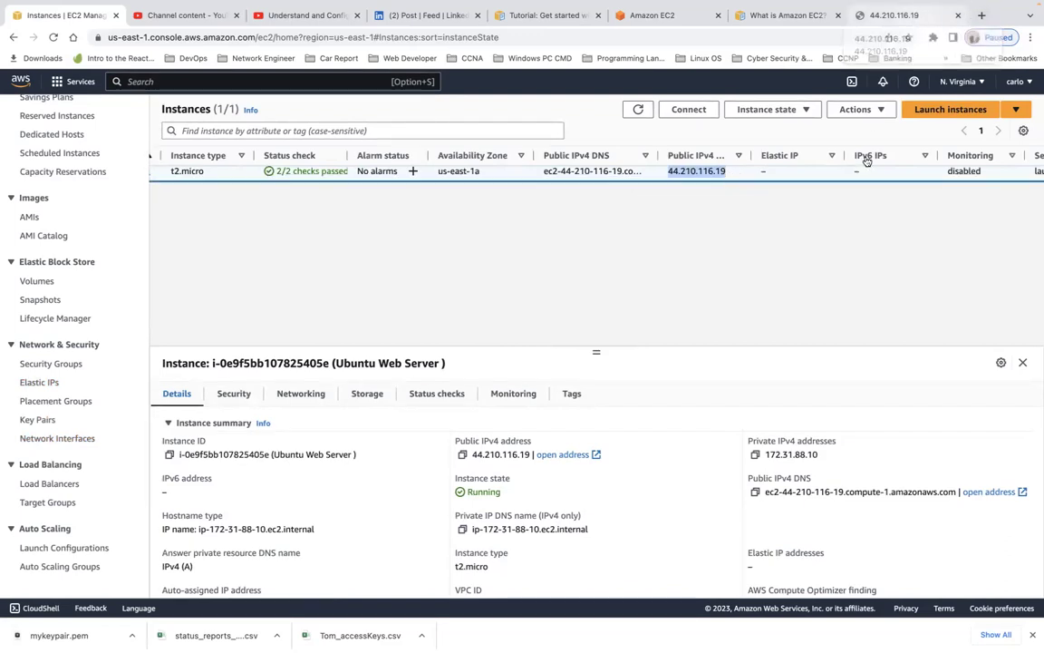
click(963, 169)
click(1015, 157)
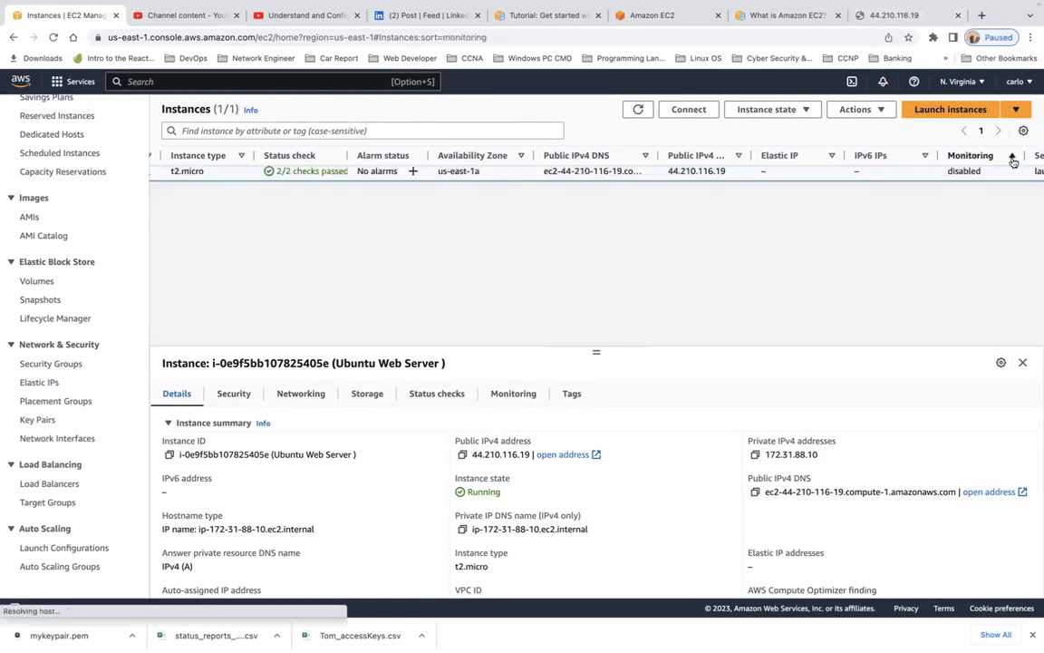
Reverse the Monitoring sort in the instances list and look through the remaining columns, including security group name, key name and launch time.
click(1013, 159)
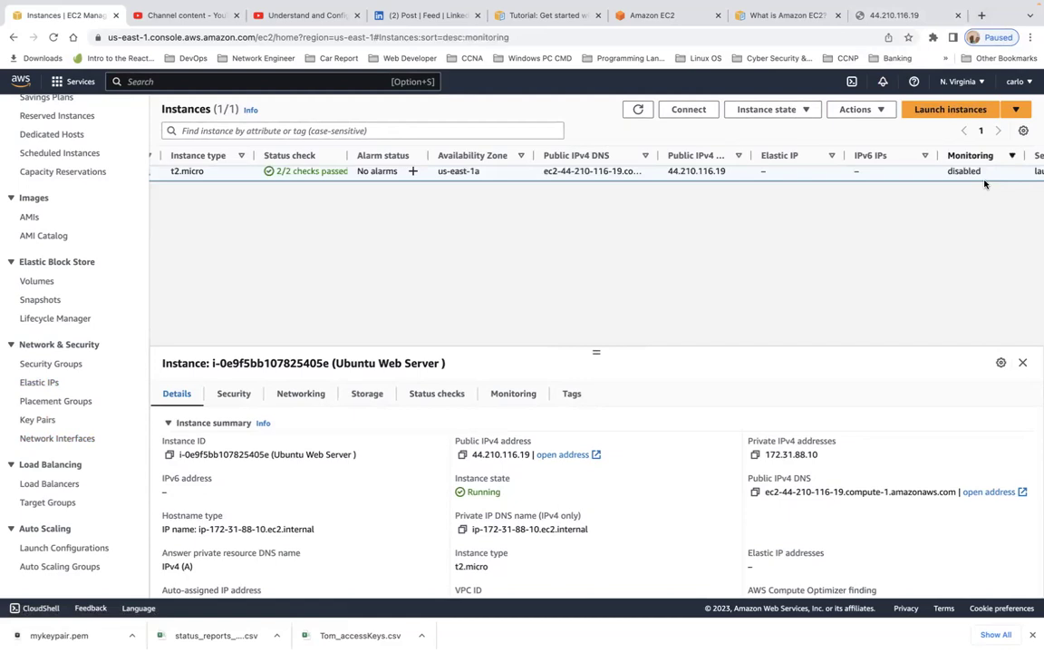
scroll(984, 181, right, 5)
scroll(985, 184, right, 3)
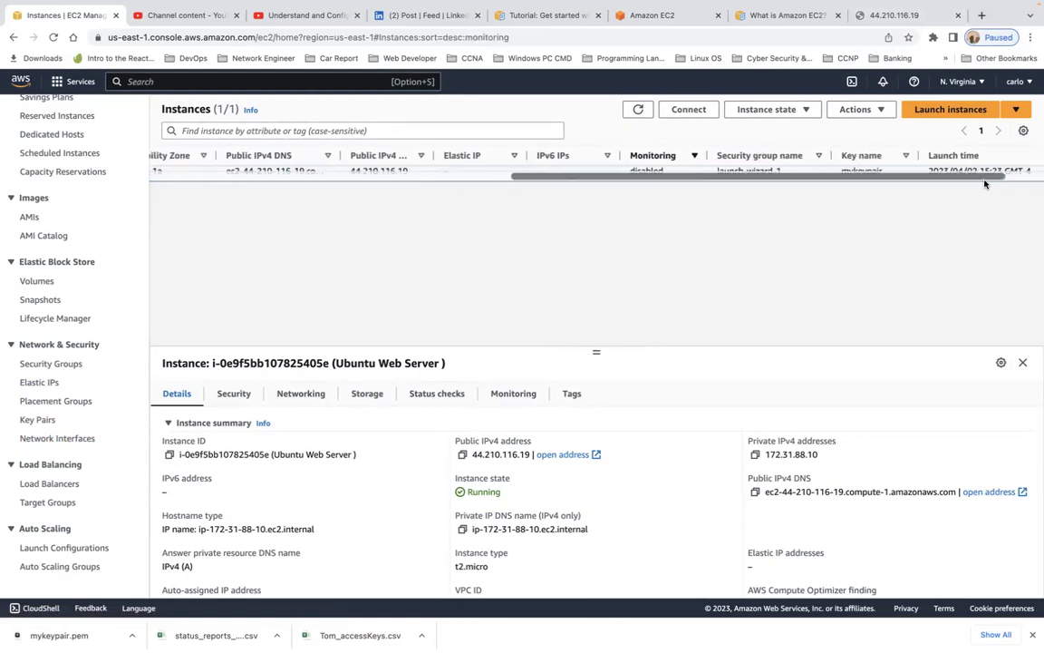
scroll(985, 184, right, 3)
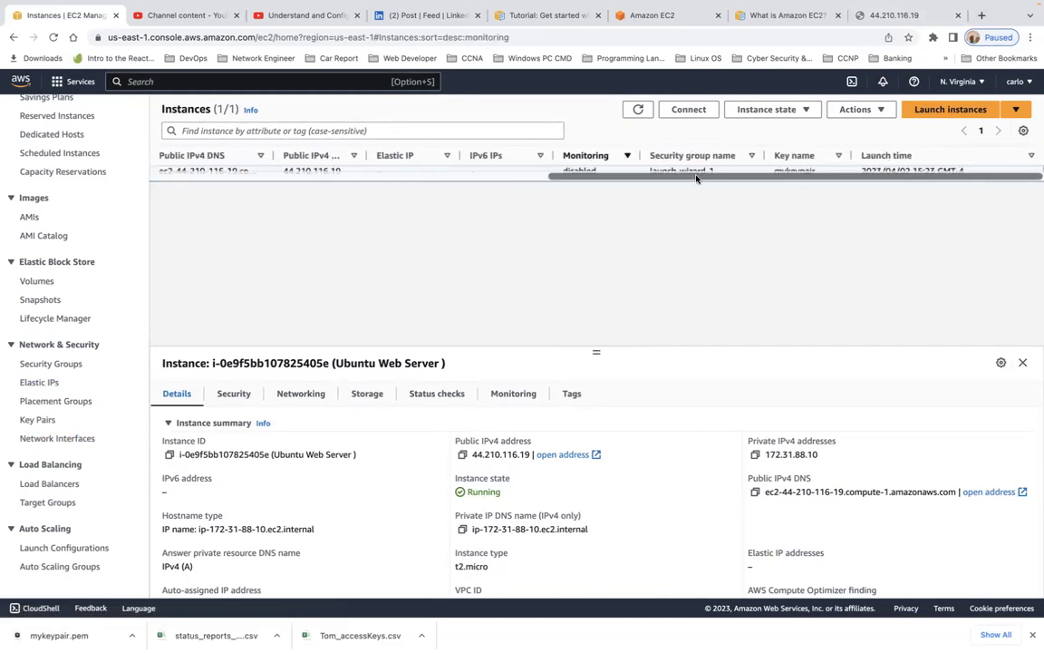
click(1024, 132)
click(954, 217)
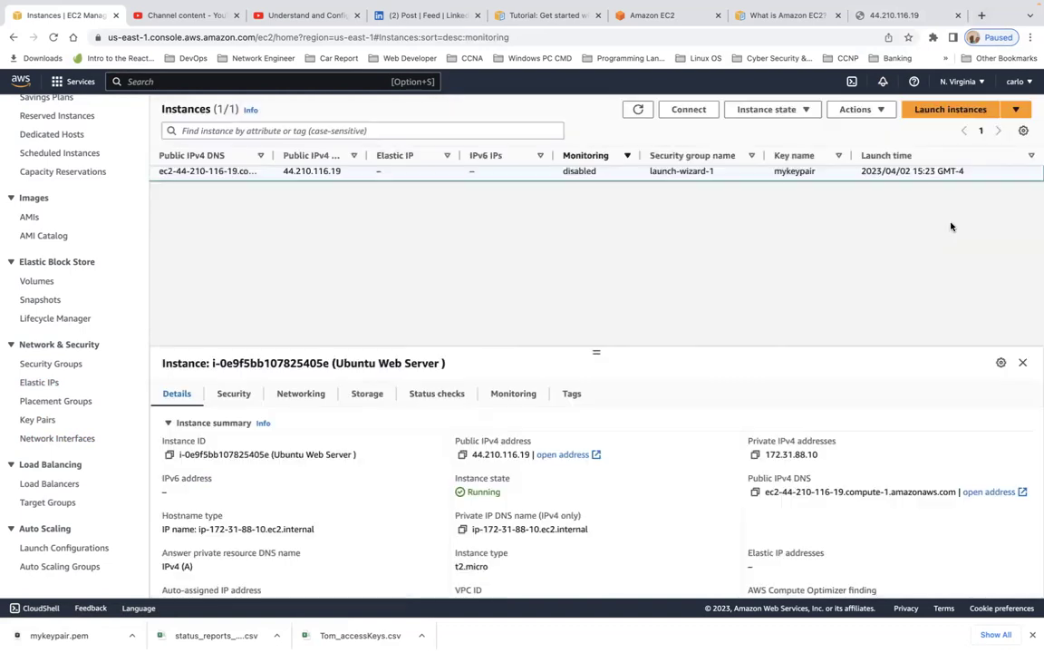
Start launching another instance and expand its advanced details as far as the user data field.
click(966, 112)
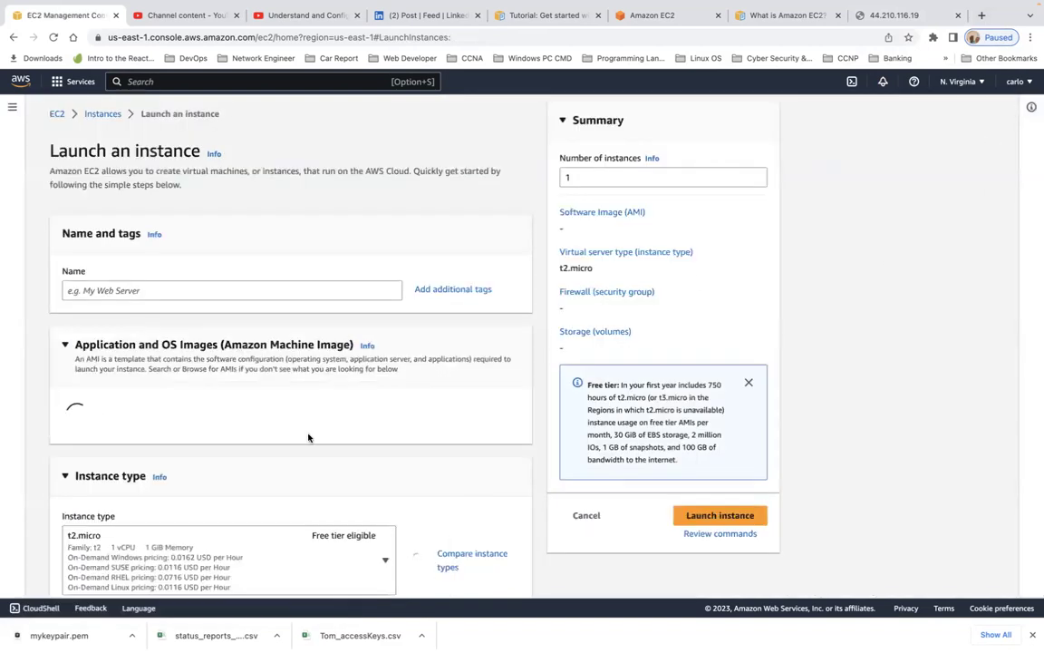
scroll(368, 420, down, 1)
scroll(368, 420, down, 6)
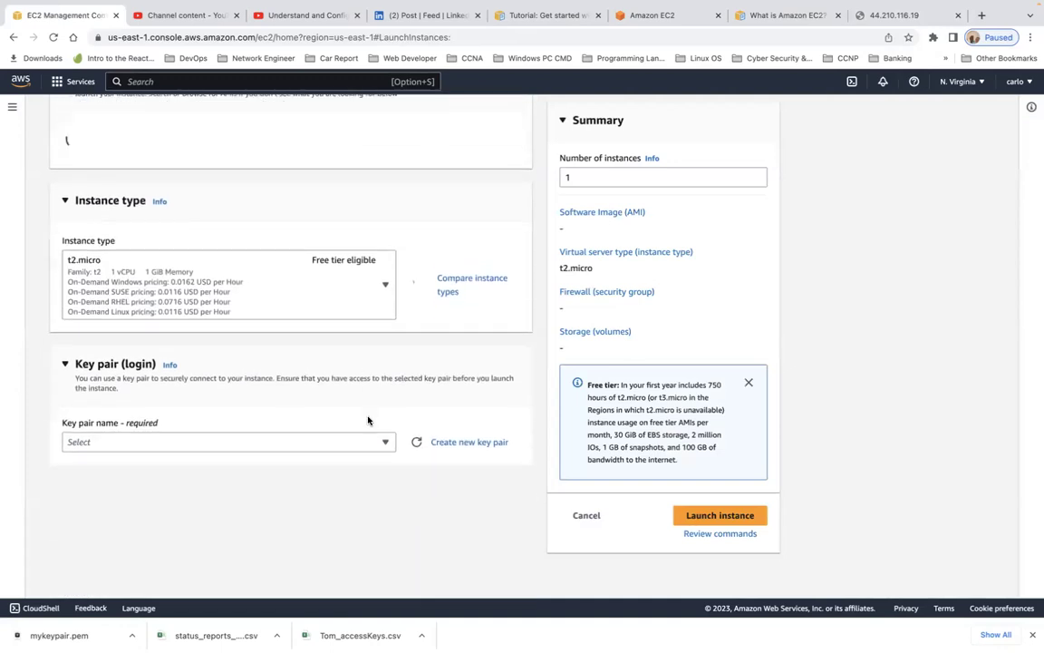
scroll(368, 420, down, 2)
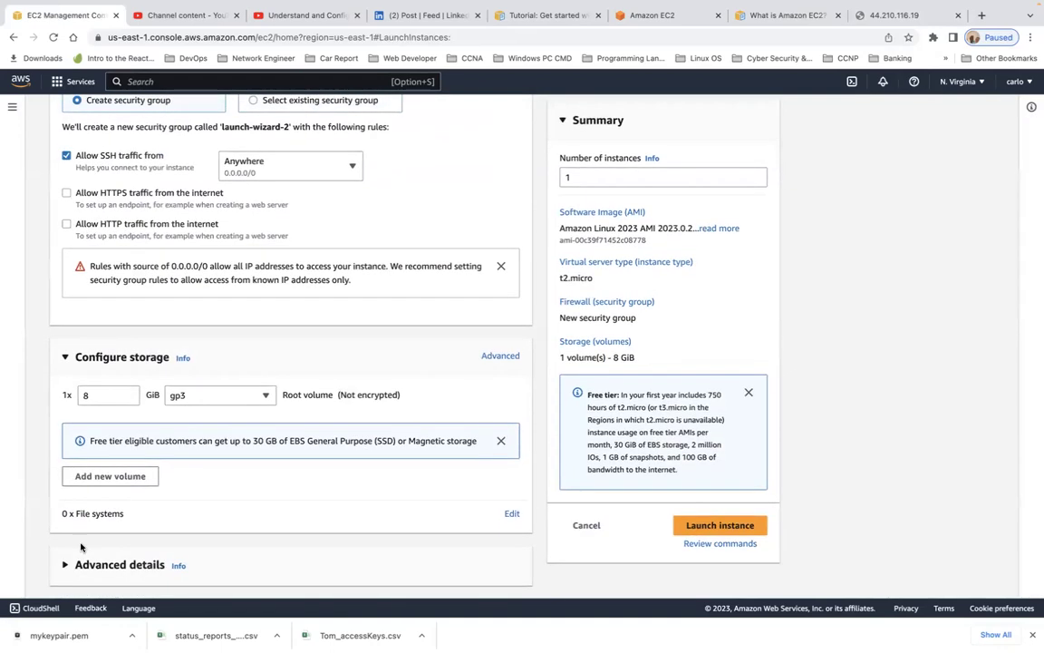
click(66, 568)
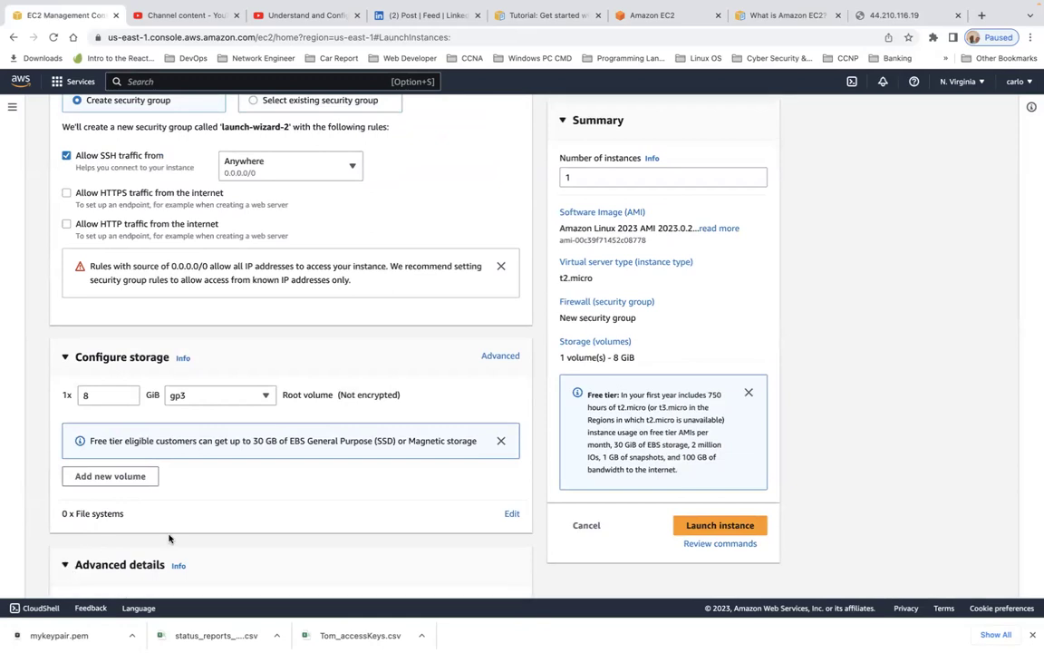
scroll(169, 537, down, 5)
scroll(169, 539, down, 5)
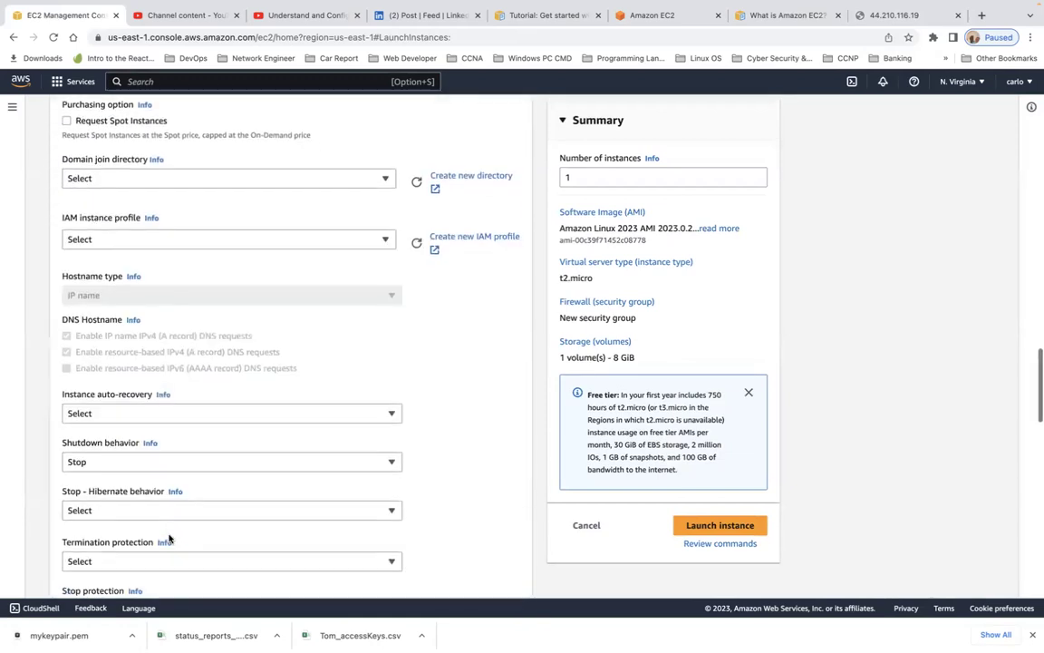
scroll(168, 538, down, 5)
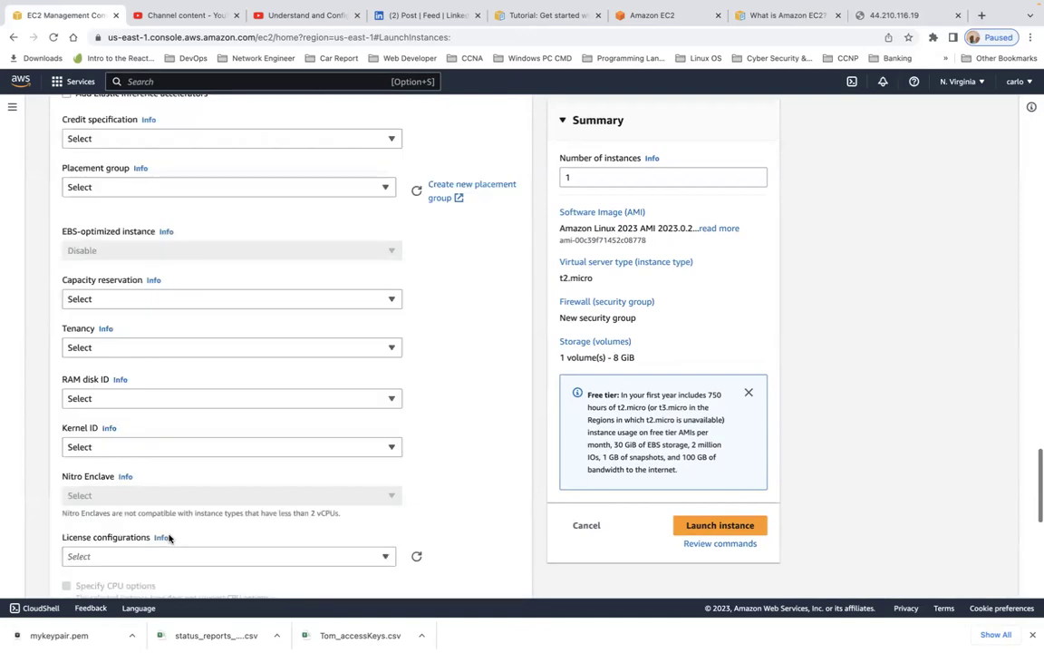
scroll(169, 538, down, 1)
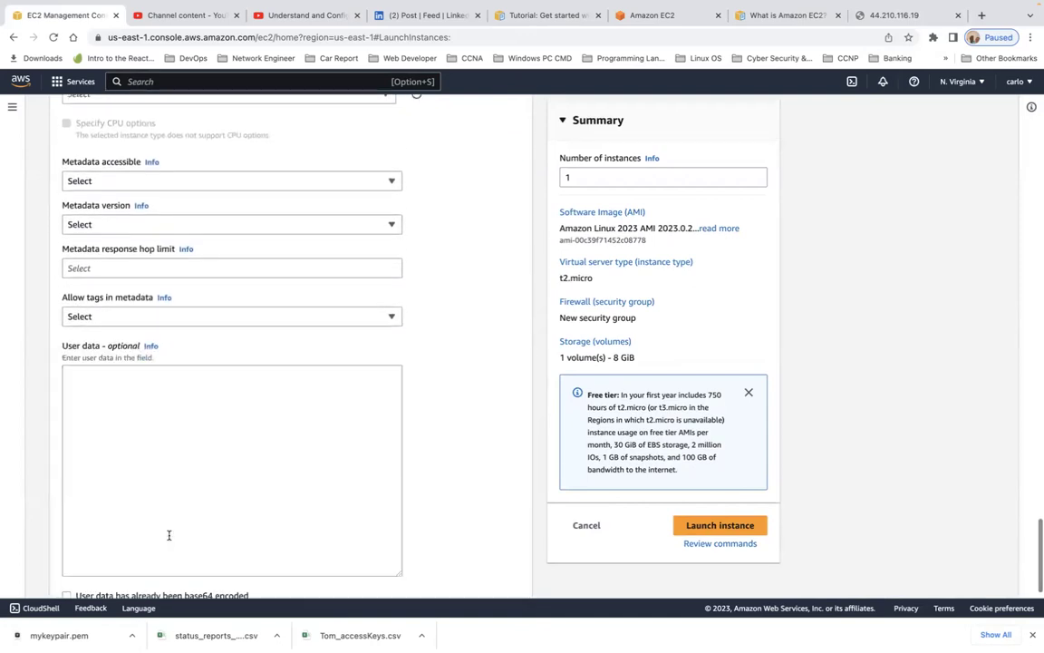
click(191, 491)
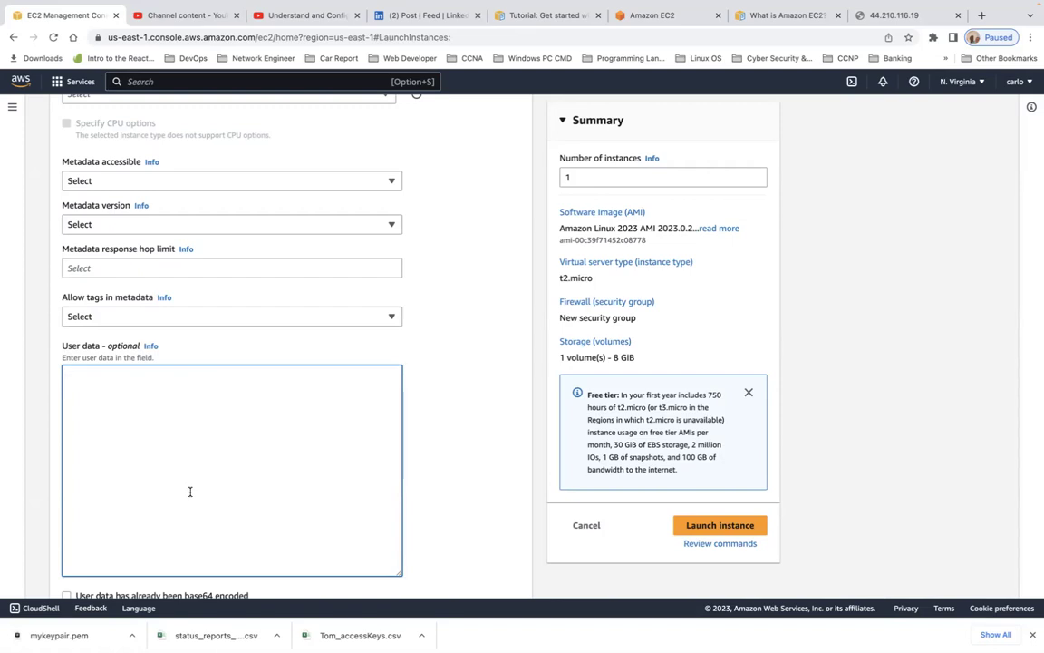
text(44.210.116.19)
key(super+Tab)
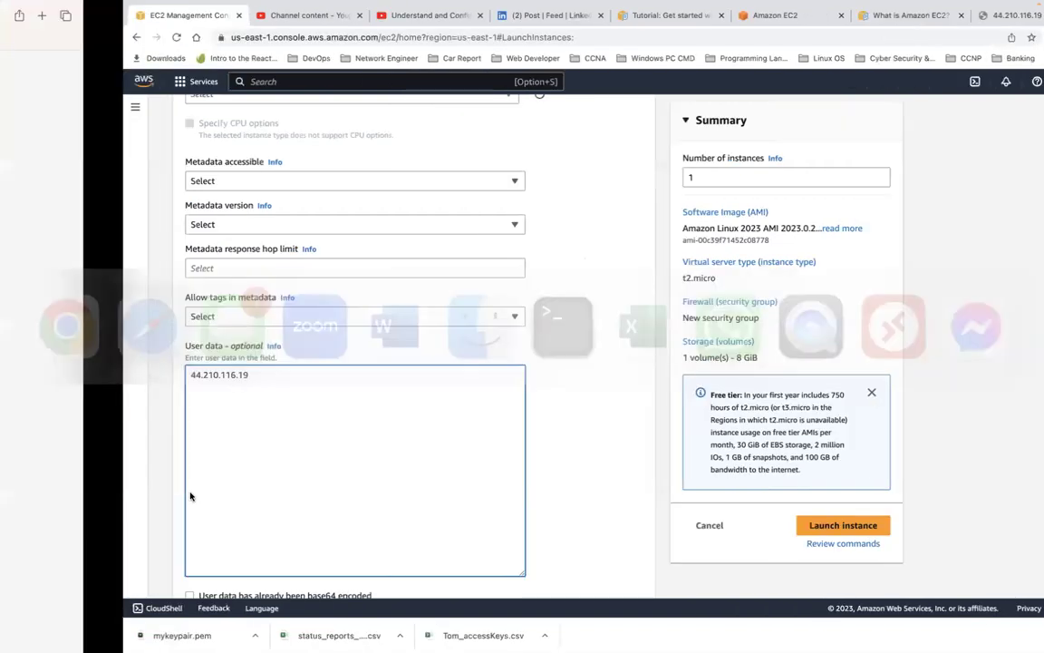
key(super+Tab)
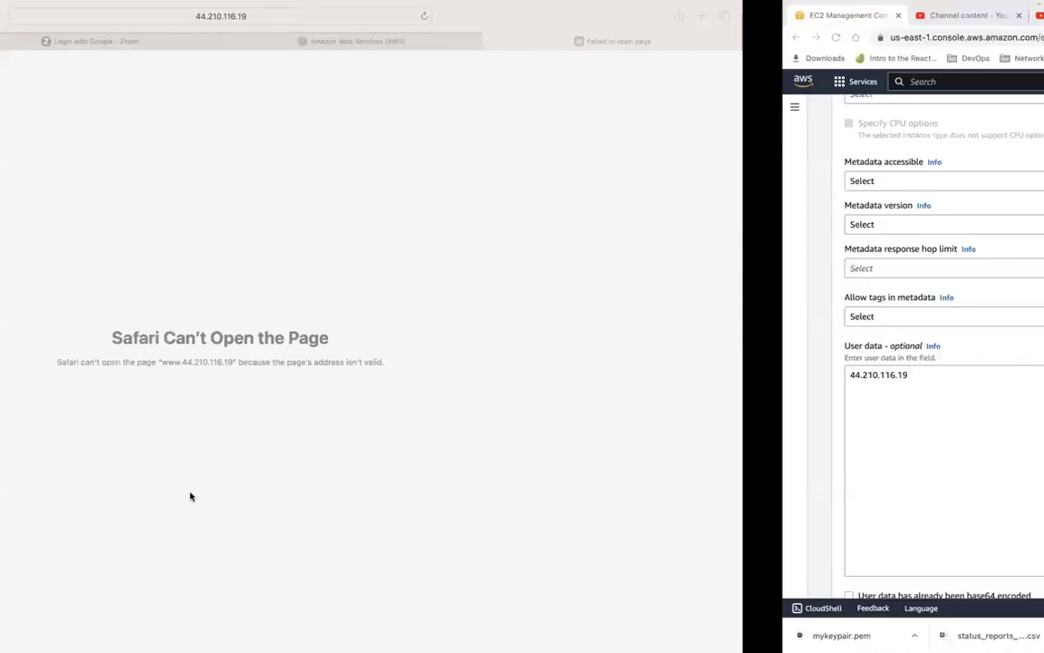
Switch to Messages, copy the httpd bash script from the unsent draft and return to the instance launch form.
key(ctrl+Up)
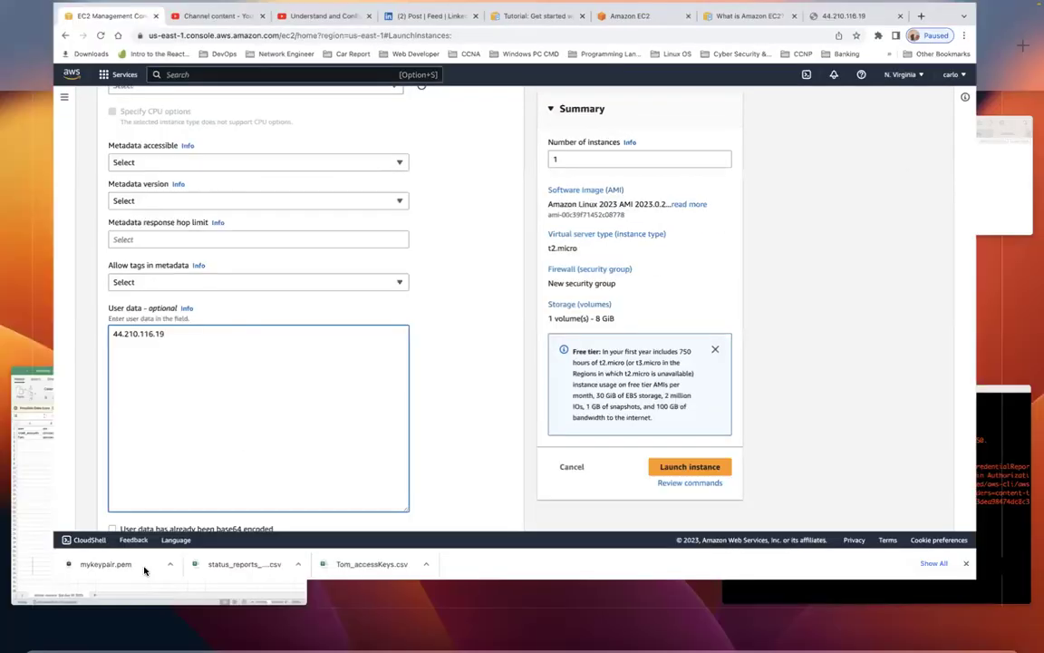
click(303, 630)
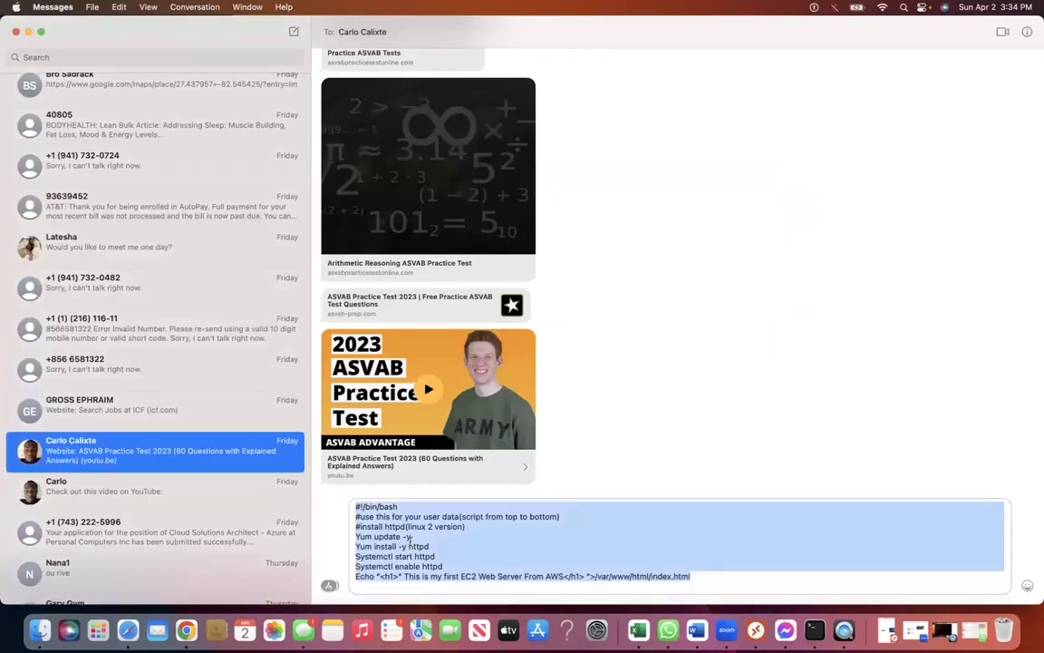
key(ctrl+Right)
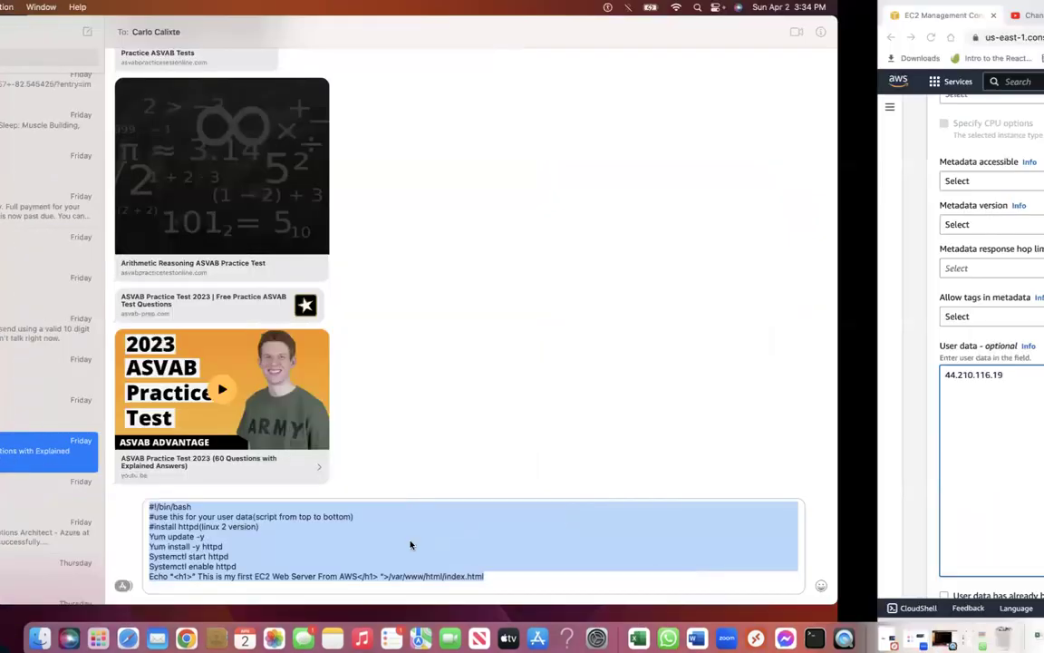
Replace the IP address in the user data with the copied #!/bin/bash script that installs, starts and enables httpd.
key(BackSpace)
key(BackSpace)
key(BackSpace)
key(BackSpace)
key(BackSpace)
key(BackSpace)
key(BackSpace)
key(BackSpace)
key(BackSpace)
key(BackSpace)
key(BackSpace)
key(BackSpace)
key(BackSpace)
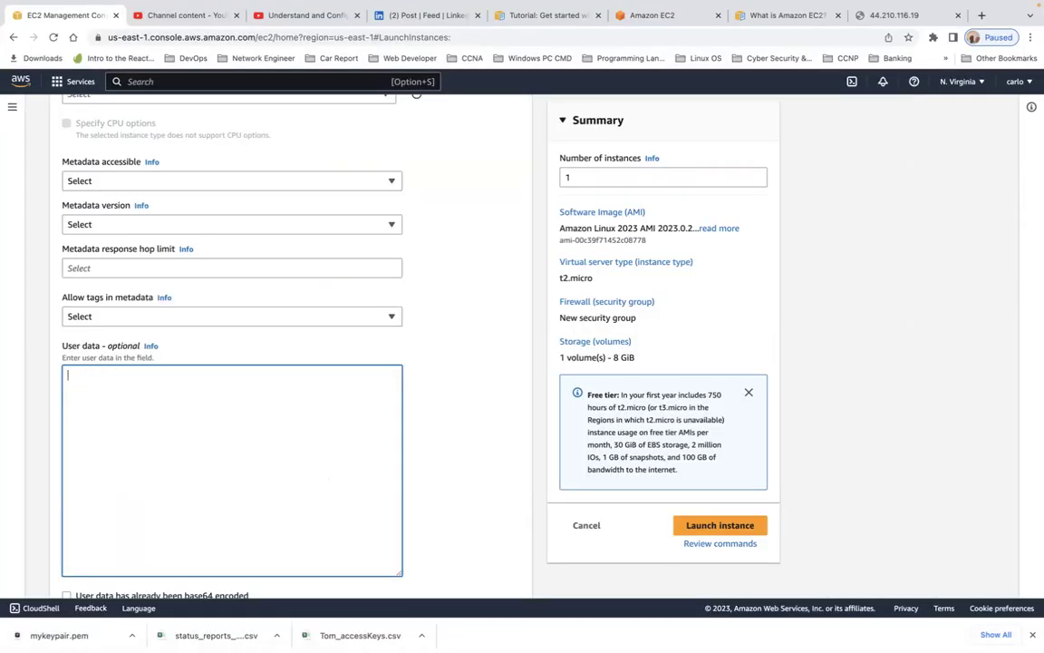
text(#!/bin/bash #use this for your user data(script from top to bottom) #install httpd(linux 2 version) Yum update -y Yum install -y httpd Systemctl start httpd Systemctl enable httpd Echo "<h1>" This is my first EC2 Web Server From AWS</h1> ">/var/www/html/index.html)
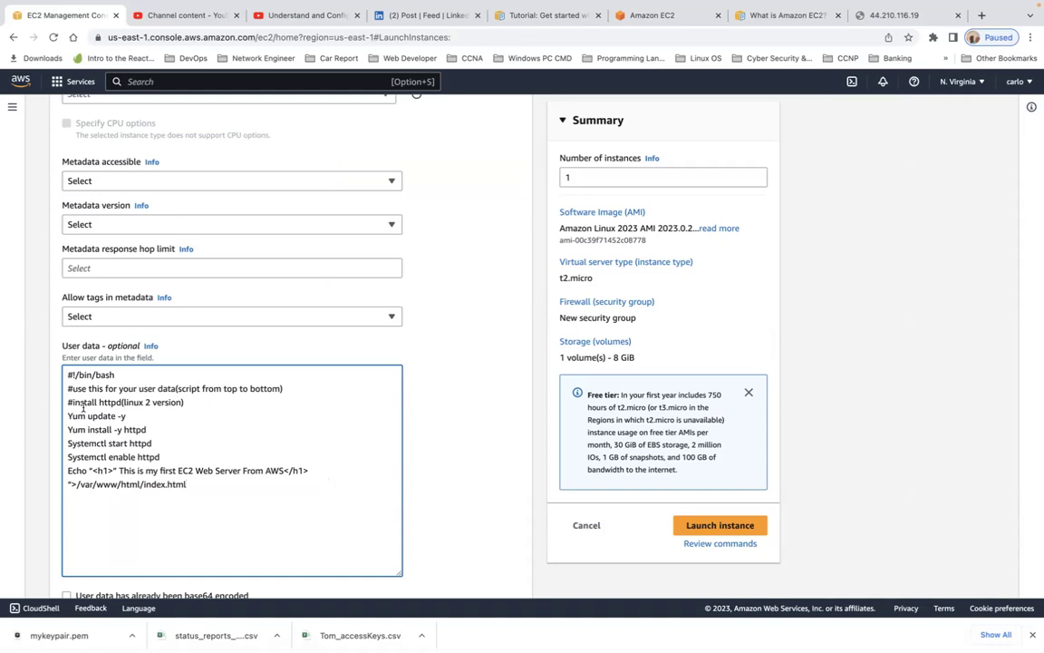
Correct the script's comments to "# Use this for your user data (script from top to bottom)" and "# install httpd (linux 2 version)".
click(78, 387)
key(BackSpace)
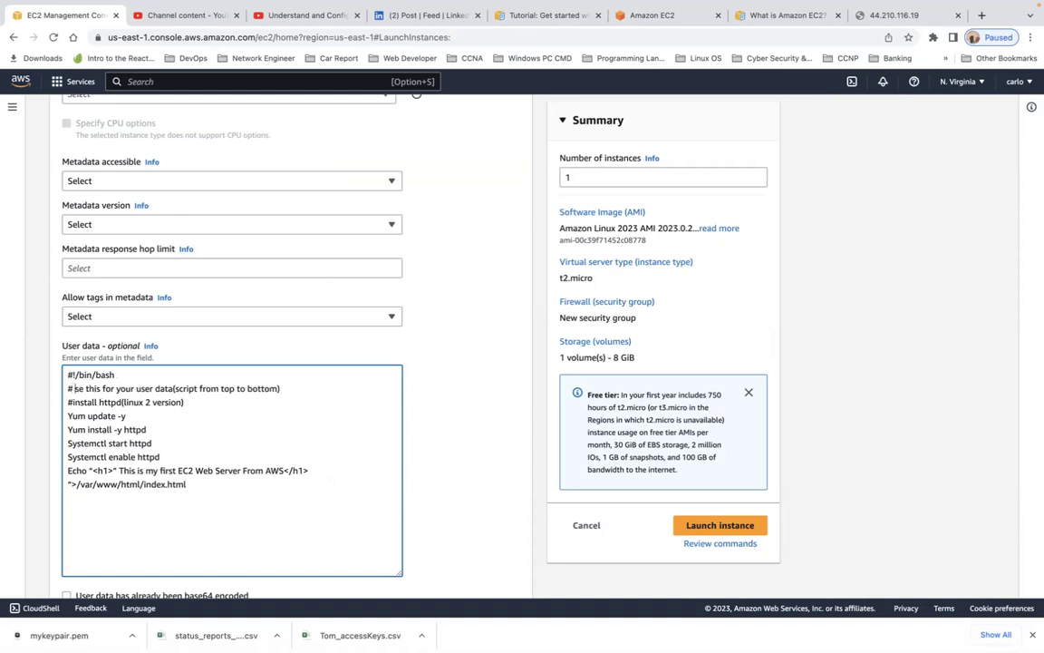
text(U)
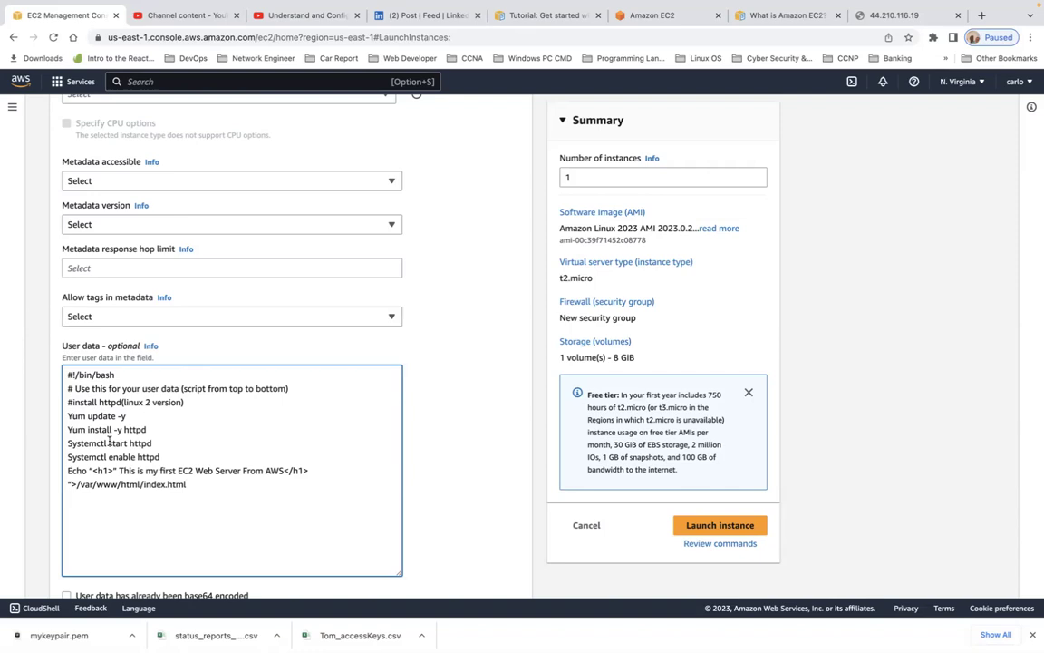
click(71, 402)
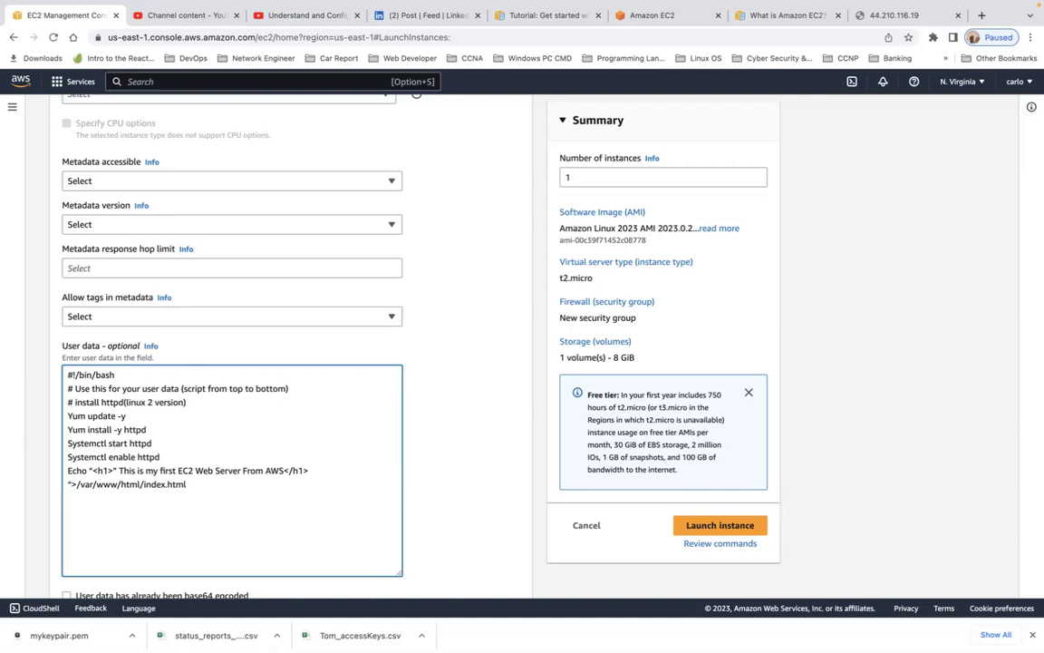
click(125, 402)
Change the first letters of the yum update, yum install and systemctl start commands to lowercase.
click(73, 416)
key(BackSpace)
text(y)
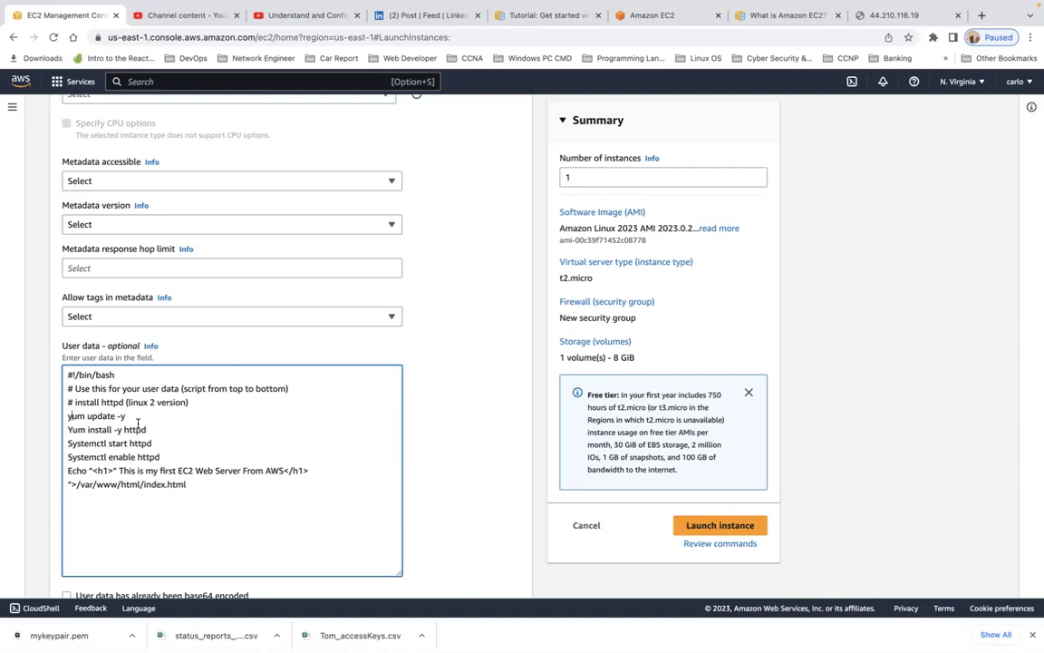
click(73, 429)
key(BackSpace)
text(y)
drag(69, 443, 74, 443)
text(s)
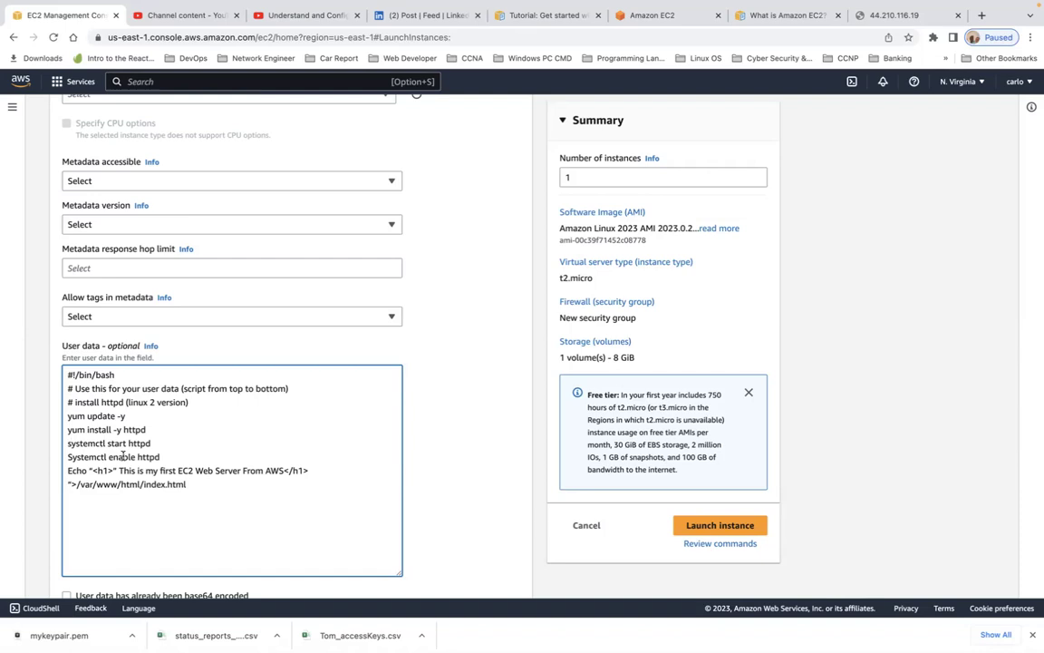
Change the first letters of the systemctl enable and echo commands to lowercase.
key(Up)
key(Up)
key(Down)
key(Down)
key(Down)
key(Delete)
text(s)
click(68, 470)
key(Delete)
text(e)
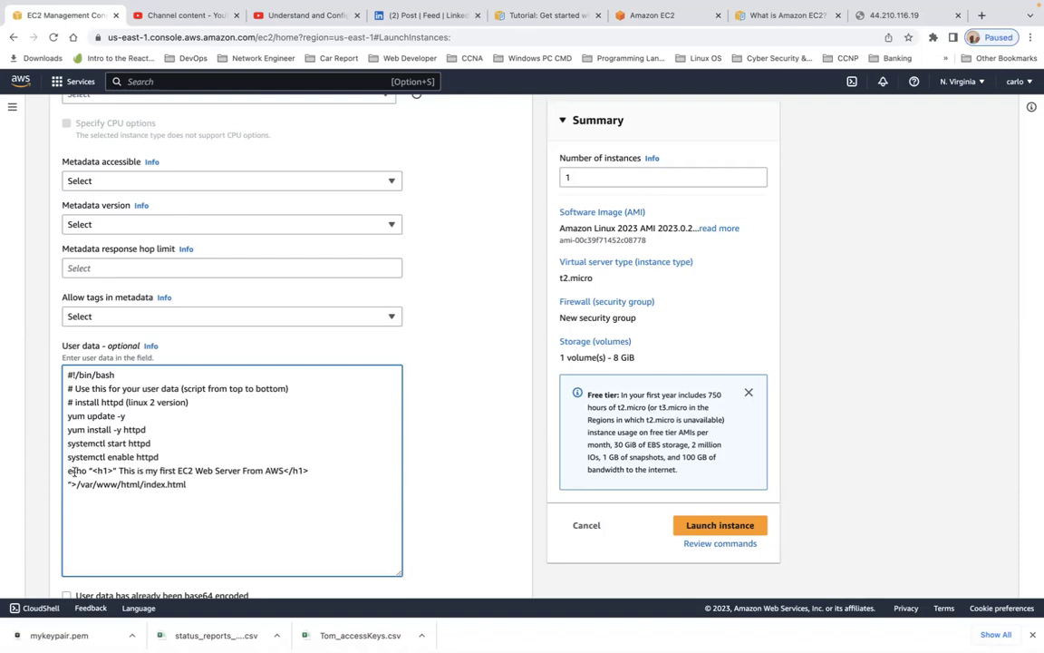
Put a straight quote before <h1>, remove the quote and spaces after it, and insert "Ubuntu" before "Web Server" in the echo text.
click(92, 469)
key(BackSpace)
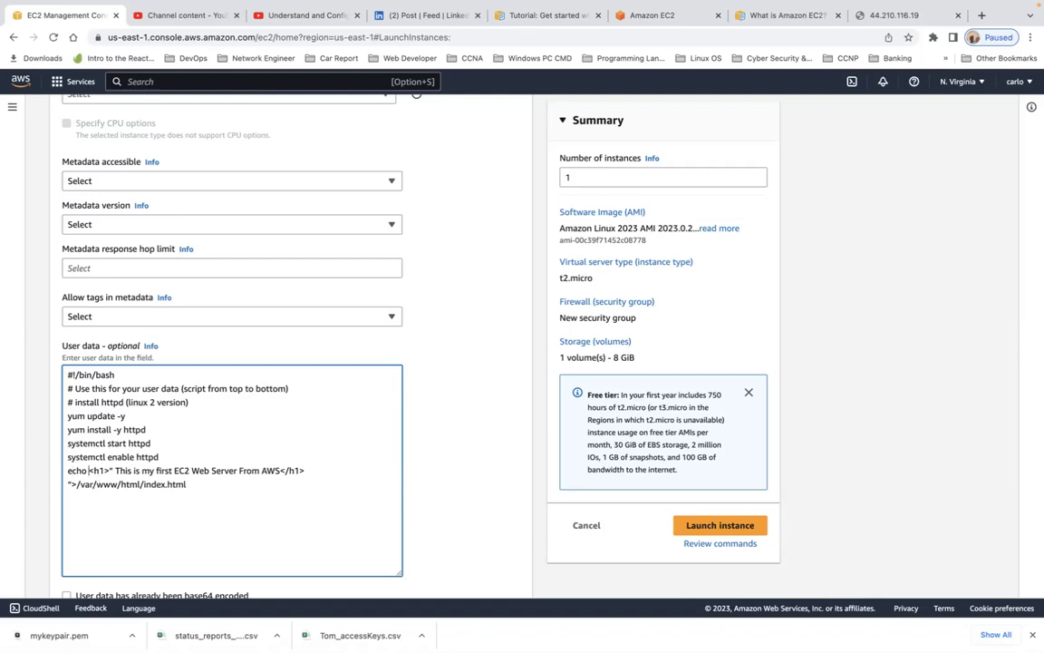
text(")
click(116, 471)
key(BackSpace)
key(BackSpace)
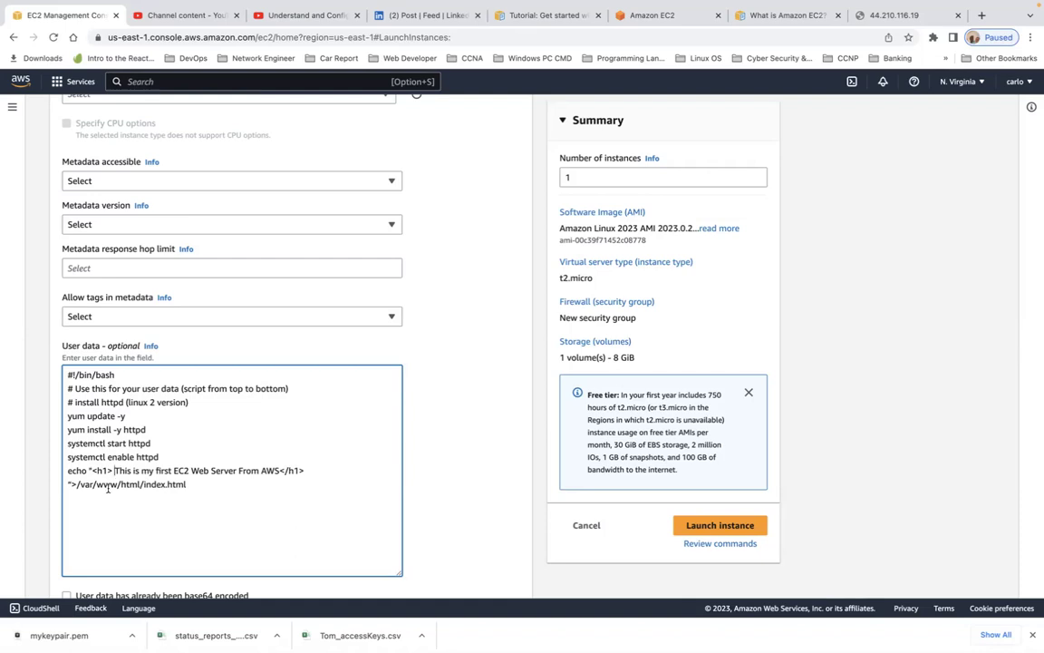
key(BackSpace)
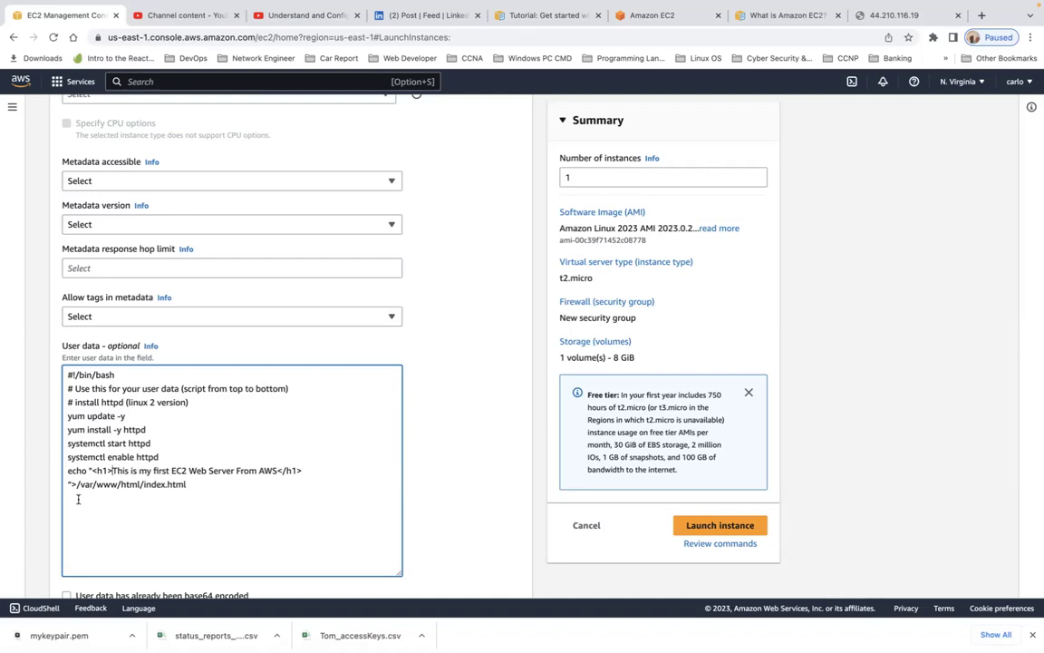
click(189, 470)
text(Ubuntu)
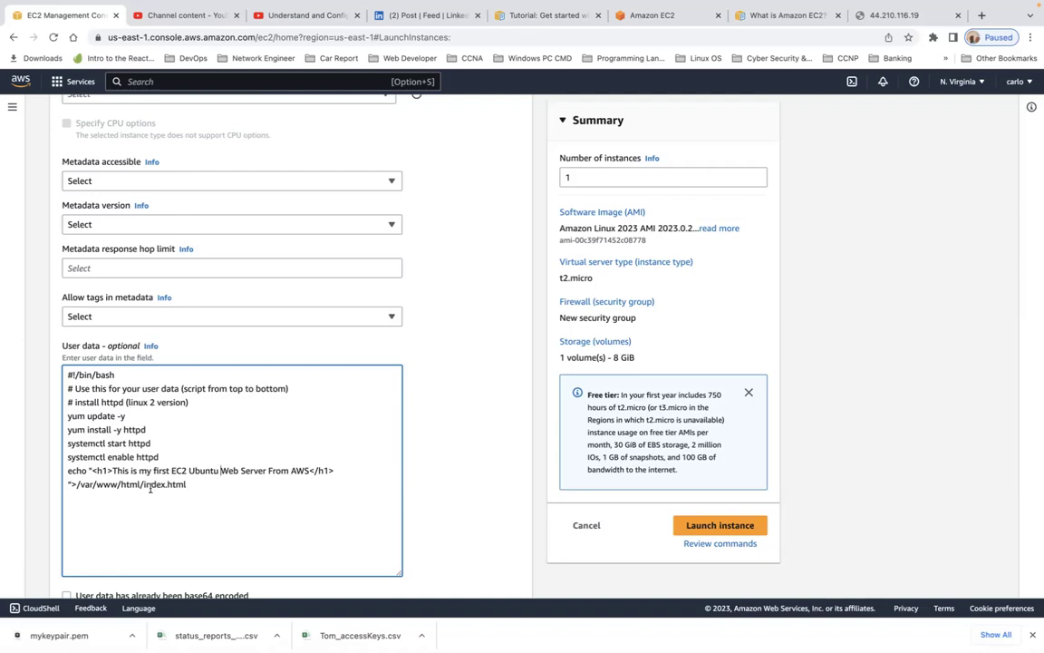
Close the echo text with a straight quote after </h1> and space out the > redirect to /var/www/html/index.html.
click(71, 484)
key(BackSpace)
text(>)
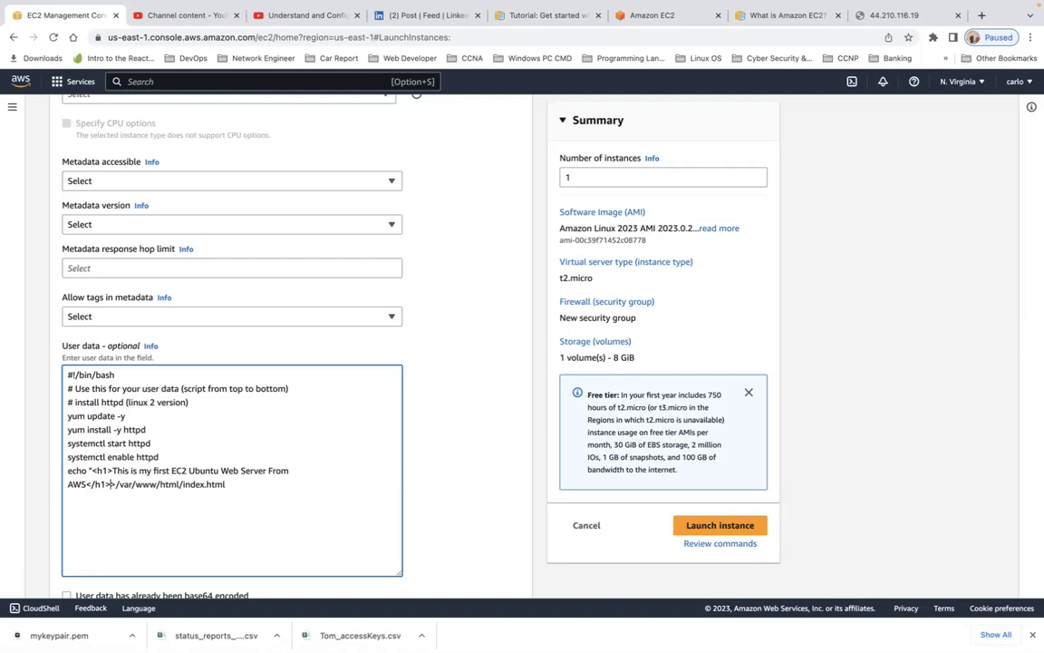
text(">)
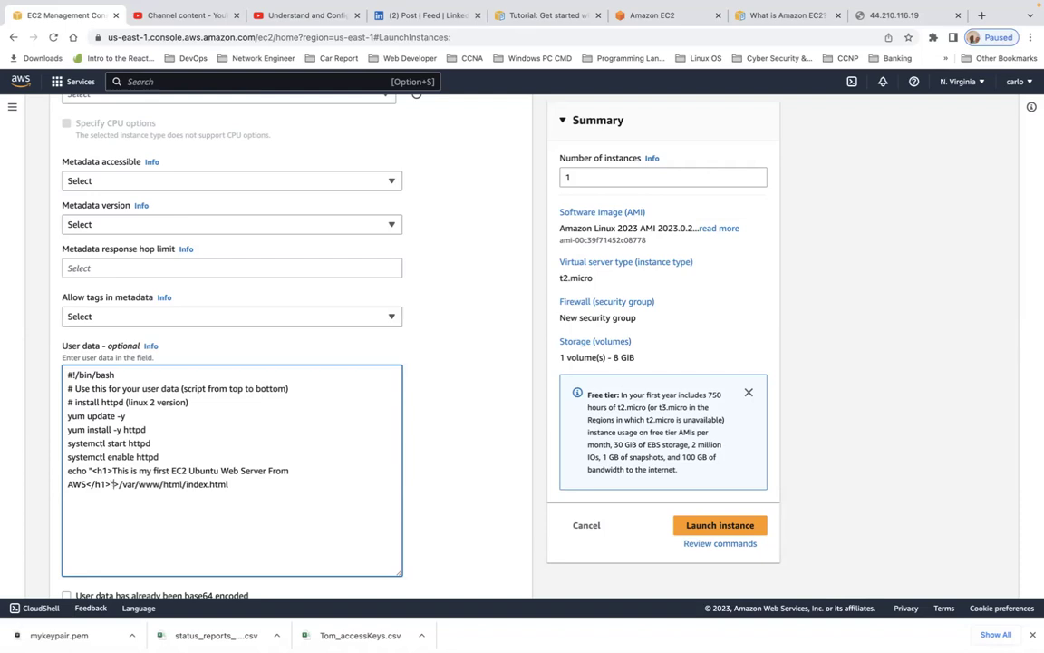
key(Return)
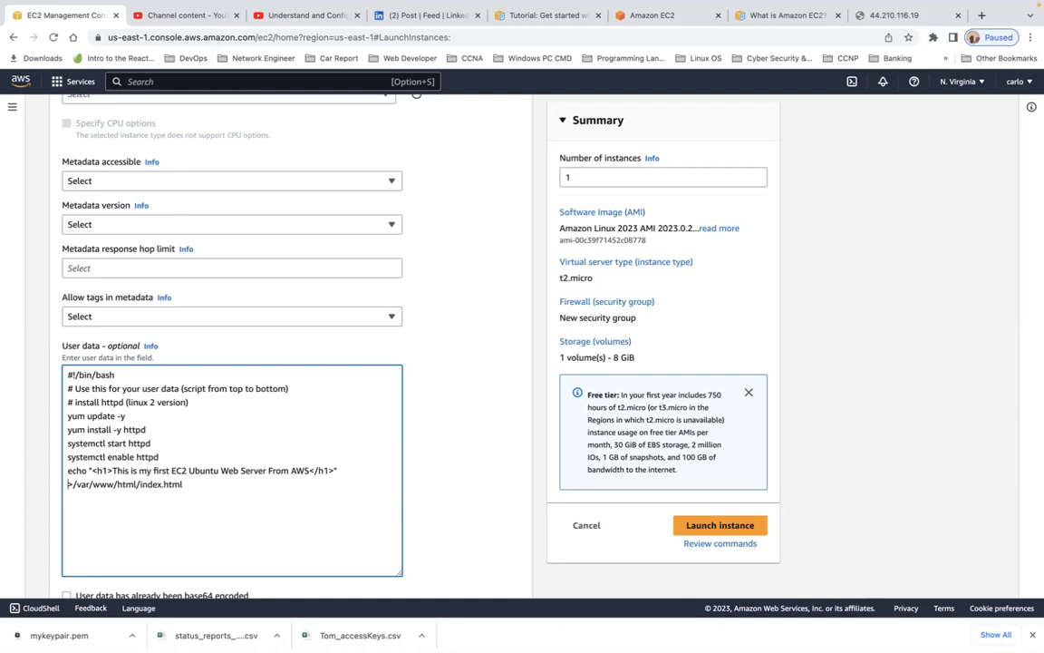
click(73, 487)
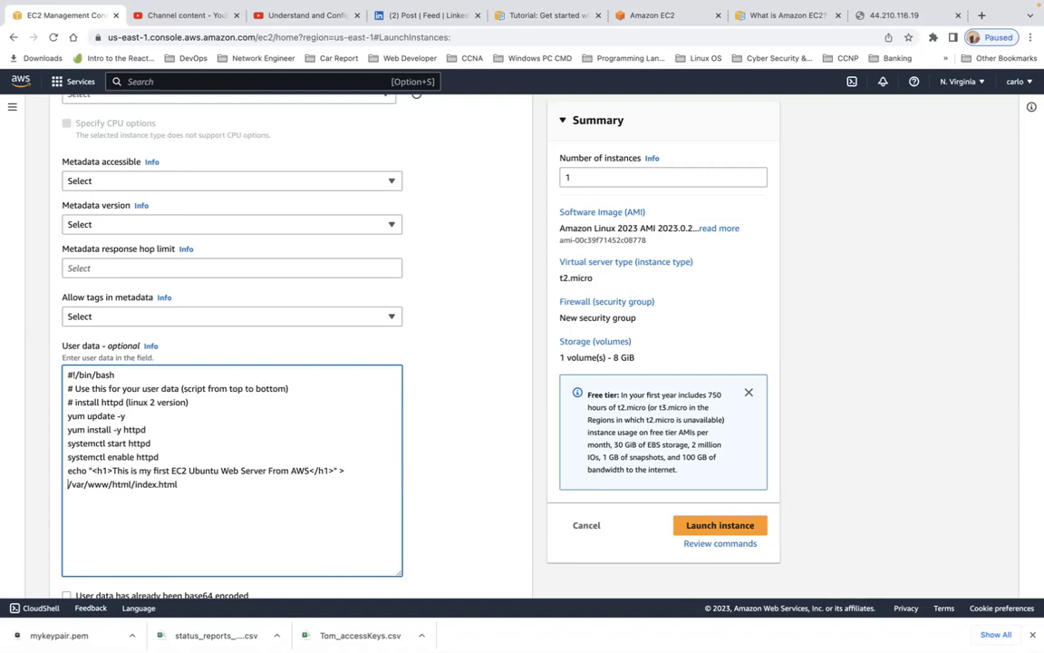
scroll(272, 363, down, 1)
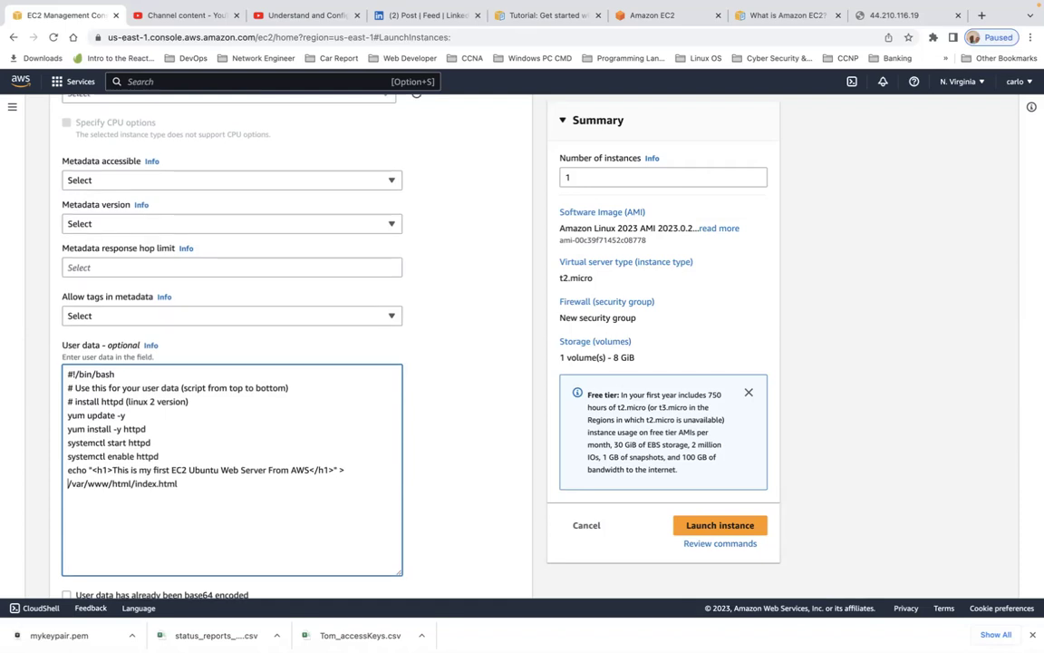
scroll(272, 363, up, 1)
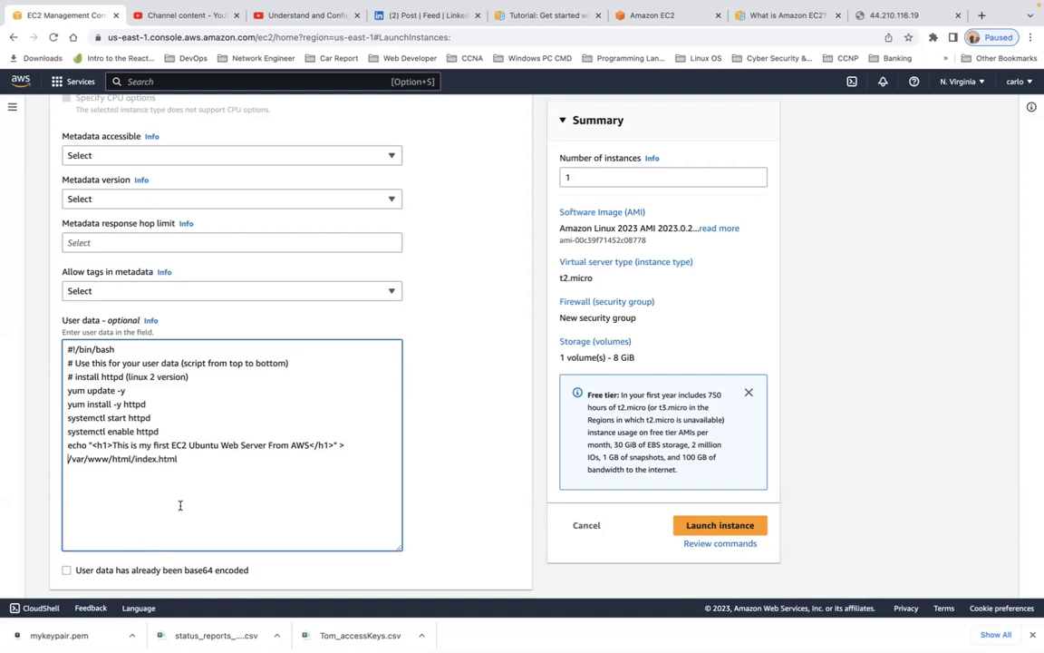
Mark the user data as already base64 encoded and try to launch the instance.
key(super+a)
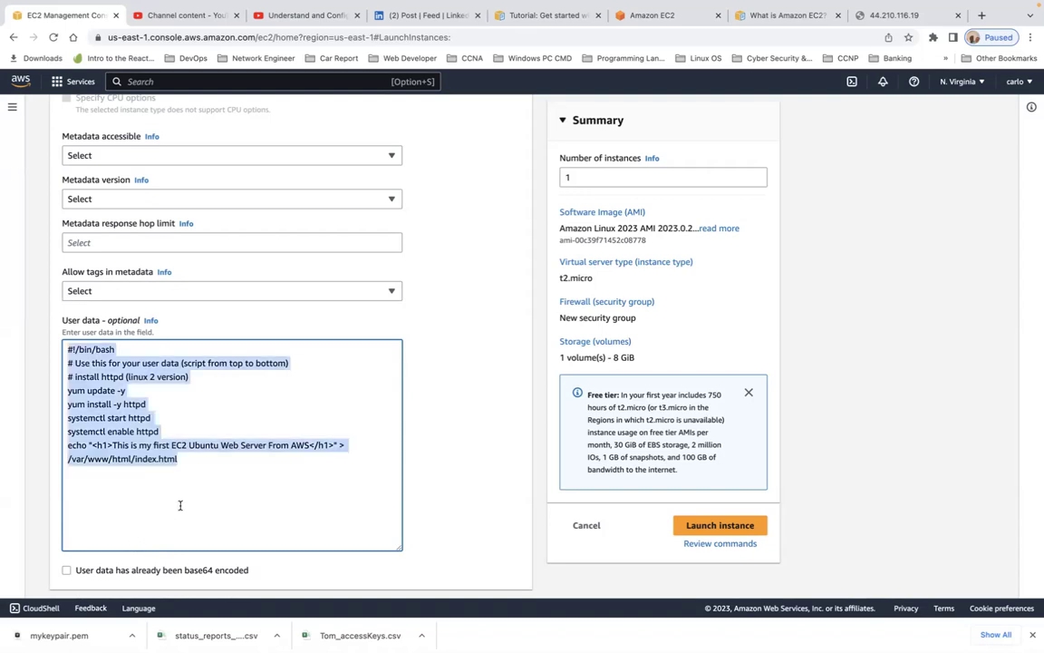
click(67, 571)
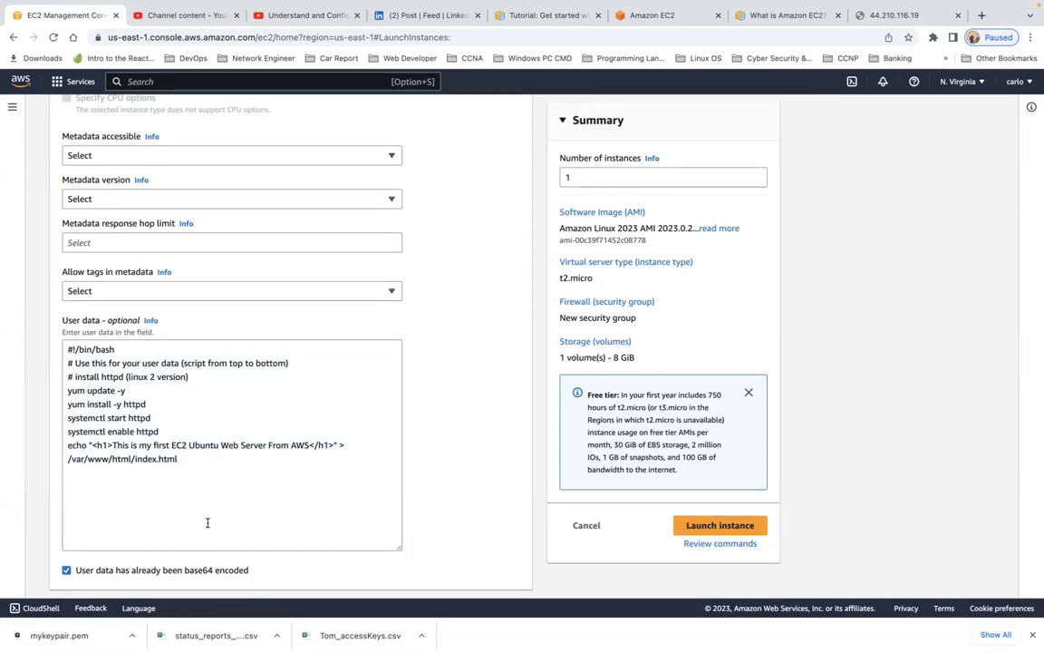
scroll(208, 524, down, 1)
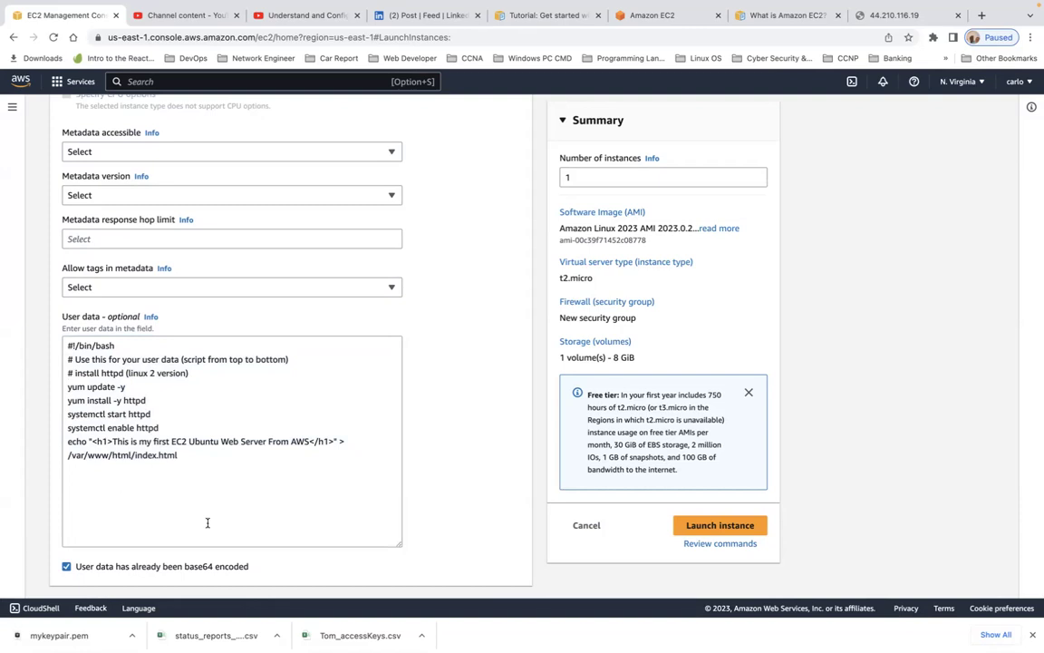
click(719, 532)
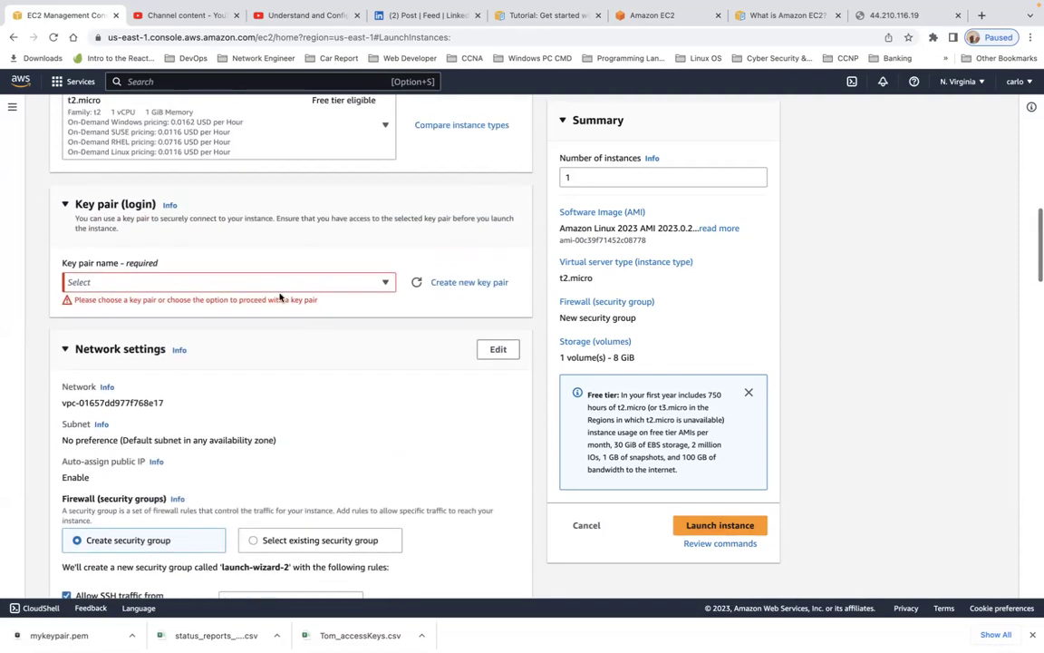
Choose mykeypair as the login key pair and try to launch the instance again.
click(257, 284)
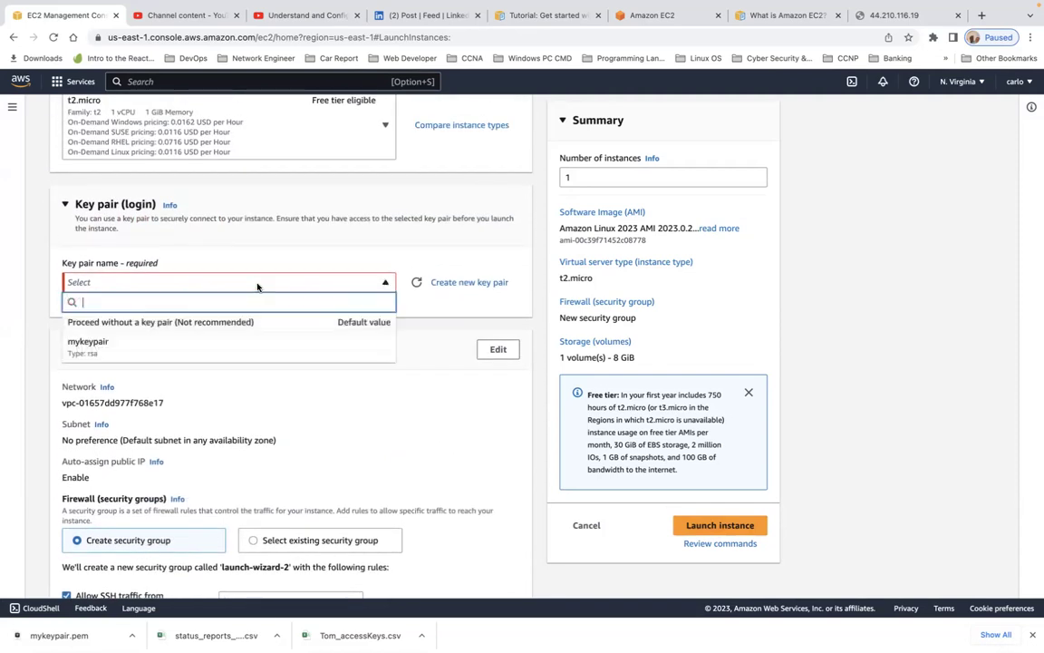
click(231, 347)
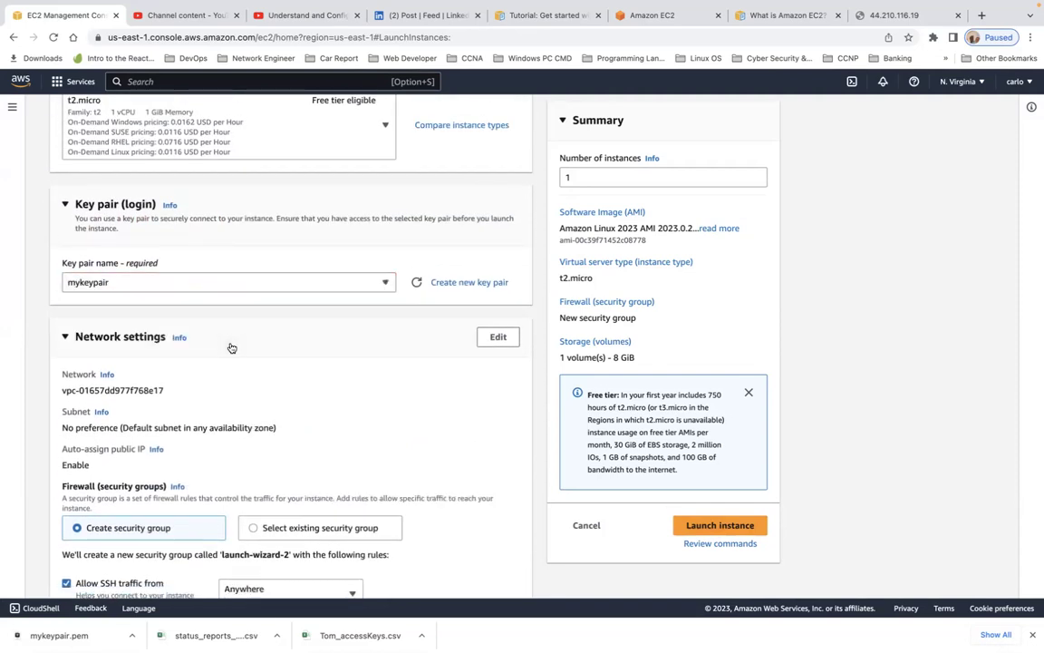
click(728, 528)
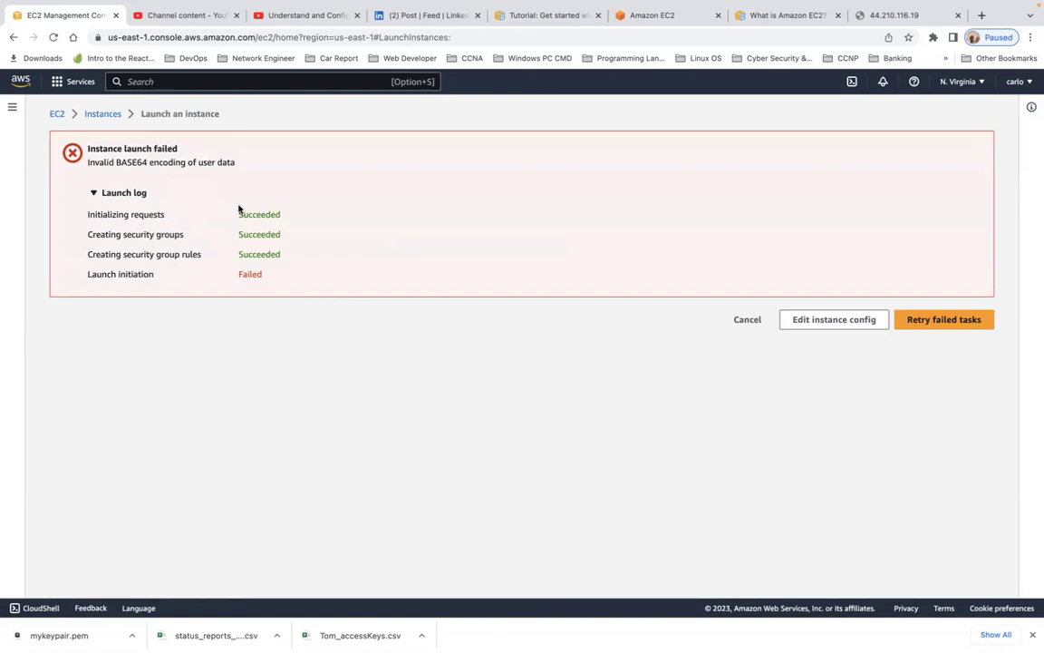
Reopen the instance configuration, turn off the option marking user data as already base64 encoded, and launch the instance.
click(818, 324)
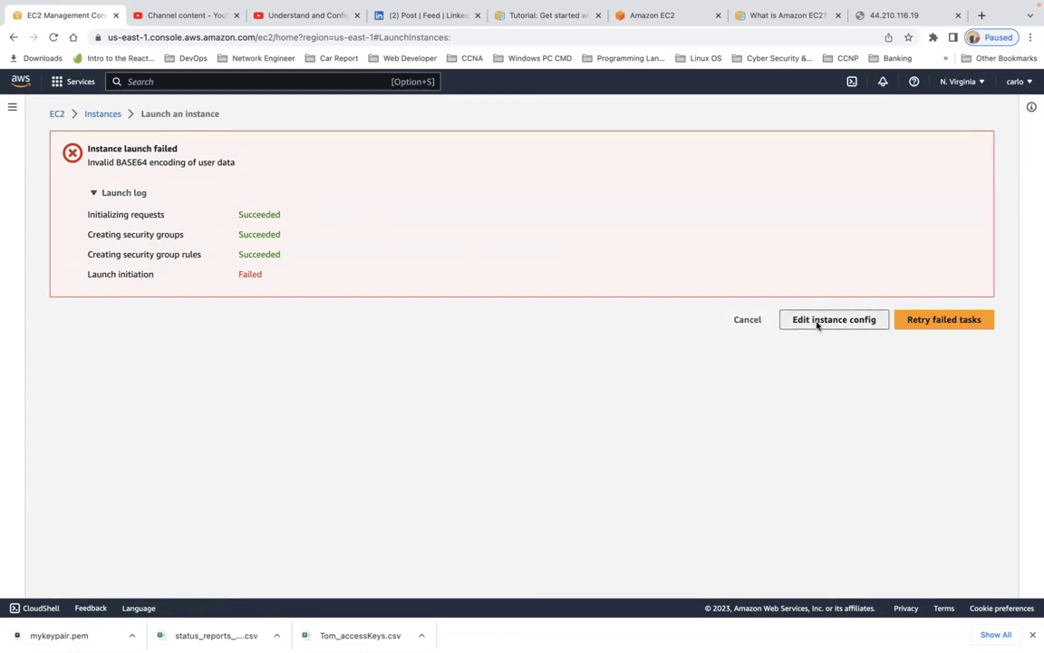
scroll(372, 403, down, 20)
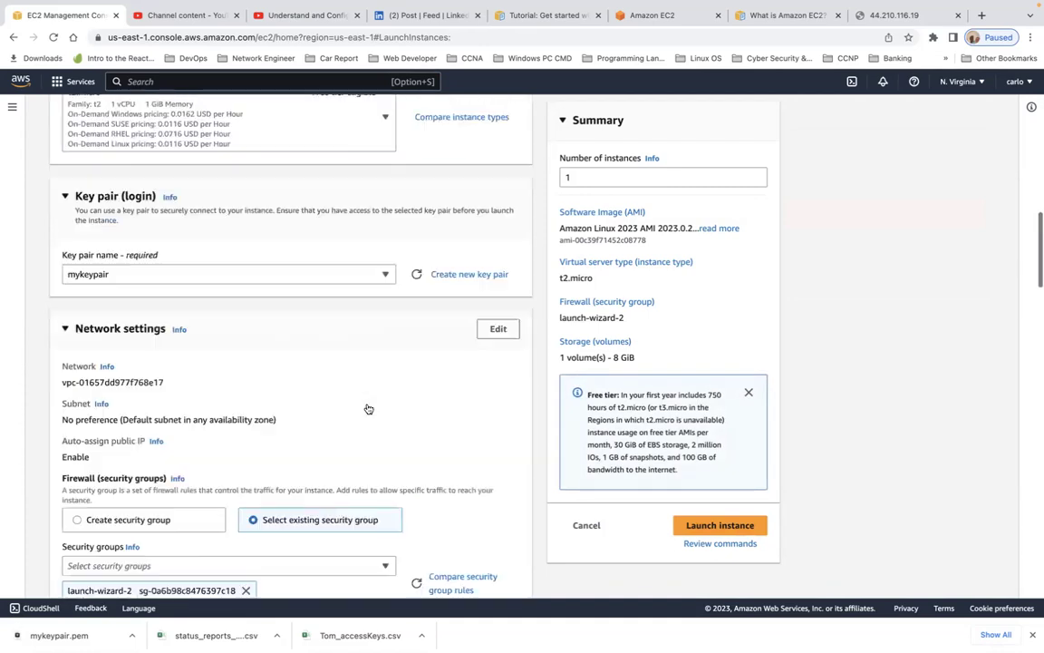
scroll(367, 405, down, 10)
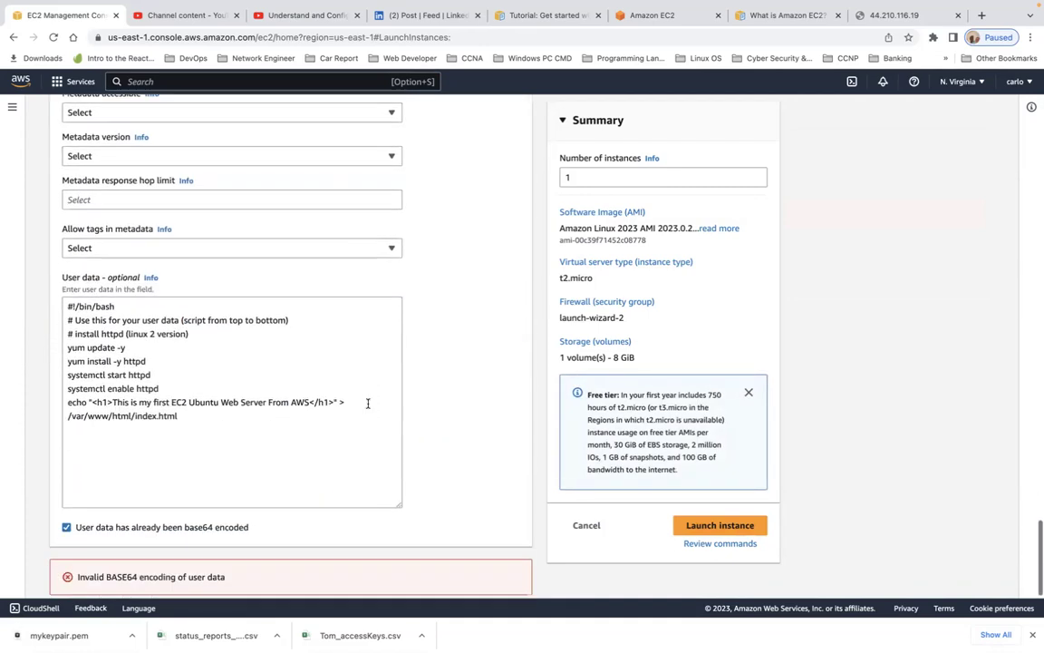
click(66, 519)
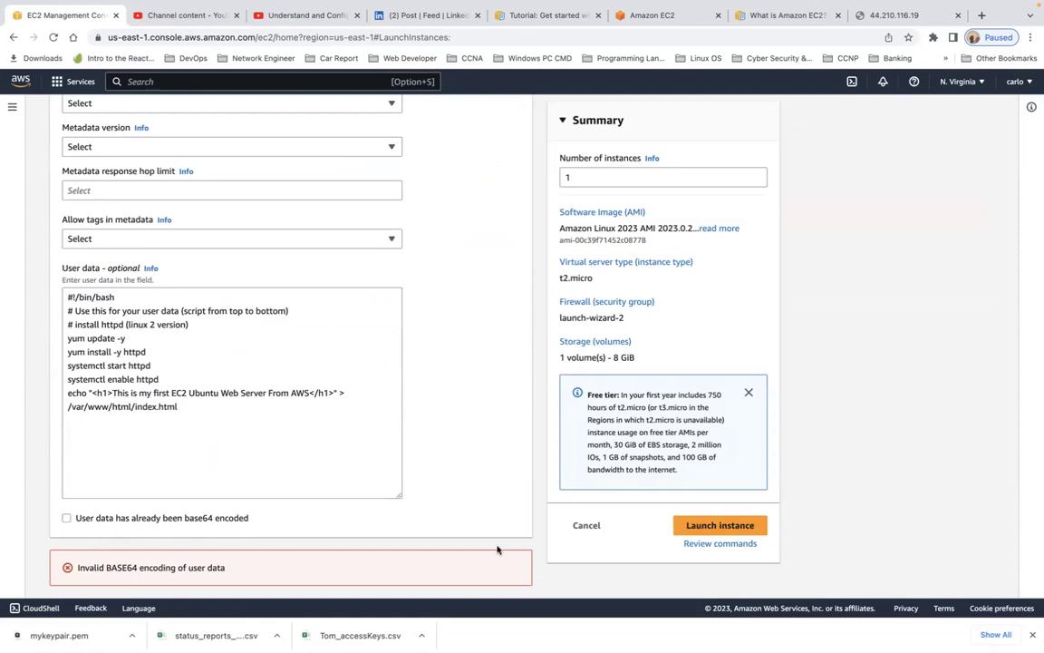
click(712, 533)
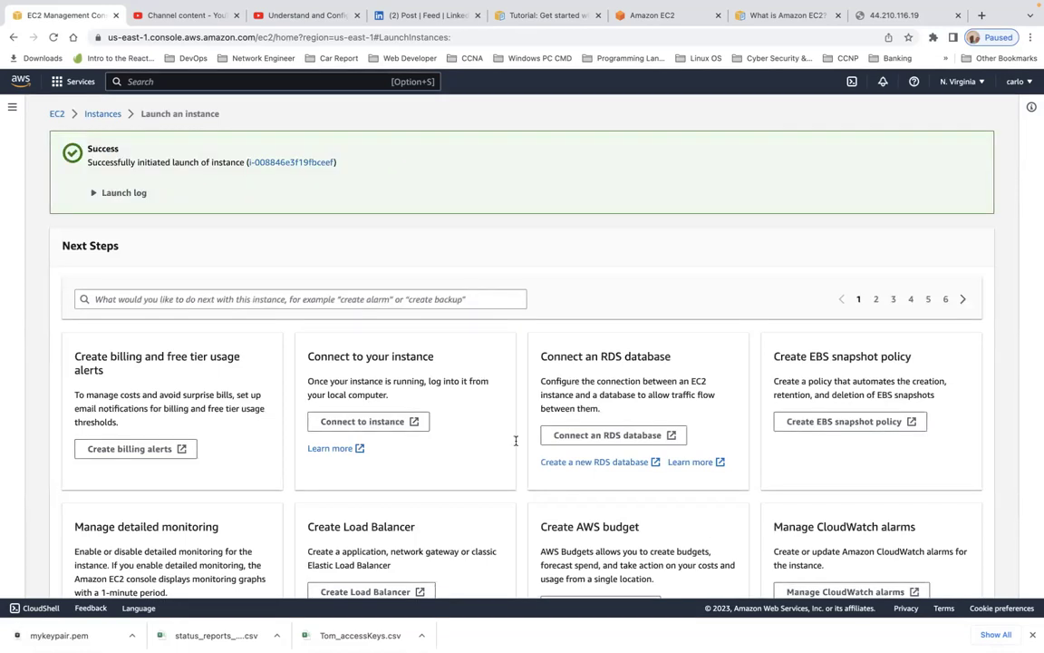
Expand the launch log and look through the suggested next steps for the launched instance.
click(107, 197)
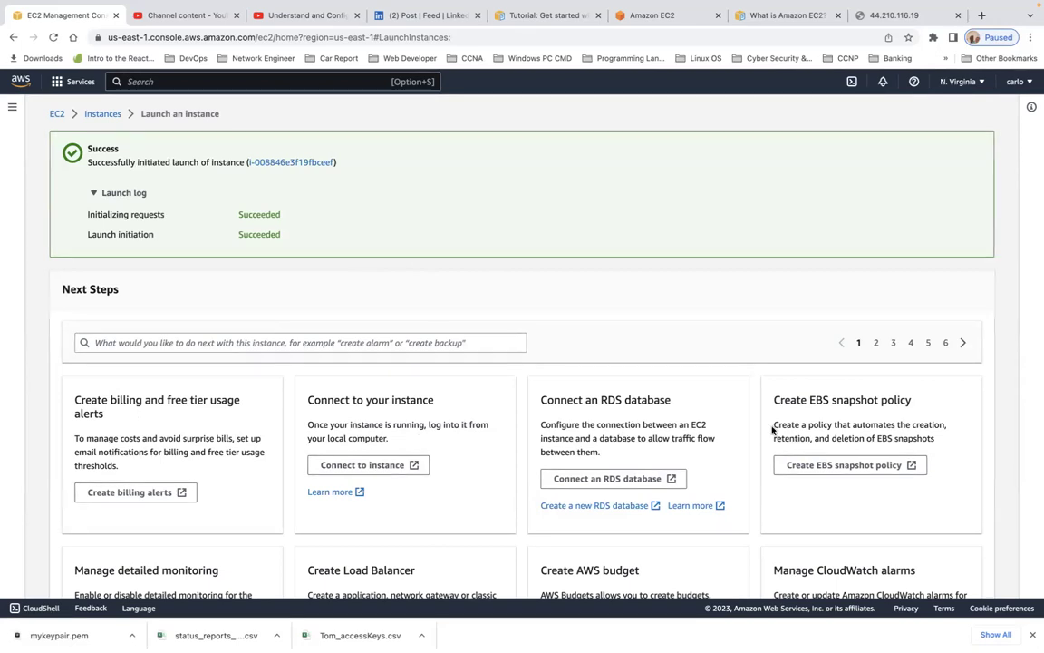
scroll(834, 454, down, 3)
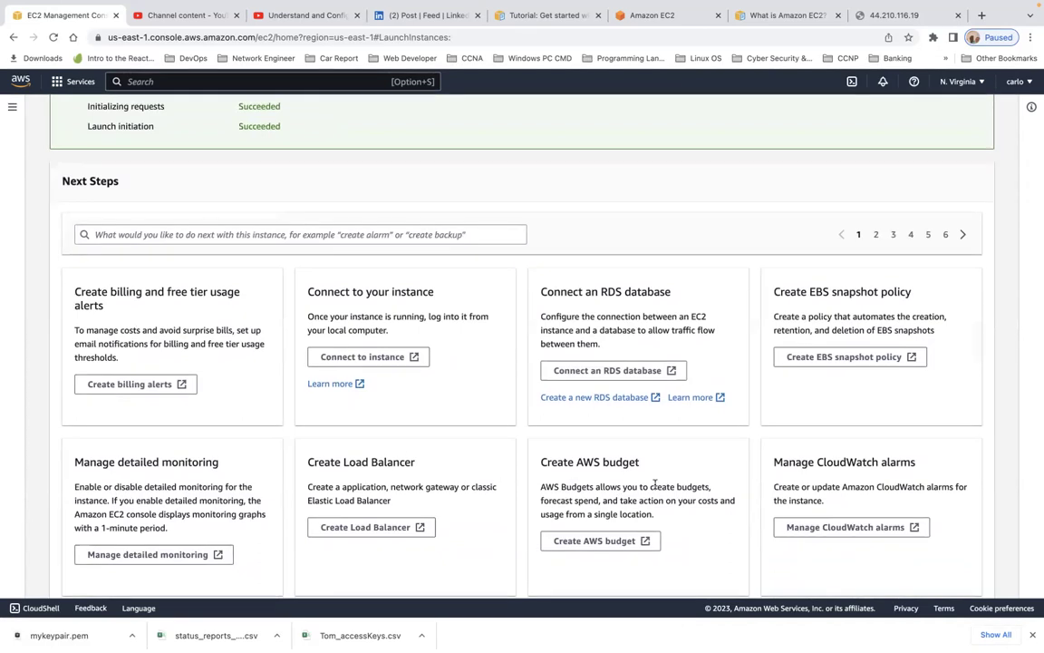
scroll(658, 481, down, 1)
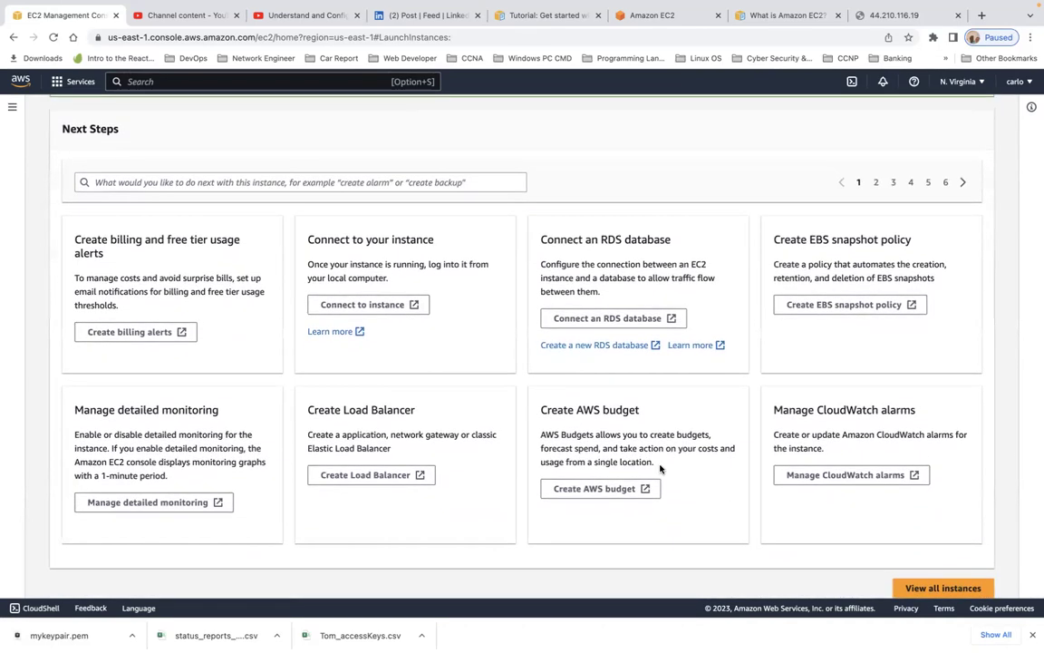
Terminate the old Ubuntu Web Server instance from the list of all instances and reload the list.
click(938, 588)
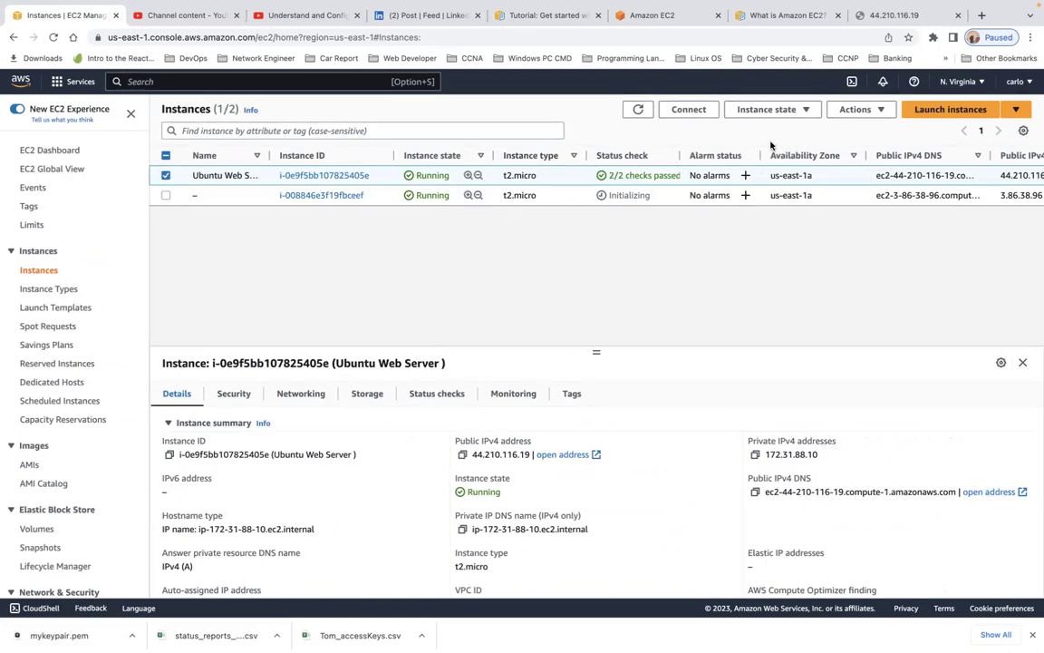
click(807, 112)
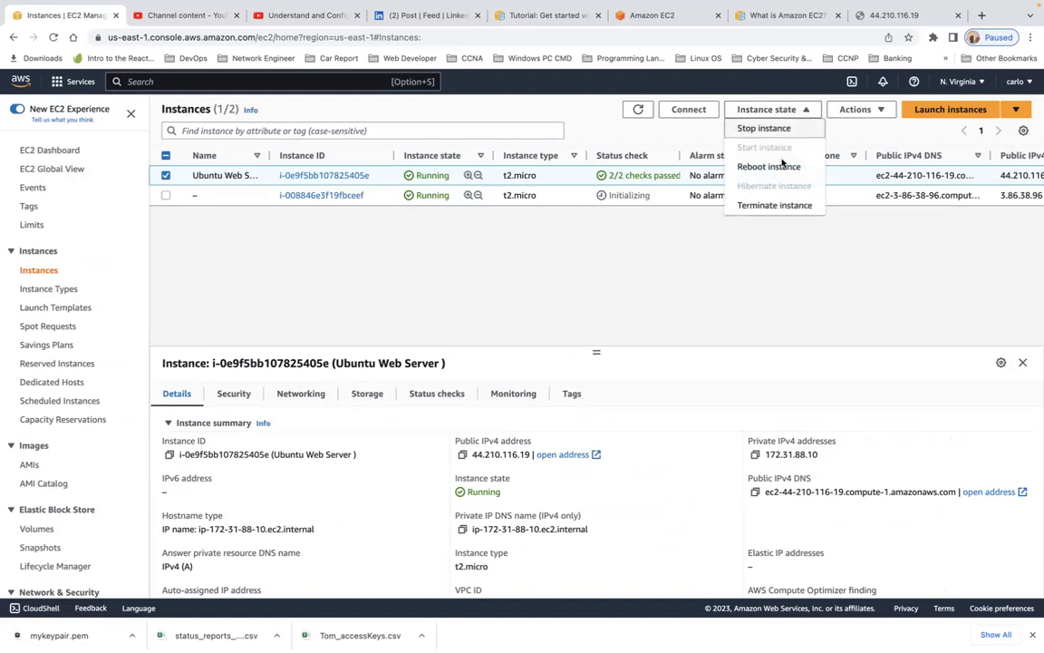
click(776, 206)
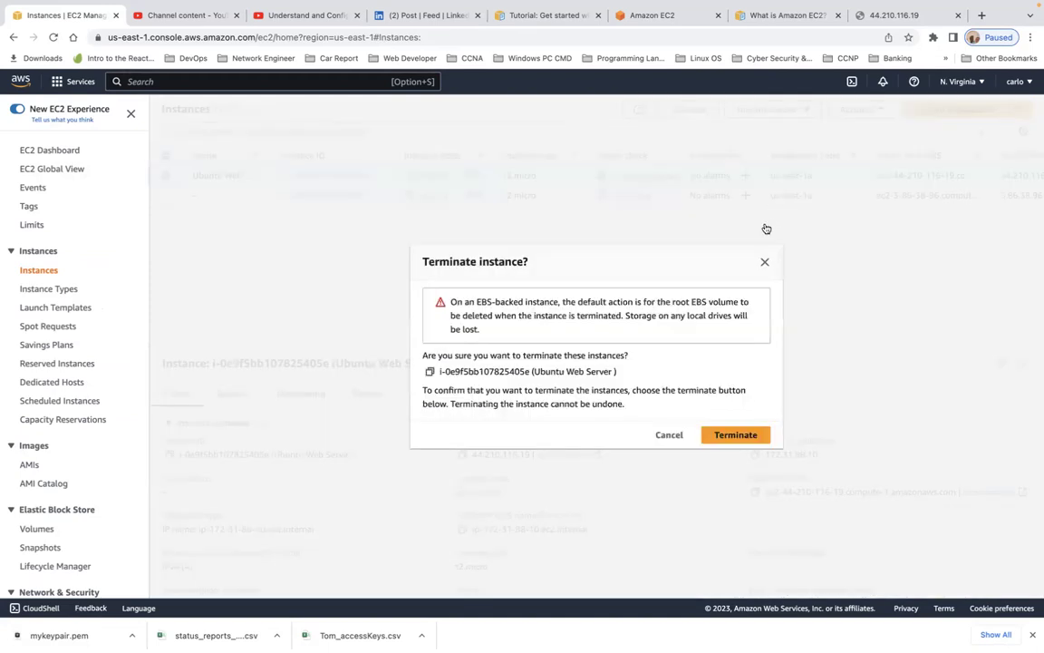
click(735, 434)
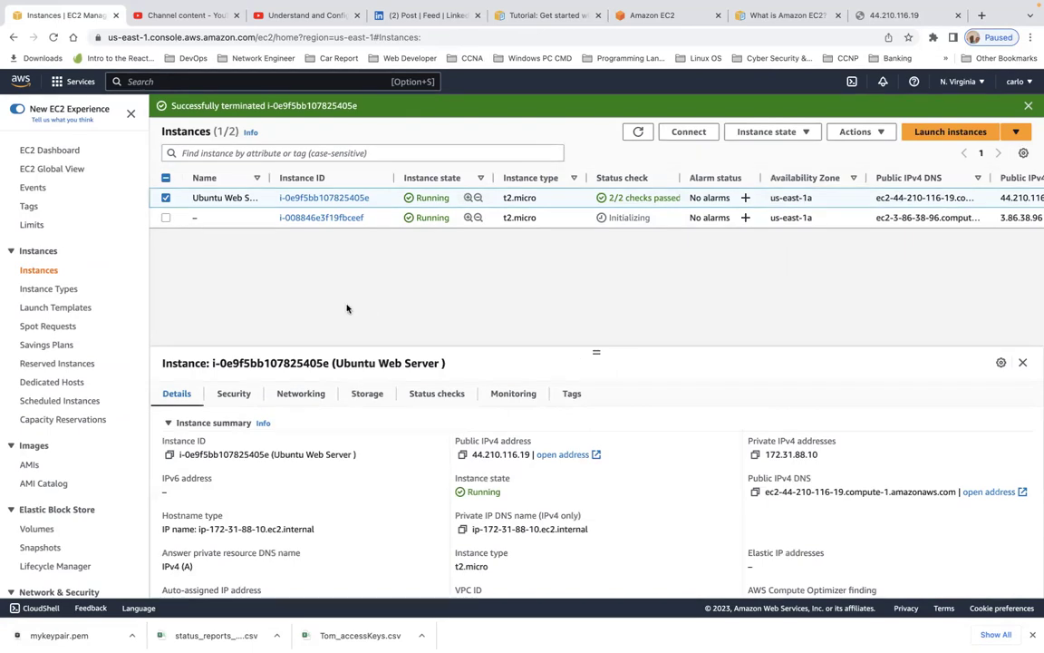
click(54, 39)
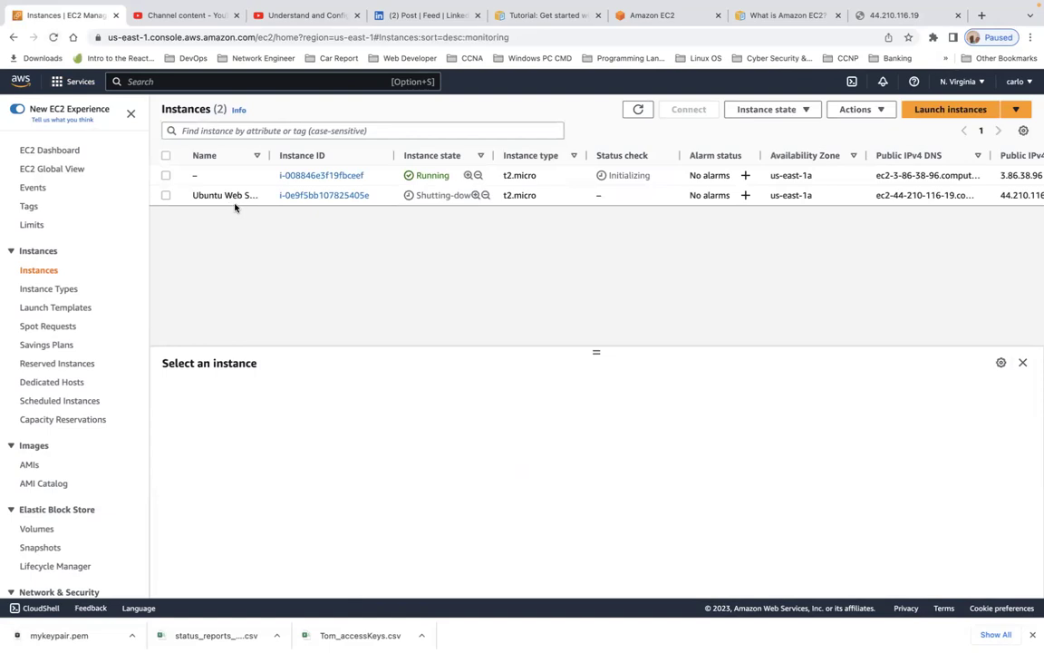
Request termination of the Ubuntu Web Server instance once more and reload the instance list.
click(166, 195)
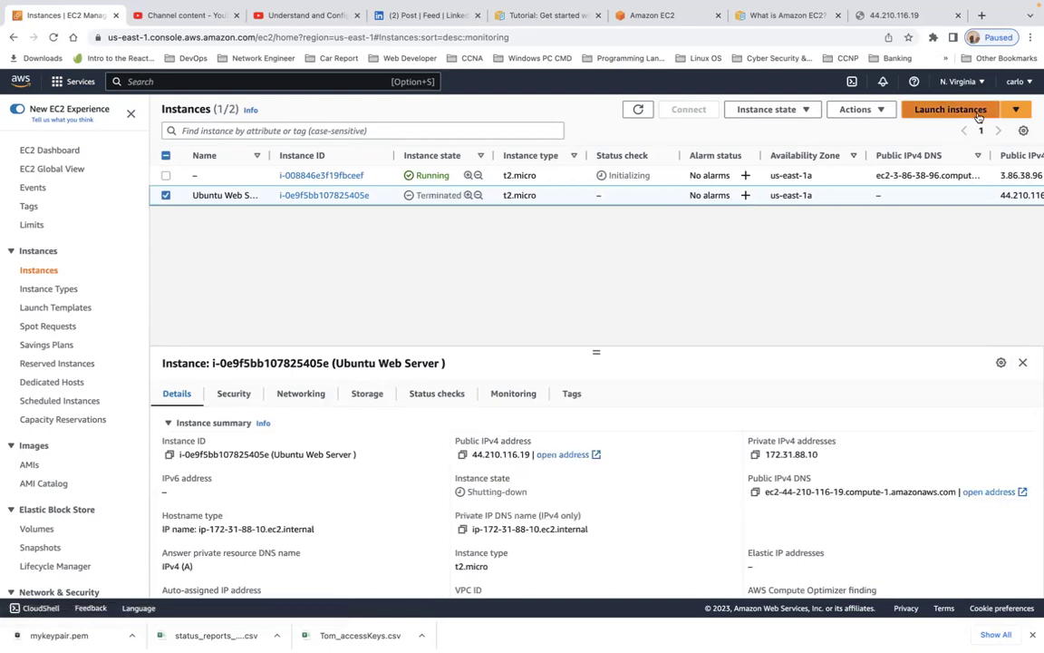
click(1015, 110)
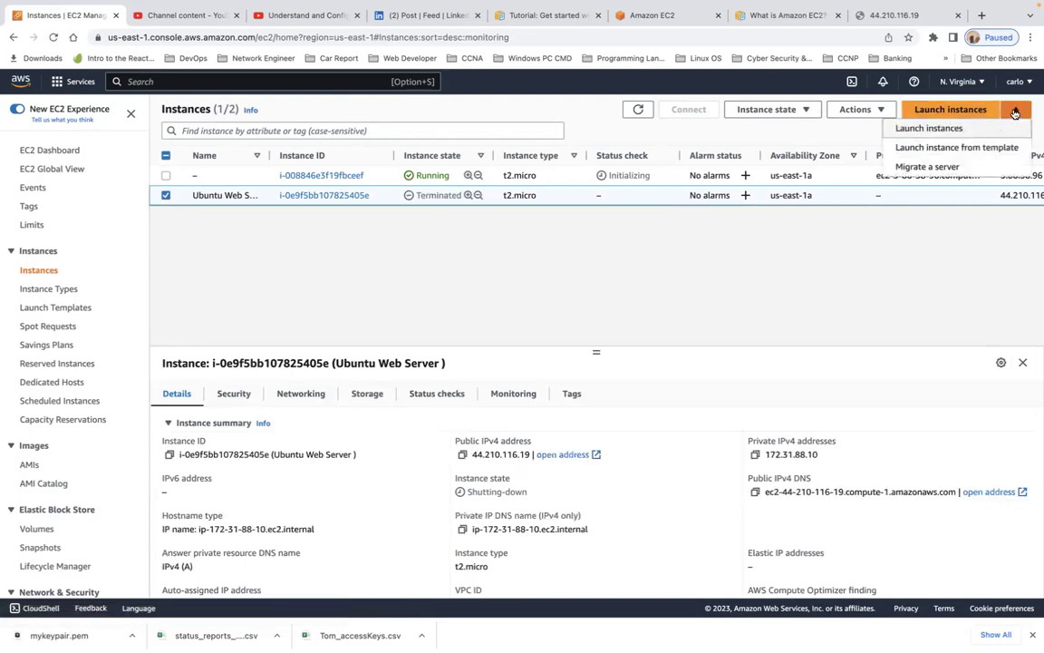
click(806, 110)
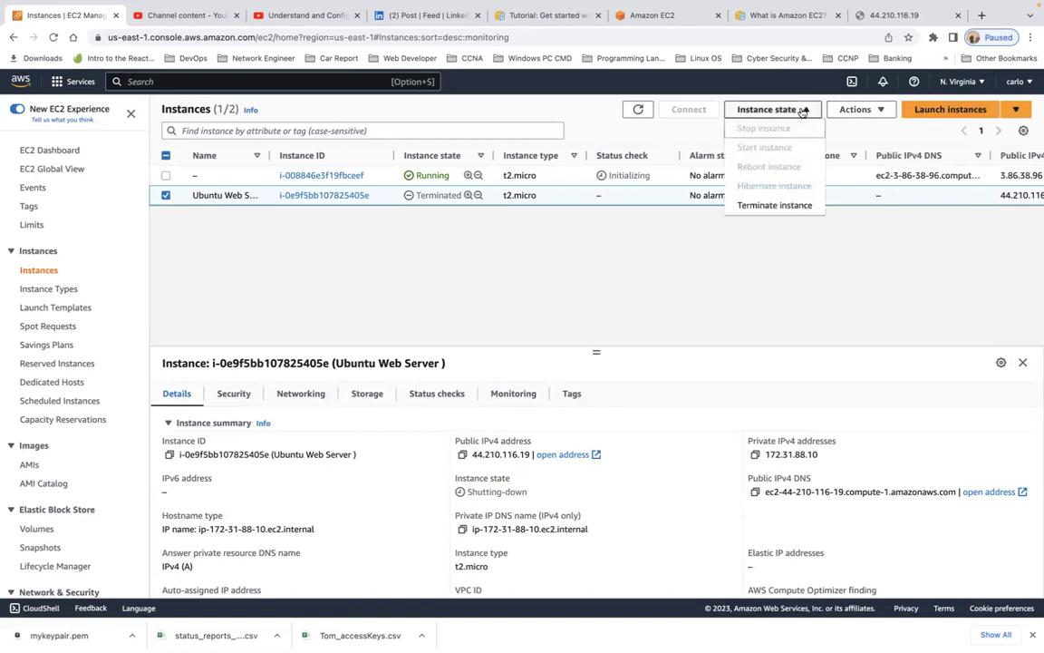
click(785, 205)
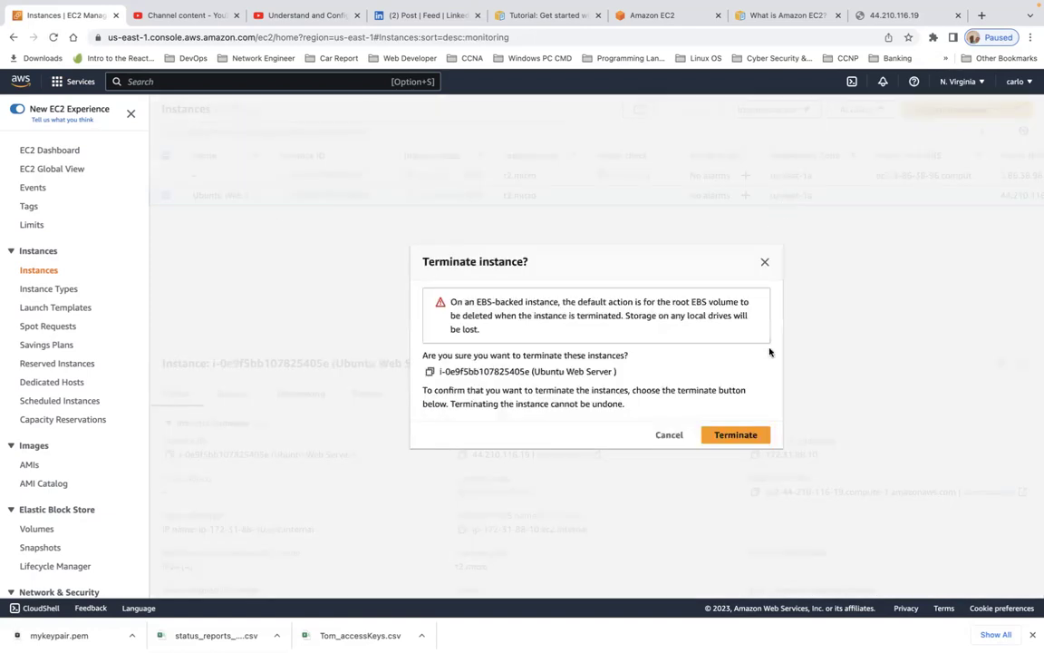
click(742, 435)
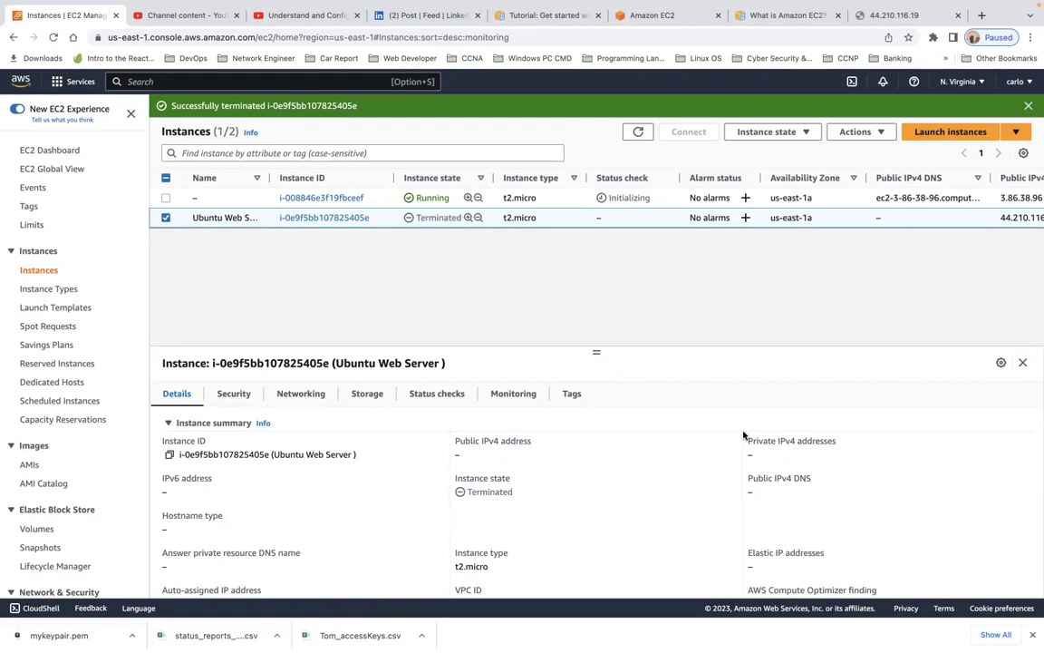
click(53, 39)
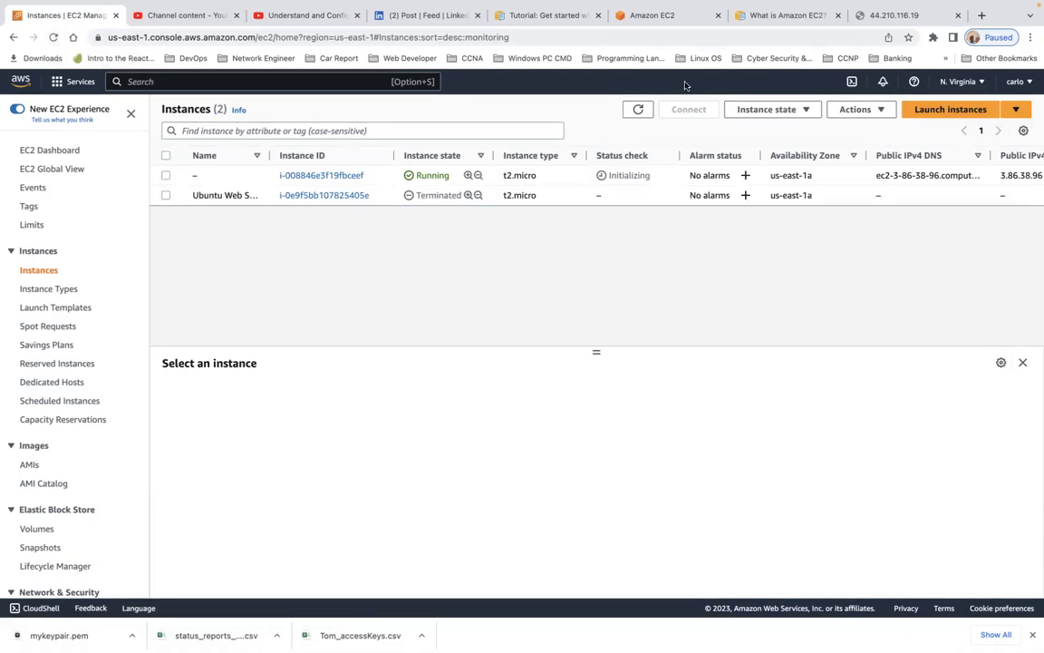
click(783, 111)
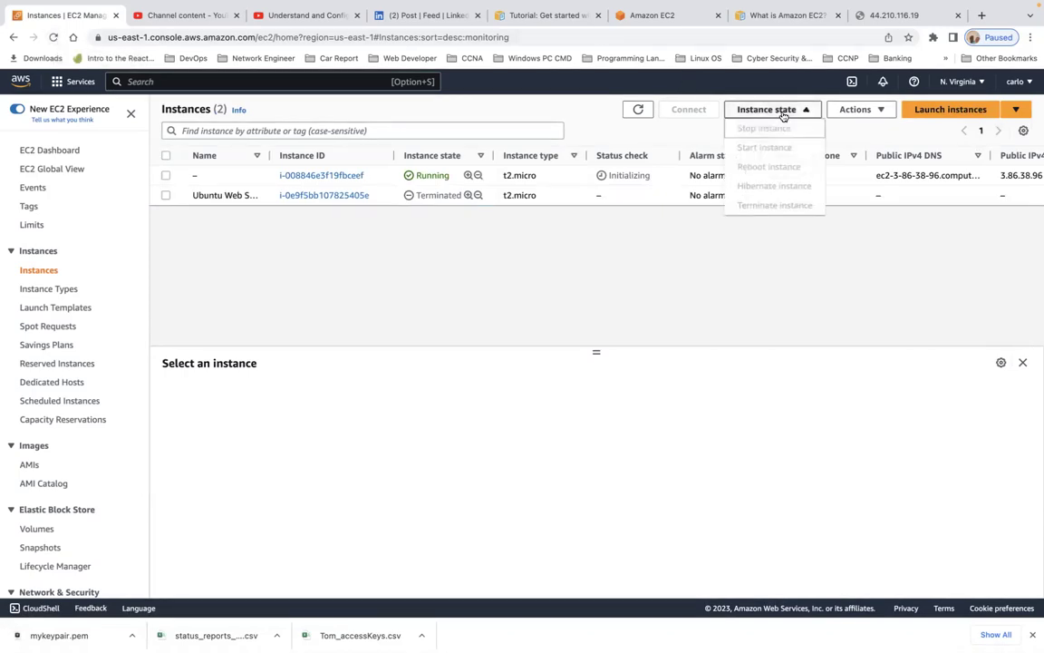
click(852, 109)
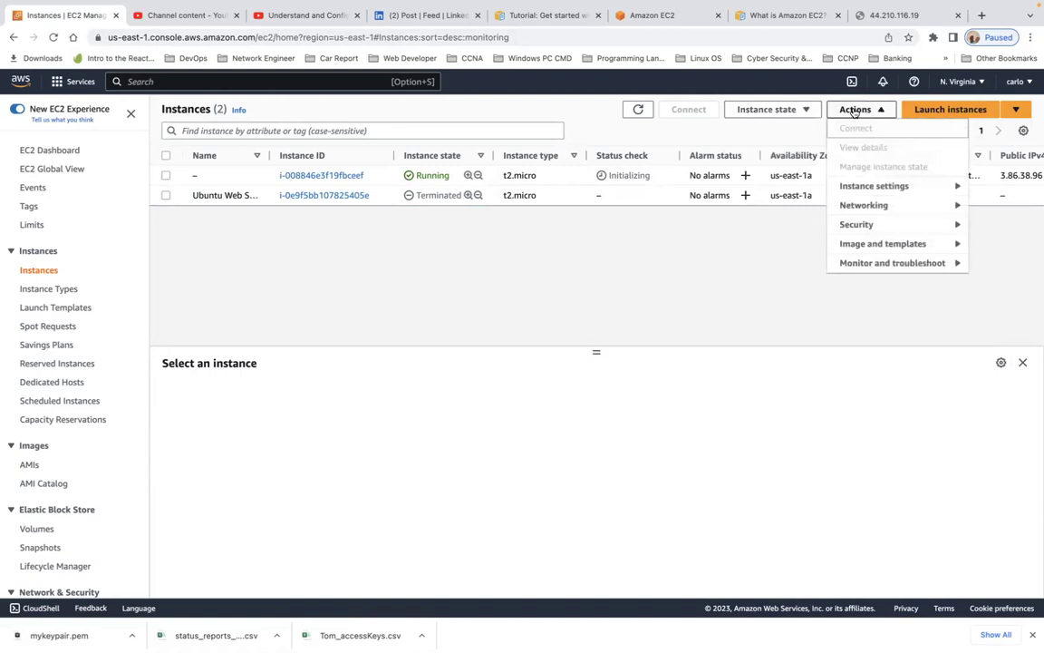
click(942, 109)
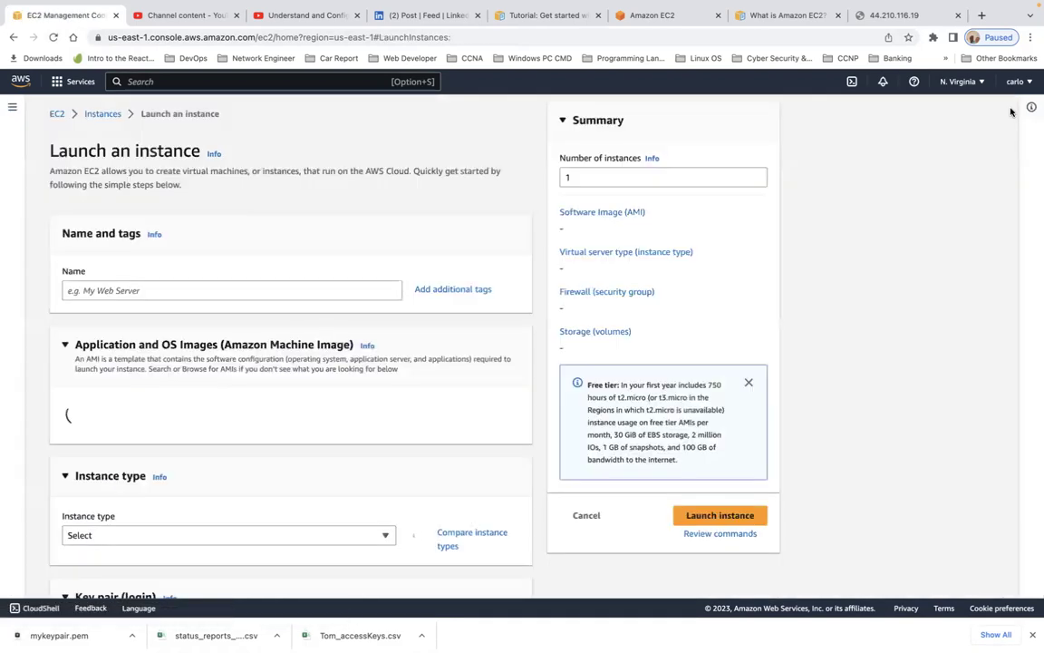
click(13, 41)
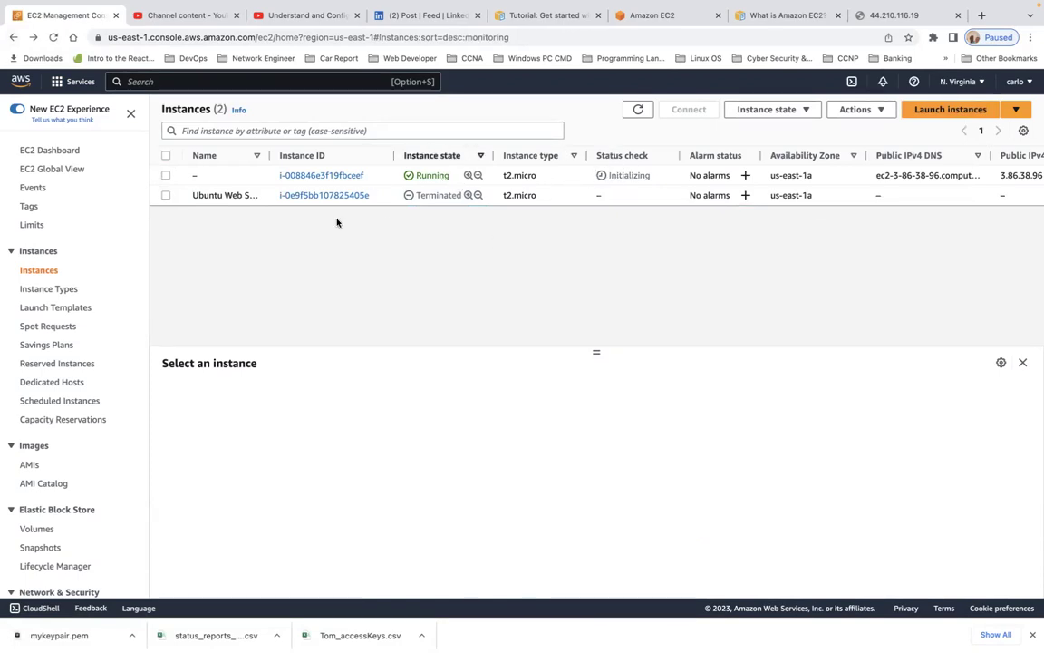
click(53, 38)
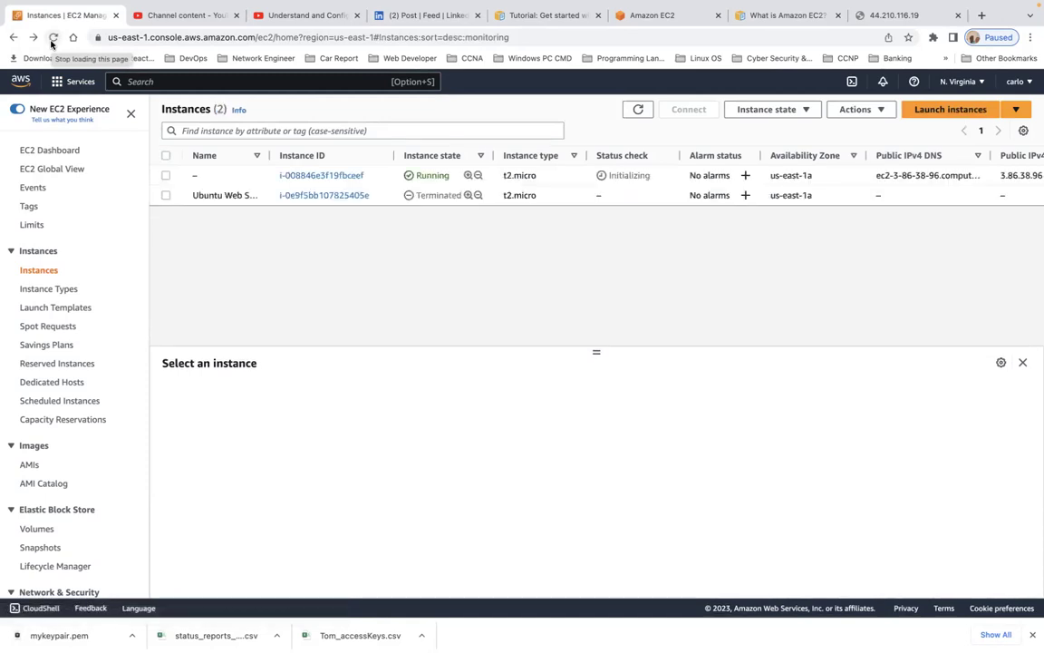
Select the terminated Ubuntu Web Server instance and check which state options and other actions it offers.
click(166, 196)
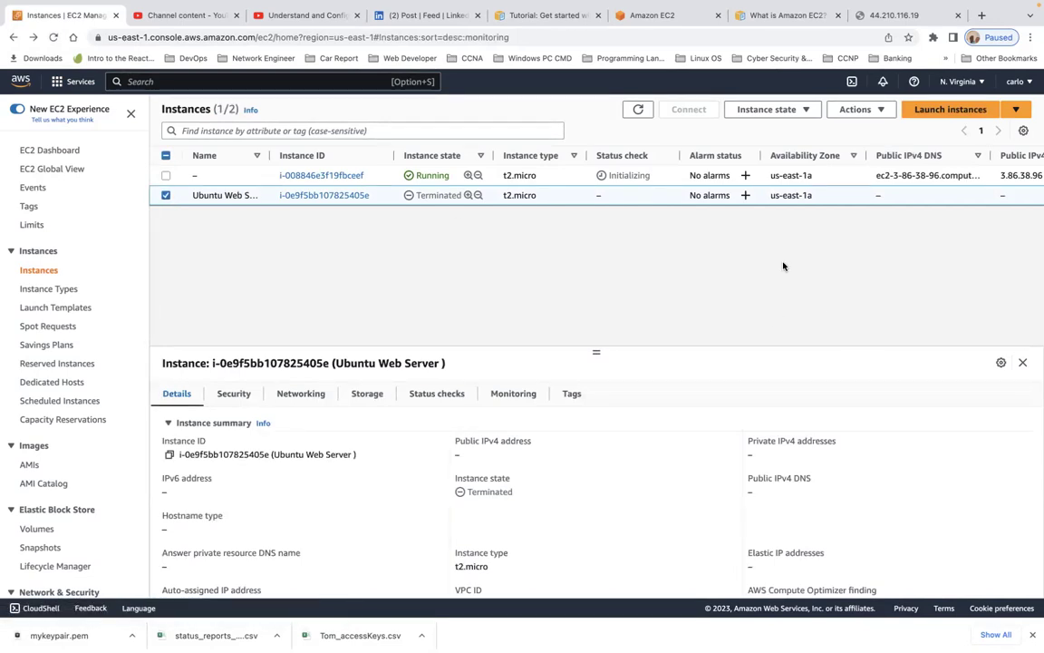
click(808, 110)
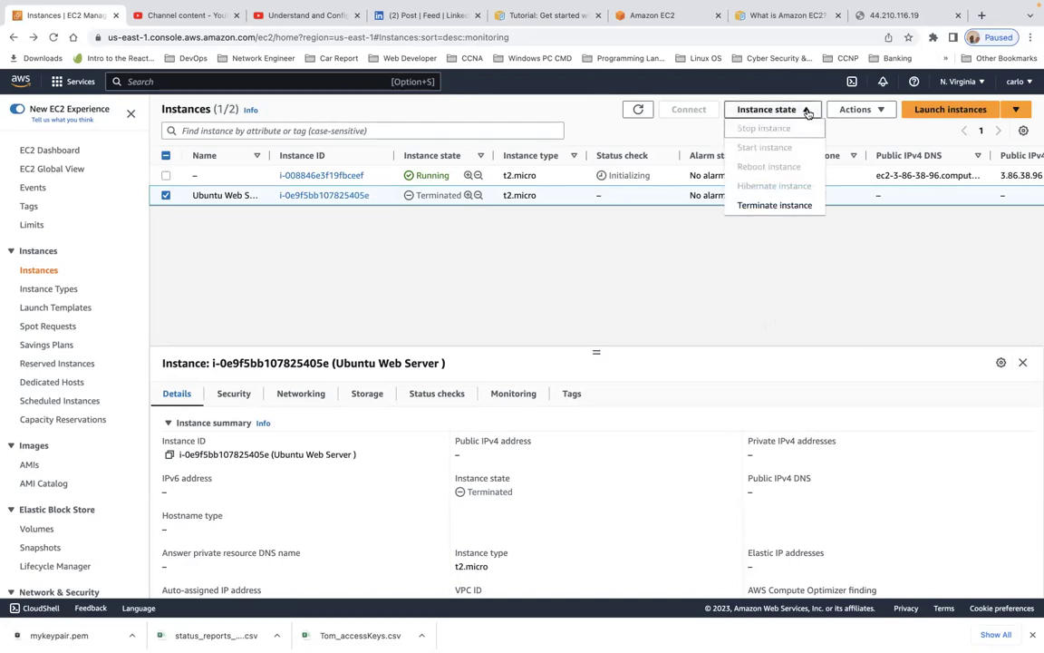
click(861, 110)
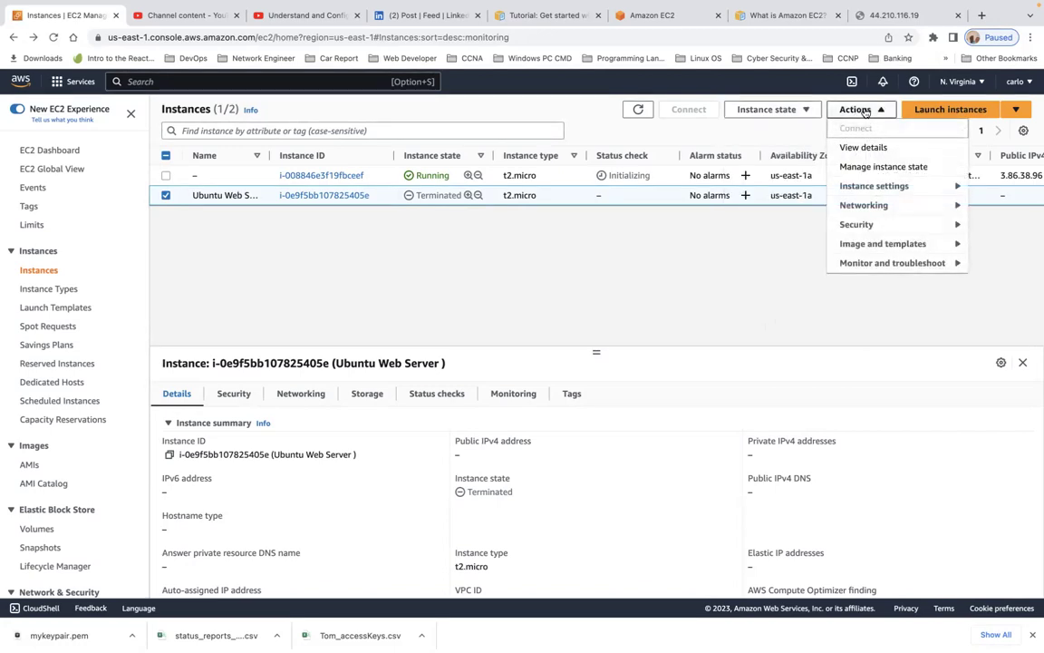
click(732, 135)
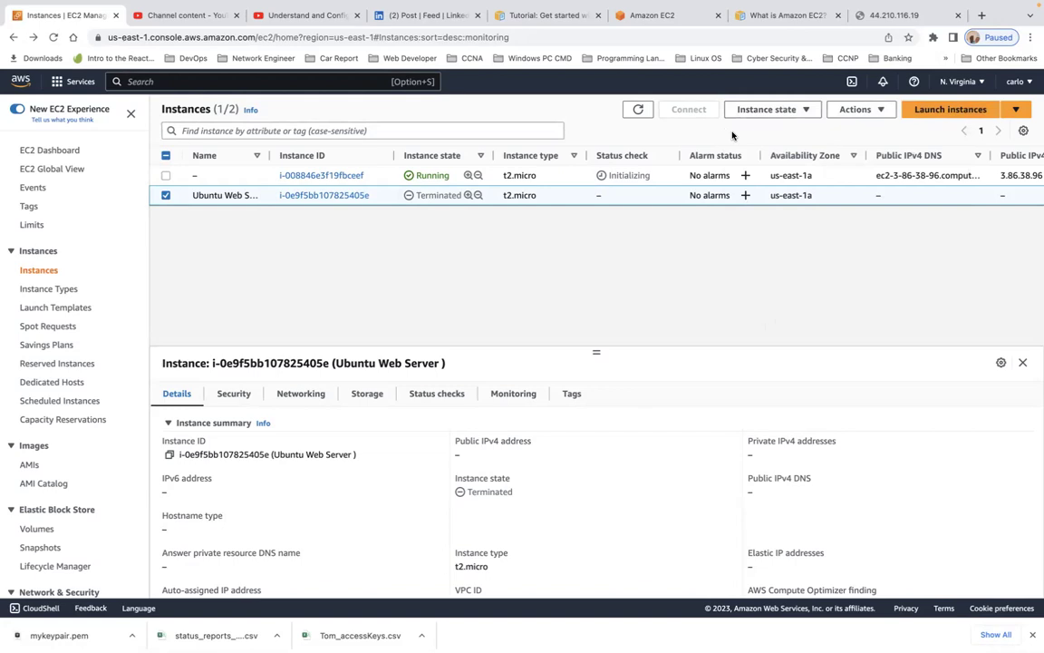
Refresh the instance list, name the unnamed running instance "Ubuntu Web Server" and reload the page.
click(639, 115)
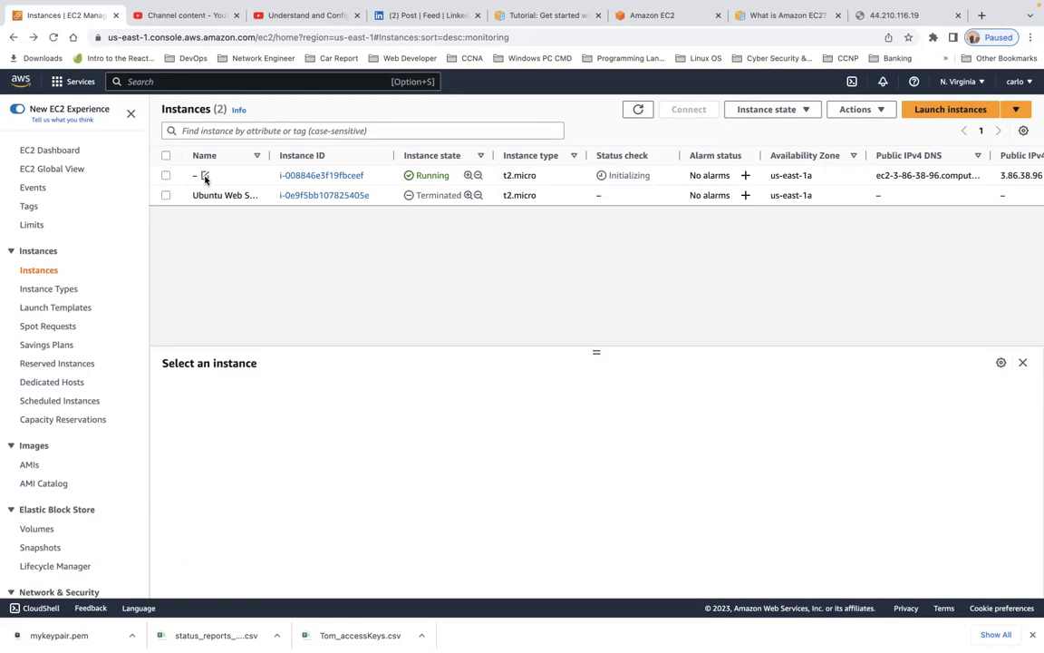
click(206, 176)
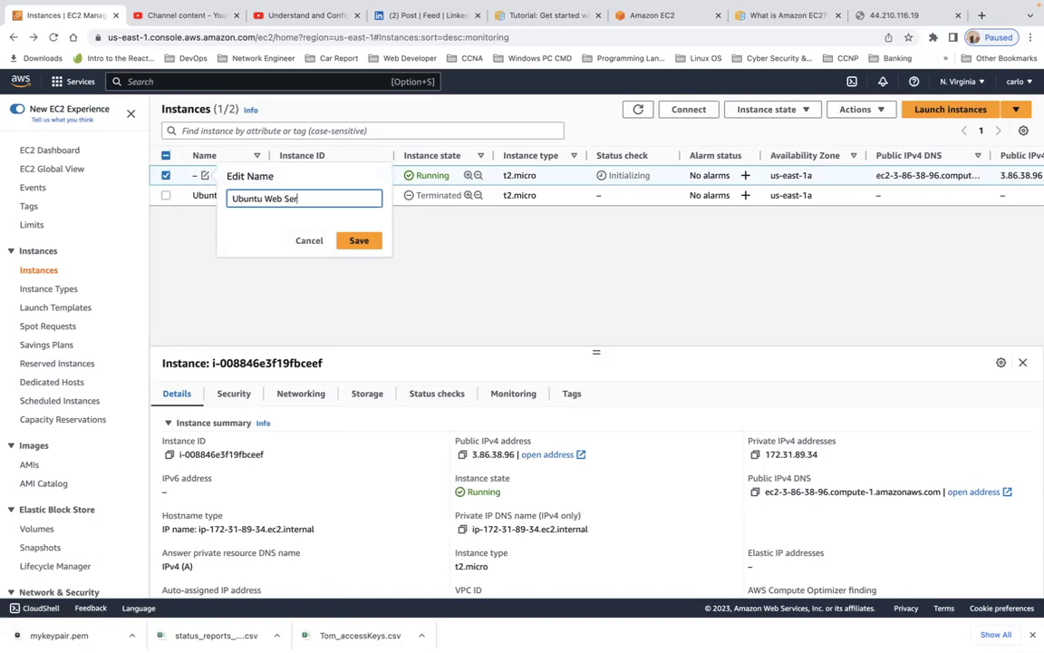
click(355, 239)
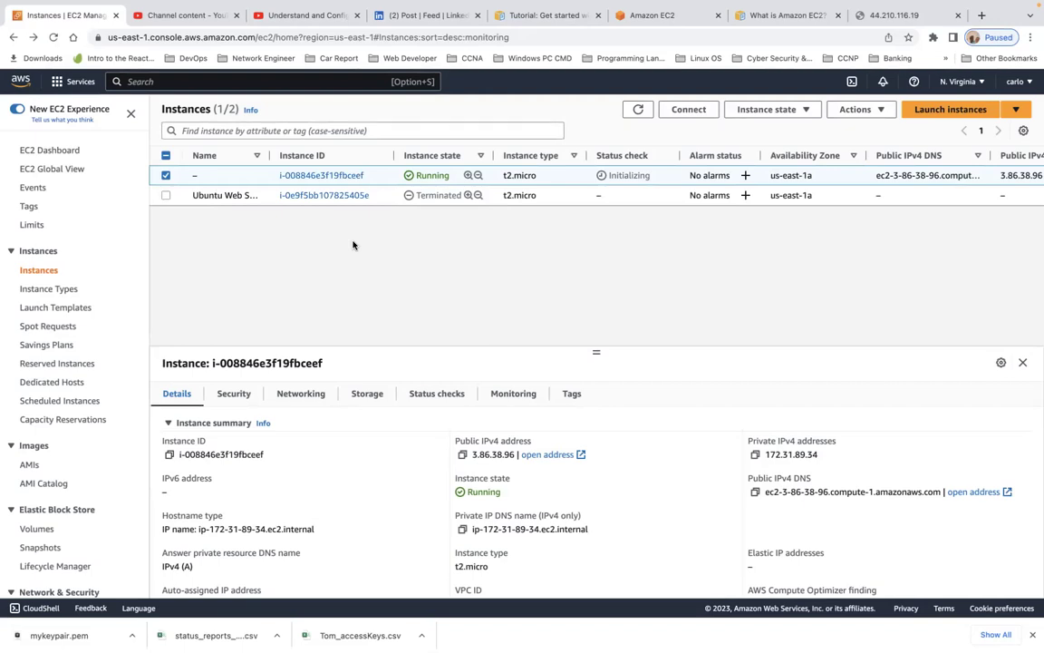
click(55, 40)
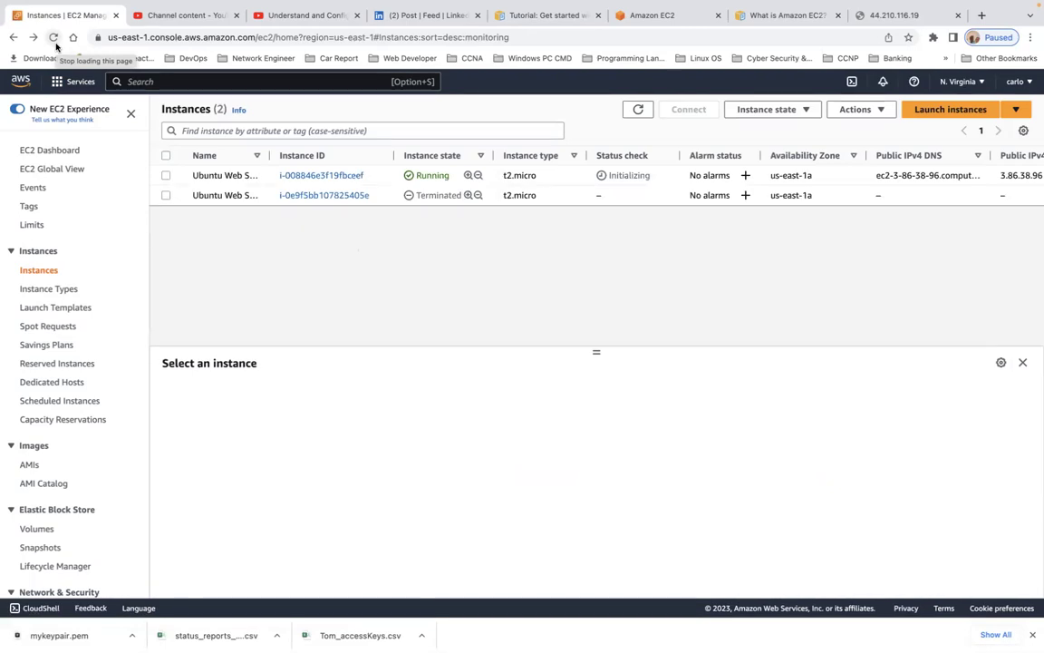
Select the terminated Ubuntu Web Server instance and look through its details and the details pane position preferences.
click(165, 196)
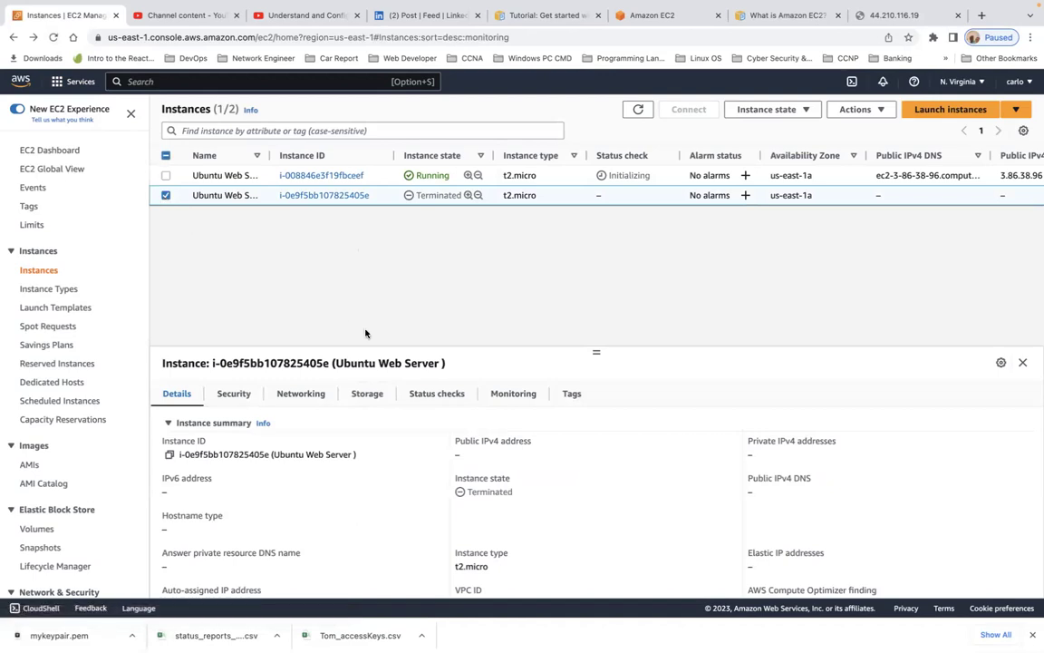
scroll(472, 406, up, 10)
scroll(471, 406, down, 6)
scroll(635, 446, down, 4)
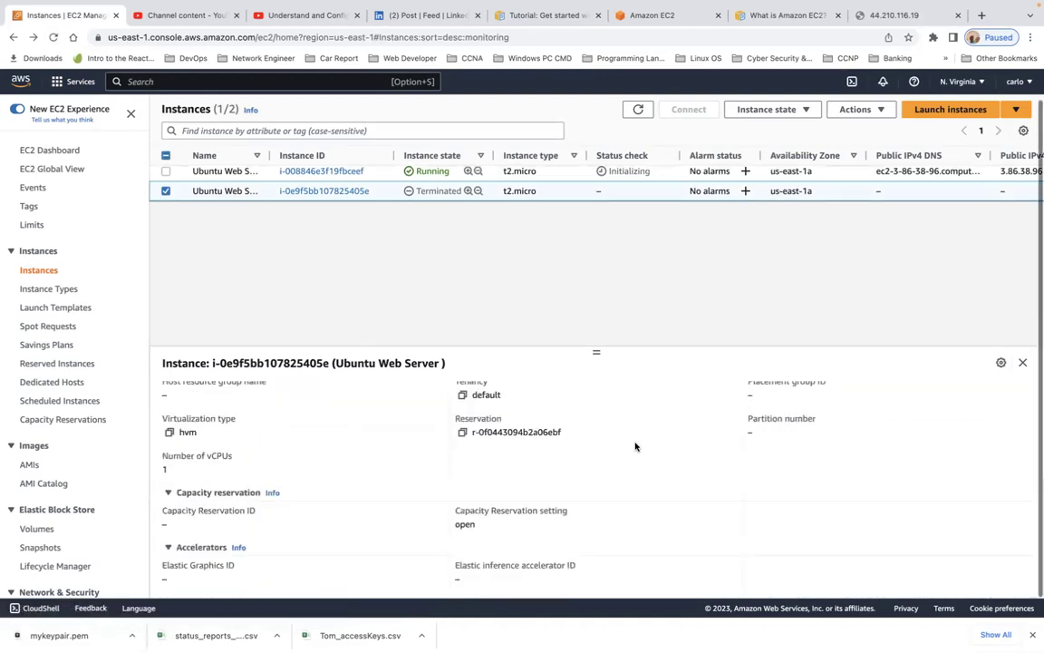
click(1001, 364)
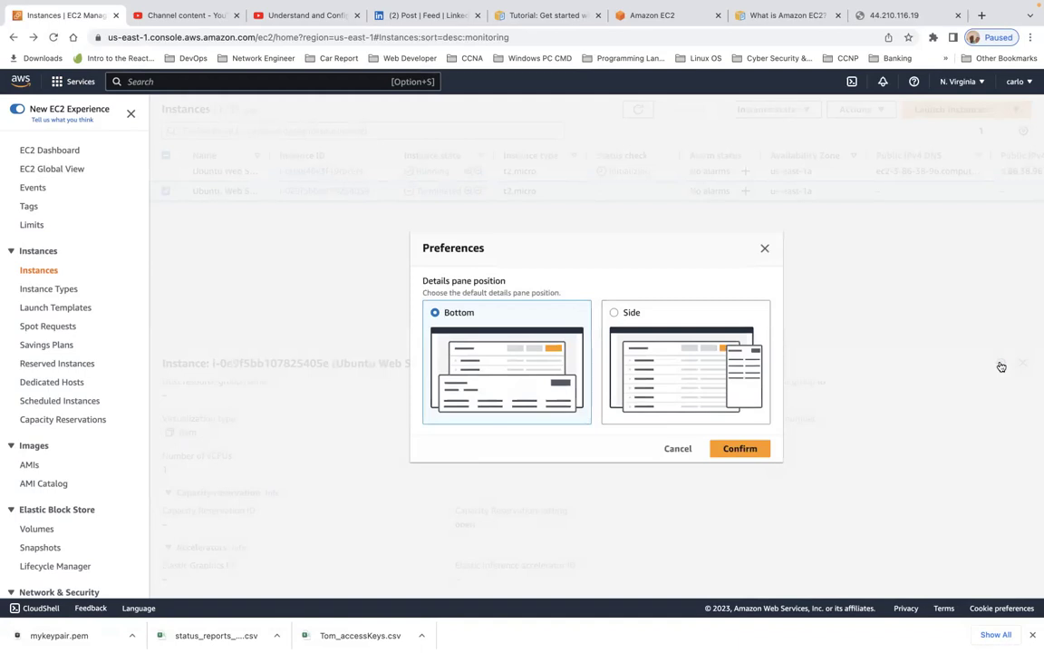
click(764, 248)
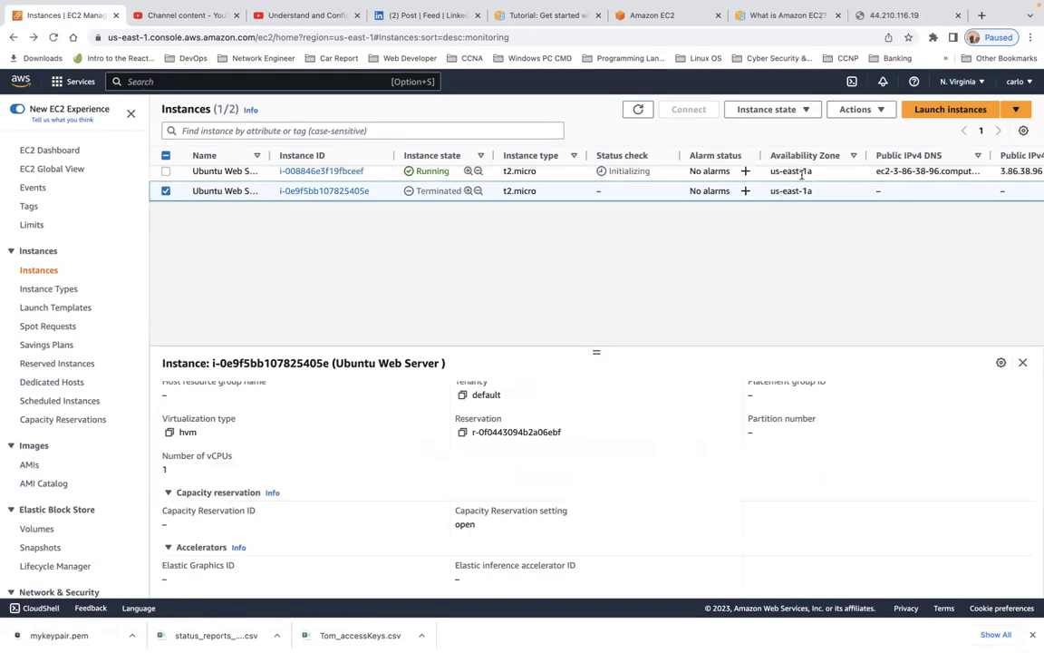
Terminate the selected old Ubuntu Web Server instance again and confirm the request.
click(807, 110)
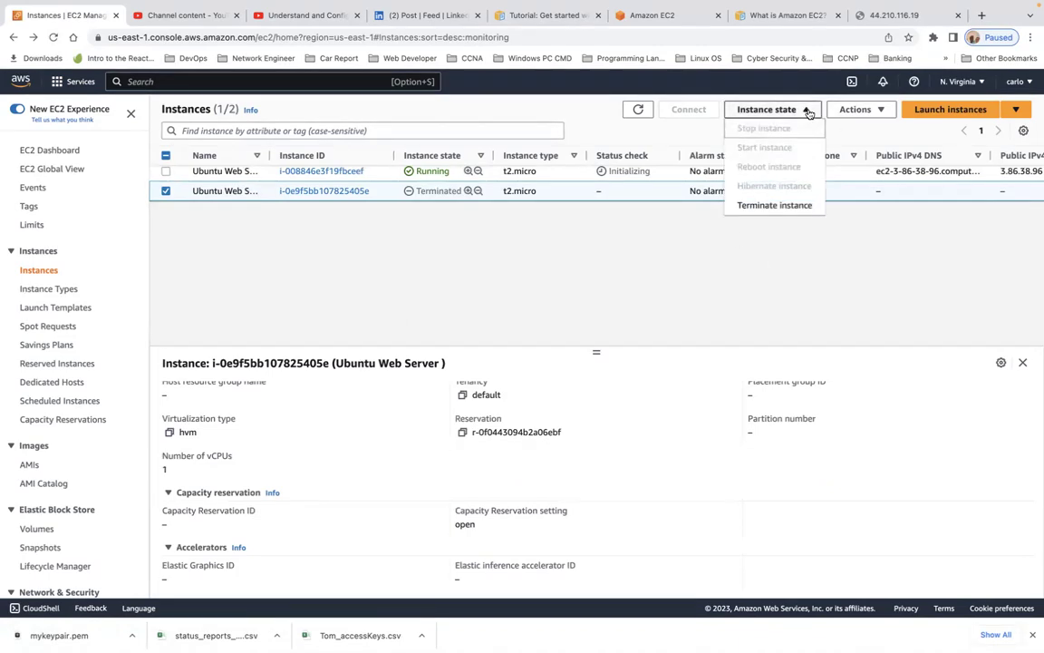
click(791, 204)
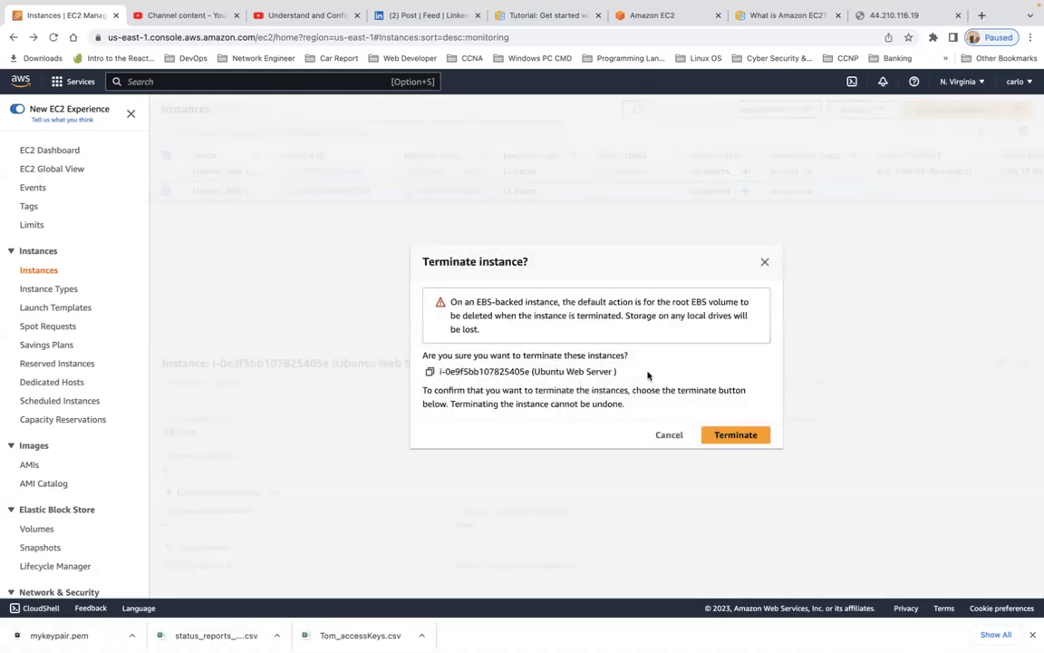
click(737, 435)
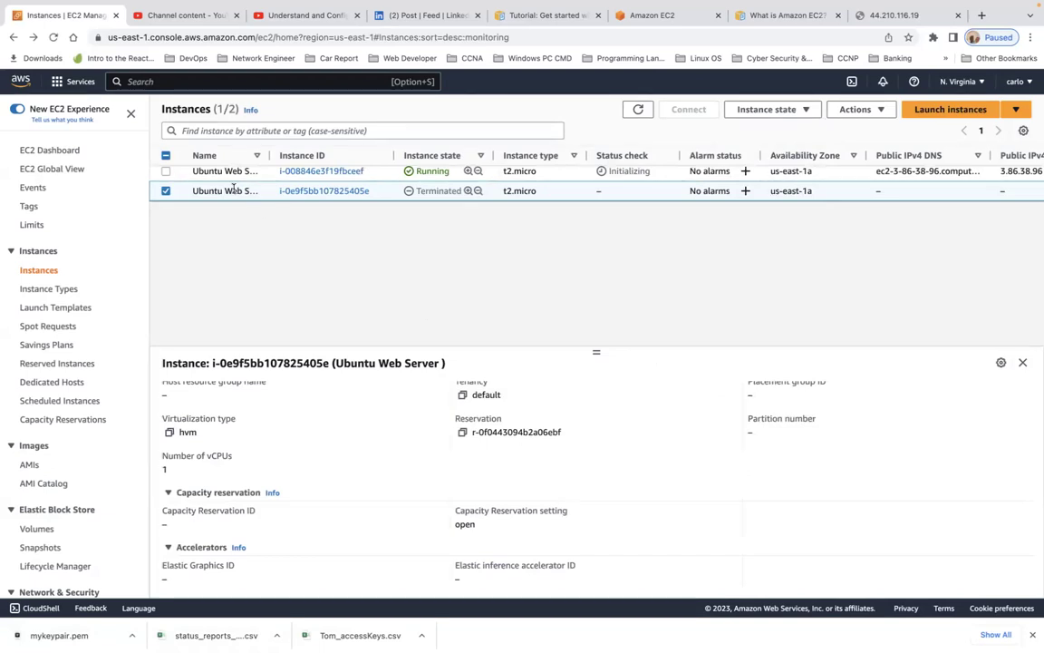
Select only the running Ubuntu Web Server instance and copy its public IPv4 address from the details.
click(166, 172)
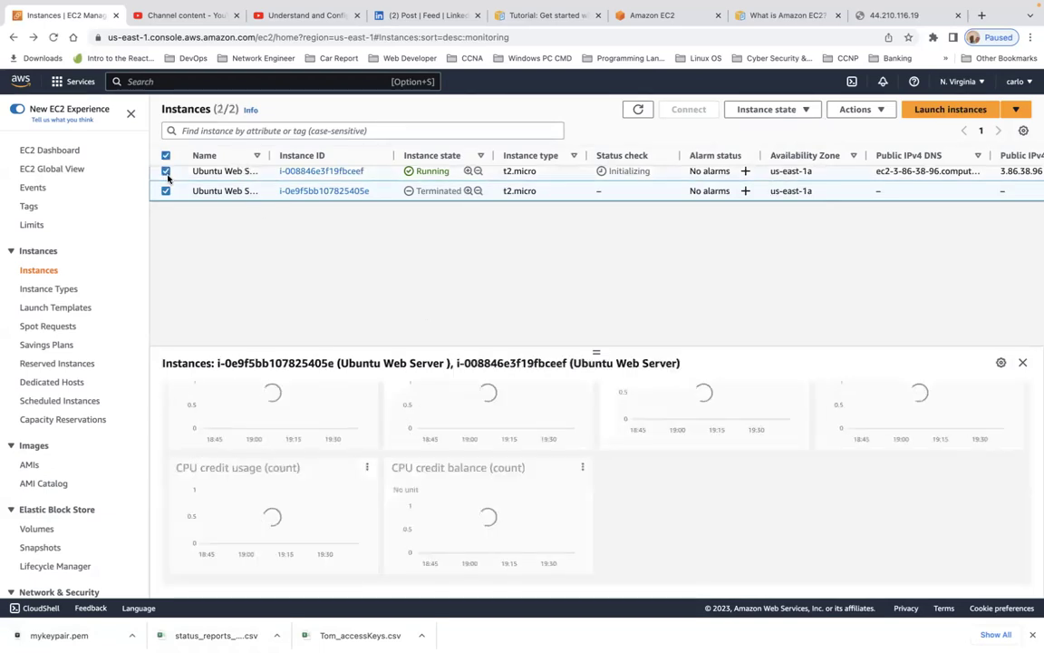
click(166, 190)
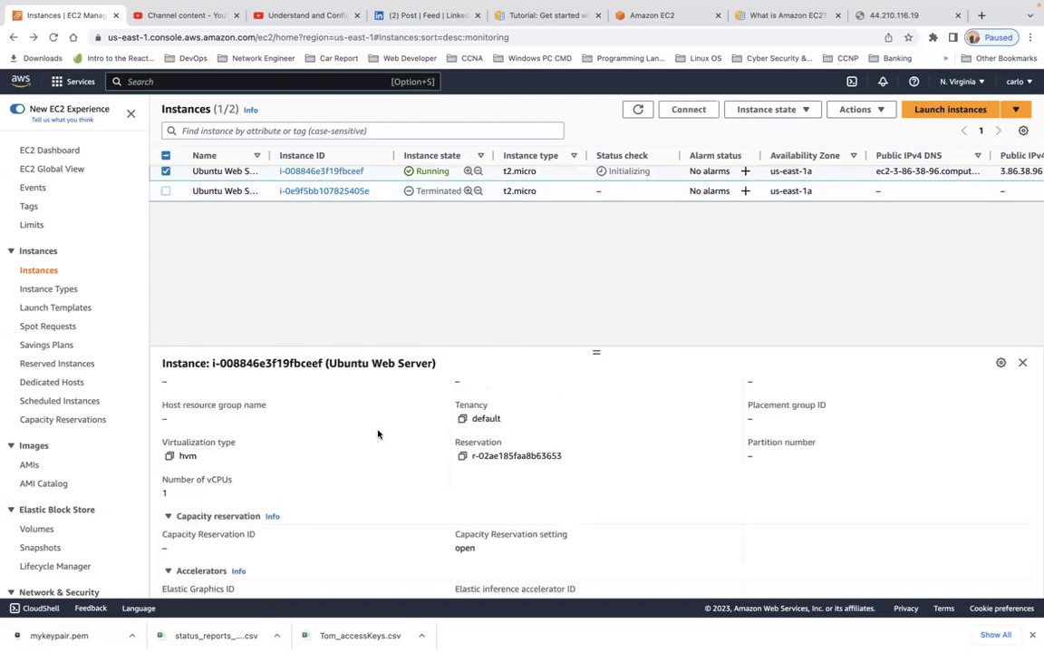
scroll(372, 441, down, 1)
scroll(372, 441, up, 15)
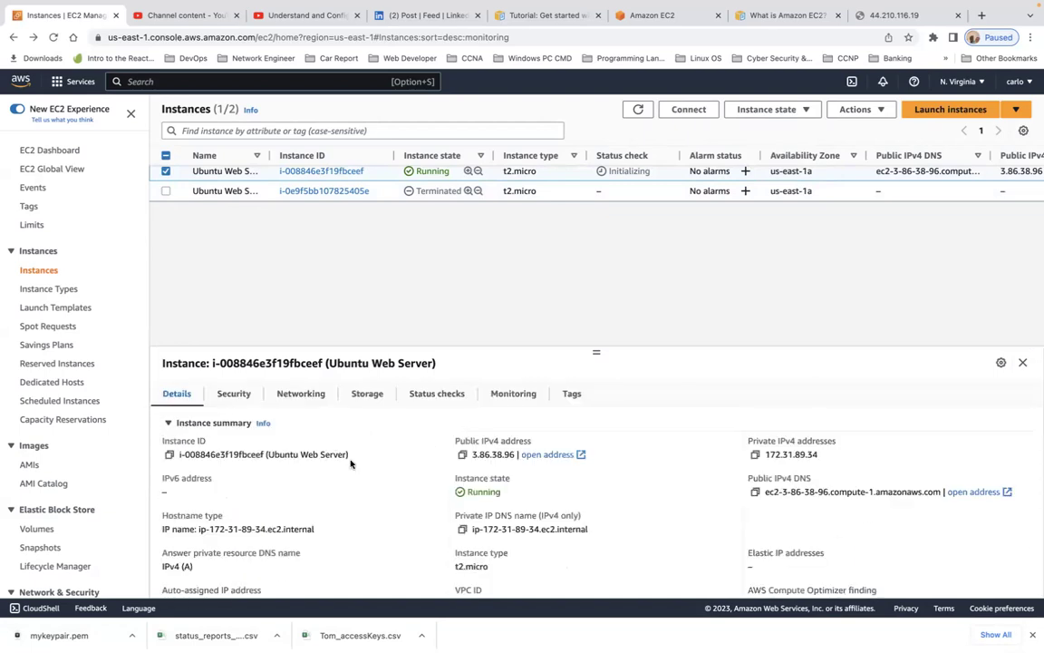
click(463, 456)
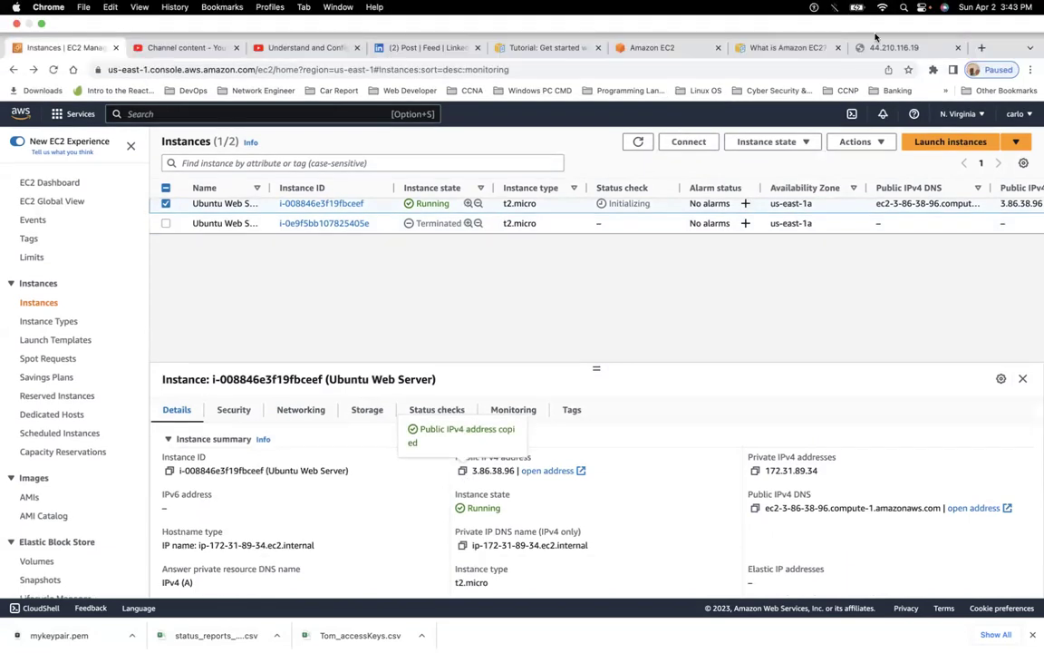
Load 3.86.38.96 in the browser tab used for the old server's address and continue to the site without HTTPS.
click(882, 46)
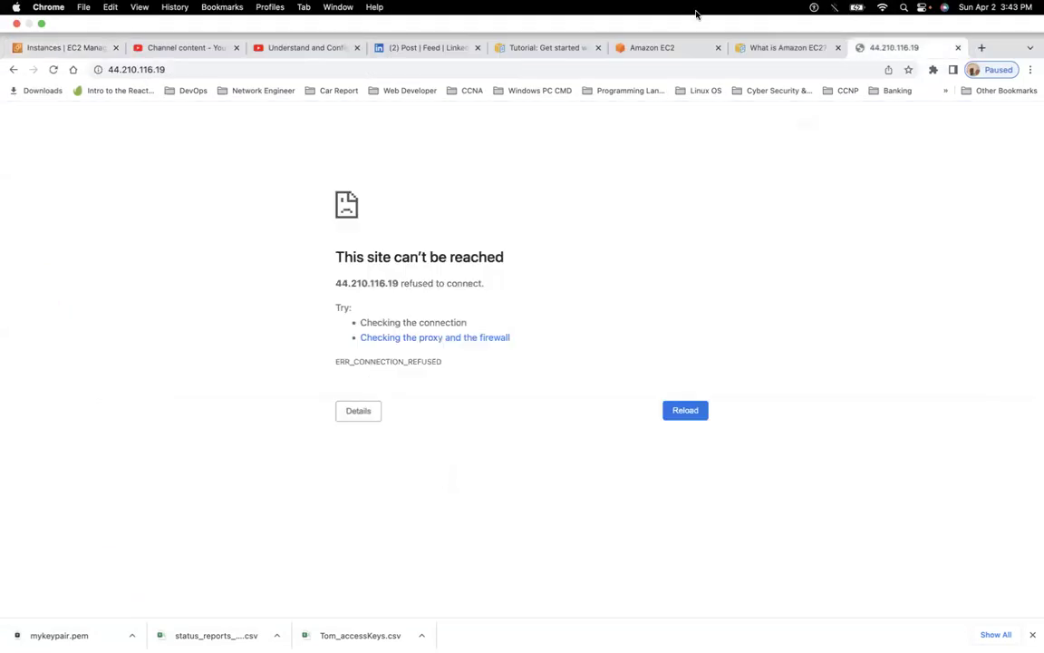
click(246, 70)
key(super+v)
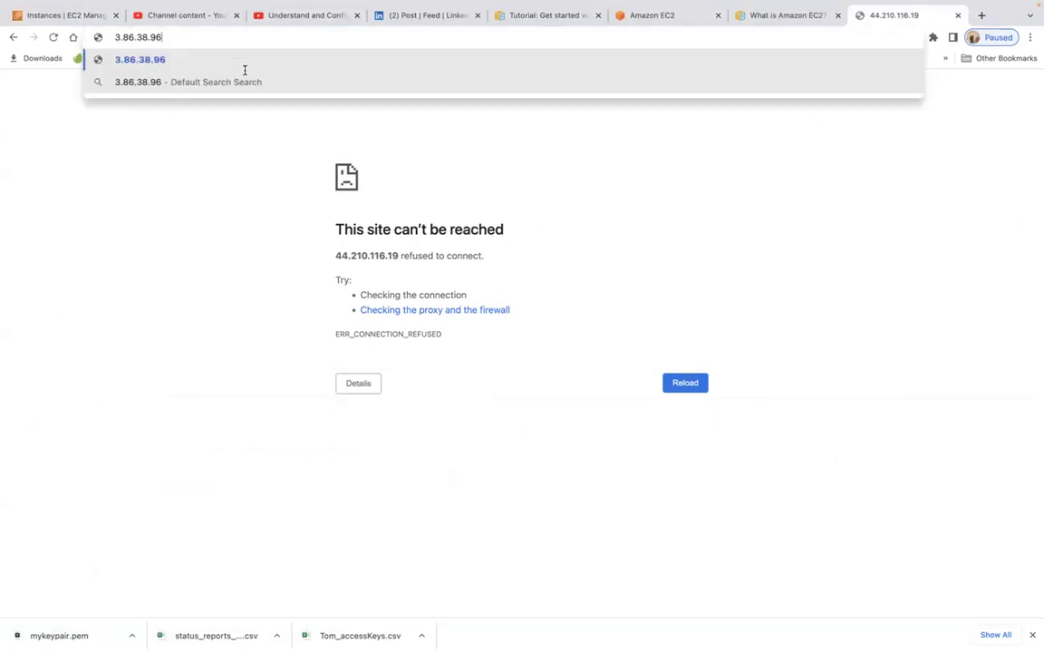
key(Return)
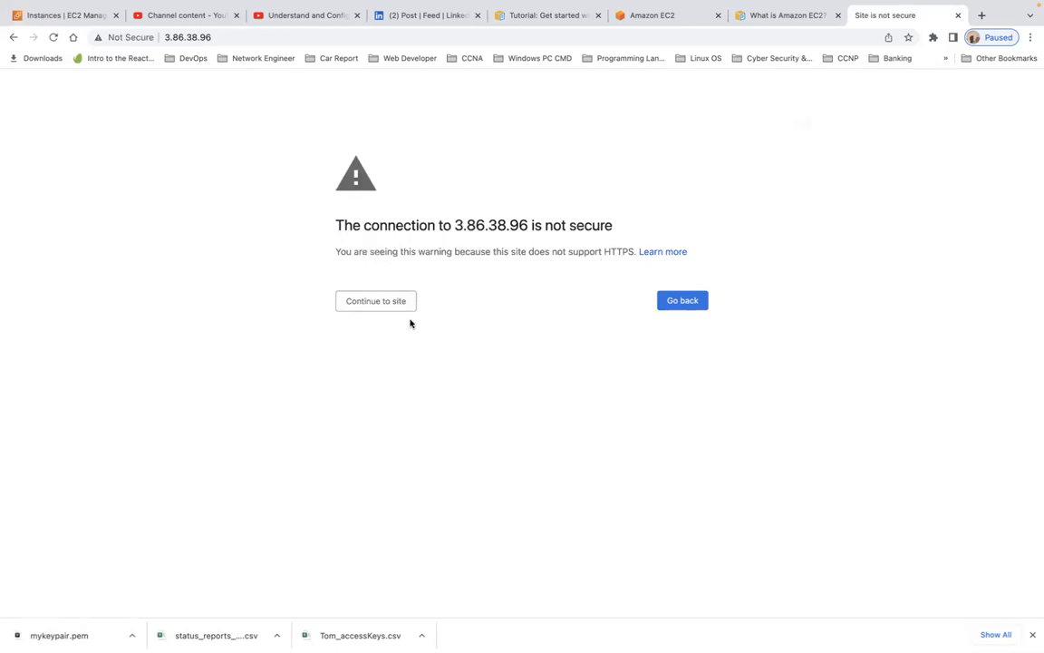
click(376, 309)
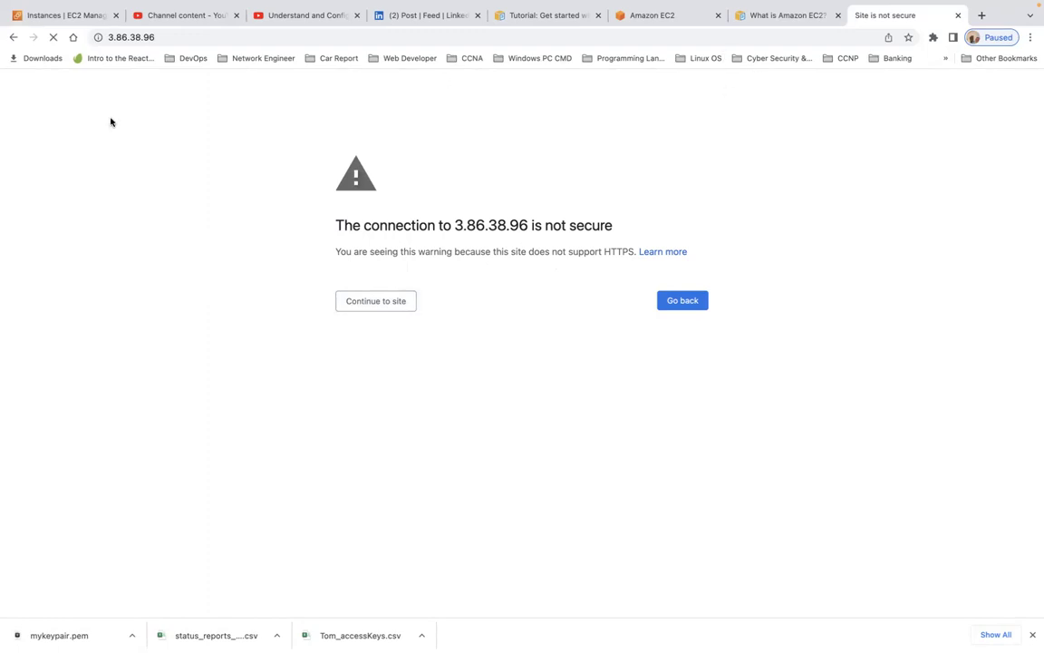
Filter the EC2 instance list to terminated instances, check the old Ubuntu Web Server instance and go back.
click(80, 17)
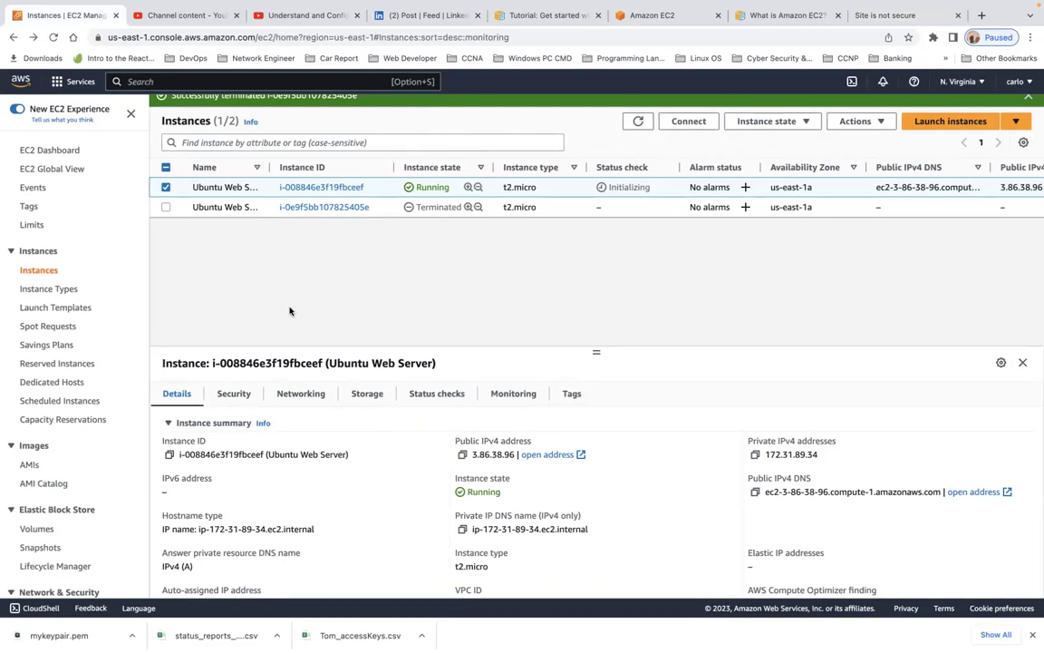
scroll(289, 310, up, 1)
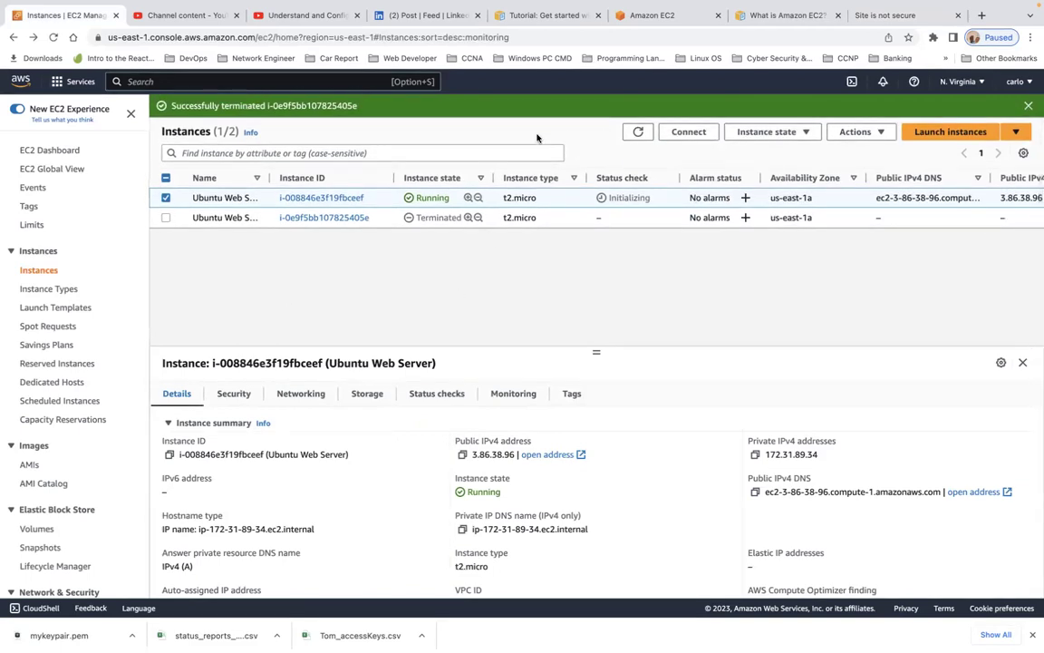
click(1028, 107)
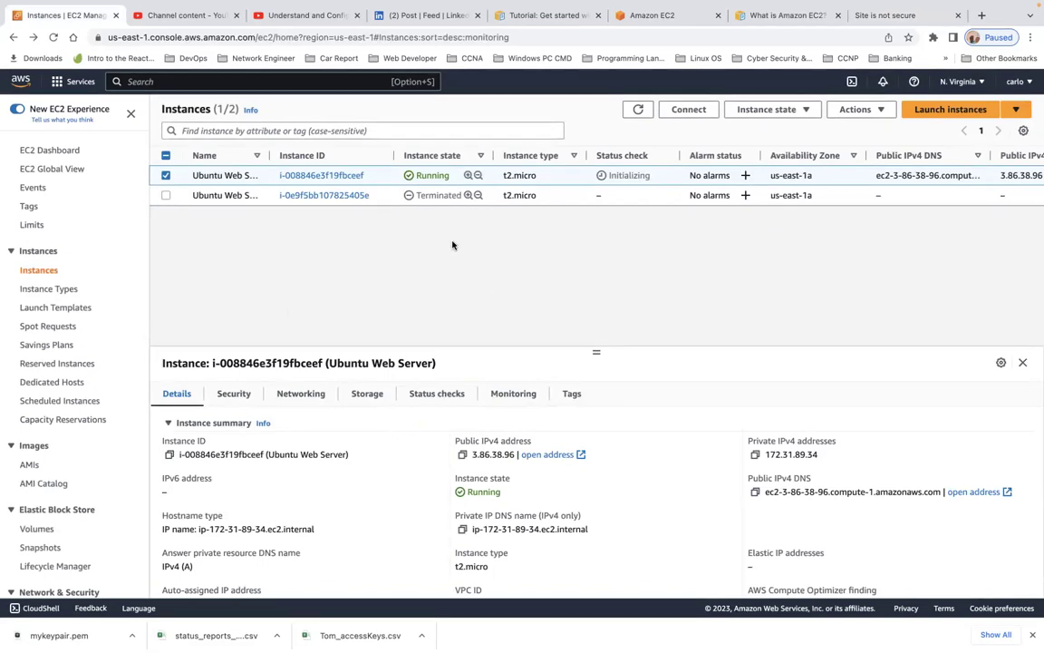
click(468, 196)
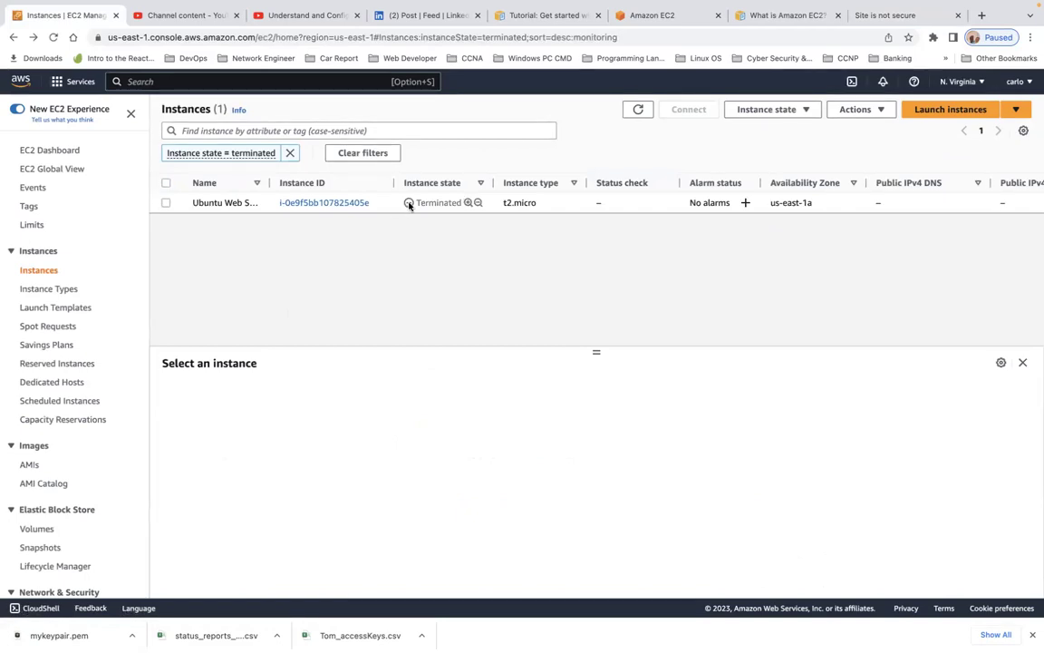
click(371, 203)
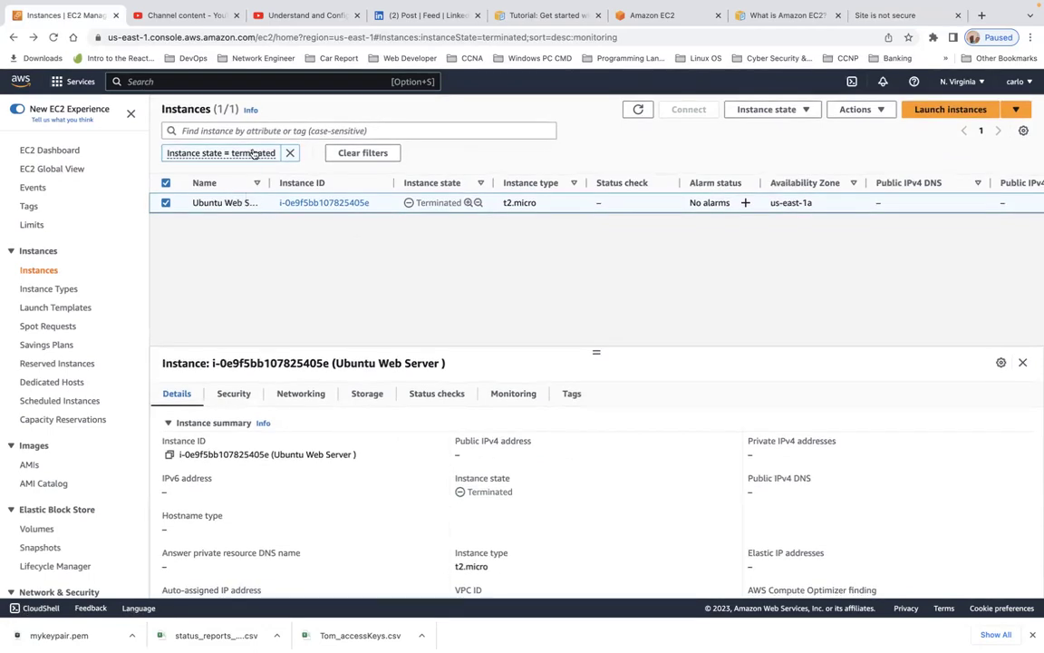
click(13, 37)
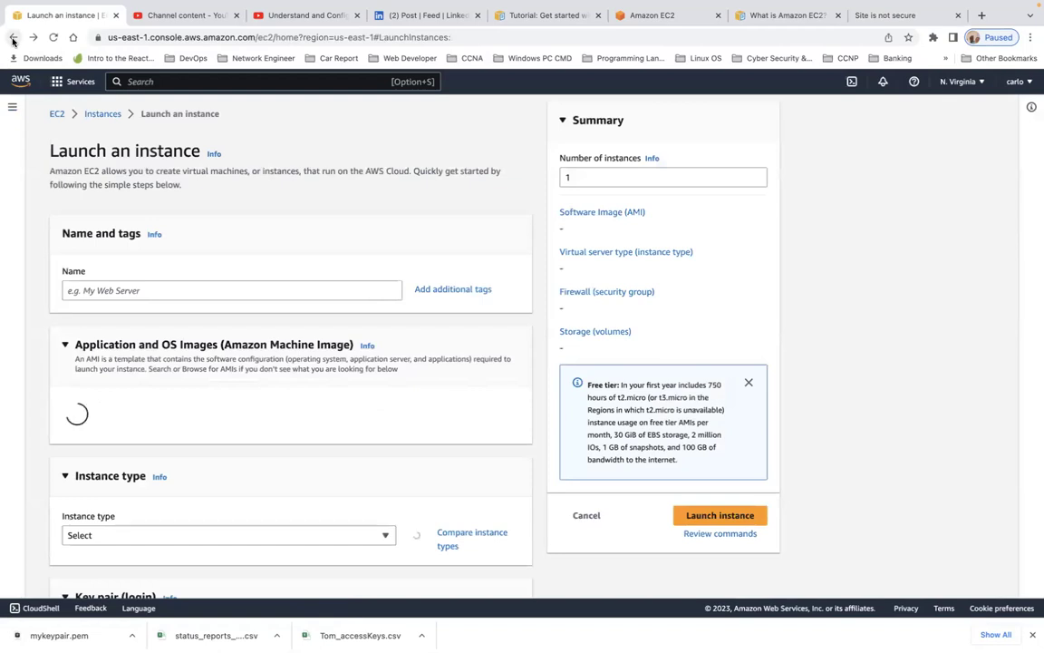
Check the web server page at 3.86.38.96 again and step back in that tab's history.
click(898, 16)
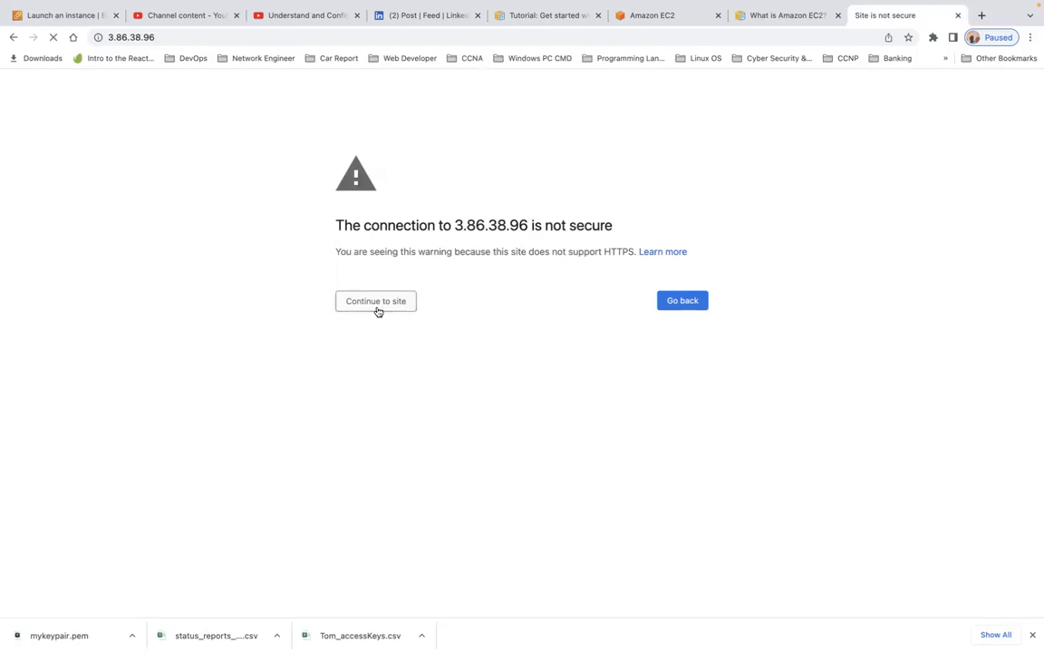
click(175, 36)
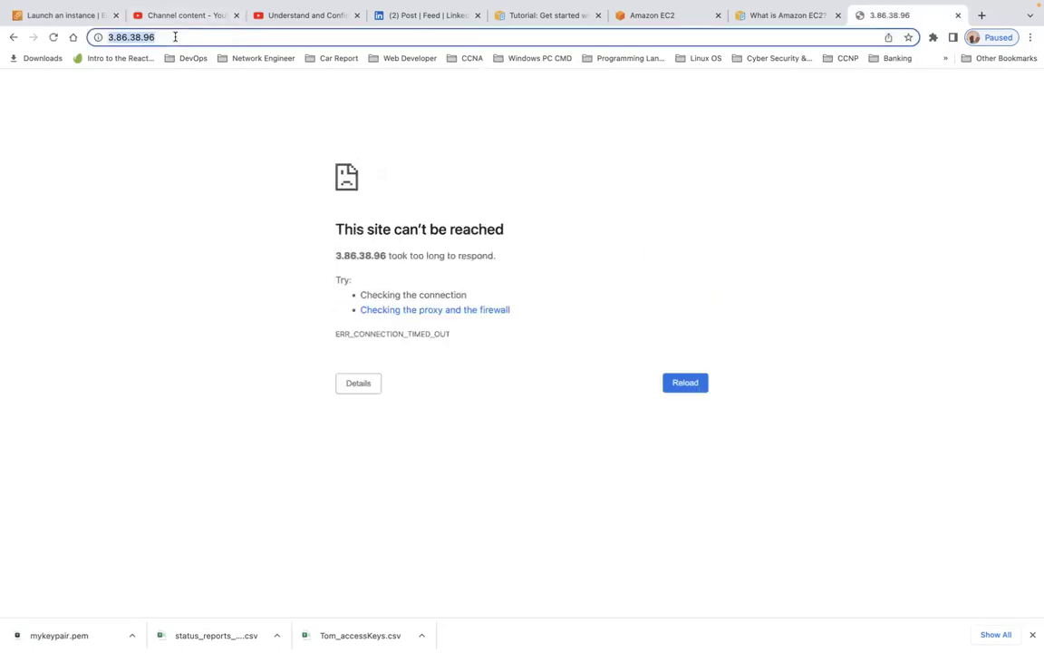
click(13, 38)
Return to the EC2 dashboard, list only the running instances and reload the list.
click(64, 16)
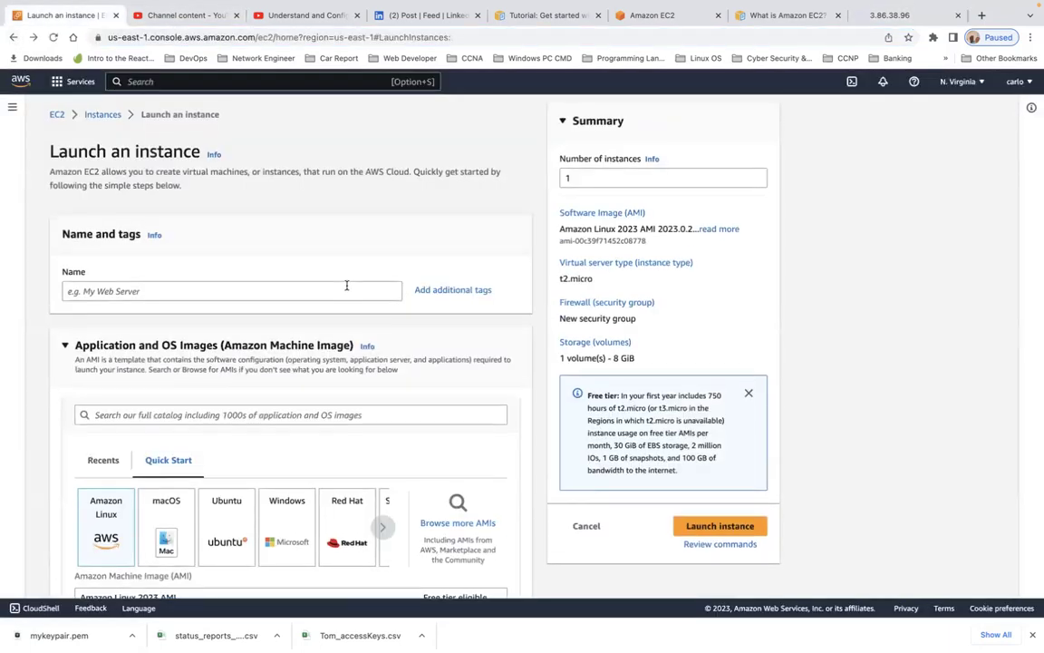
click(55, 114)
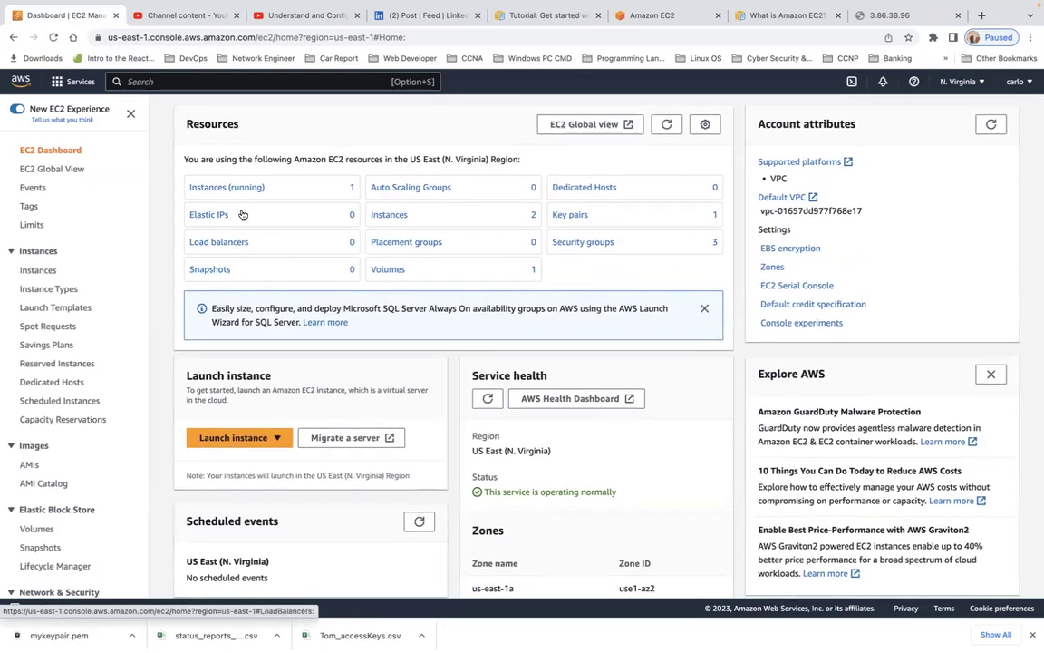
click(209, 190)
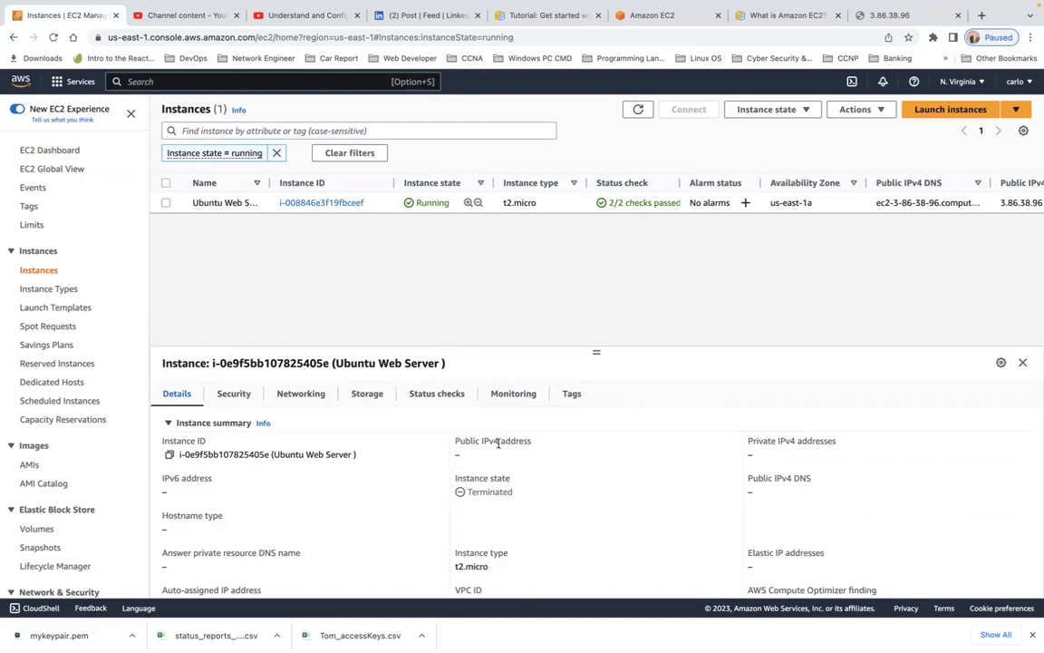
scroll(510, 475, down, 1)
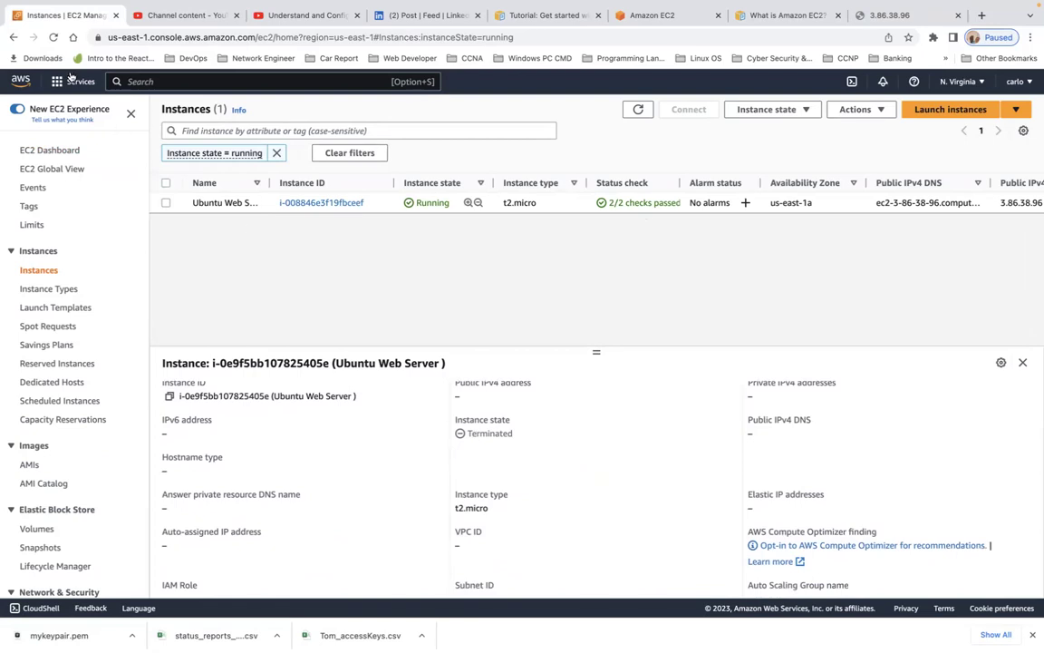
click(53, 38)
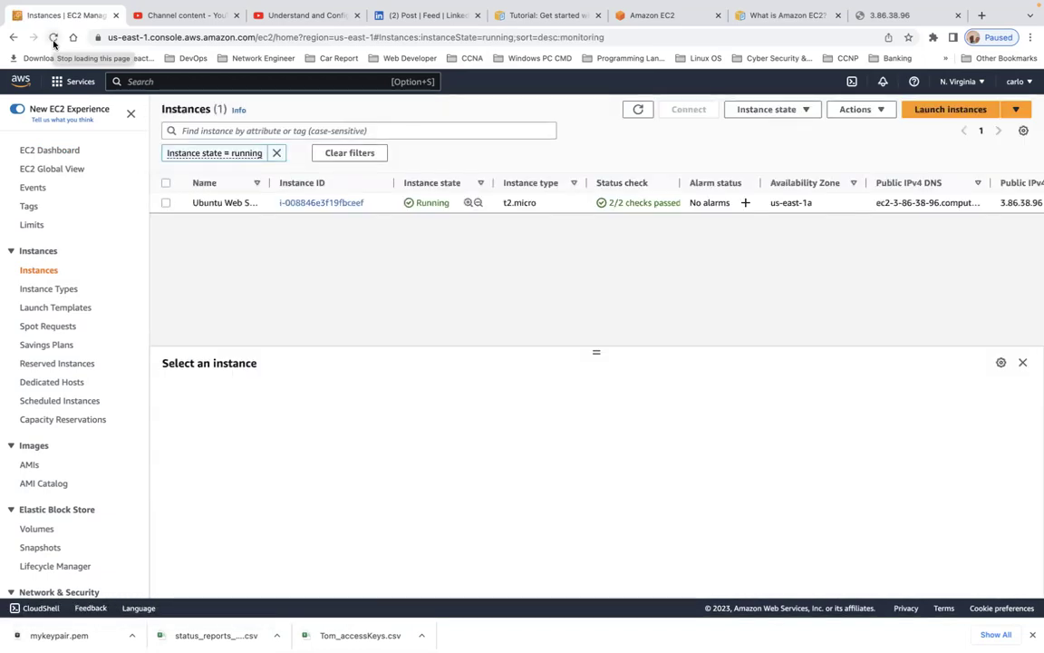
Open the running Ubuntu Web Server instance's public IPv4 address in a new tab and return to the existing 3.86.38.96 tab.
click(165, 204)
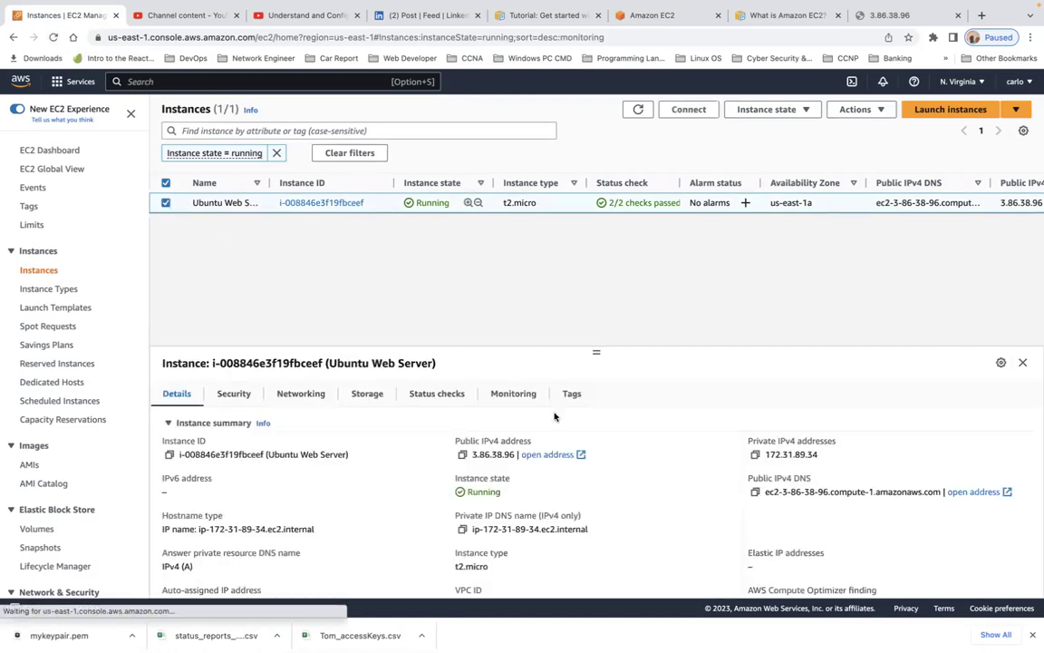
click(538, 458)
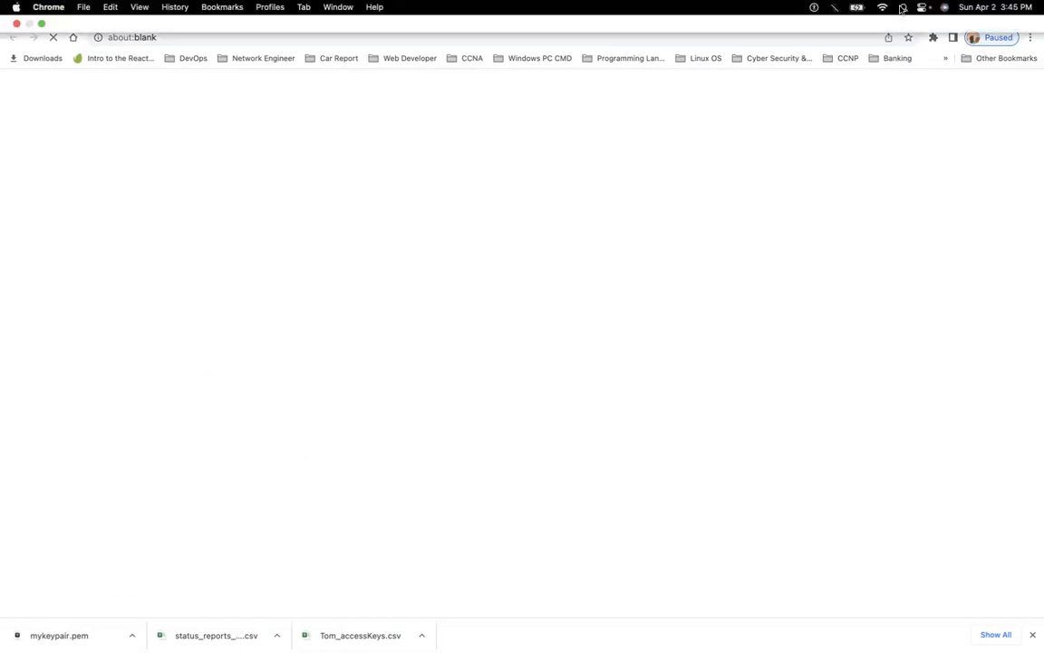
click(896, 47)
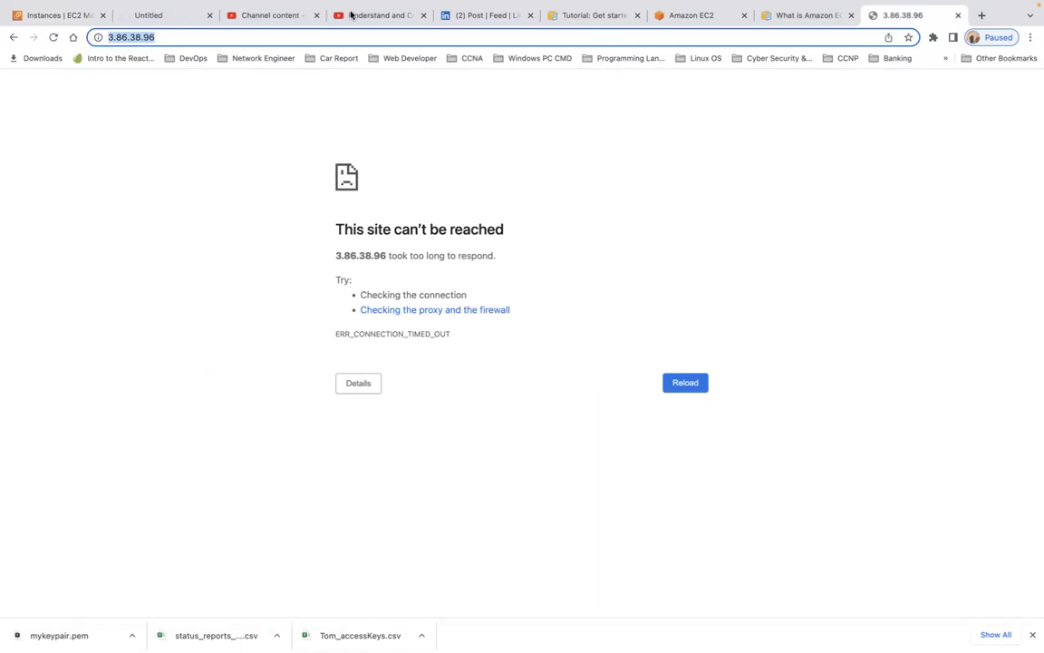
Check both browser tabs pointing to 3.86.38.96 and return to the EC2 instances list.
click(158, 18)
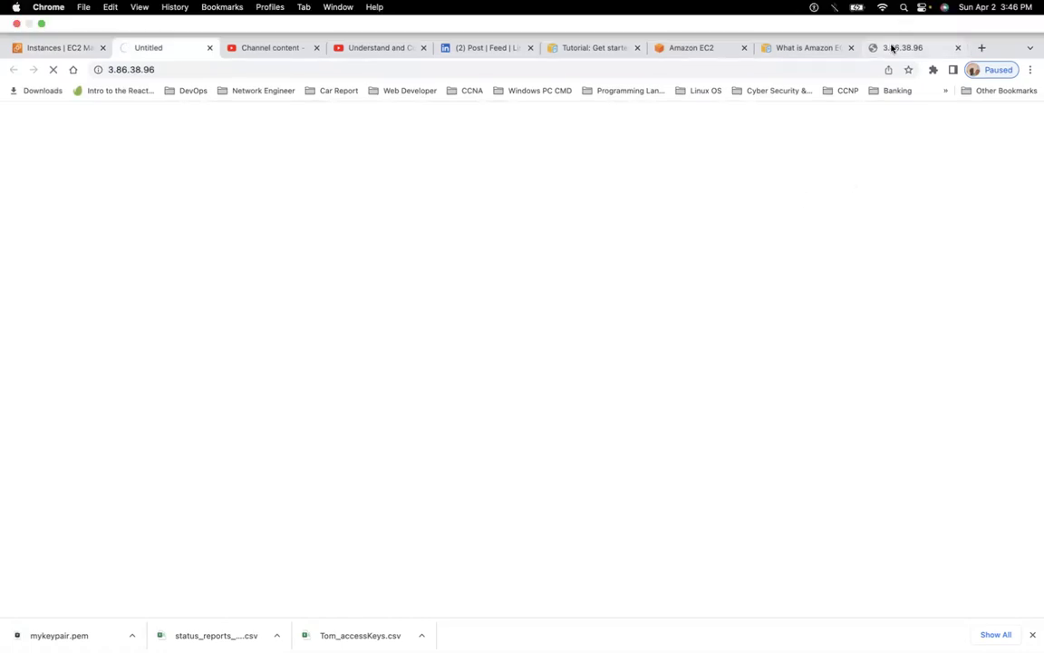
click(894, 48)
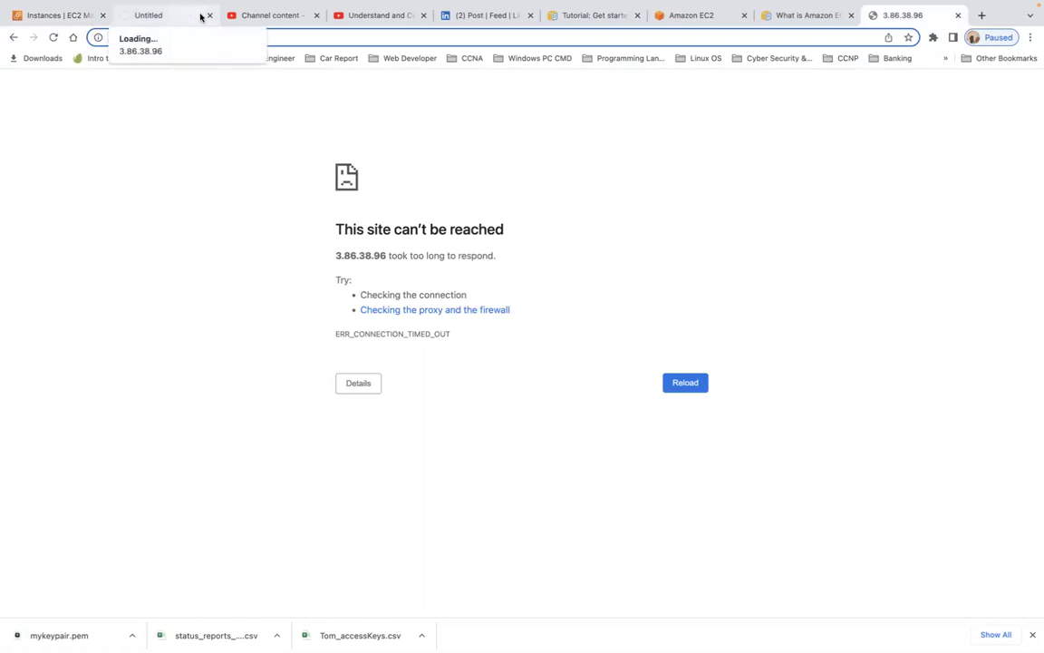
click(63, 17)
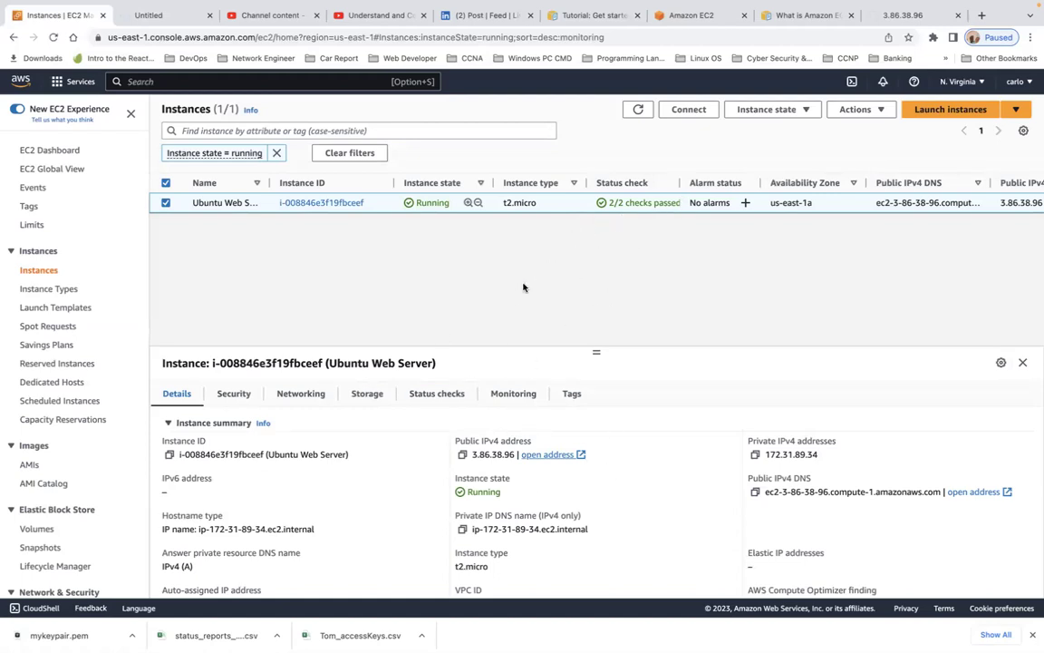
click(770, 110)
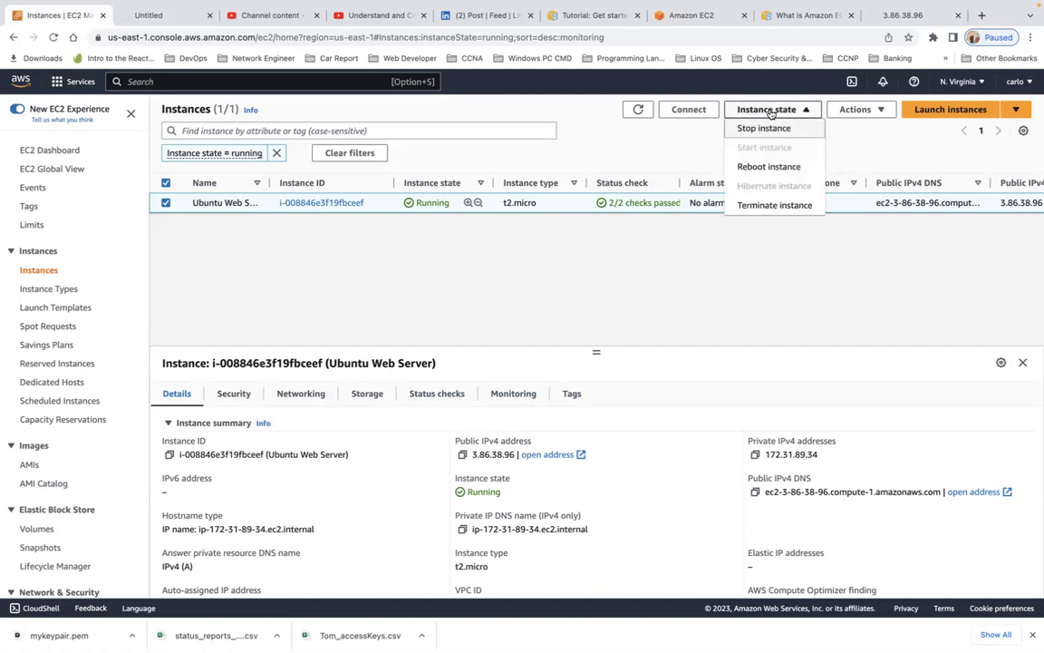
click(852, 127)
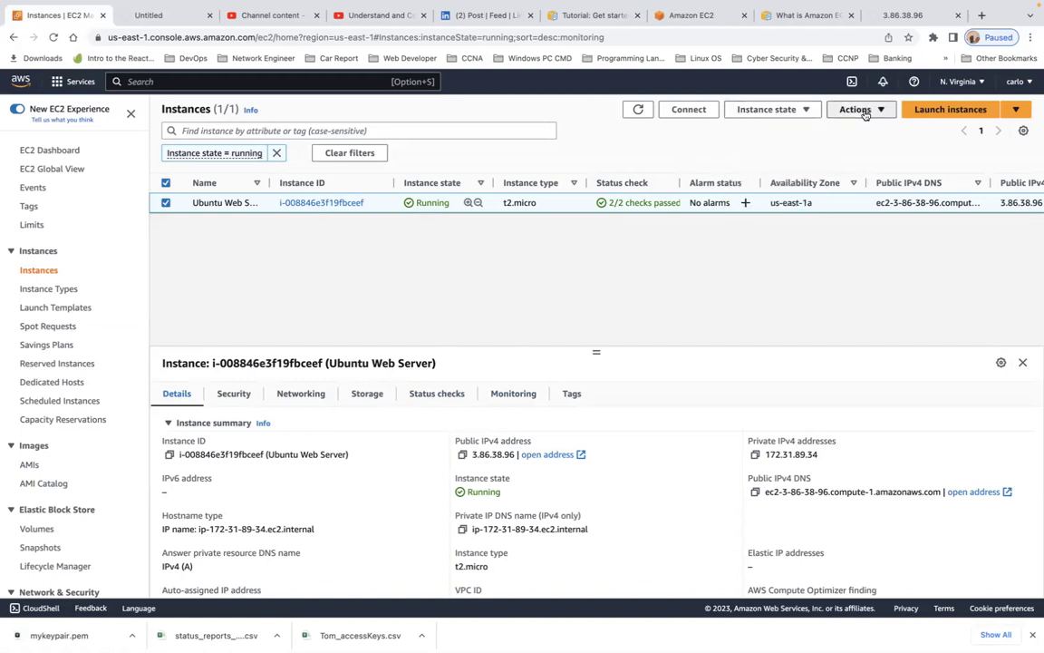
click(863, 110)
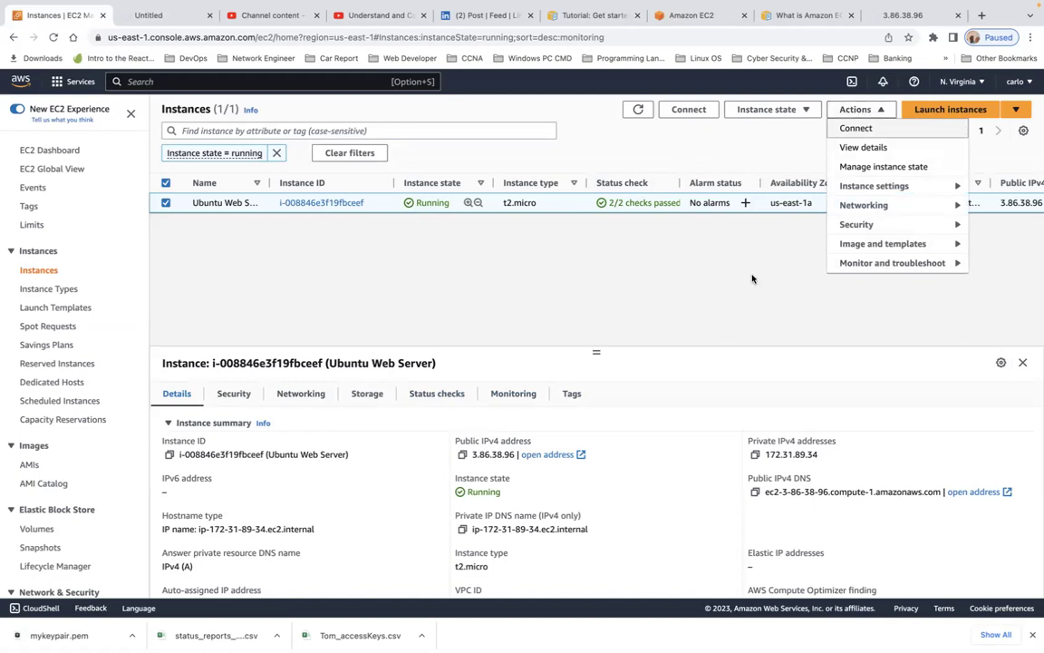
click(725, 308)
Examine all the details of the running Ubuntu Web Server instance, from its summary down to the accelerators.
scroll(650, 479, down, 3)
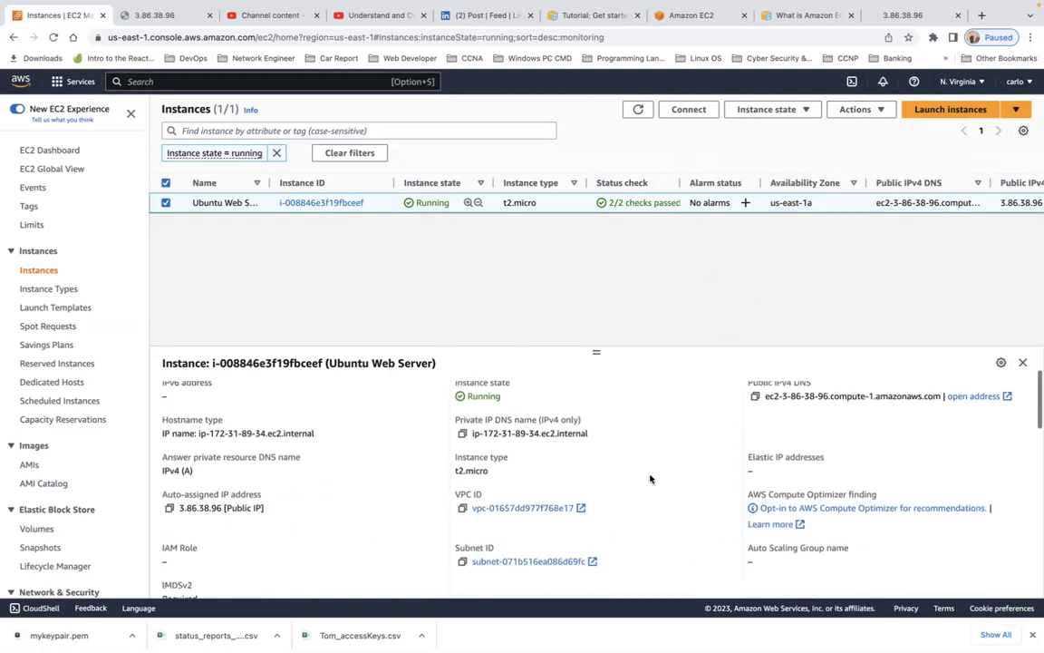
scroll(650, 479, down, 3)
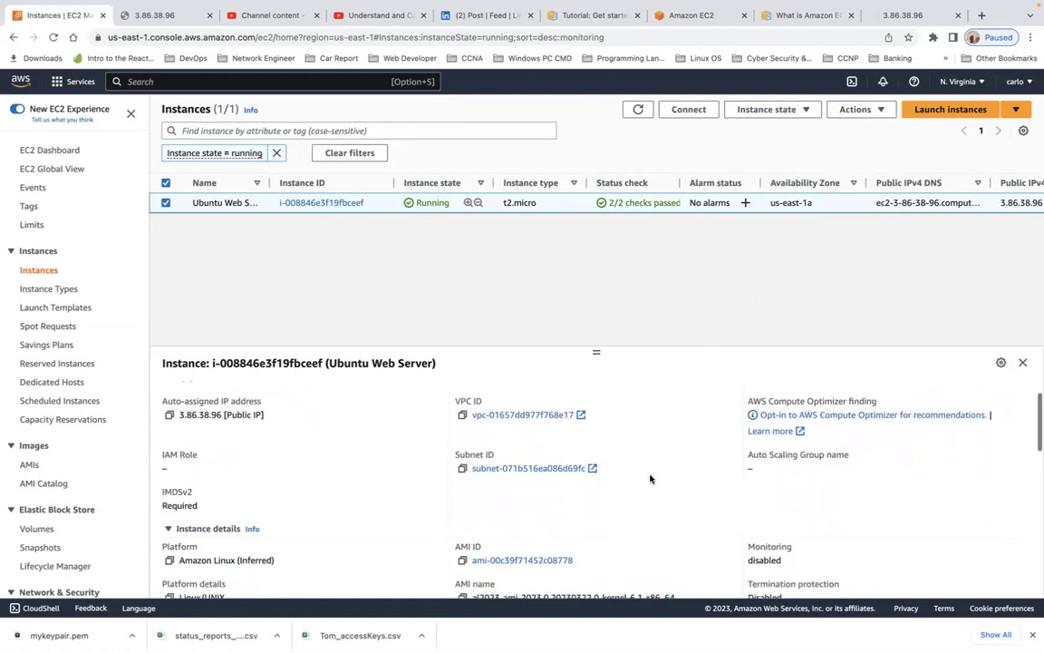
scroll(650, 479, down, 2)
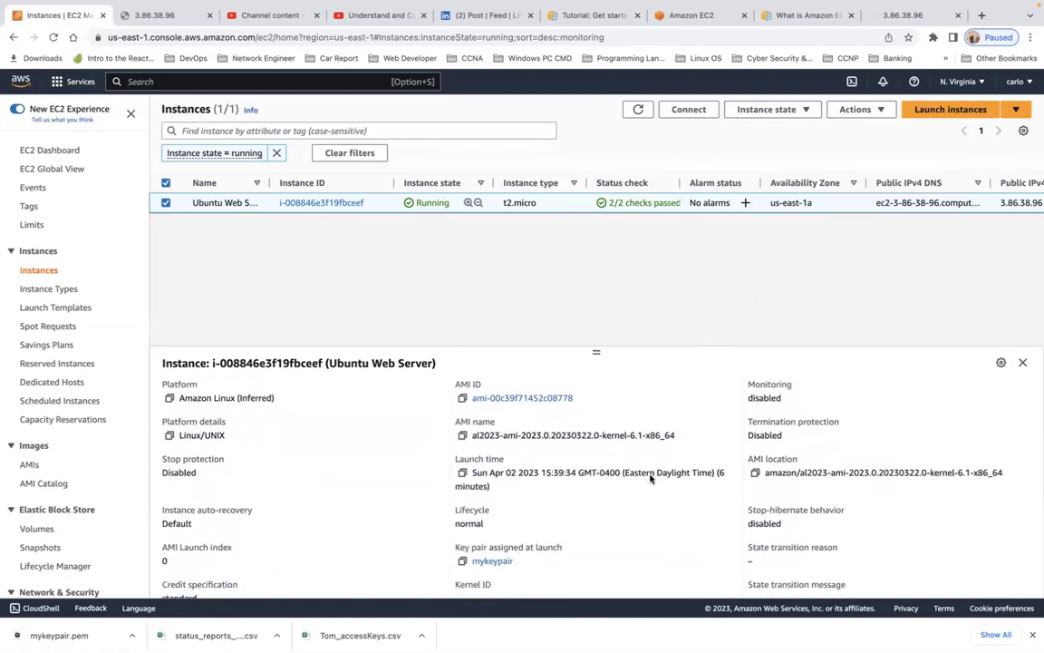
scroll(650, 477, down, 1)
scroll(650, 475, down, 3)
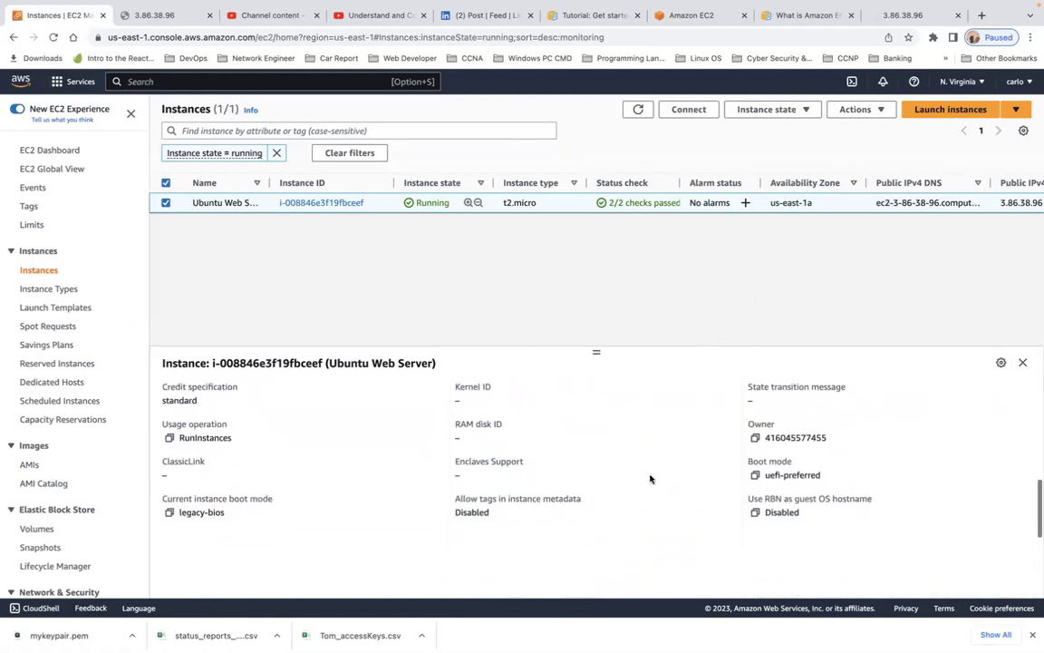
scroll(650, 479, up, 5)
scroll(650, 479, up, 2)
scroll(650, 478, down, 15)
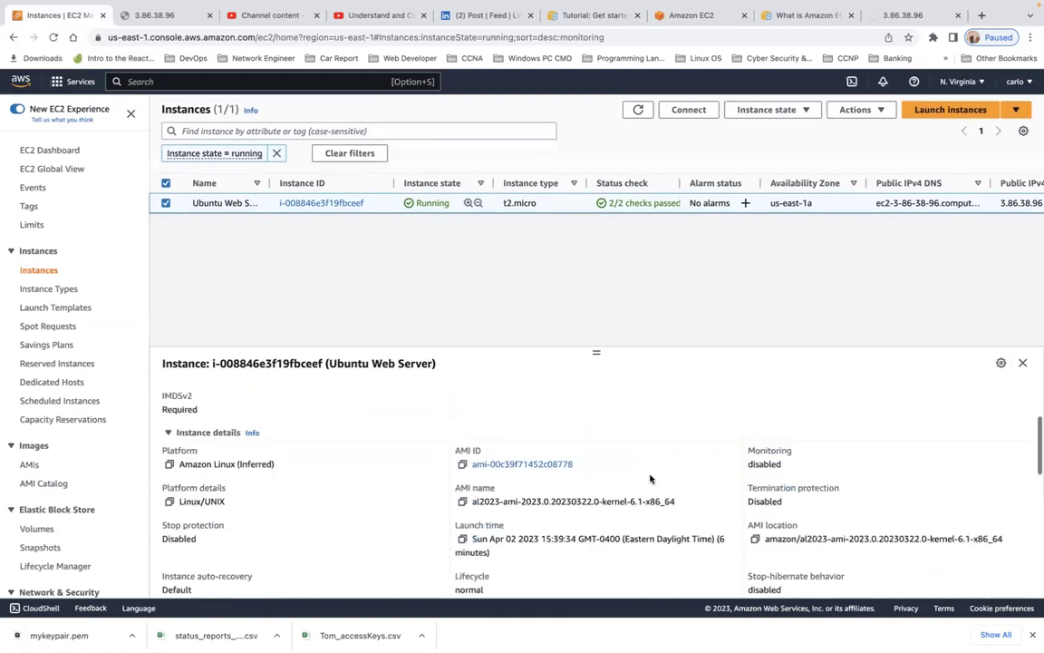
scroll(650, 479, down, 4)
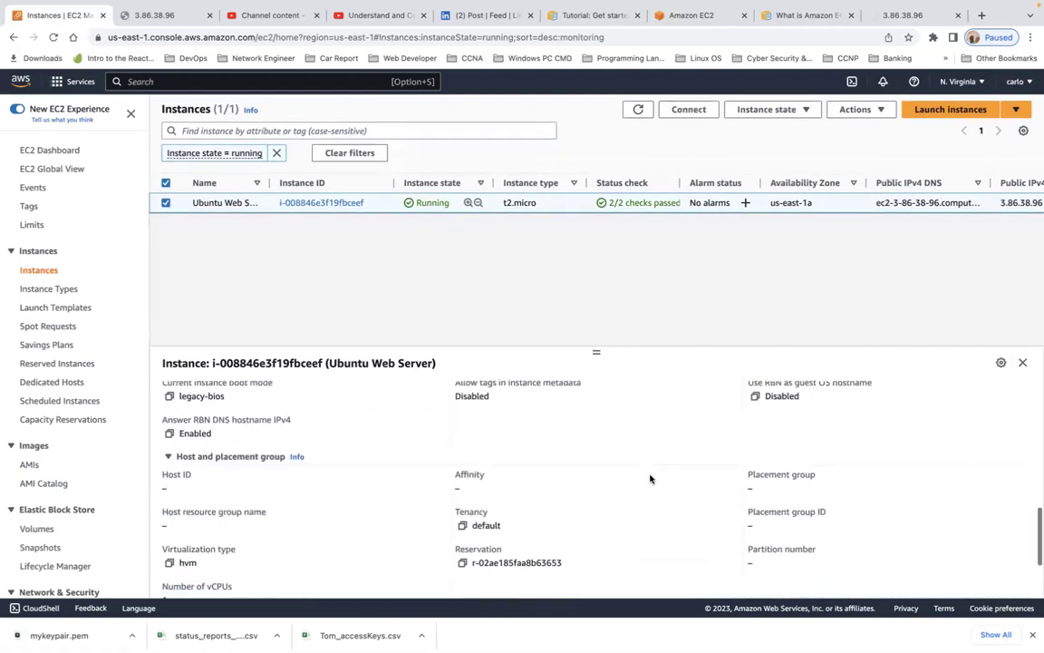
scroll(650, 478, down, 1)
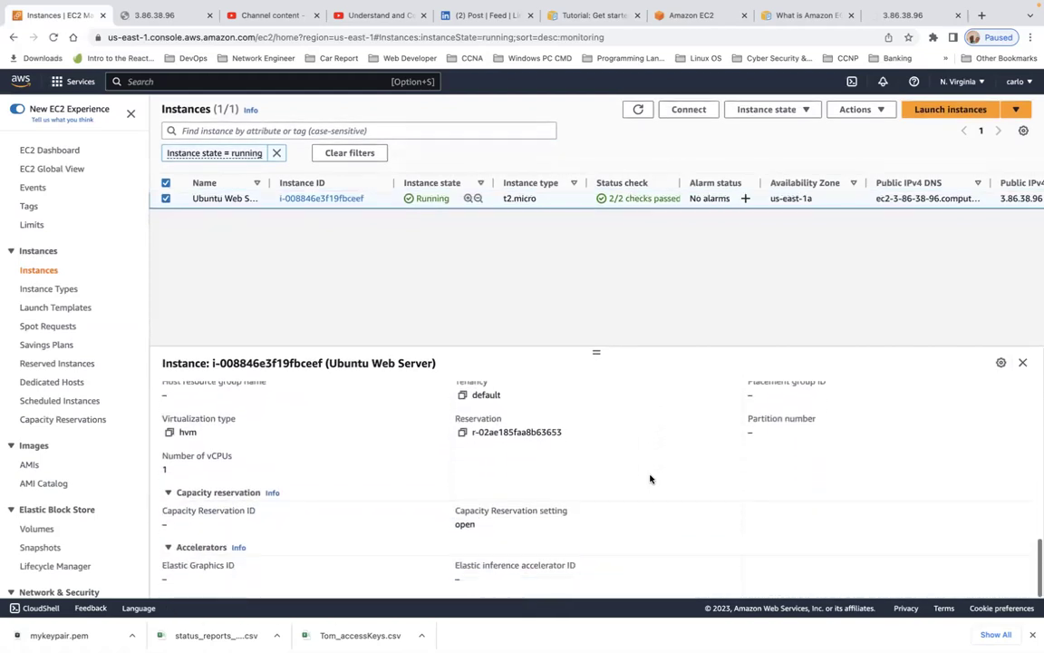
scroll(650, 479, up, 20)
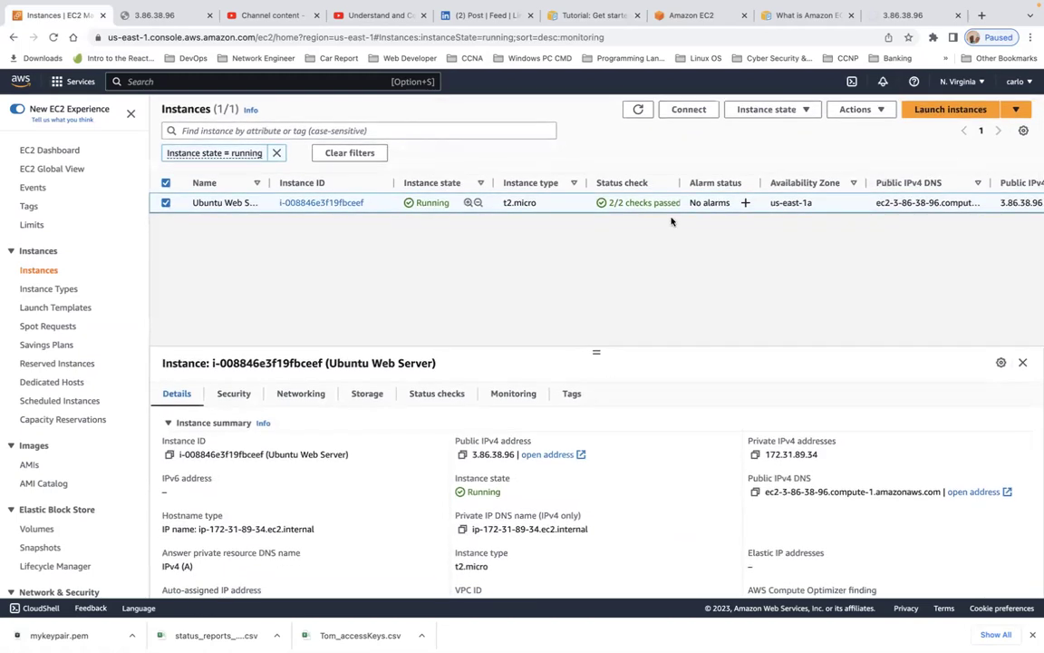
Recheck the 3.86.38.96 tab, then switch to Safari, close the failed 44.210.116.19 page and load 3.86.38.96 in a new tab.
click(893, 14)
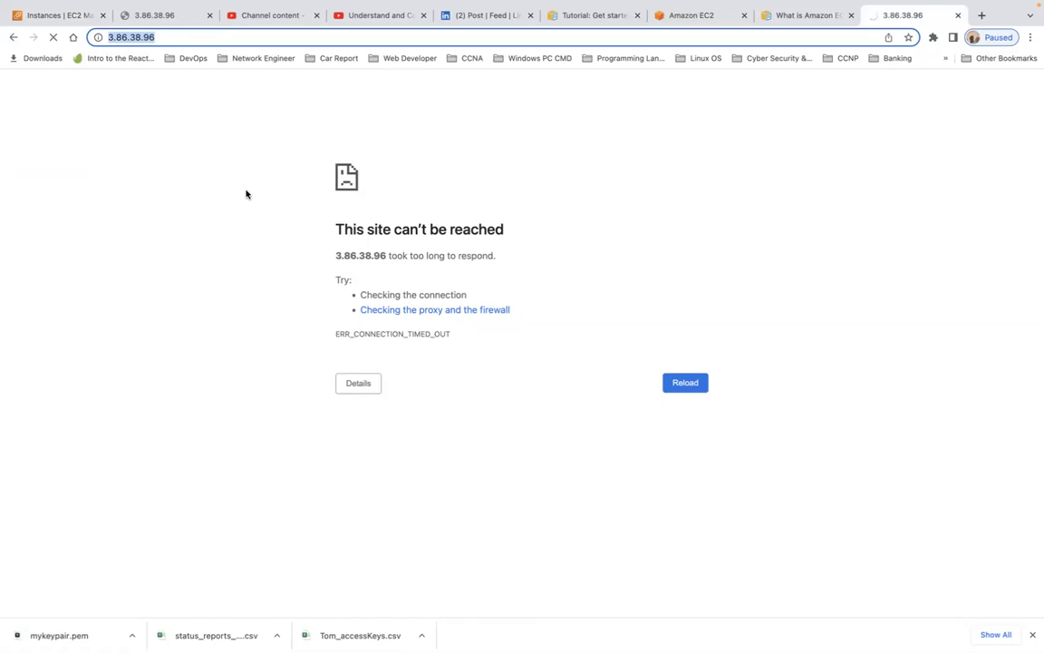
key(ctrl+Up)
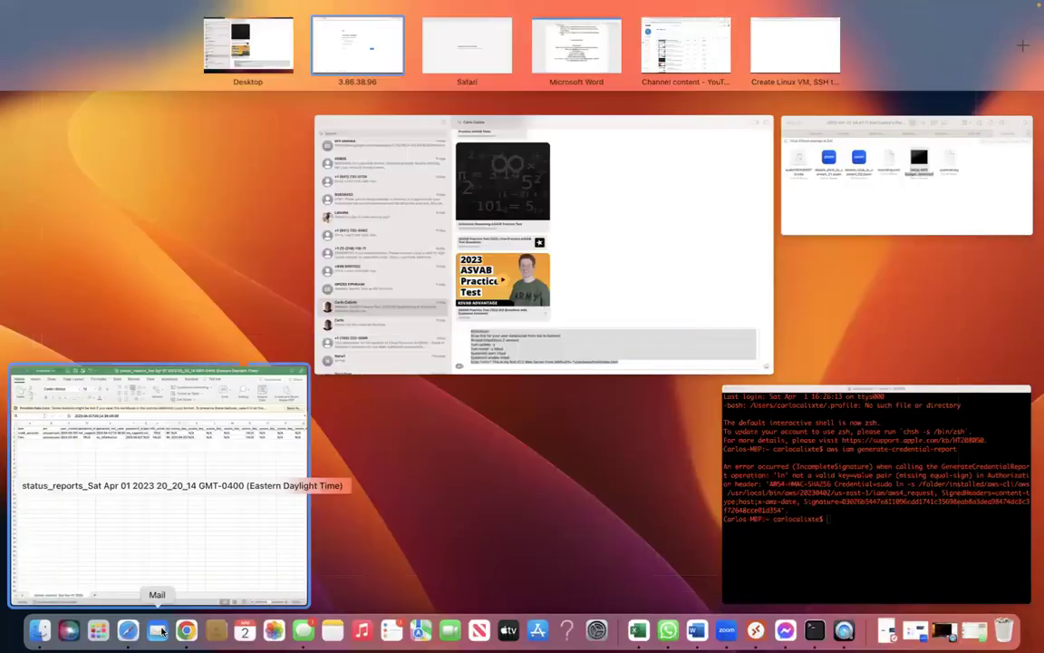
click(127, 630)
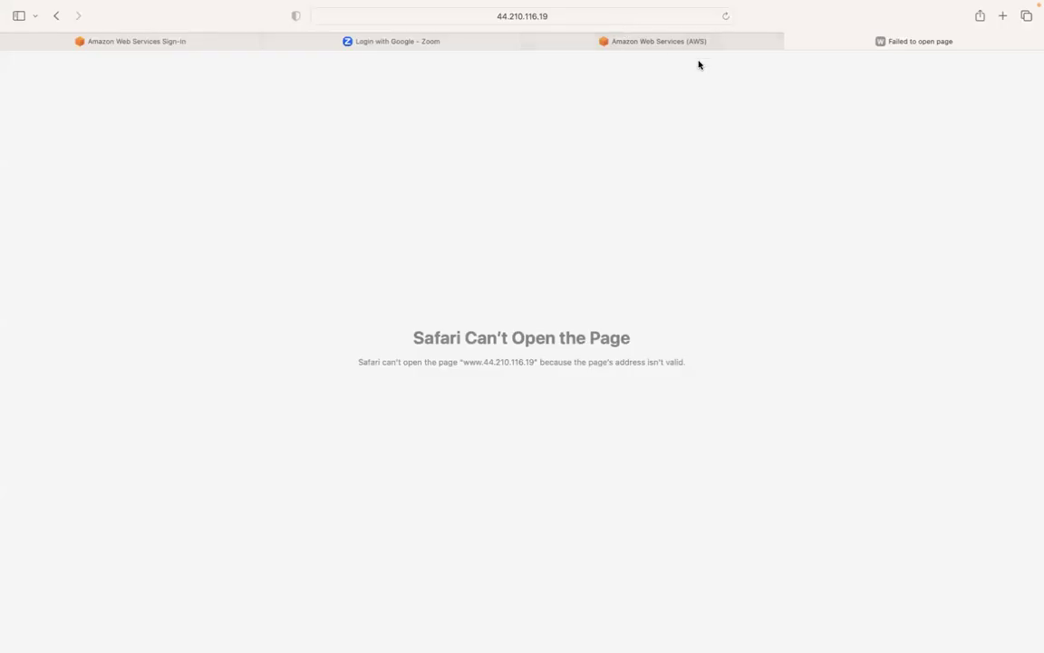
click(791, 40)
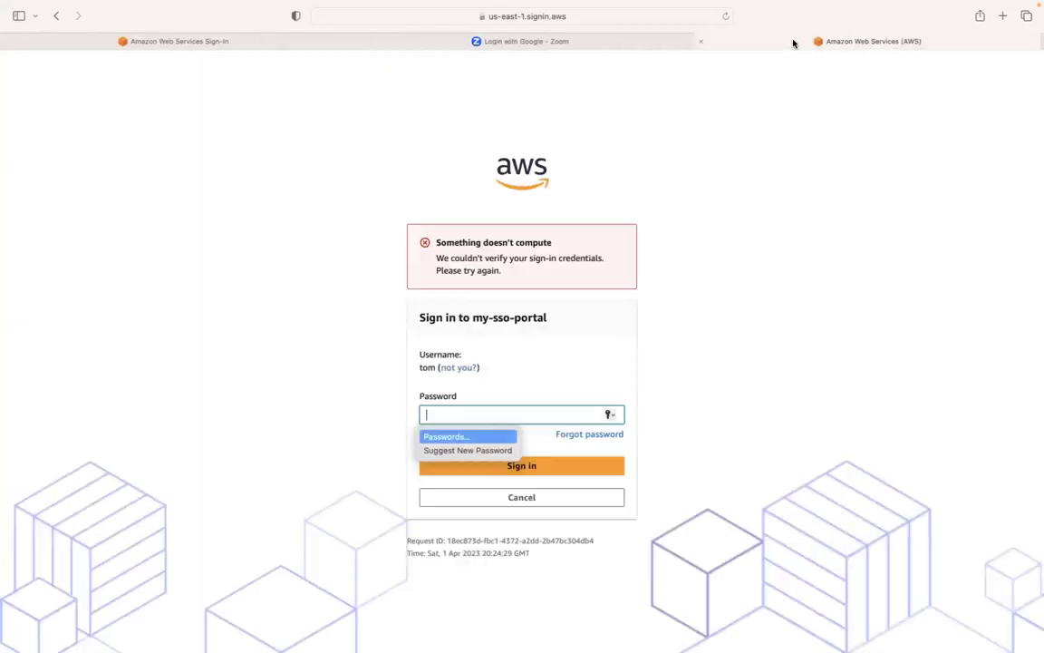
click(1003, 16)
text(3.86.38.96)
key(Return)
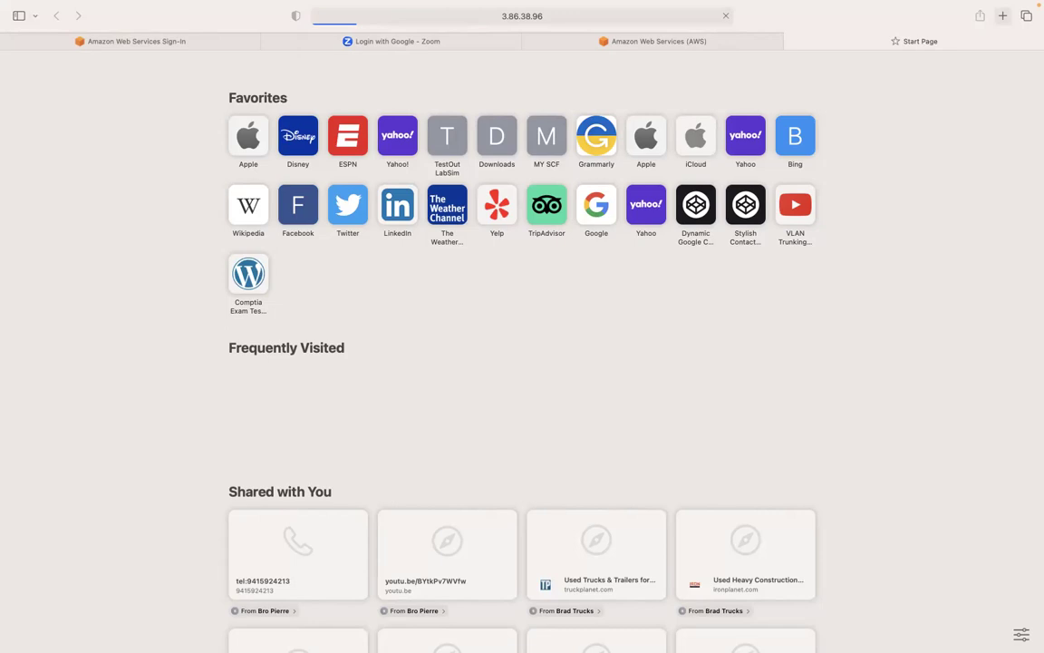
mouse_move(808, 5)
mouse_move(699, 18)
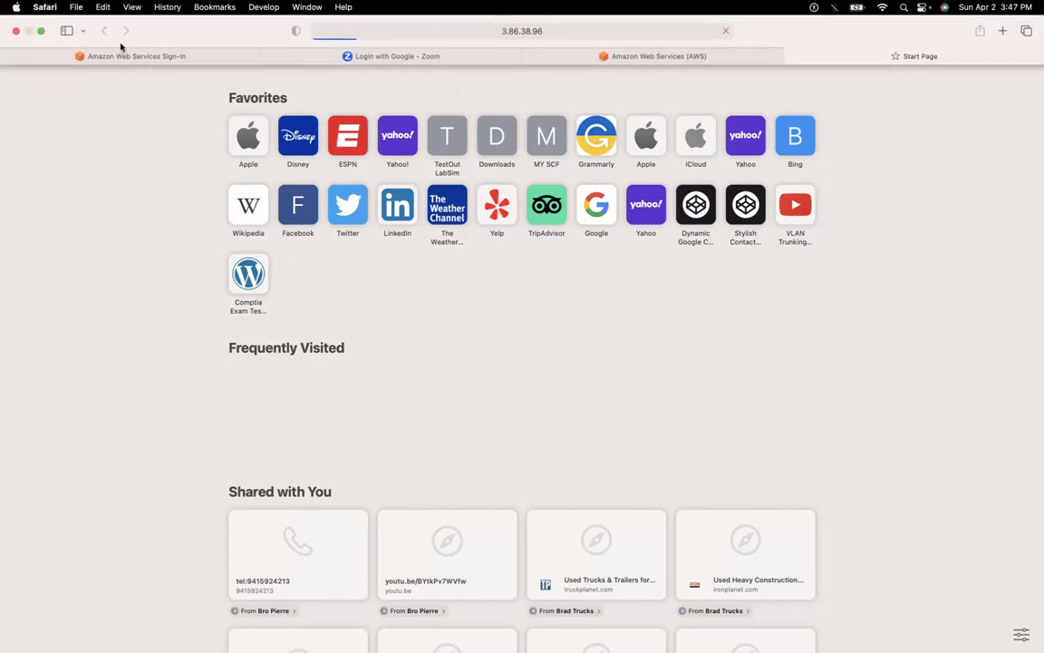
click(352, 33)
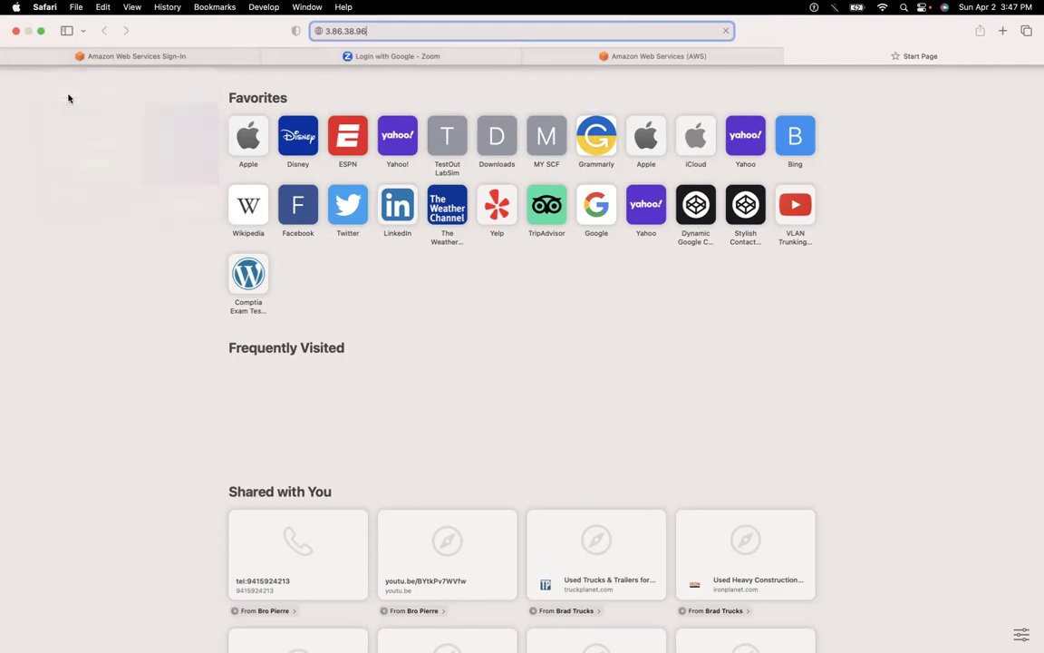
Switch back to Chrome and return to the list of running EC2 instances.
key(super+Tab)
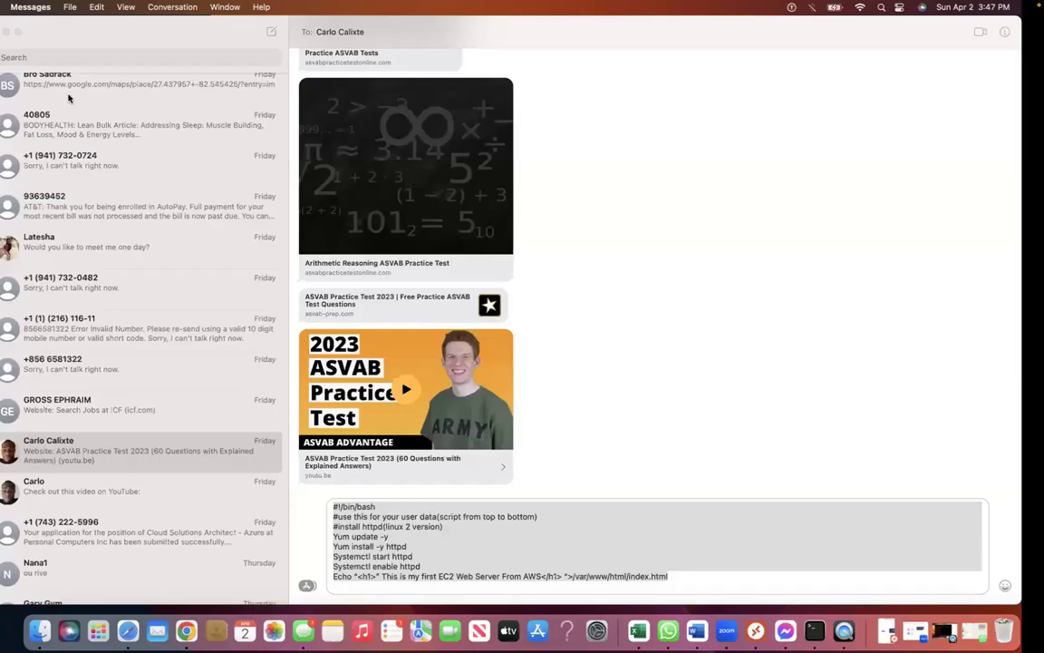
key(ctrl+Right)
key(ctrl+Up)
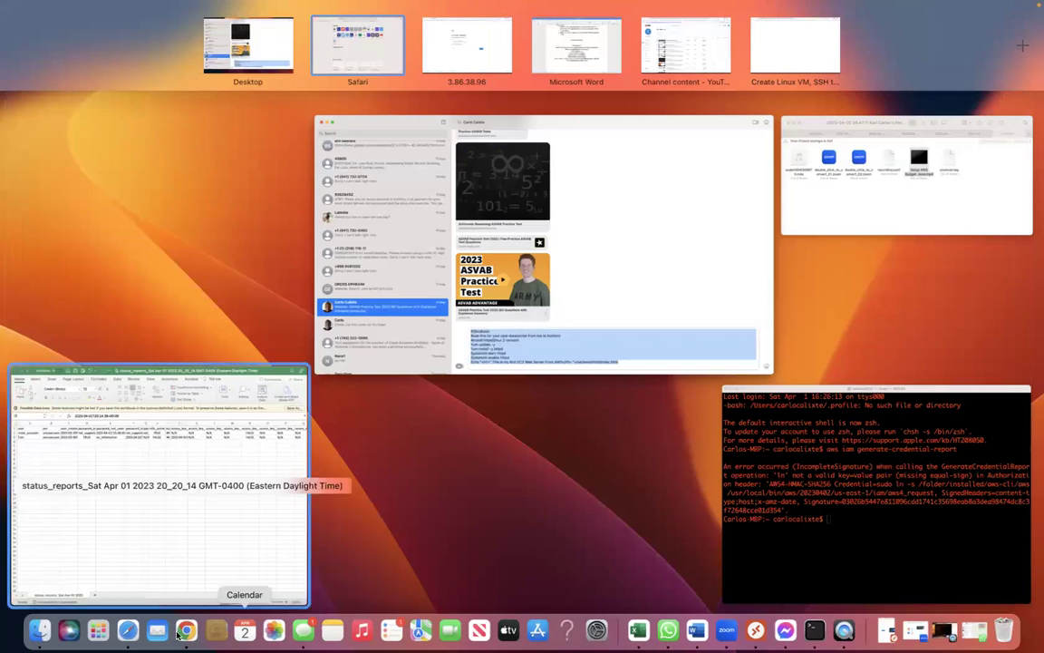
key(Escape)
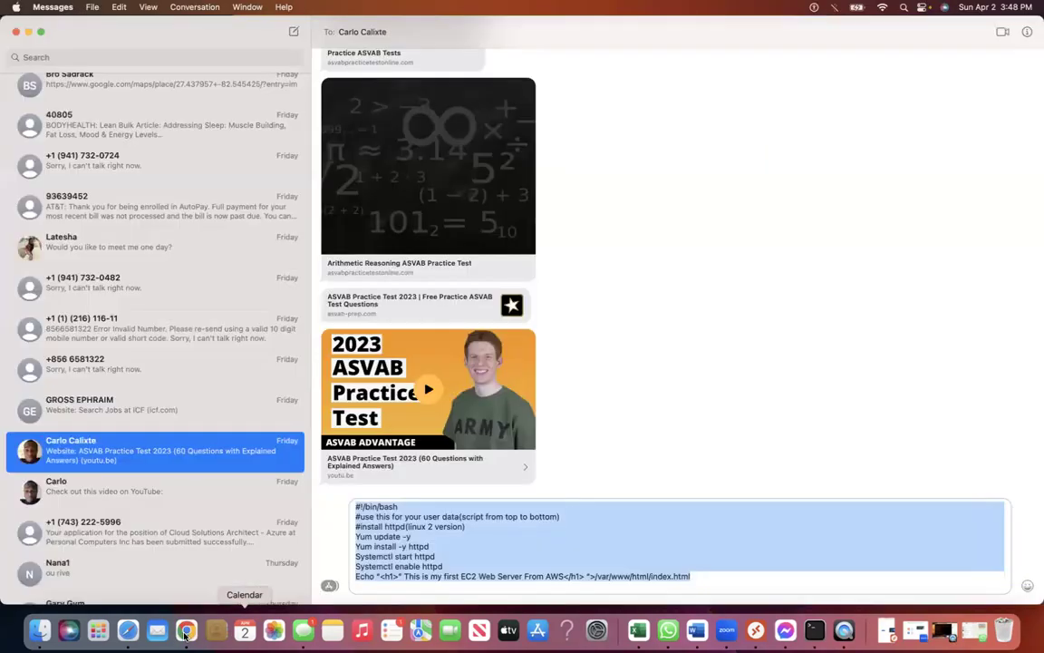
click(186, 631)
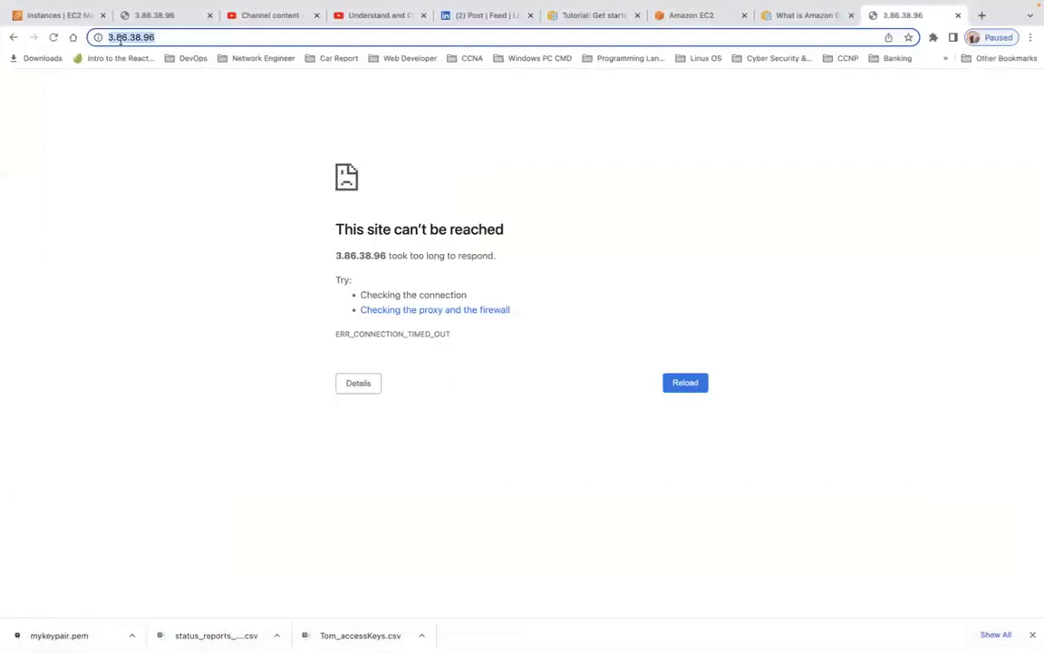
click(54, 14)
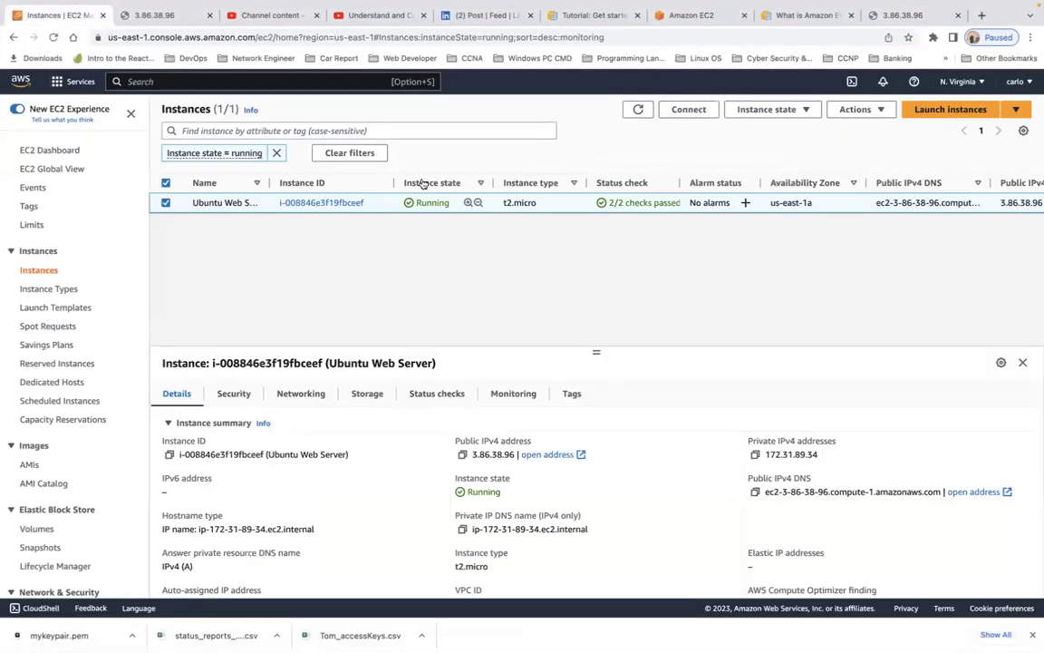
Terminate the running Ubuntu Web Server instance at 3.86.38.96.
click(800, 109)
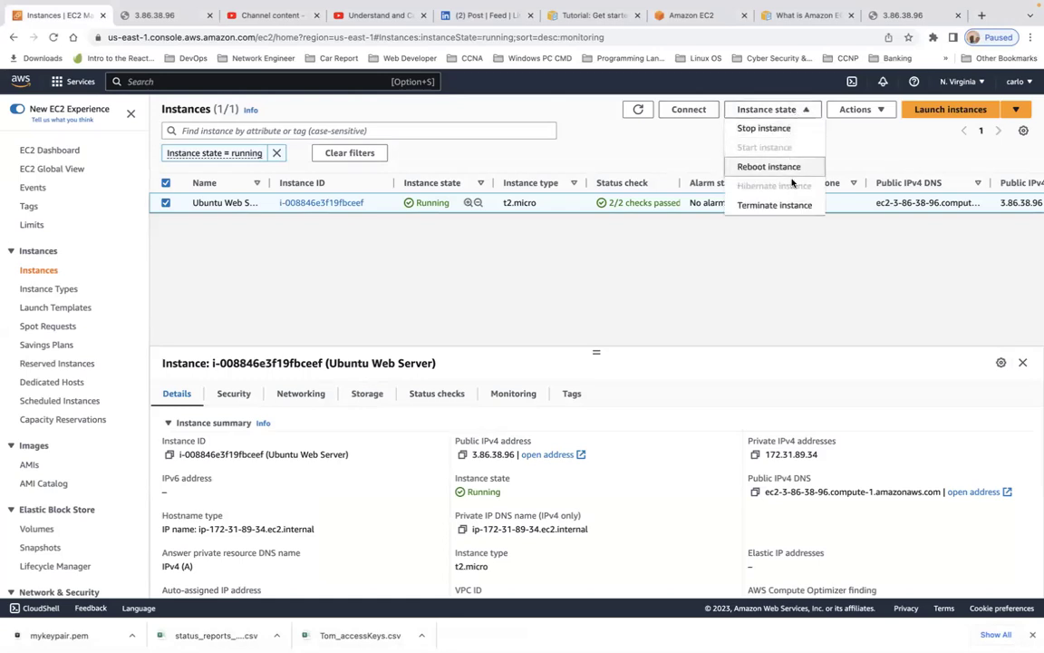
click(785, 206)
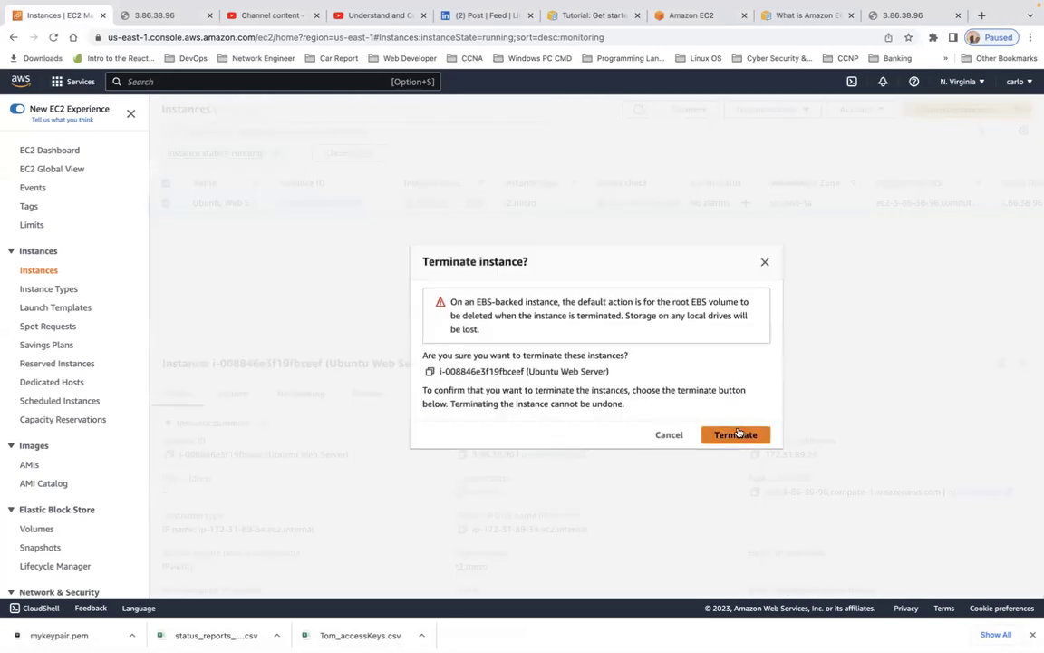
click(735, 436)
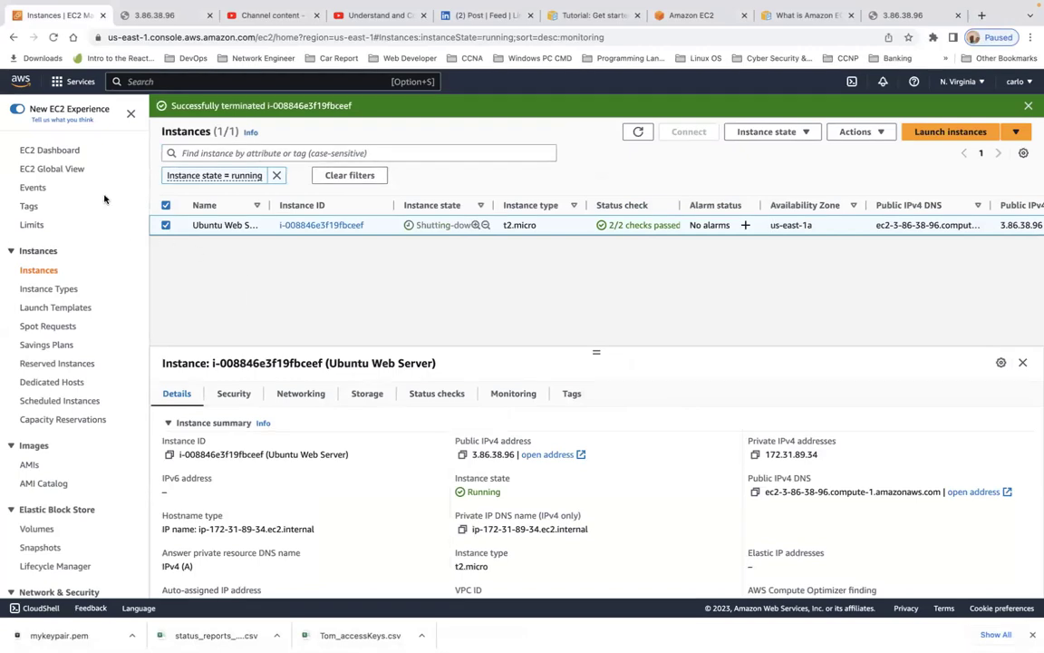
Start launching a new EC2 instance and name it myAWSinstance.
click(1016, 133)
click(929, 150)
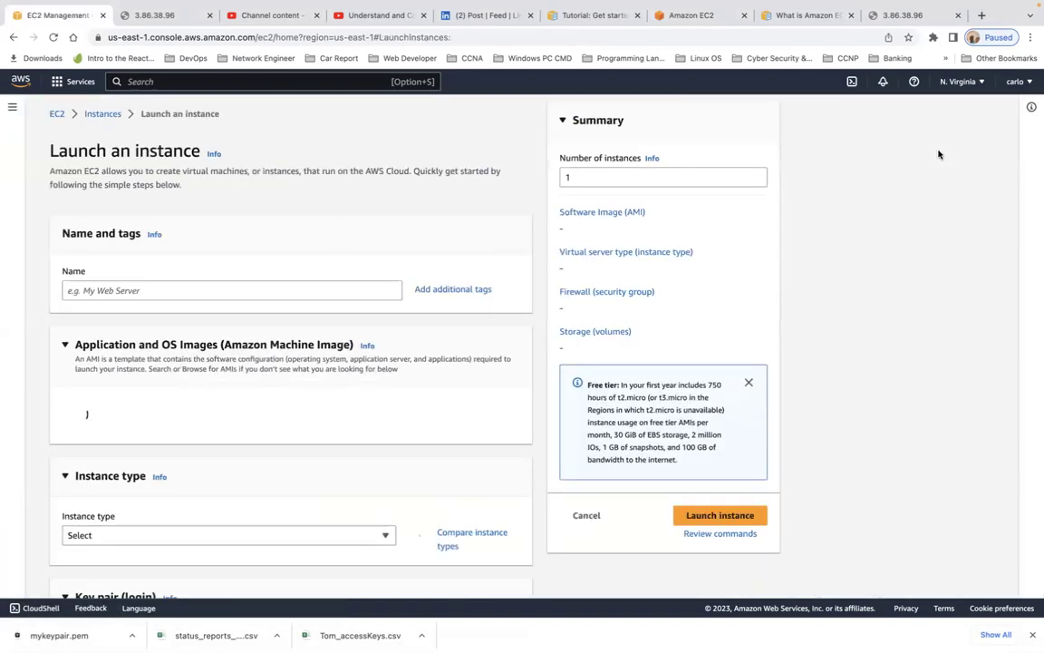
click(121, 291)
text(m)
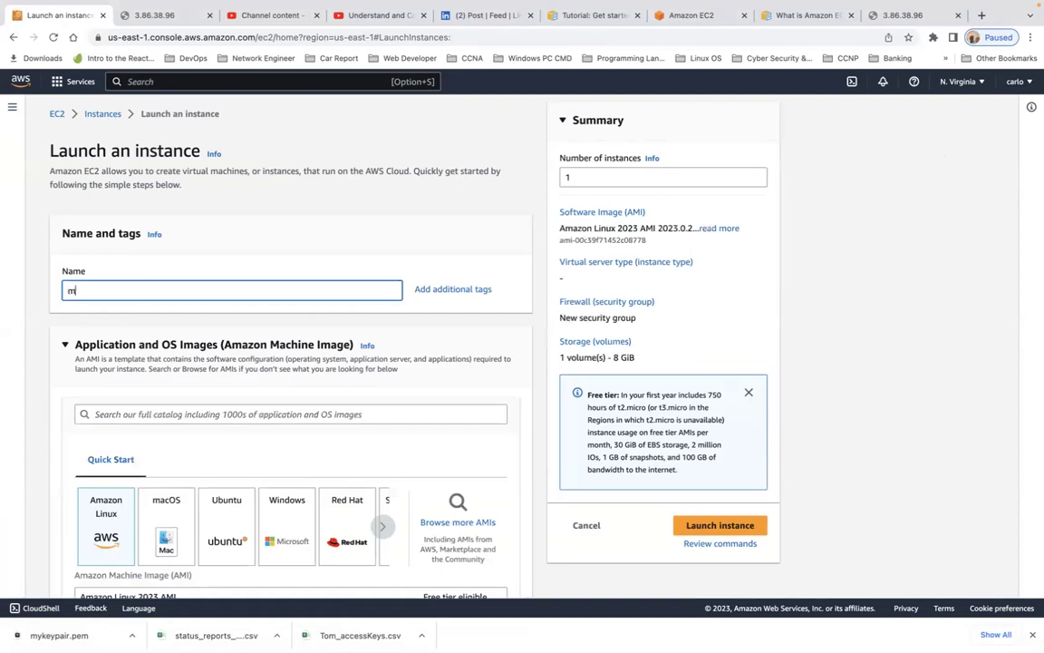
text(yAWS)
text(instance)
scroll(158, 413, down, 5)
scroll(182, 382, down, 7)
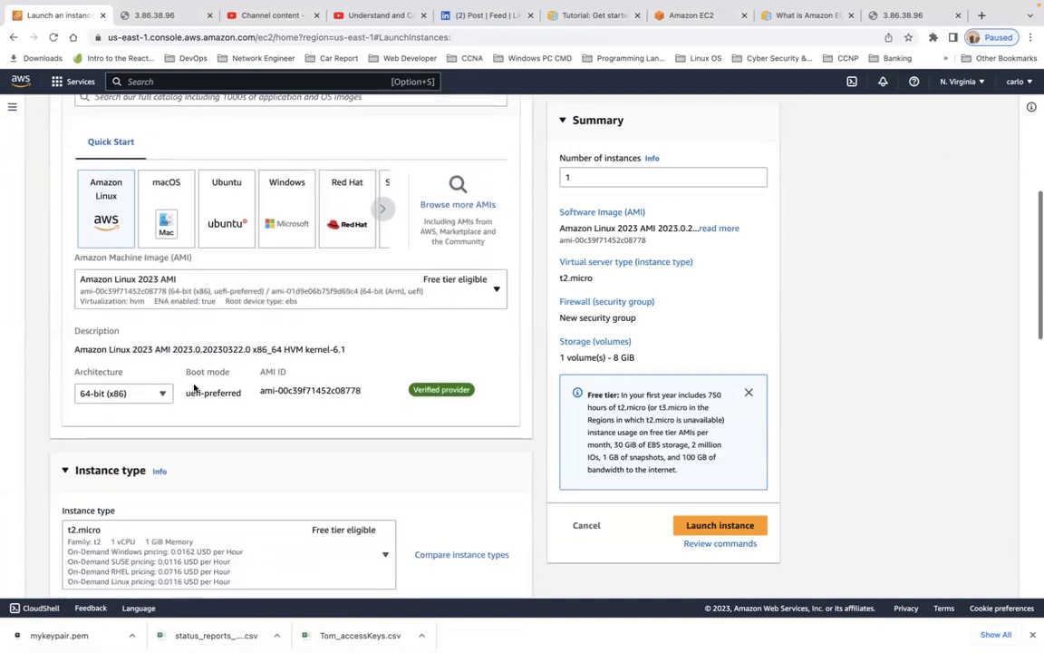
scroll(194, 388, down, 2)
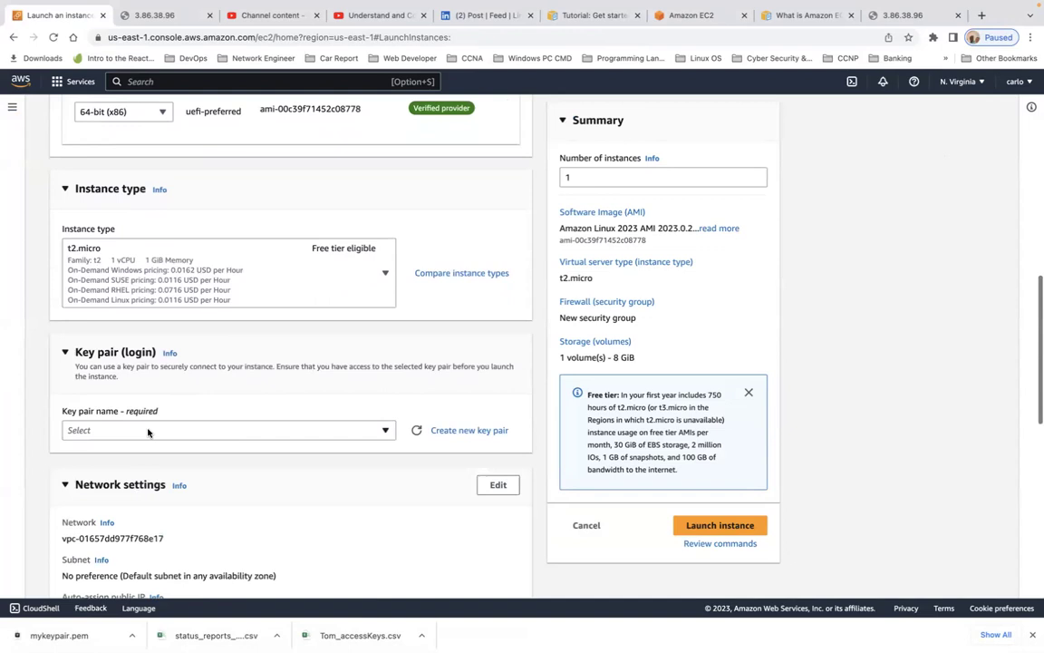
click(148, 430)
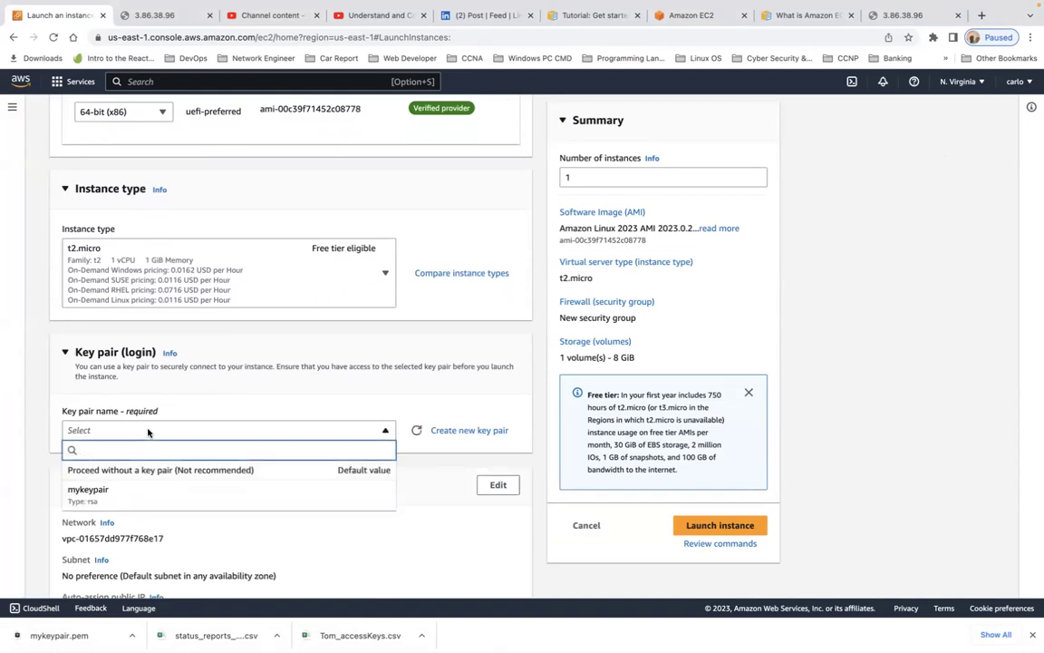
text(in)
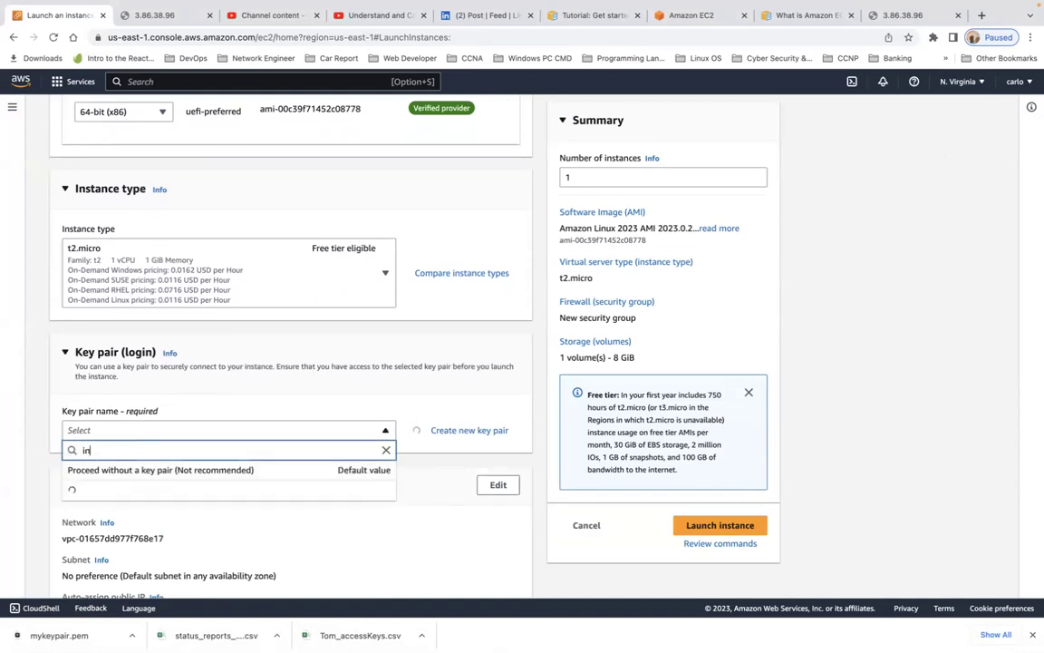
text(stances)
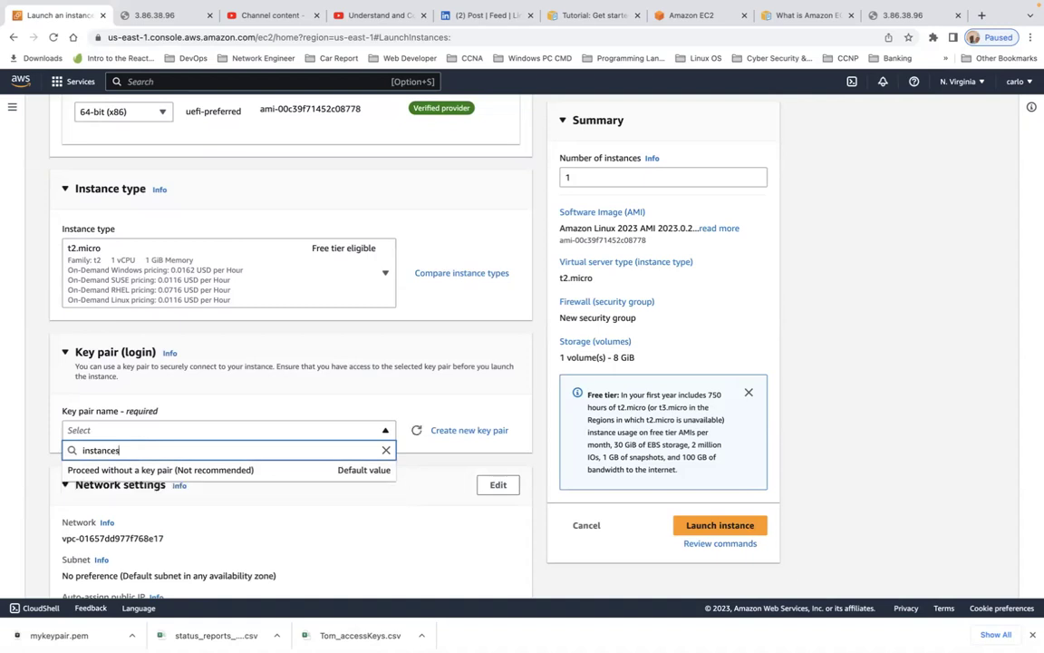
text(Demo)
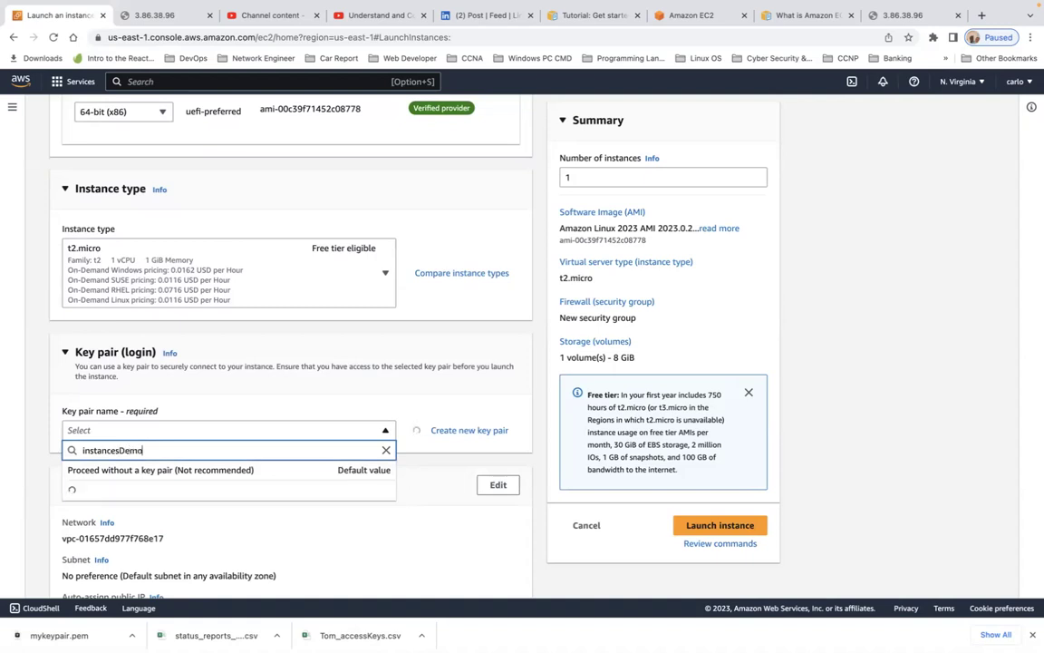
Create a new RSA key pair named InstancesDemo in .pem format for logging in to the instance.
click(461, 431)
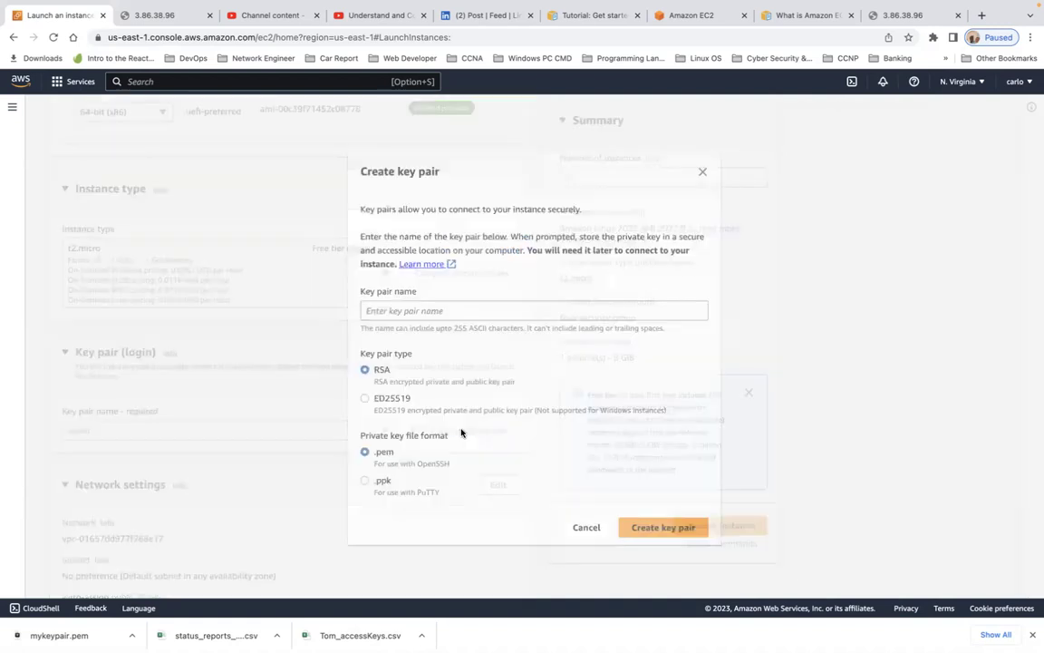
click(476, 311)
text(Instance)
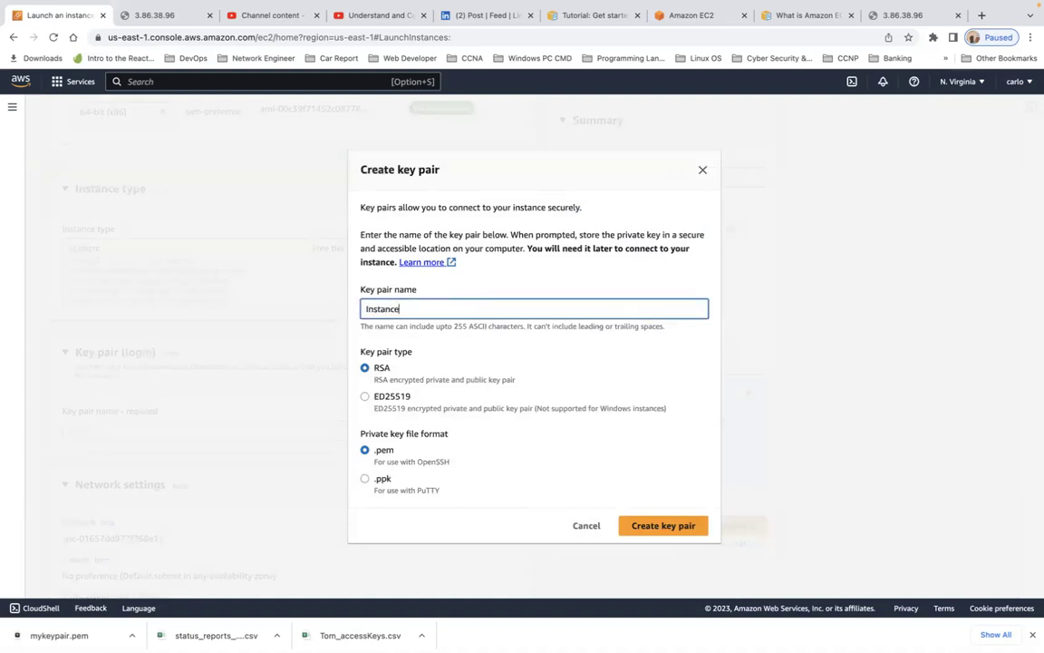
text(sDemo)
click(664, 525)
Allow HTTP traffic from the internet in the new security group's firewall rules.
scroll(350, 448, down, 2)
scroll(348, 449, down, 5)
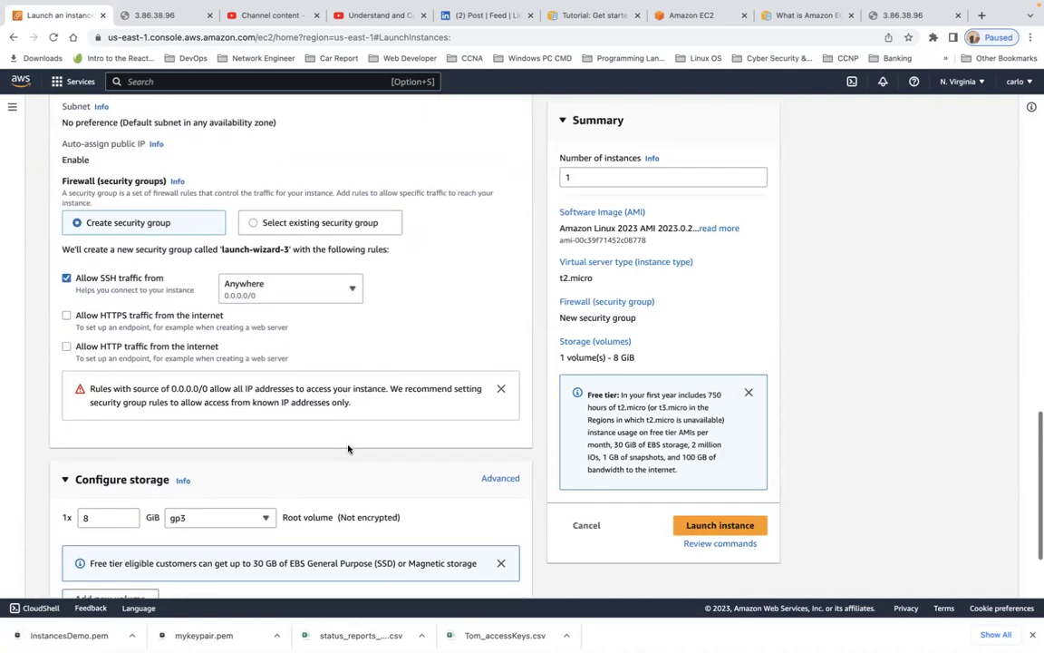
scroll(348, 449, down, 1)
click(66, 272)
Expand the advanced details and fill the user data with the bash httpd setup script from the Messages draft.
scroll(167, 280, down, 1)
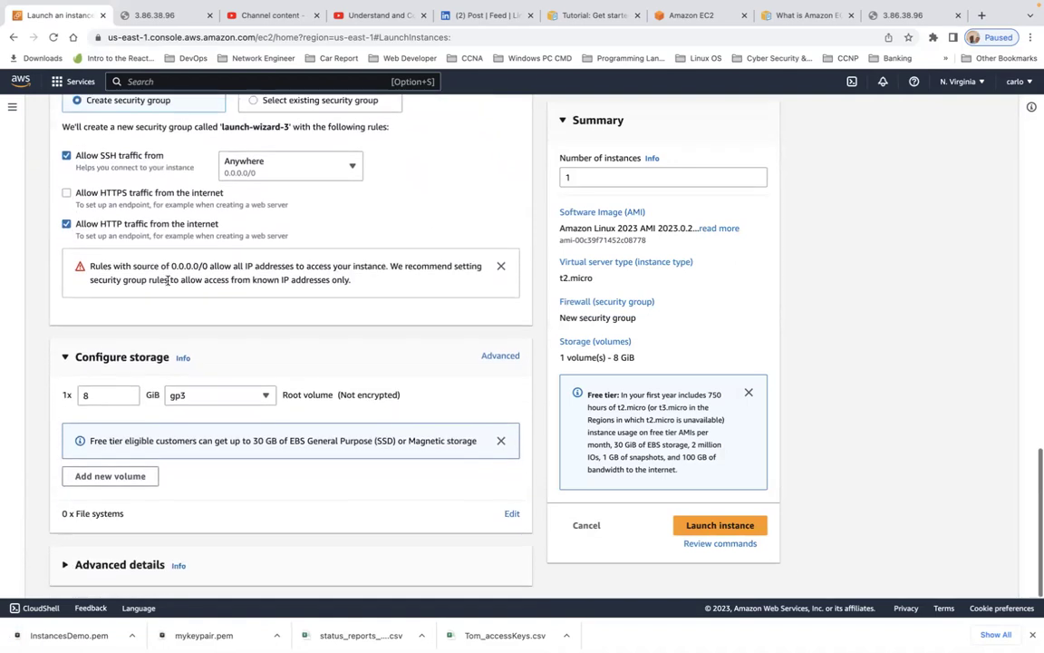
click(66, 567)
scroll(187, 506, down, 6)
scroll(186, 507, down, 9)
scroll(187, 505, down, 4)
click(184, 418)
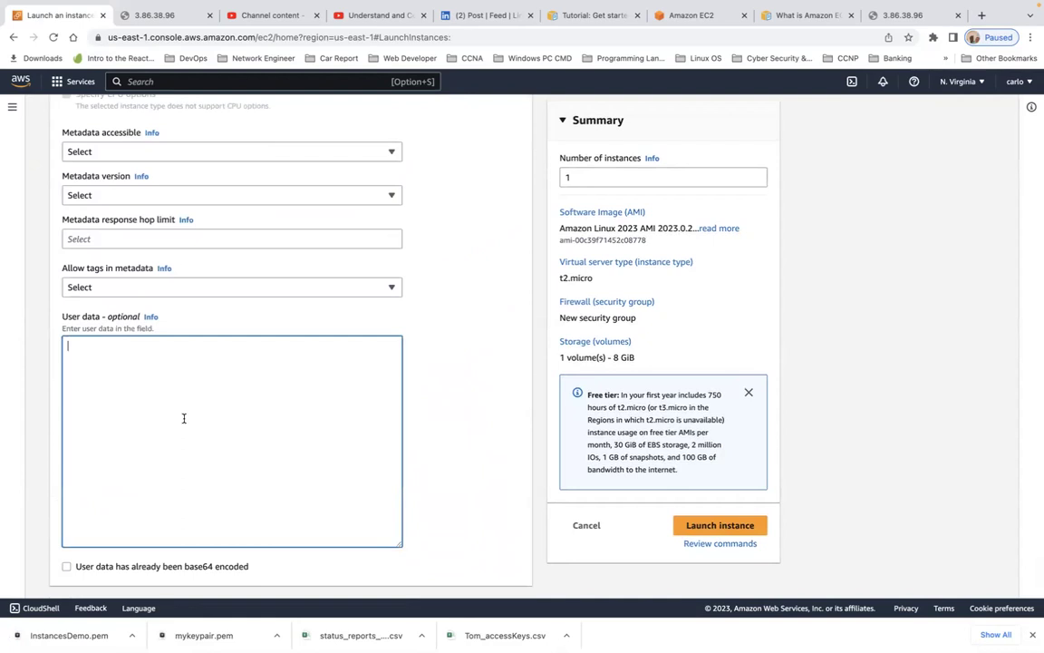
key(ctrl+Up)
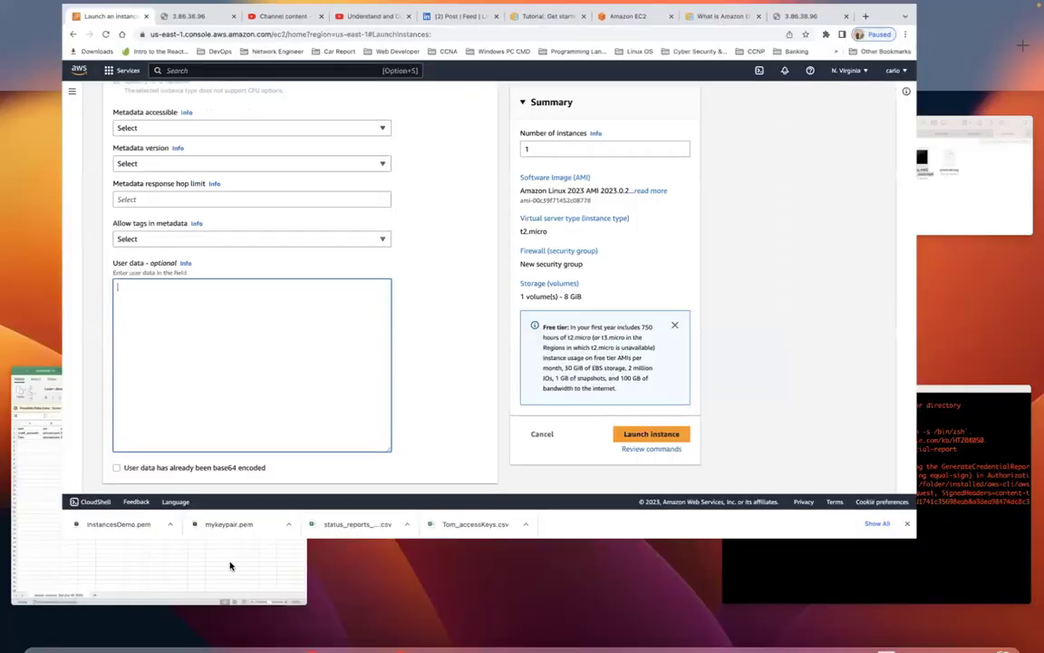
click(302, 632)
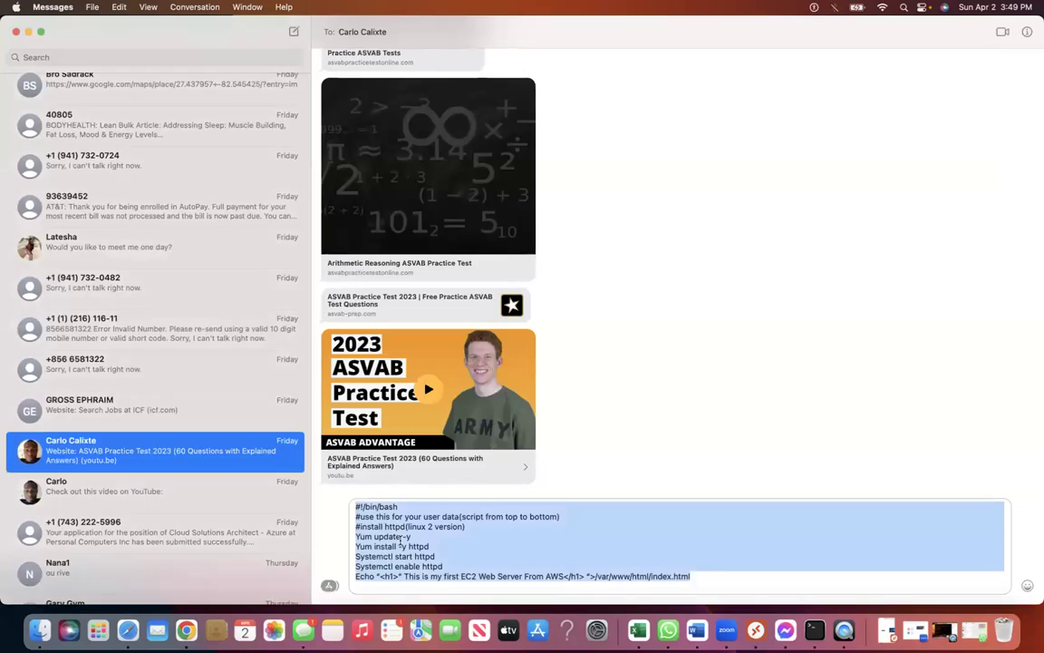
key(ctrl+Right)
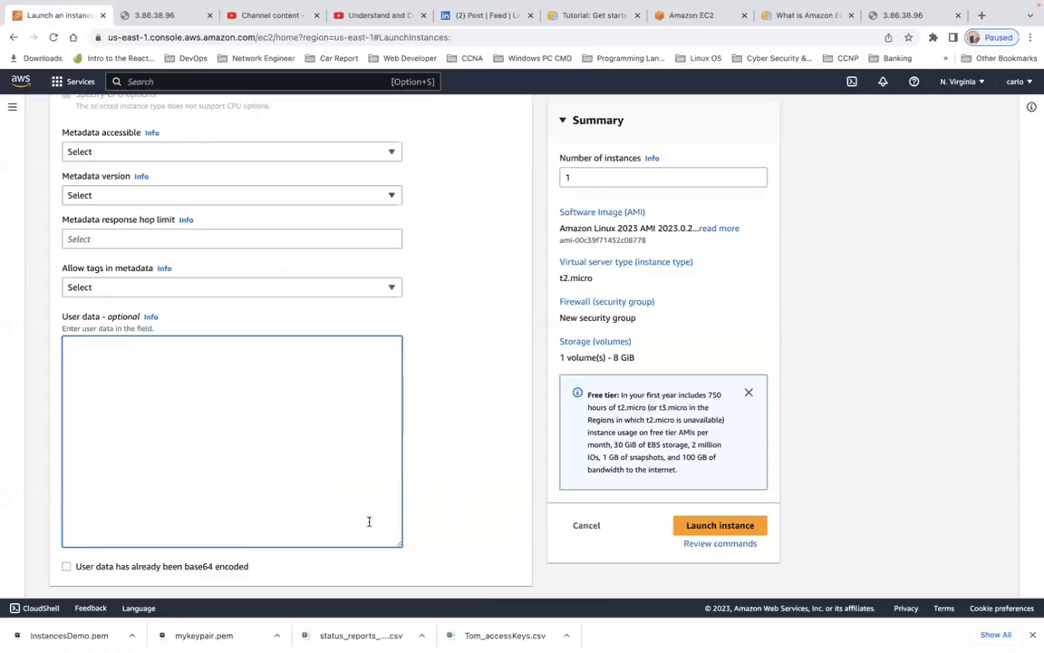
text(#!/bin/bash #use this for your user data(script from top to bottom) #install httpd(linux 2 version) Yum update -y Yum install -y httpd Systemctl start httpd Systemctl enable httpd Echo "<h1>" This is my first EC2 Web Server From AWS</h1> ">/var/www/html/index.html)
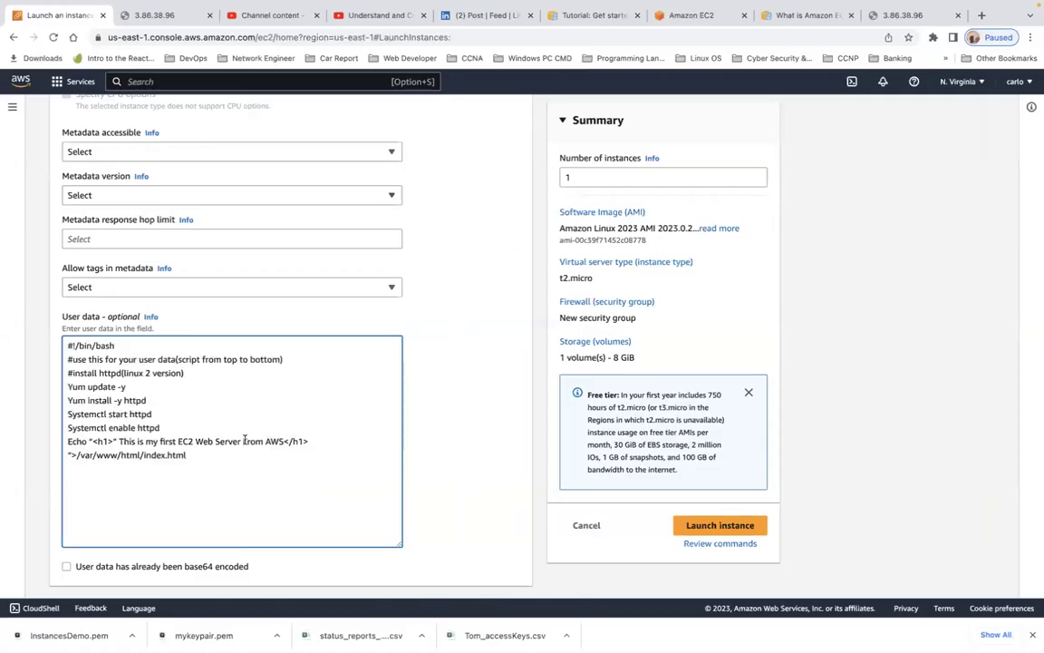
Edit the script's opening lines to read "#! /bin/bash", "# Use this for your user data(script from top to bottom)" and "# install httpd (linux 2 version)".
click(76, 346)
text(/)
click(72, 360)
key(Delete)
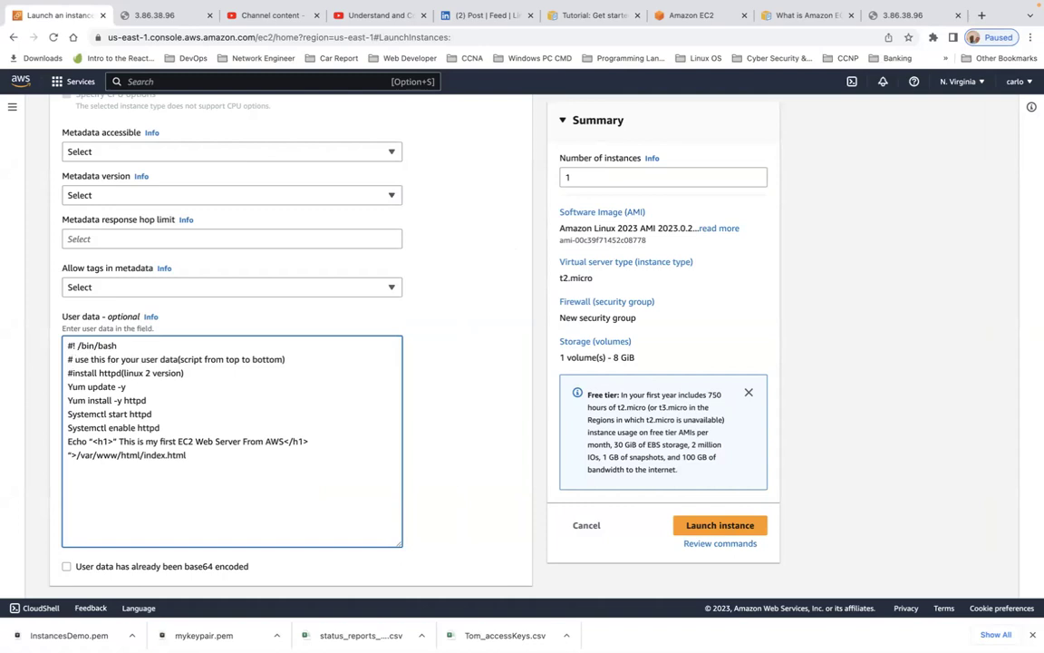
text(U)
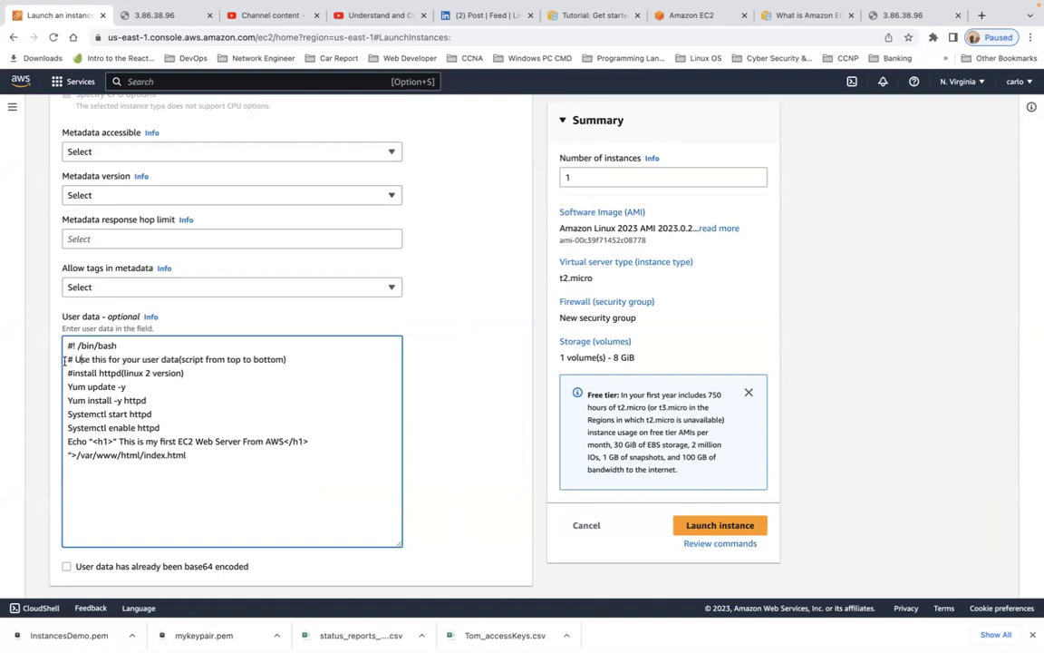
click(71, 373)
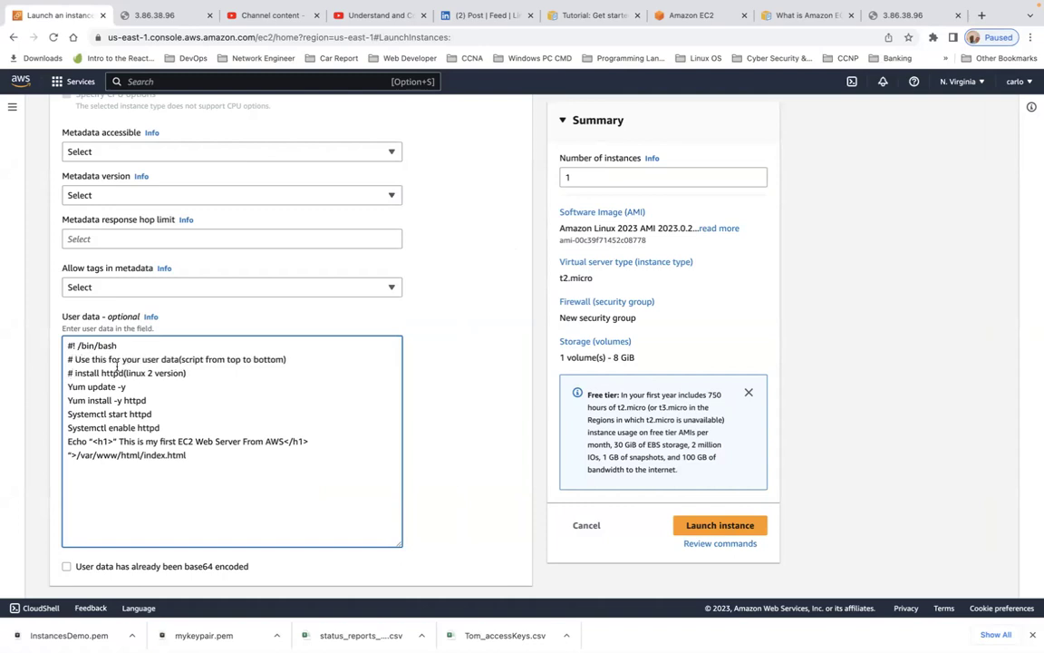
click(124, 373)
Change the initial letters of both yum commands and both systemctl commands in the user data script to lowercase.
click(74, 387)
key(BackSpace)
text(y)
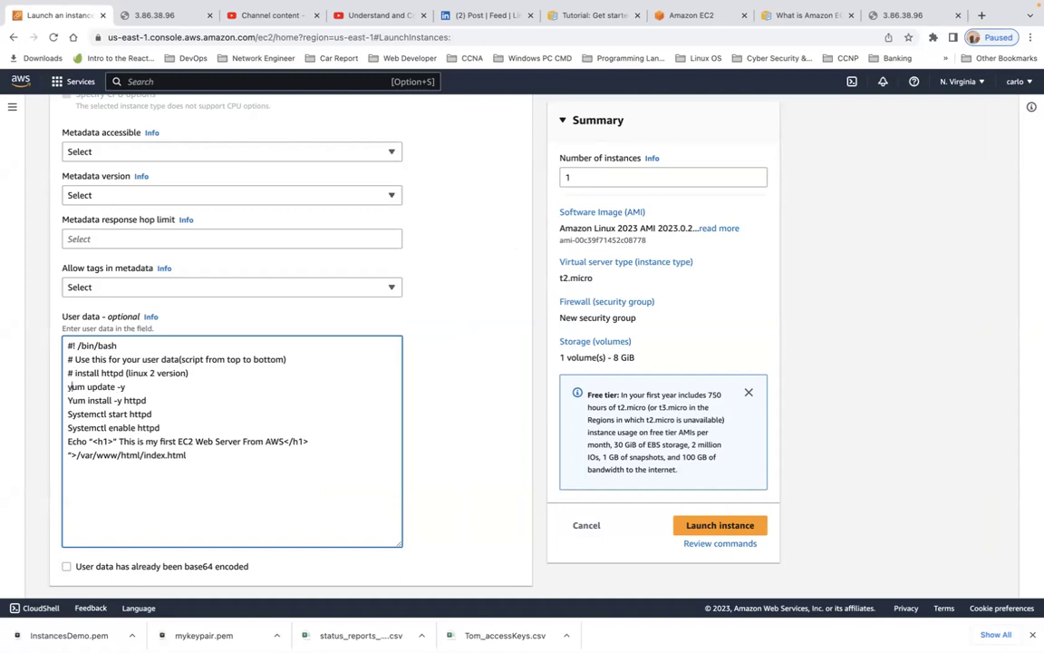
click(74, 401)
key(BackSpace)
text(y)
click(72, 414)
key(BackSpace)
text(s)
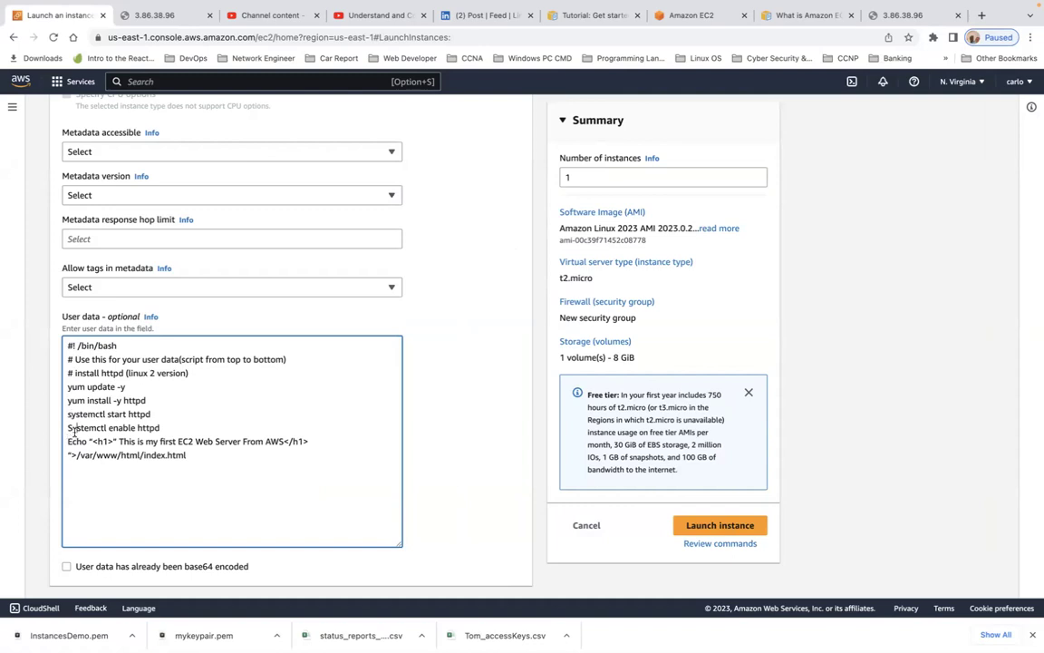
click(69, 428)
key(BackSpace)
text(s)
Correct the Echo line's quotes to "<h1> This is my first EC2 Web Server From AWS</h1>", keeping >/var/www/html/index.html on the following line.
click(92, 442)
key(BackSpace)
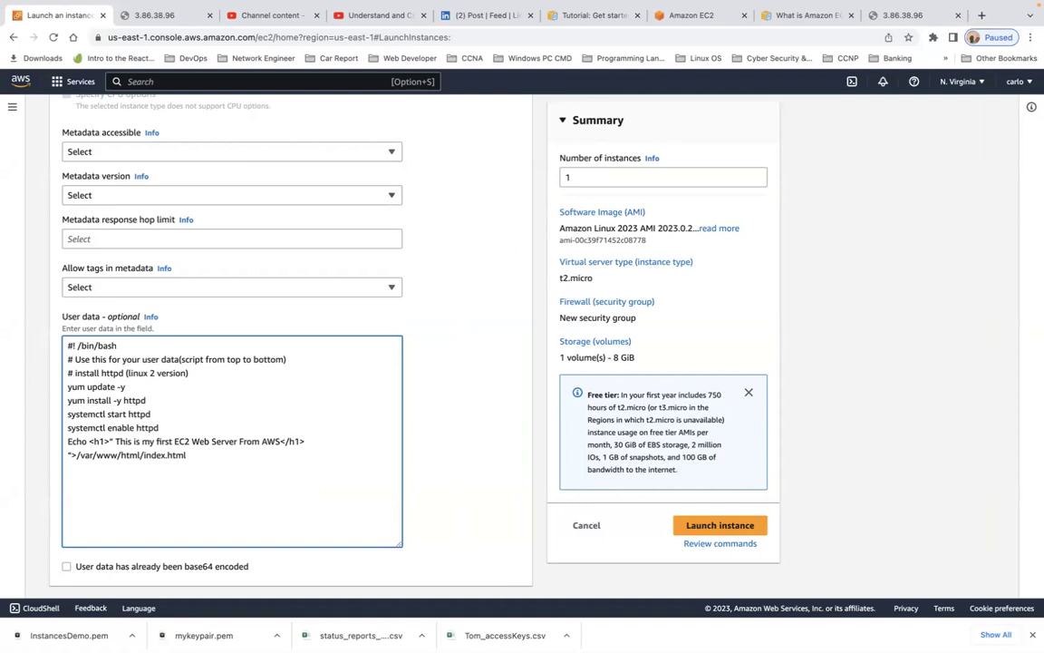
text(")
click(118, 441)
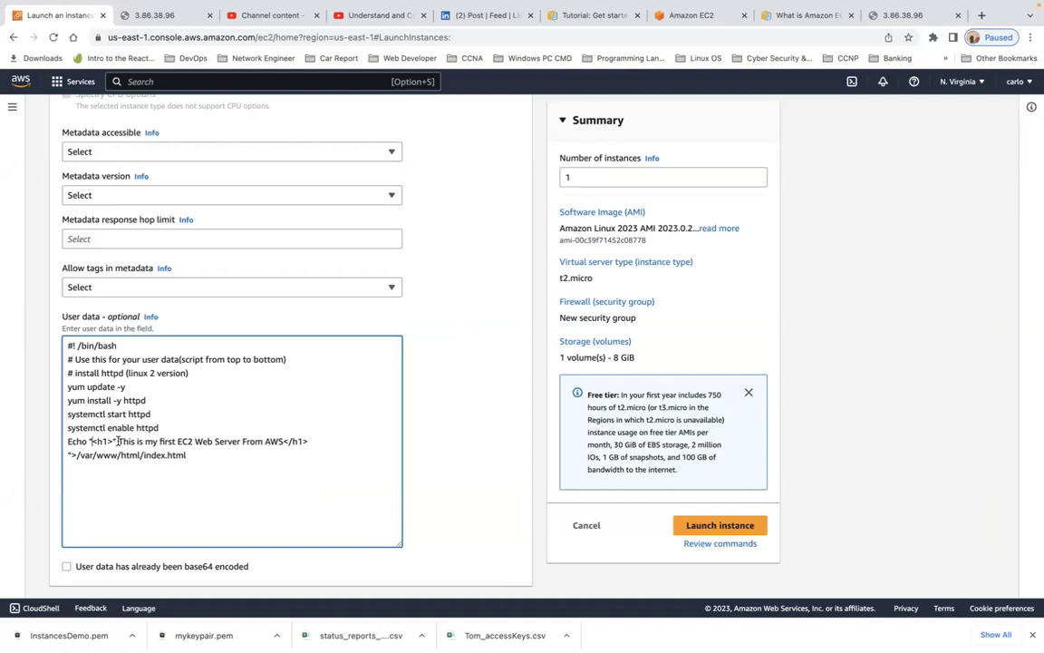
key(BackSpace)
key(BackSpace)
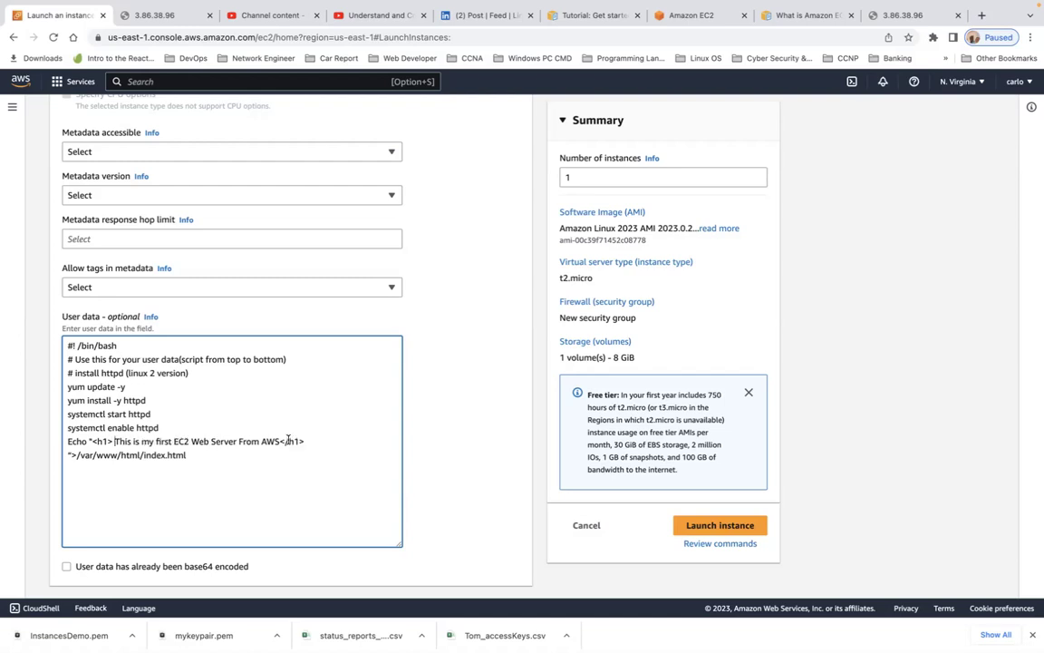
click(70, 456)
key(Delete)
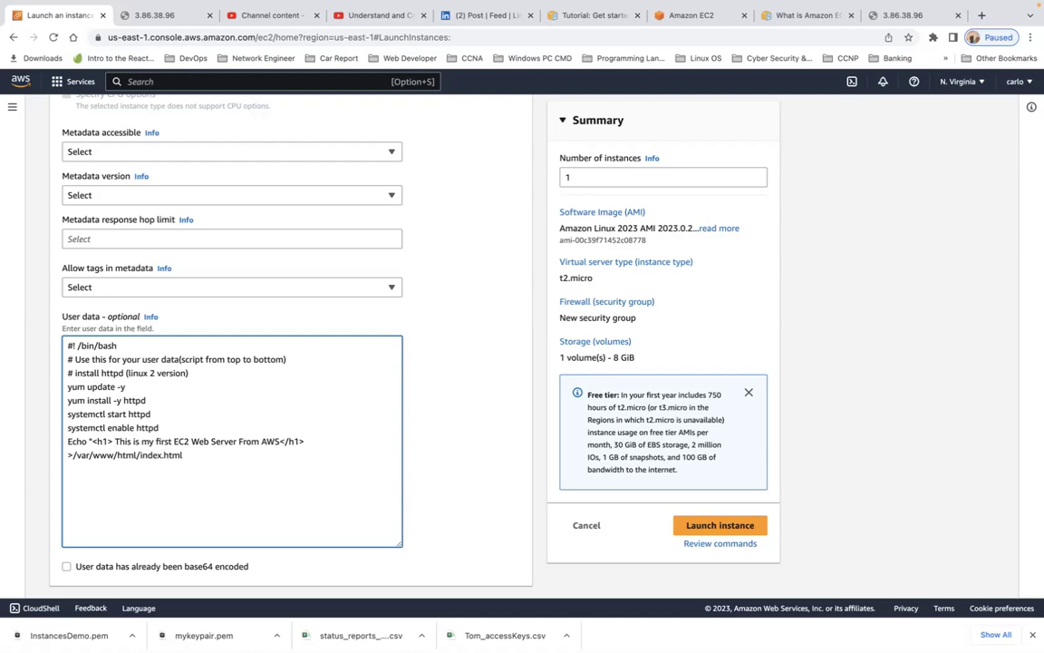
key(BackSpace)
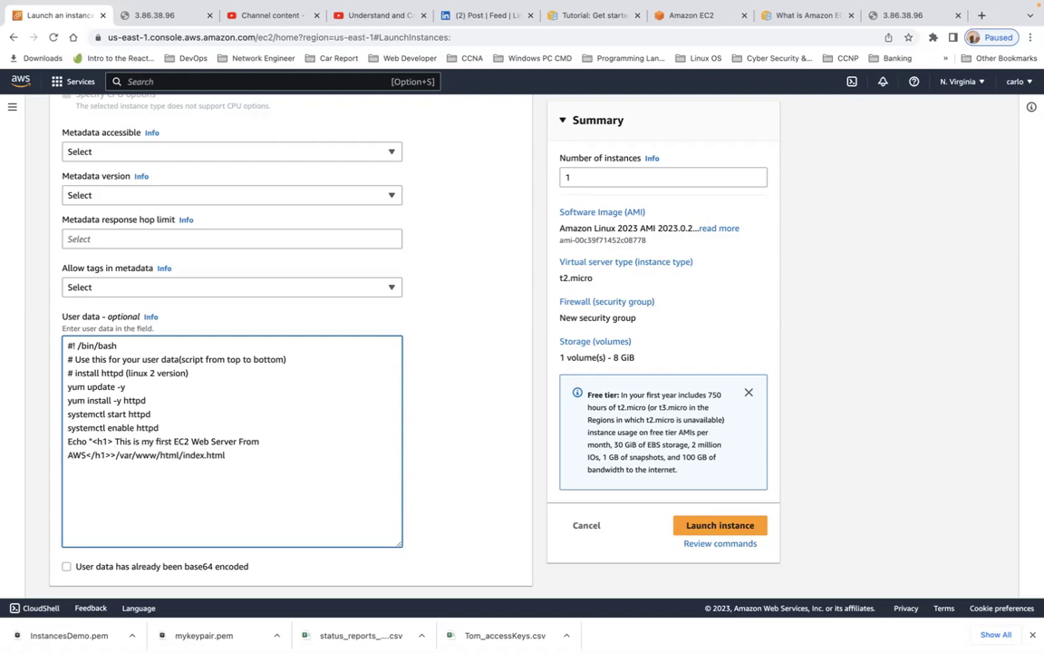
text(")
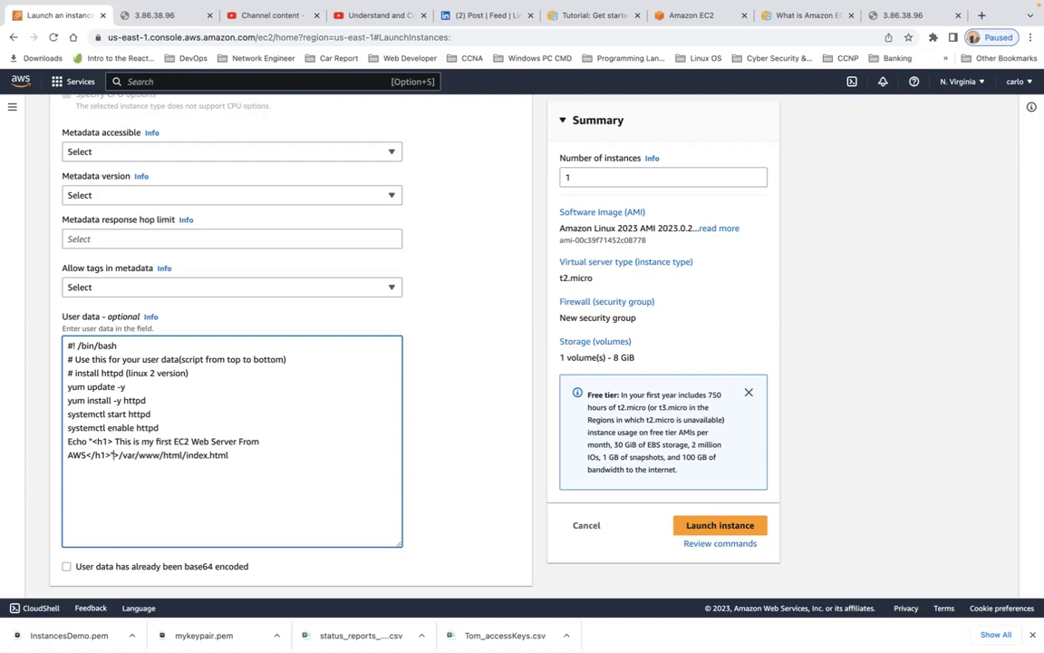
key(Return)
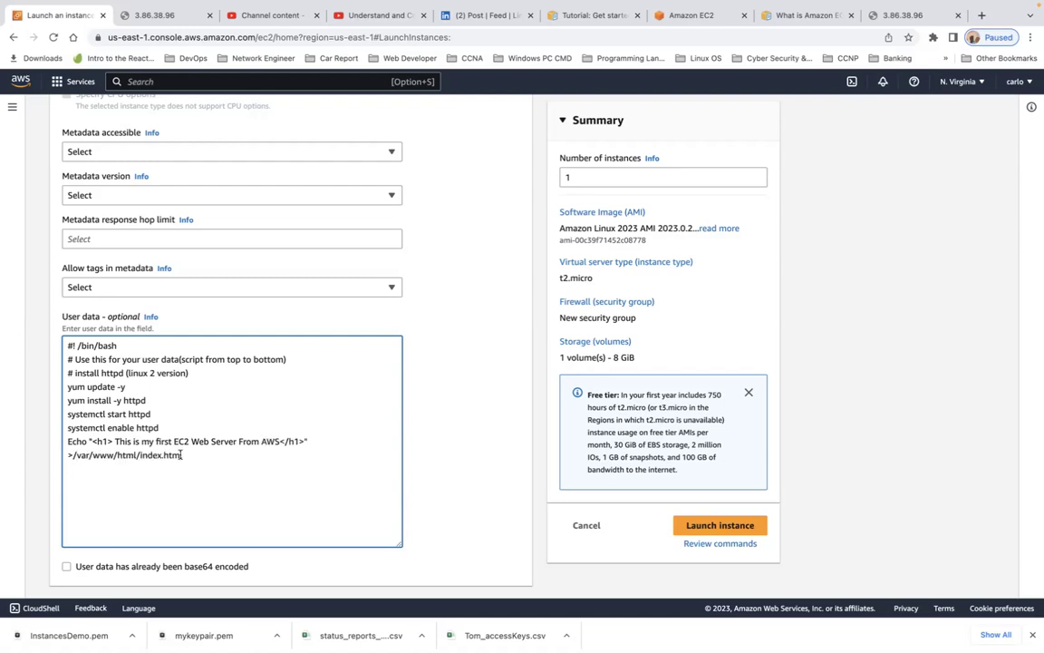
Launch the instance and review its launch log.
click(725, 525)
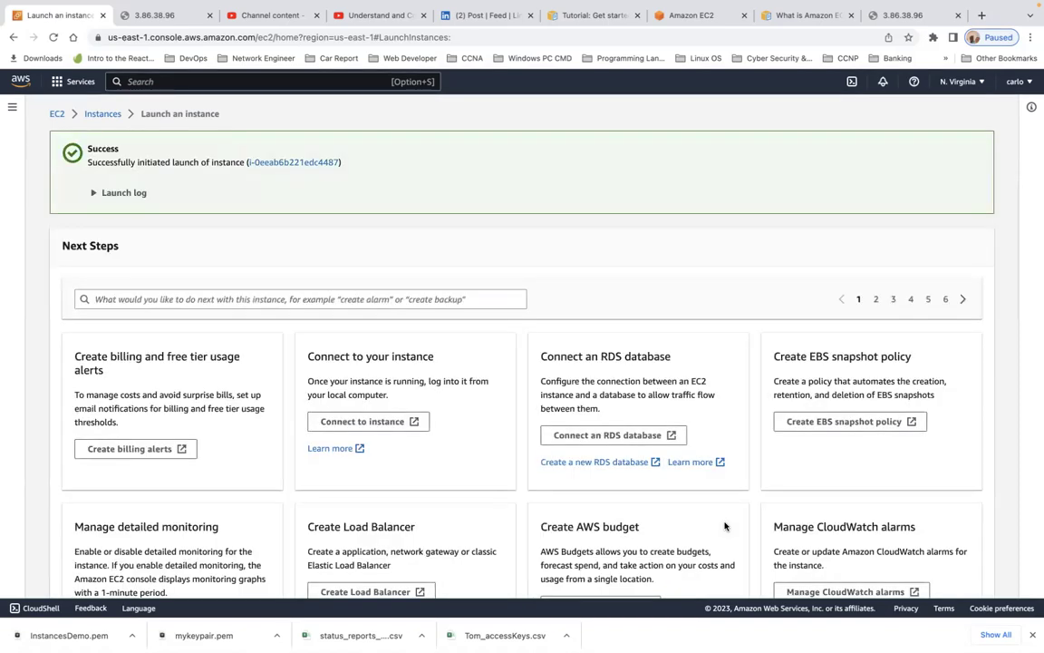
click(93, 196)
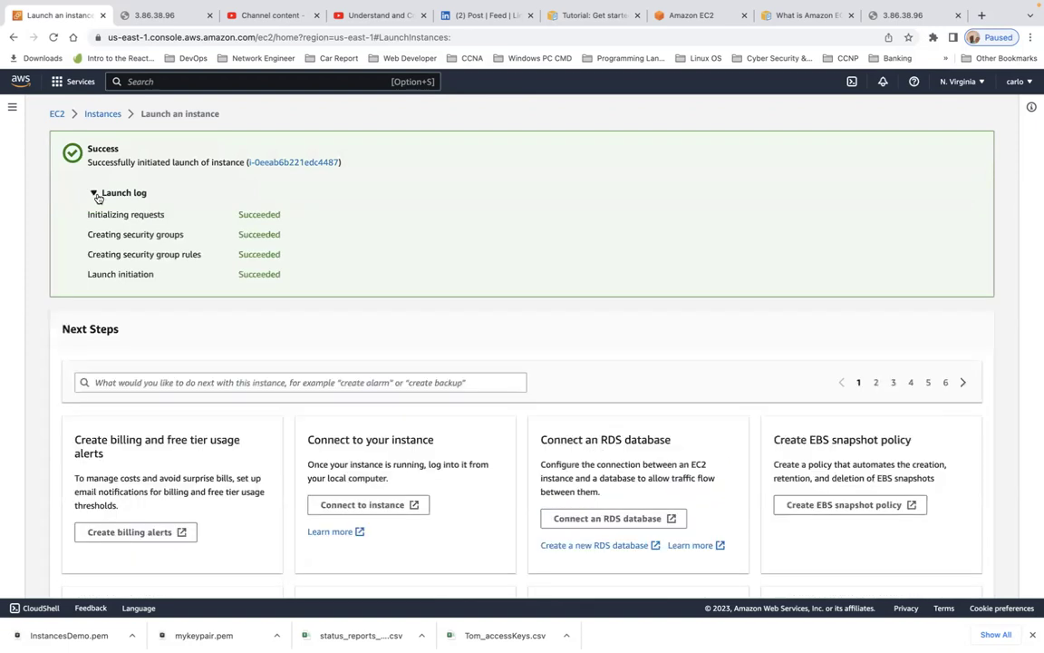
click(109, 194)
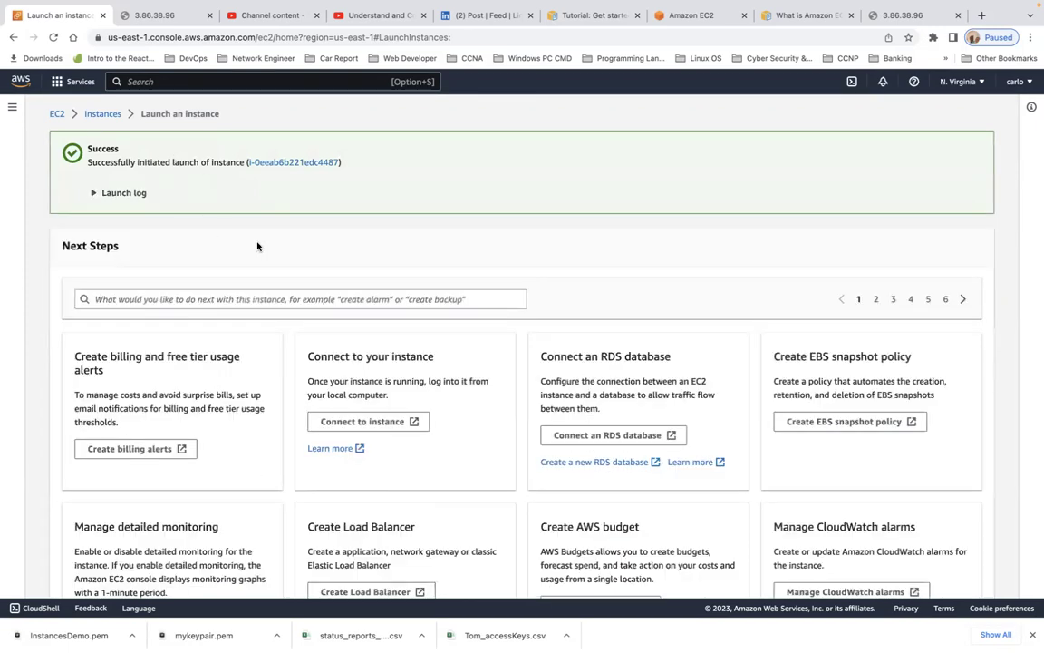
Return to the EC2 instances list, reload it, show all instances without the terminated filter and open the details of myAWSinstance.
click(109, 117)
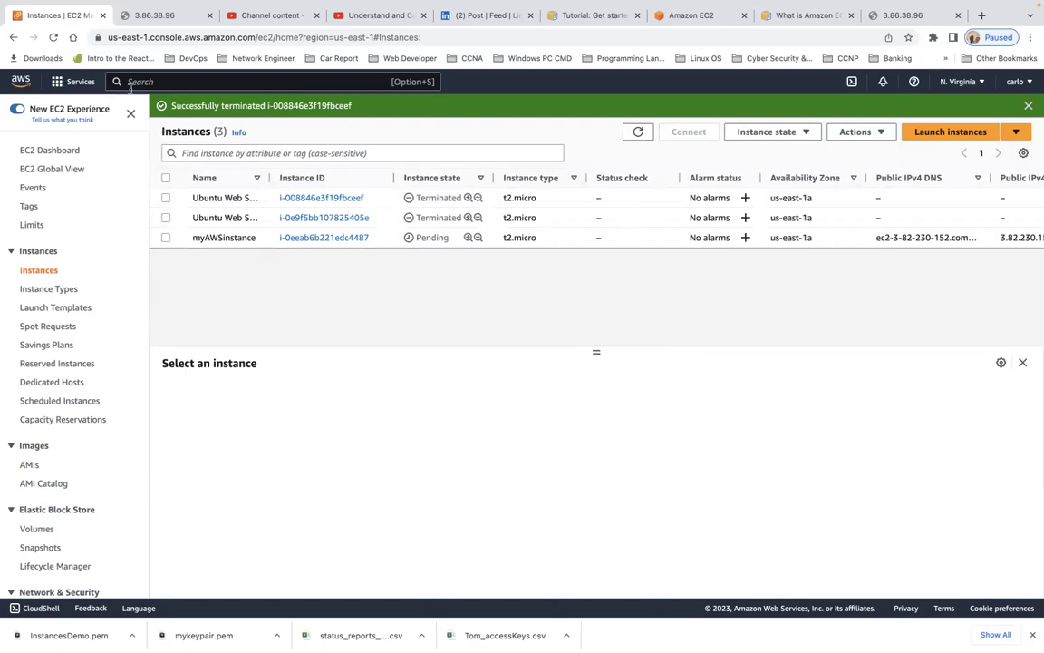
click(53, 37)
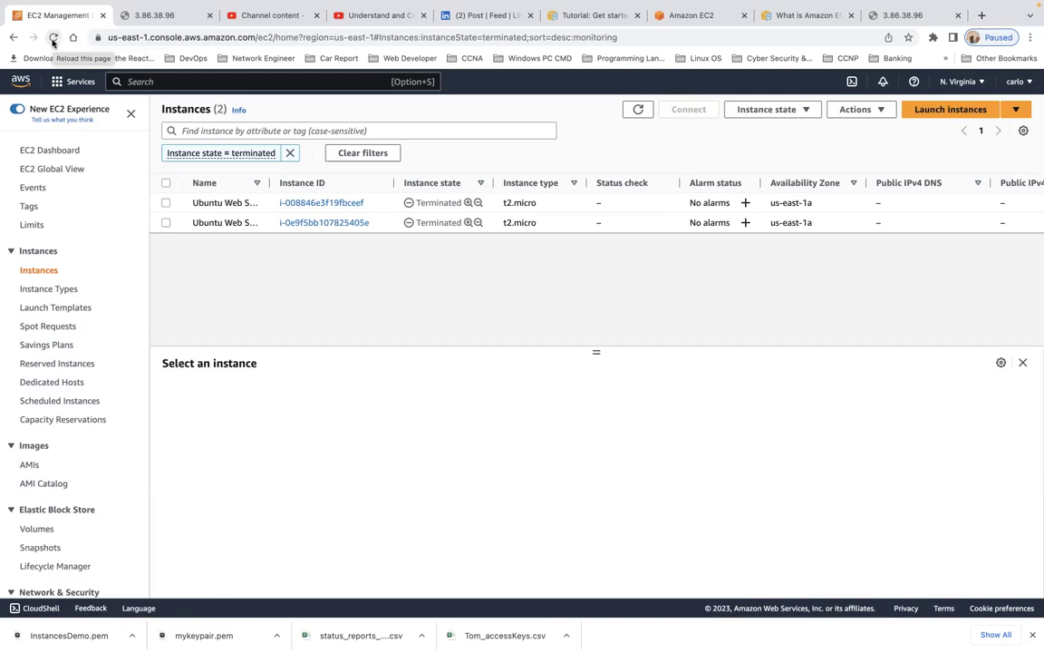
click(53, 71)
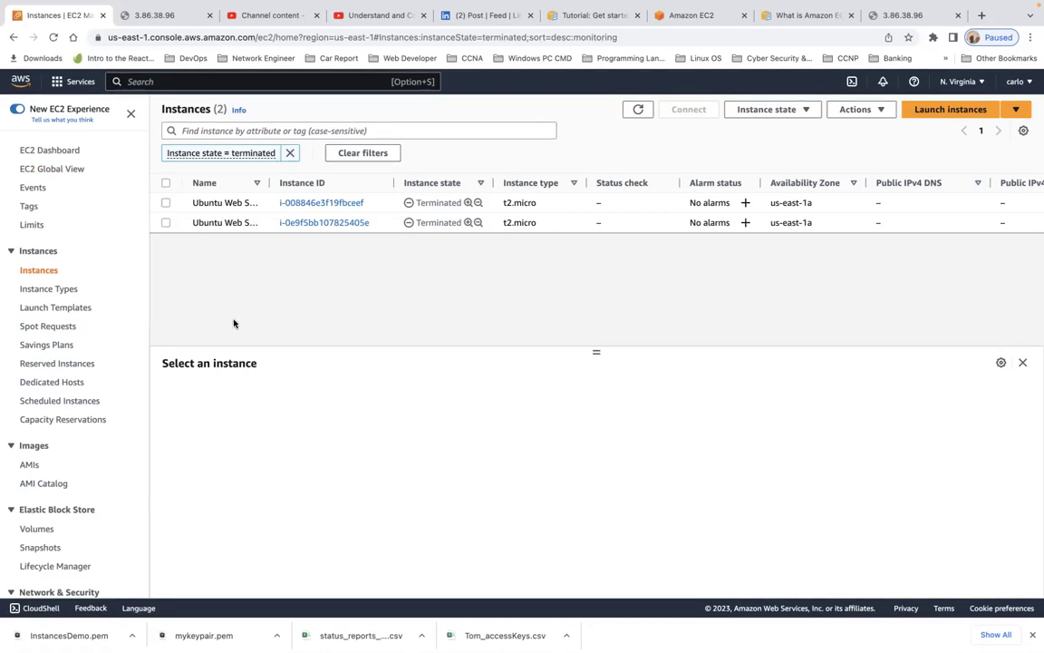
click(39, 271)
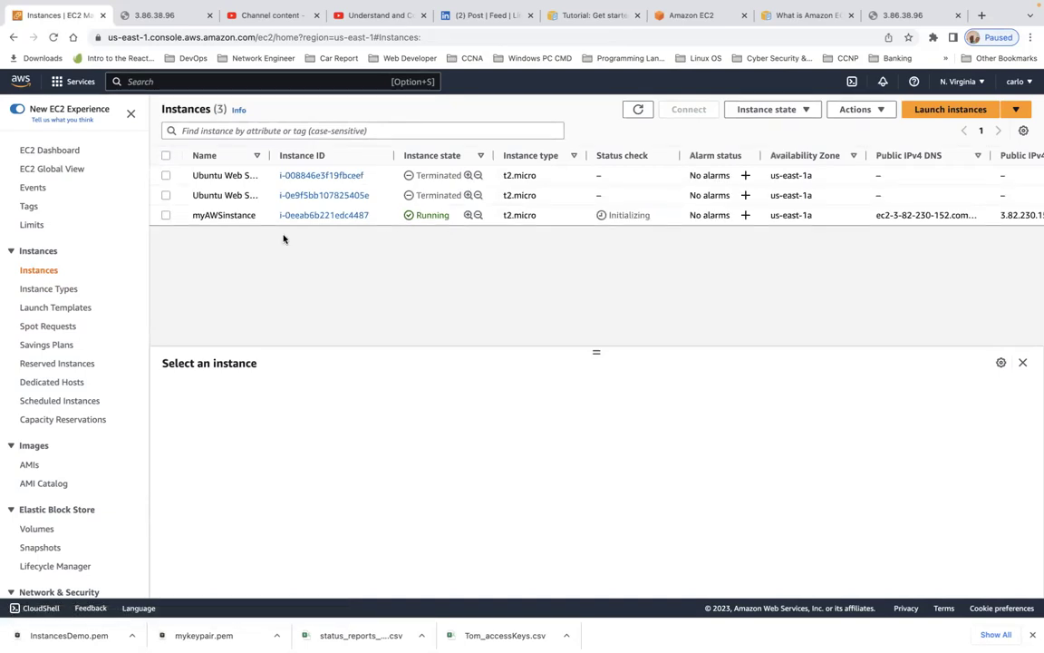
click(166, 215)
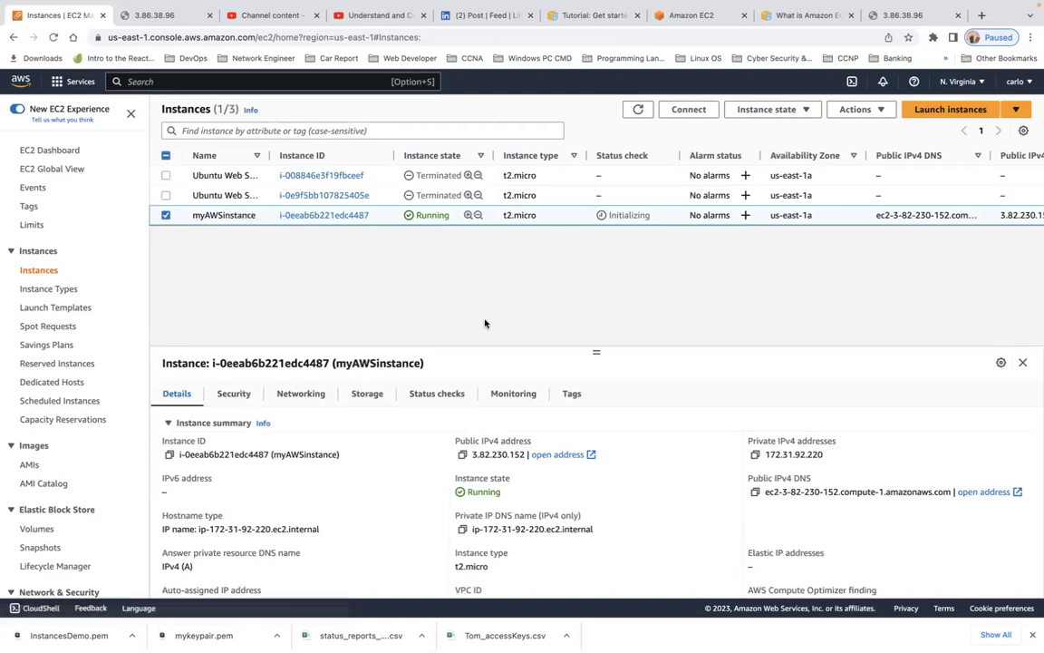
Open the public IPv4 address of myAWSinstance in a new tab, and check the region list back in the EC2 console.
click(549, 455)
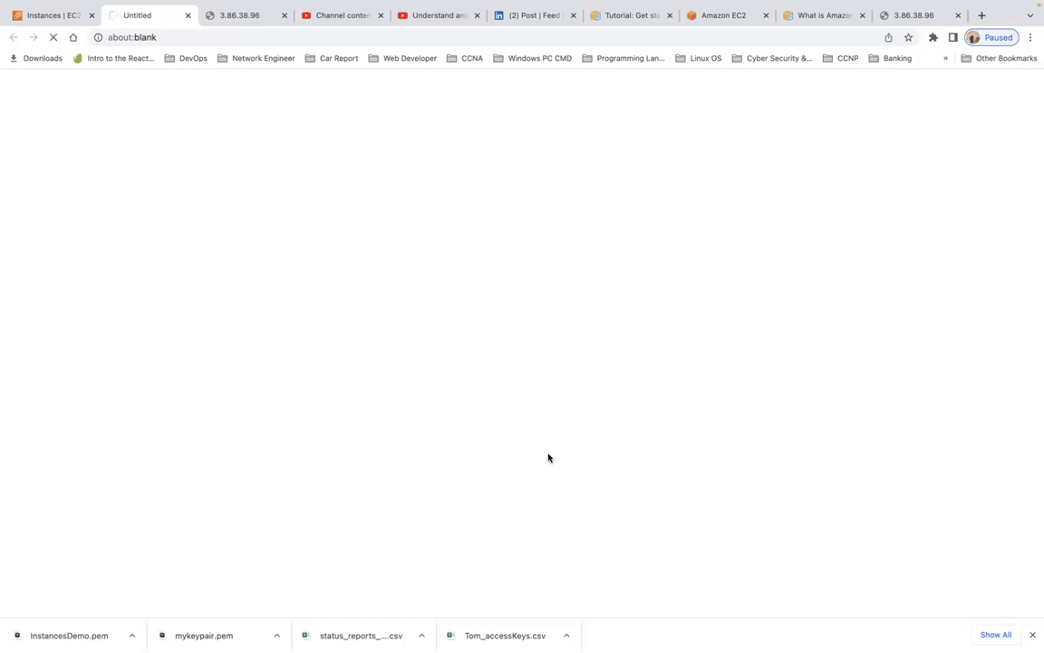
click(50, 23)
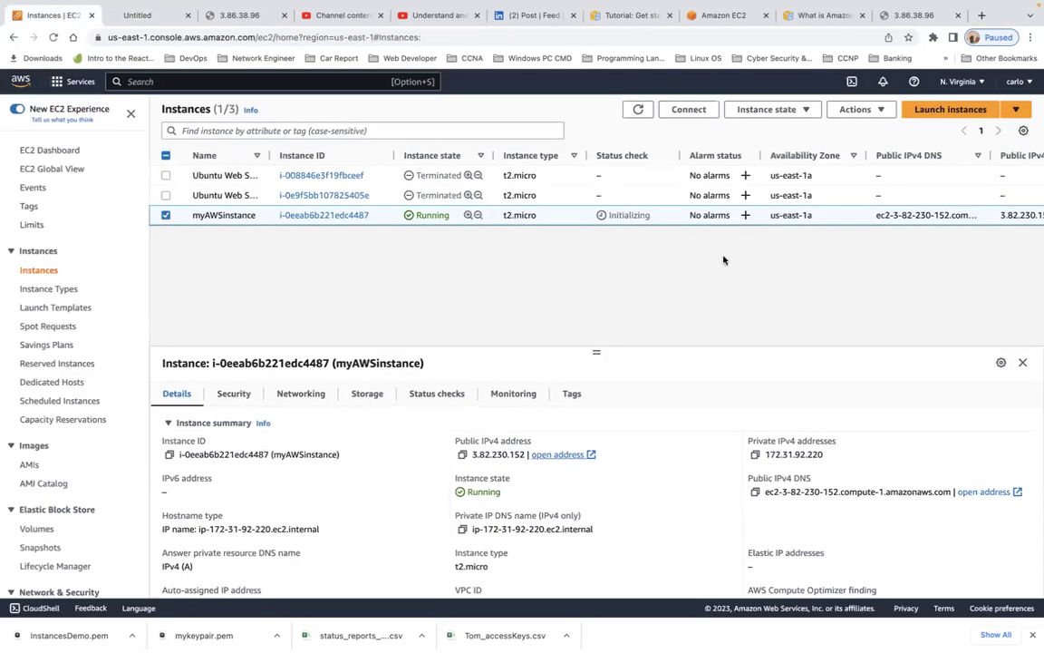
click(960, 81)
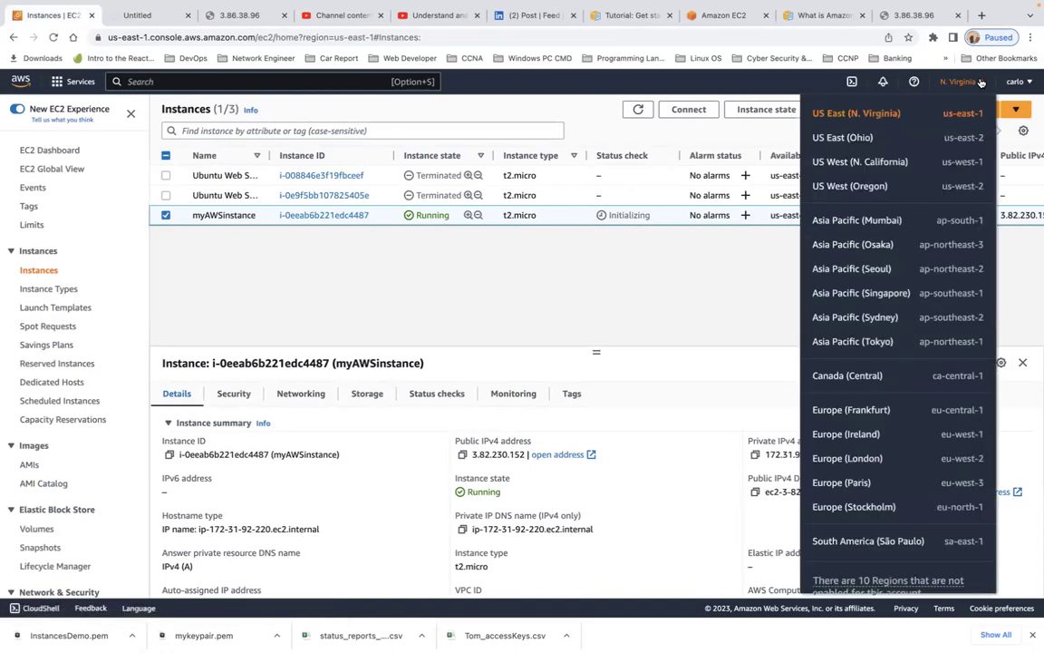
click(981, 82)
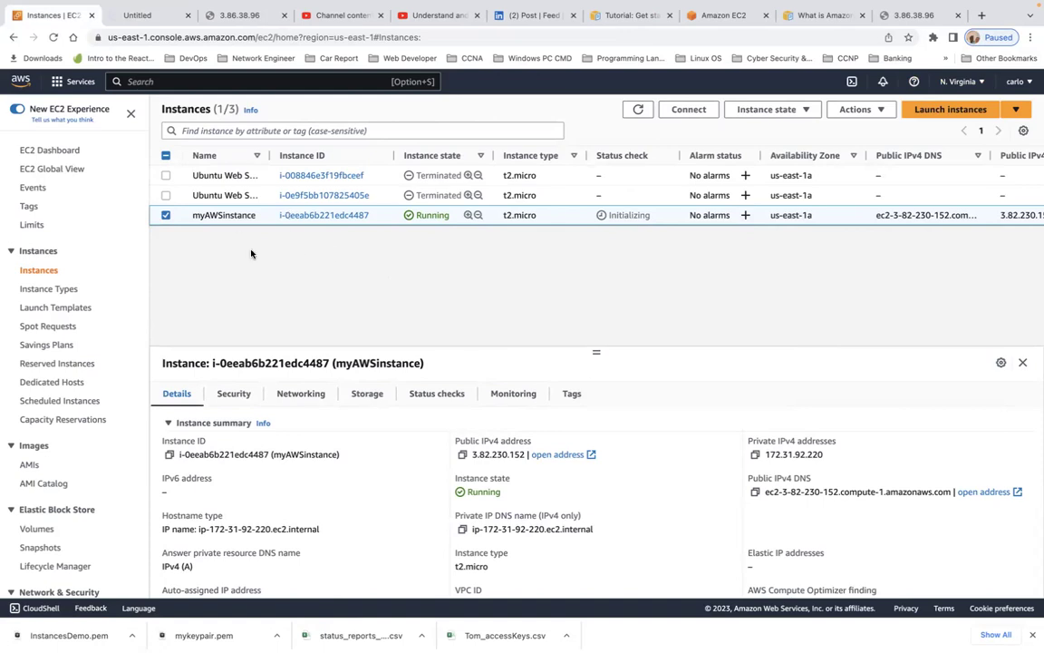
Reload the old 3.86.38.96 page and close both browser tabs showing that address.
click(233, 16)
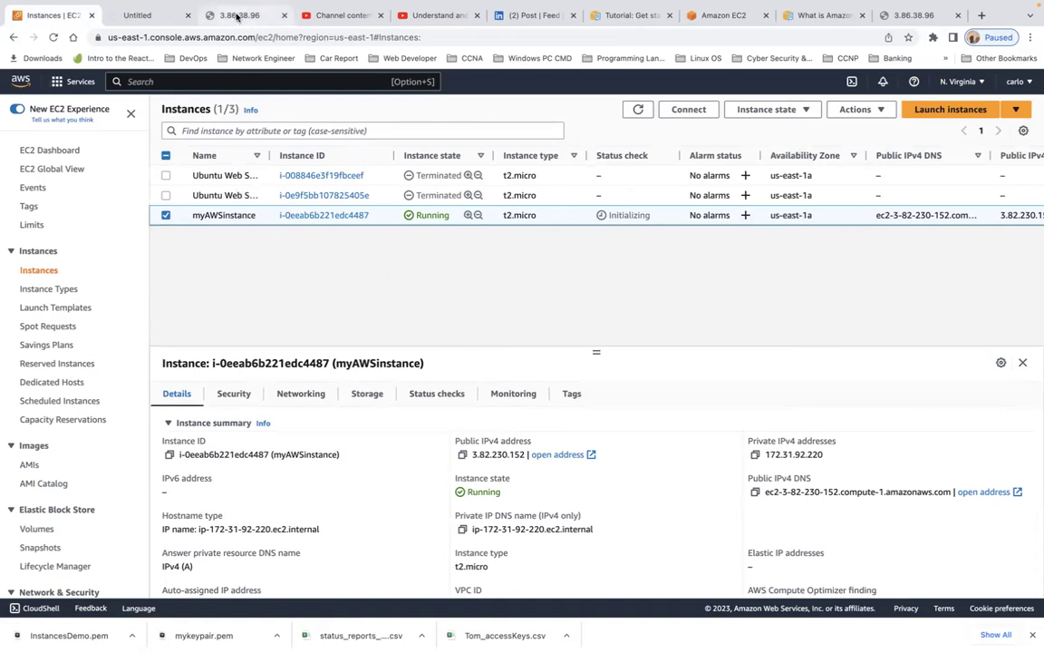
click(54, 38)
click(53, 37)
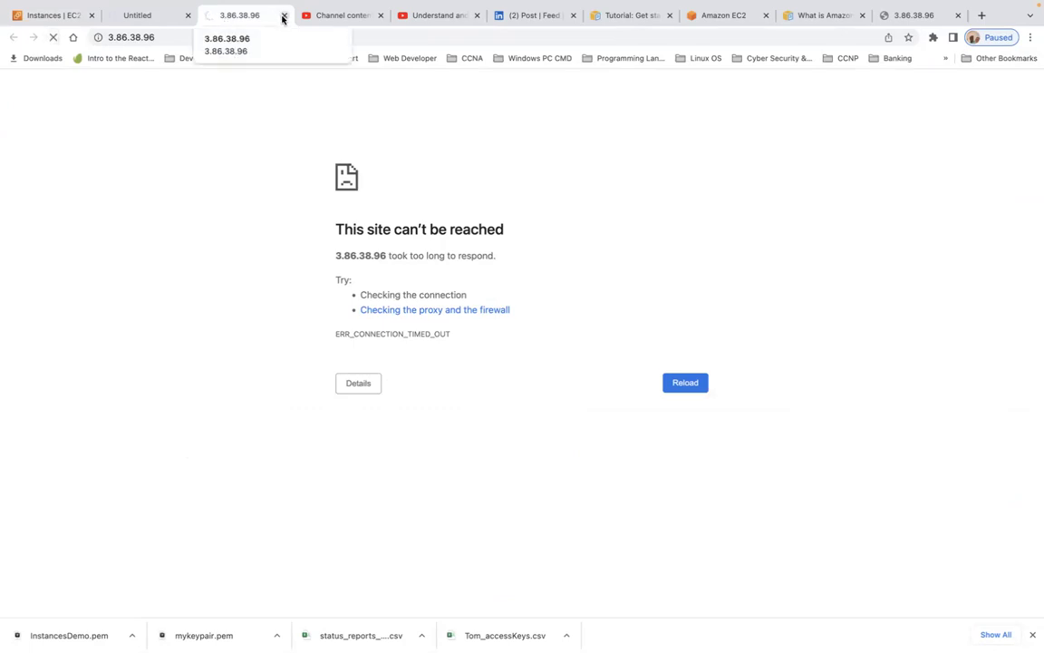
click(284, 16)
click(819, 17)
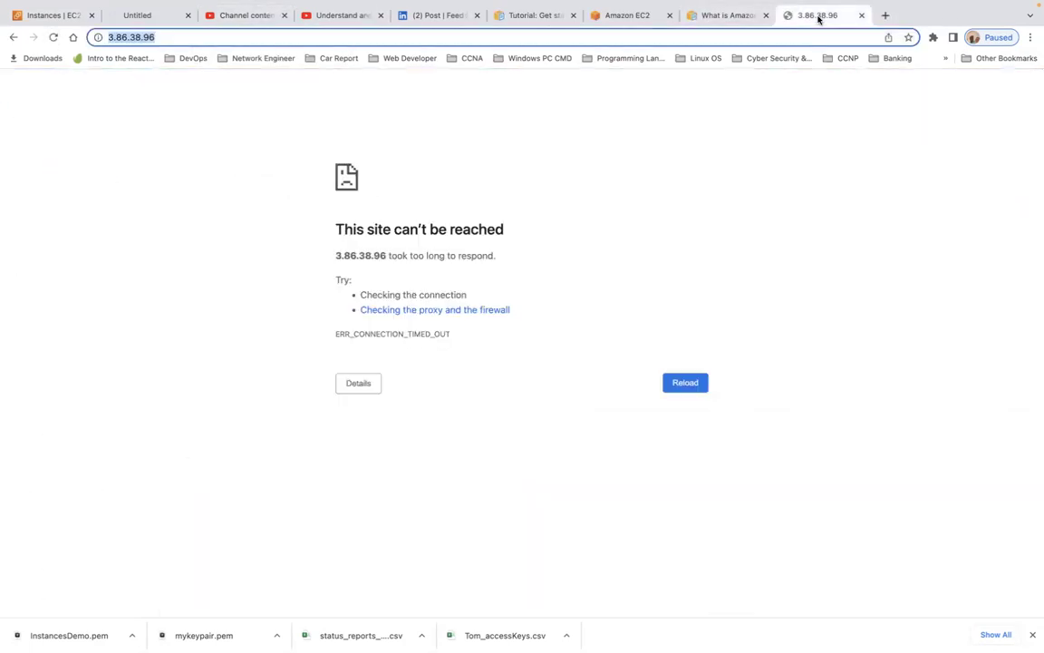
click(861, 16)
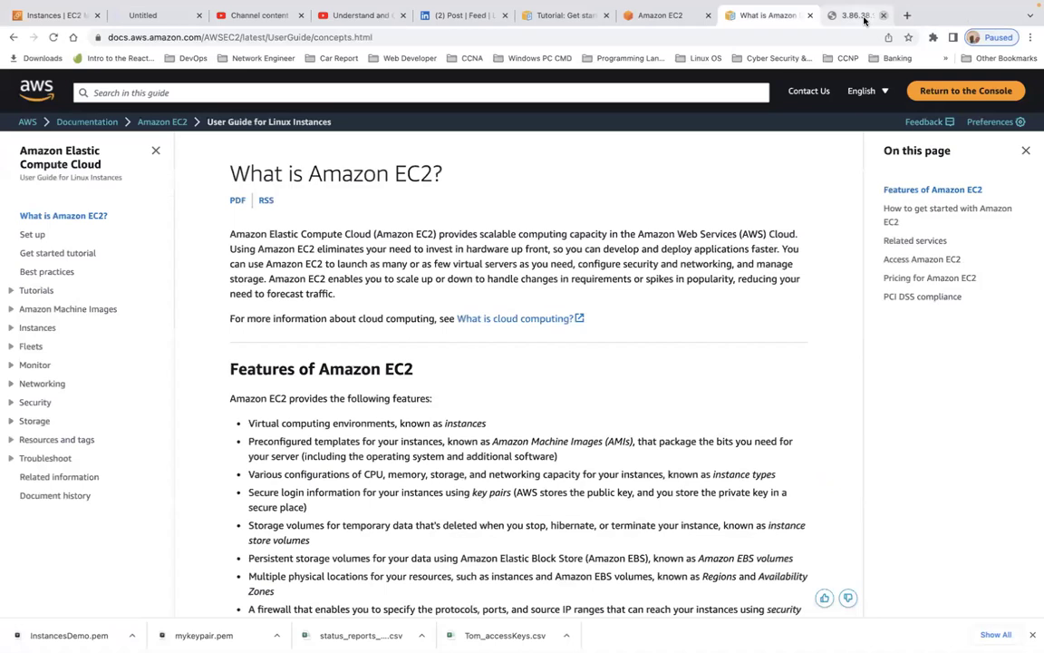
Return to the EC2 instances list and review the details of myAWSinstance through the host and placement group section.
click(77, 16)
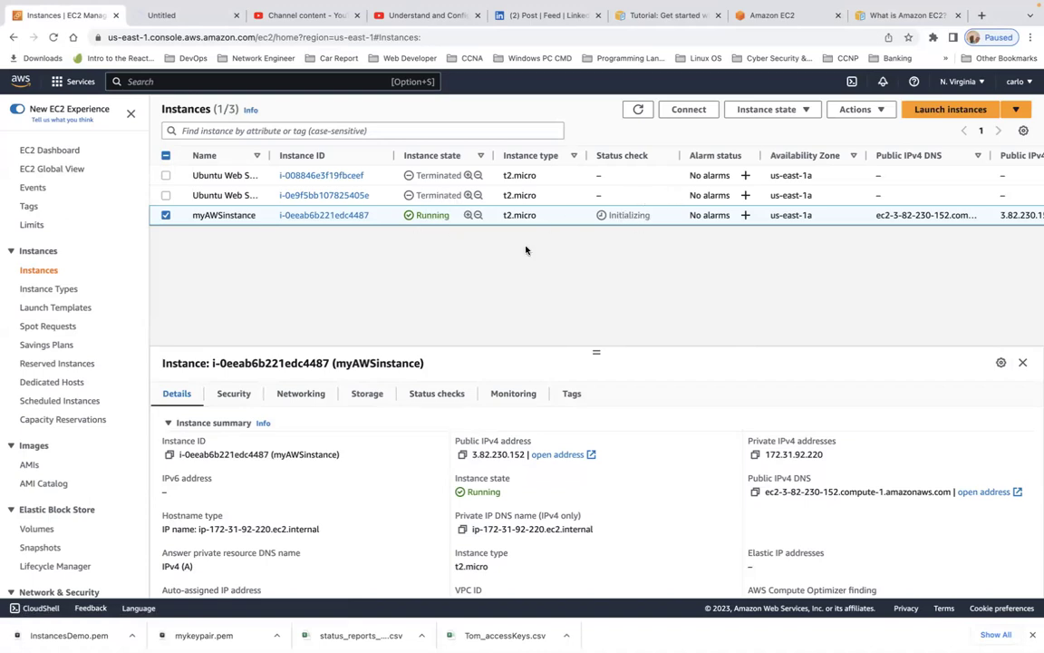
scroll(524, 342, down, 1)
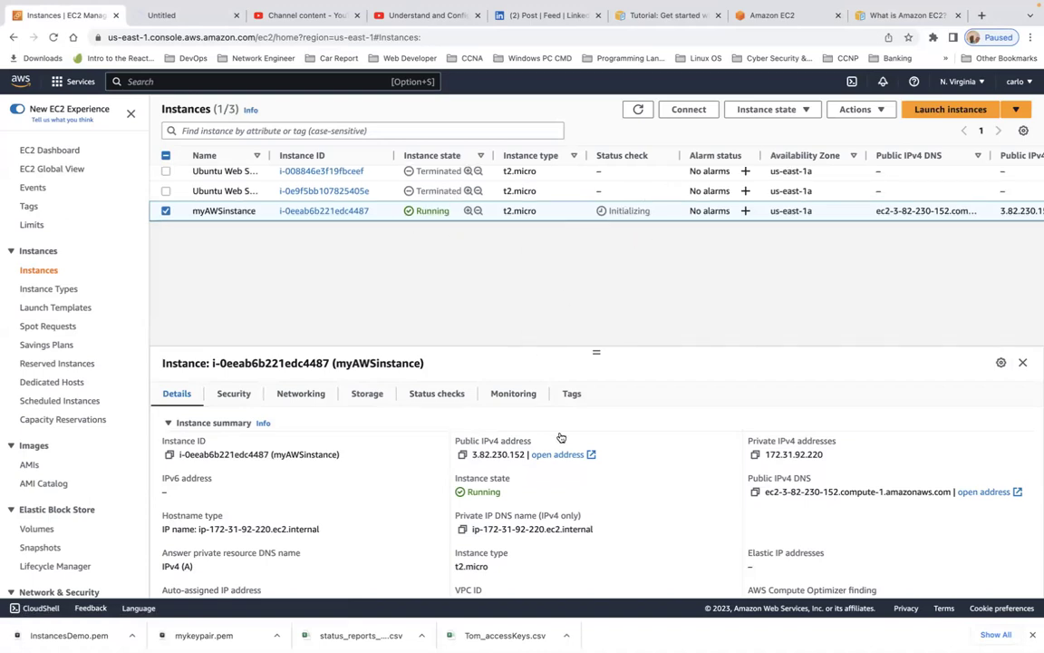
scroll(561, 439, down, 3)
scroll(560, 441, down, 10)
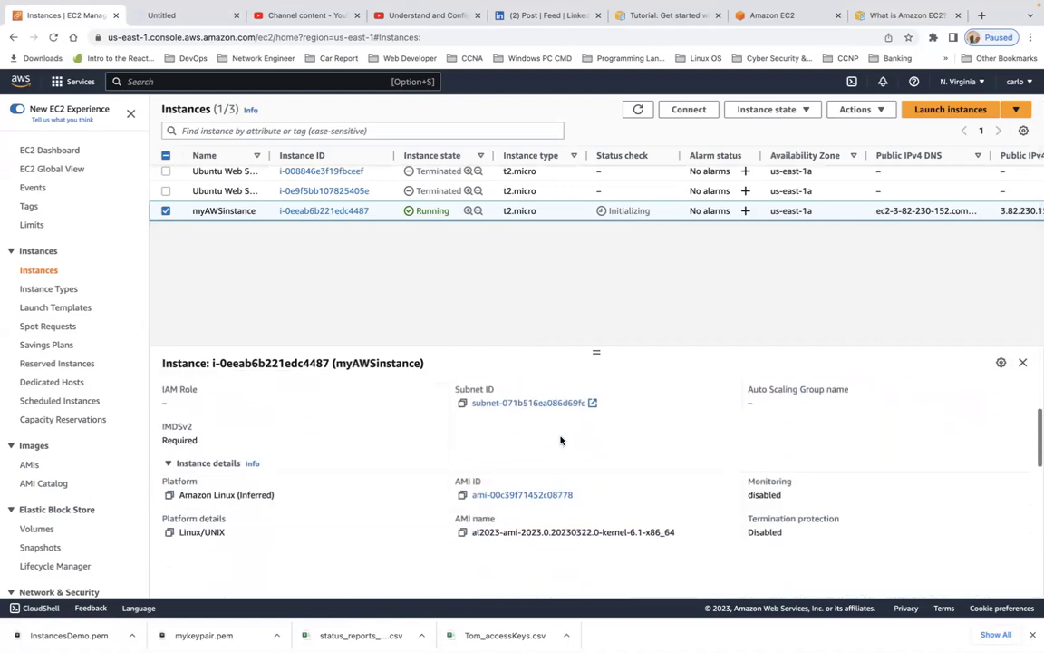
scroll(560, 440, down, 5)
scroll(561, 439, down, 5)
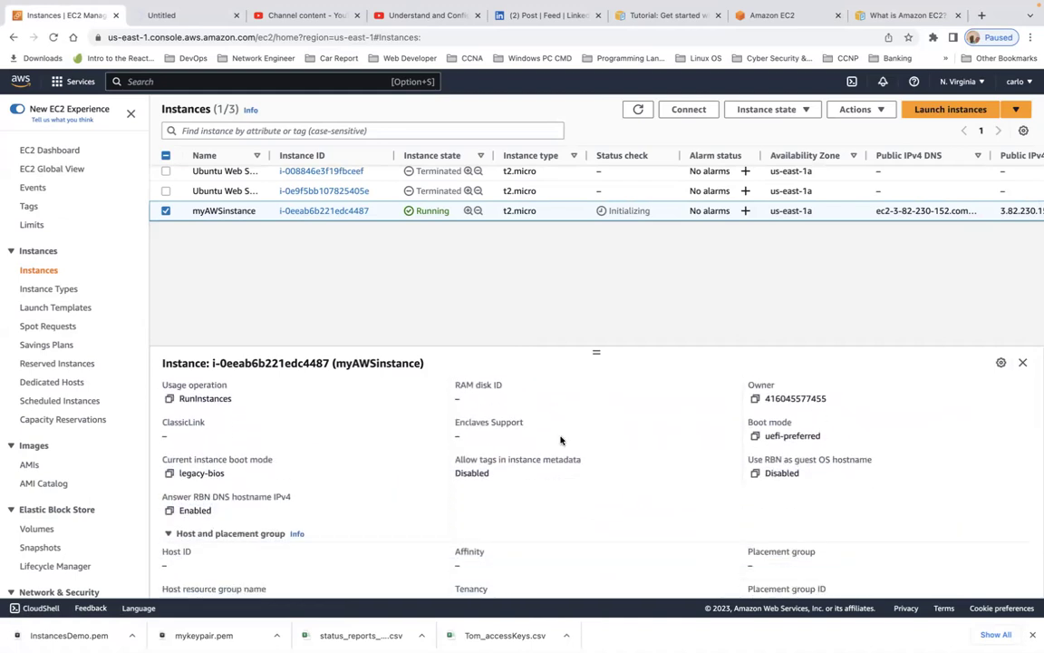
scroll(561, 440, down, 5)
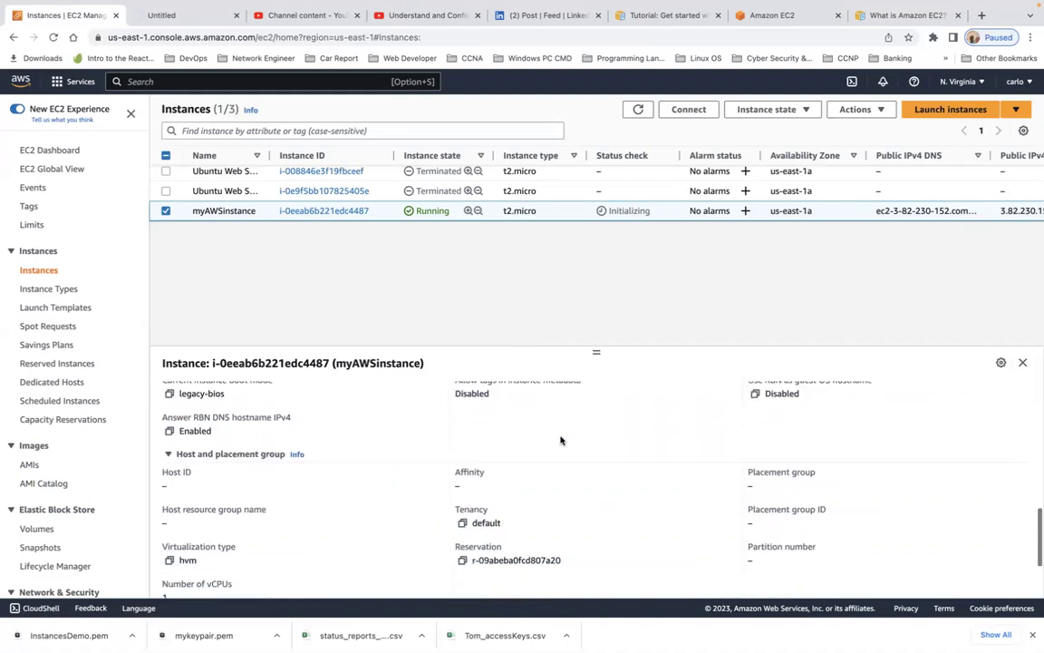